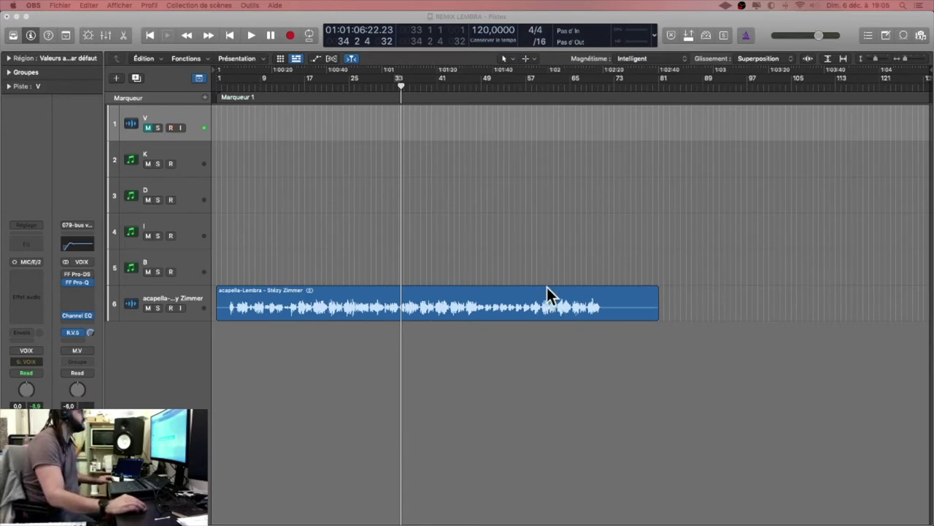
# Select the acapella region and start playback from around bar 34.
pyautogui.click(493, 298)
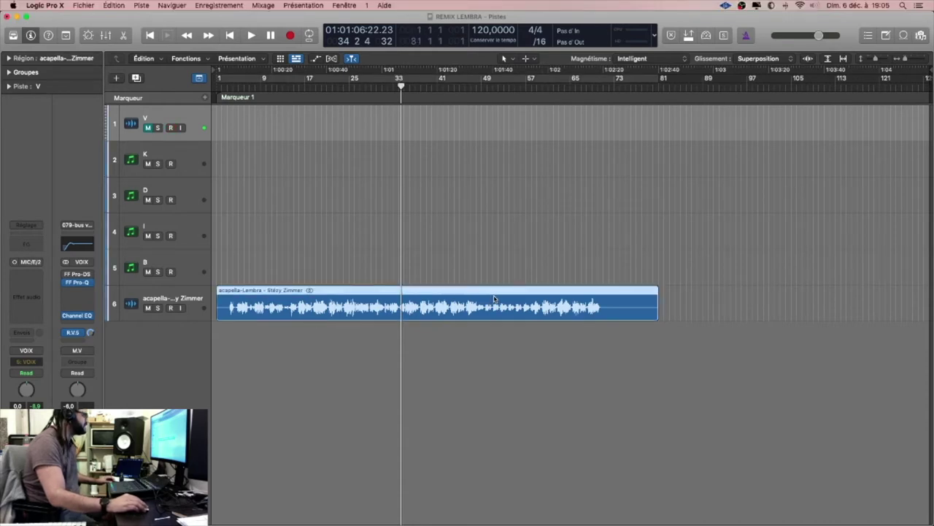
pyautogui.click(547, 252)
pyautogui.click(442, 317)
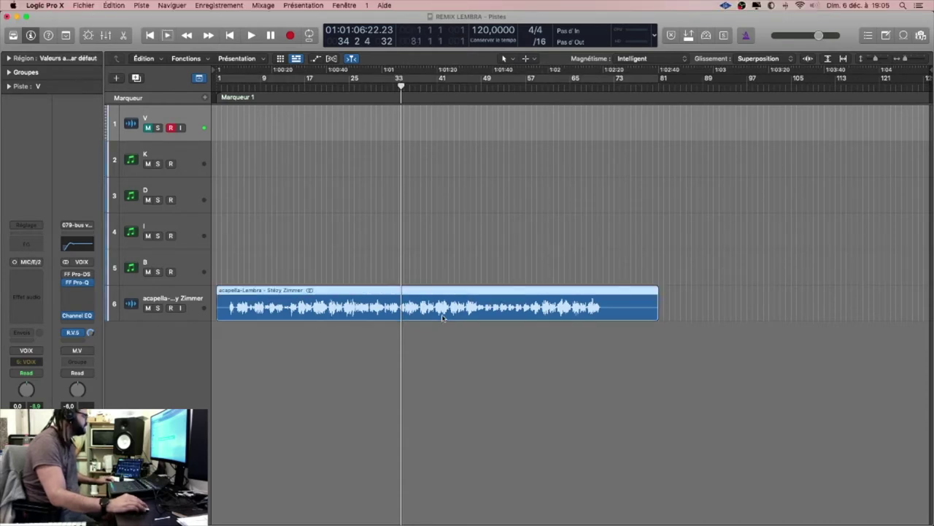
pyautogui.press('space')
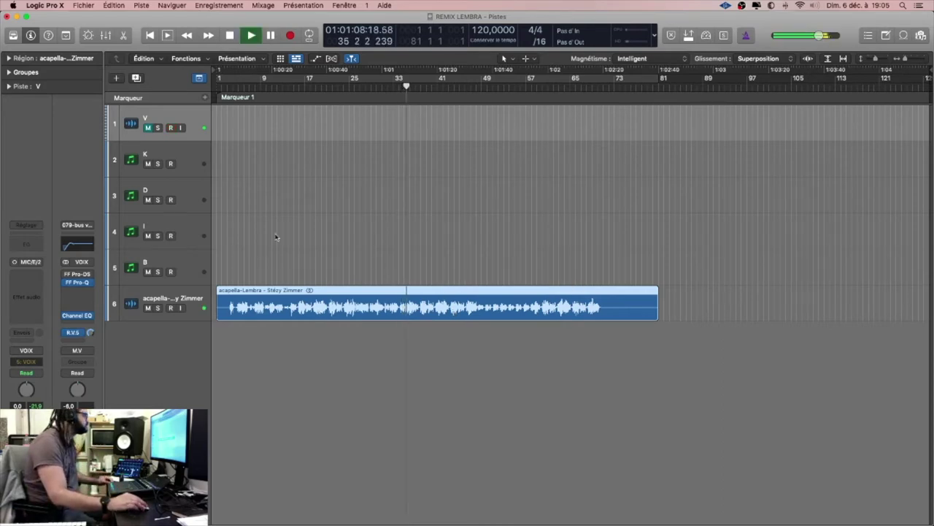
# Insert the BPM Counter plug-in on the acapella track and place its window clear of the track's header.
pyautogui.click(120, 314)
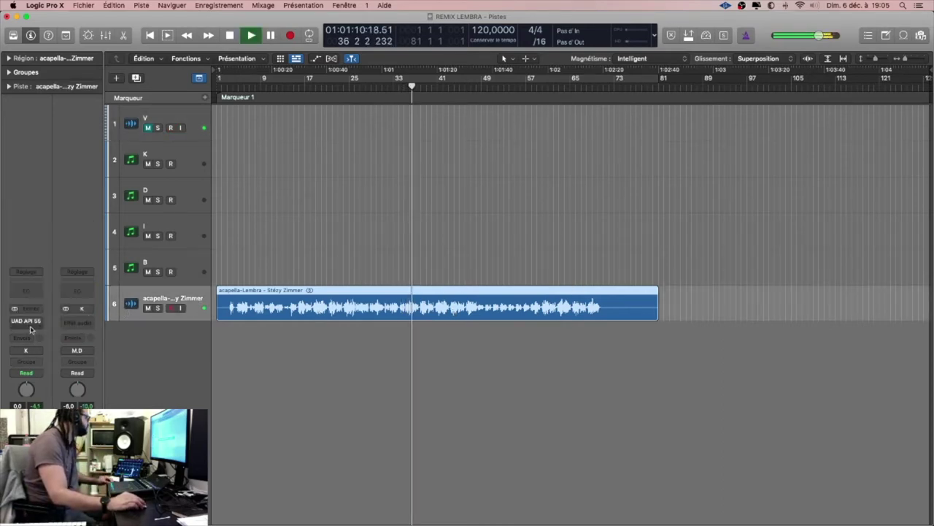
pyautogui.click(82, 322)
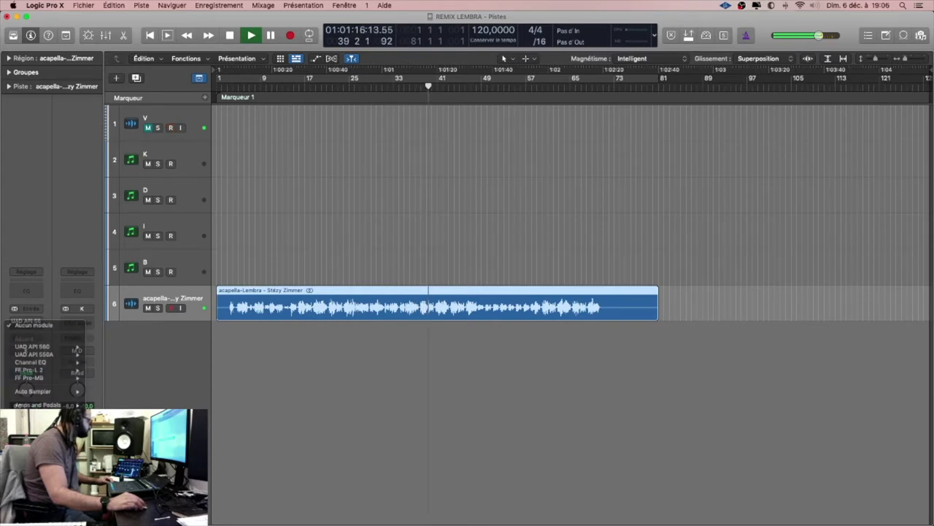
pyautogui.click(110, 380)
pyautogui.moveTo(439, 152); pyautogui.dragTo(622, 130)
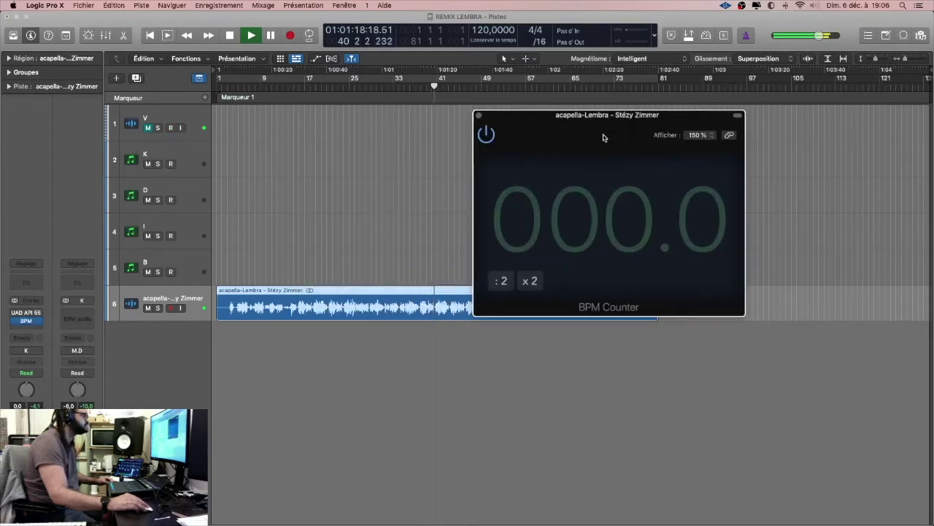
# Stop and resume the acapella to detect its tempo in BPM Counter, and disarm recording on the V track.
pyautogui.click(401, 194)
pyautogui.press('space')
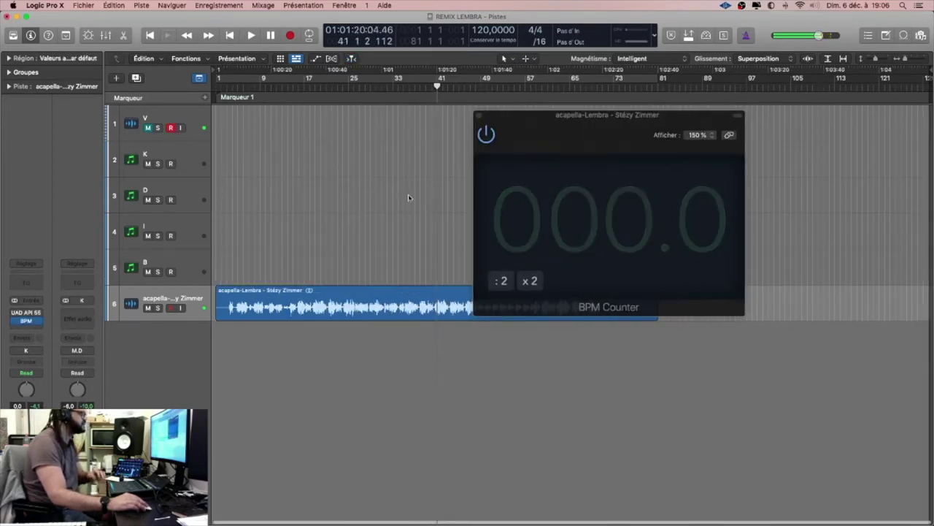
pyautogui.moveTo(579, 141); pyautogui.dragTo(607, 134)
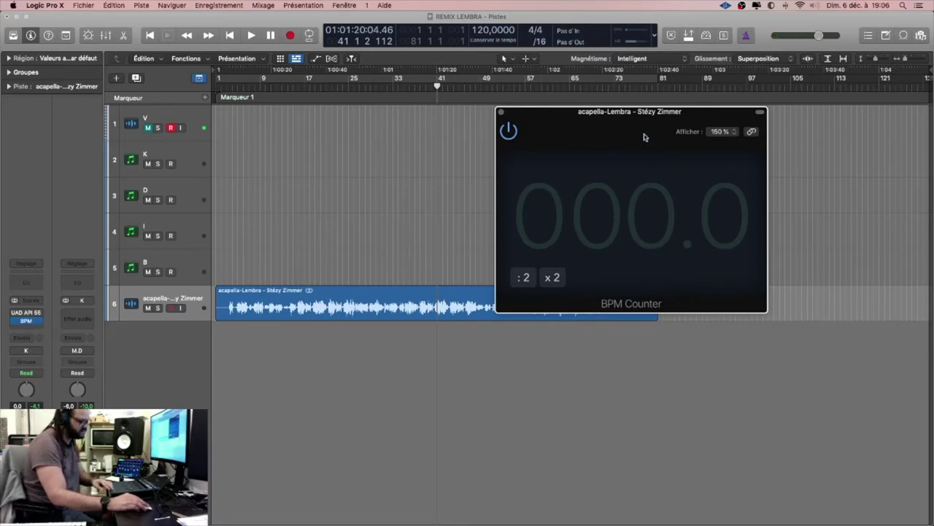
pyautogui.press('space')
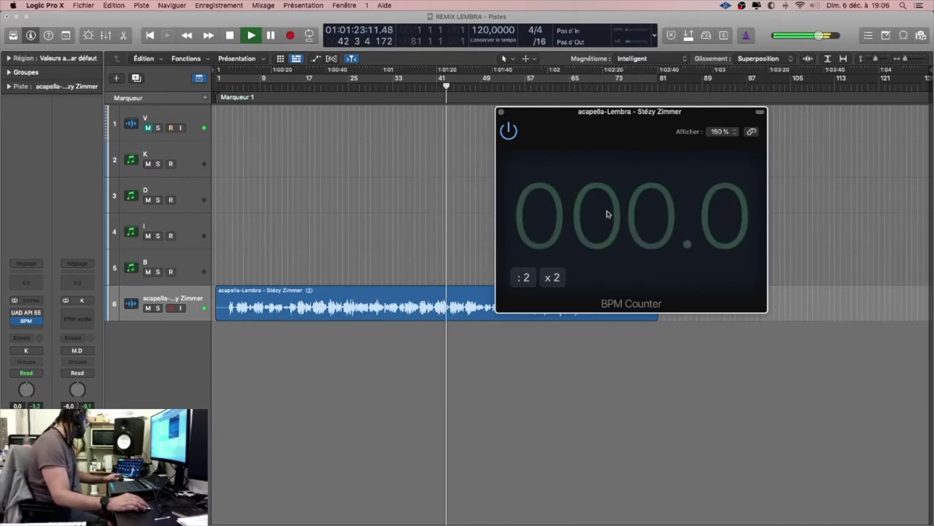
pyautogui.click(172, 128)
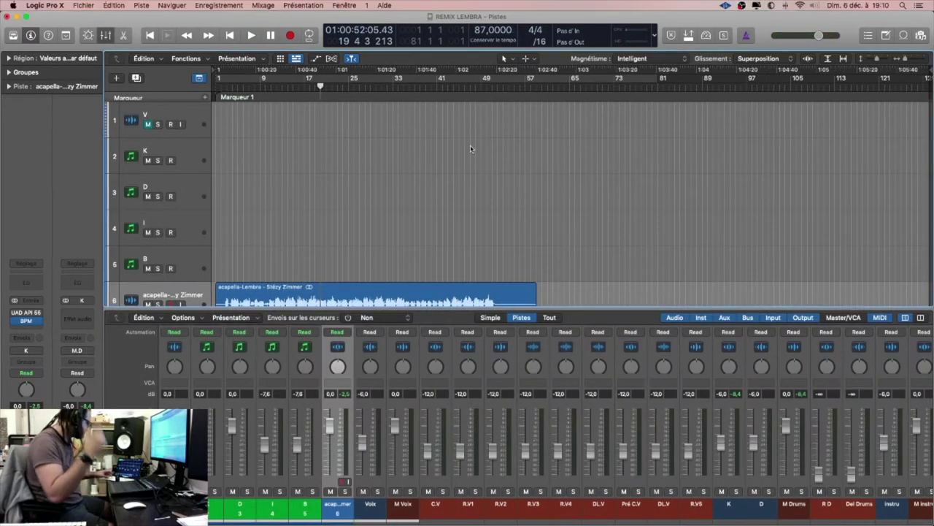
# Hide the mixer and play the acapella from around bar 4 with the metronome turned on.
pyautogui.press('x')
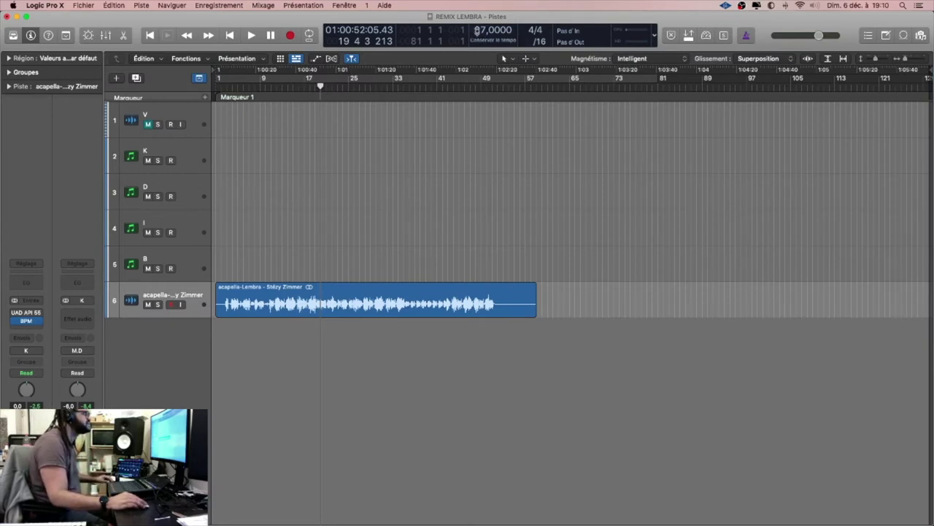
pyautogui.click(241, 87)
pyautogui.press('space')
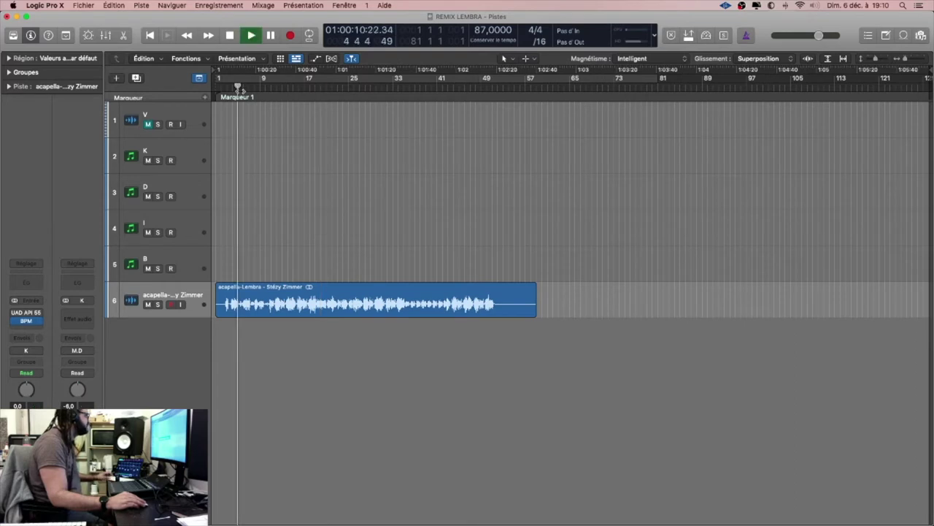
pyautogui.press('k')
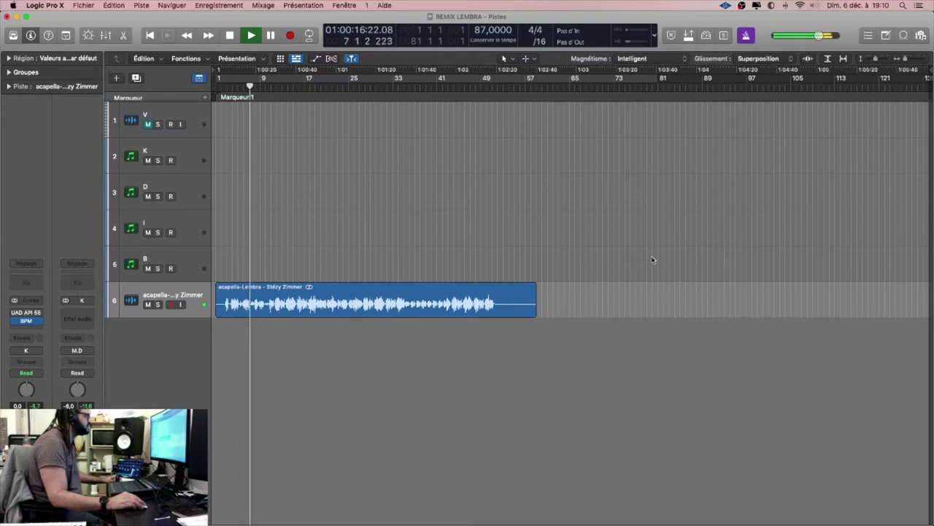
pyautogui.press('space')
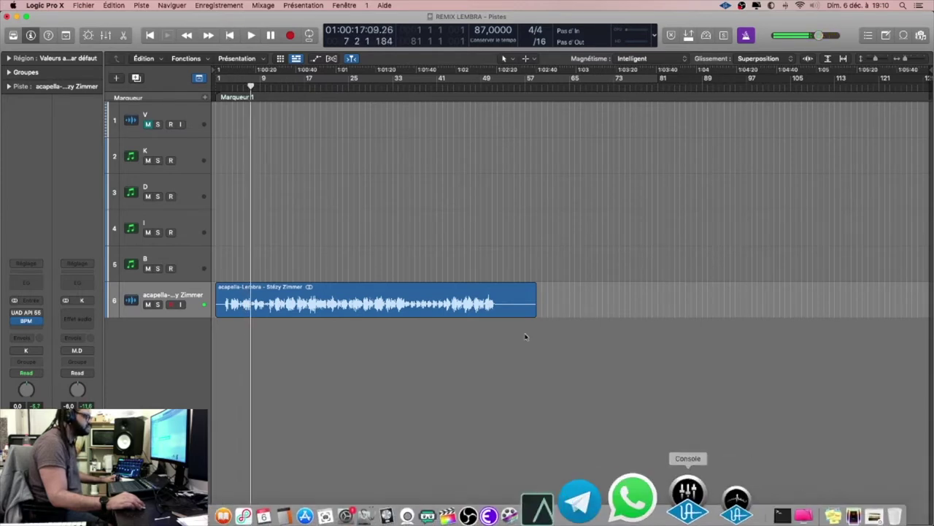
# Resume playback and move the acapella track to the top of the track list.
pyautogui.press('space')
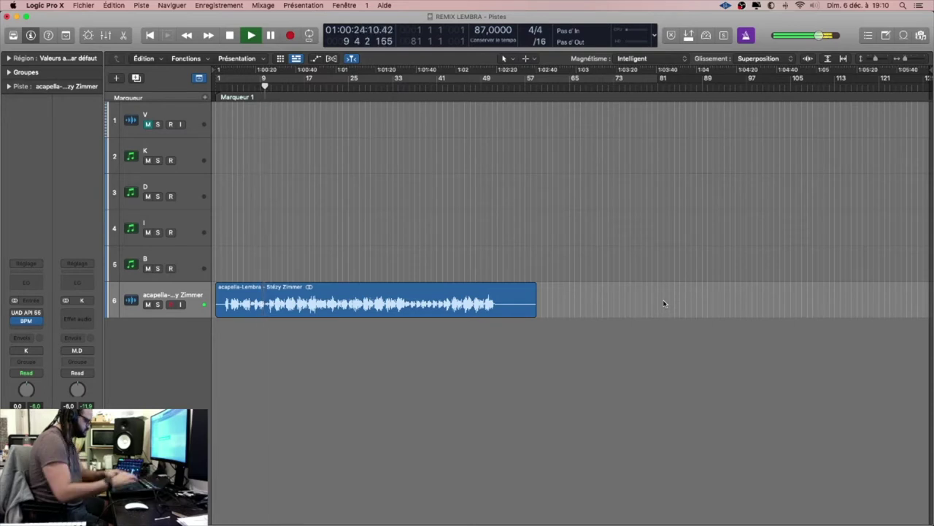
pyautogui.moveTo(193, 294); pyautogui.dragTo(193, 109)
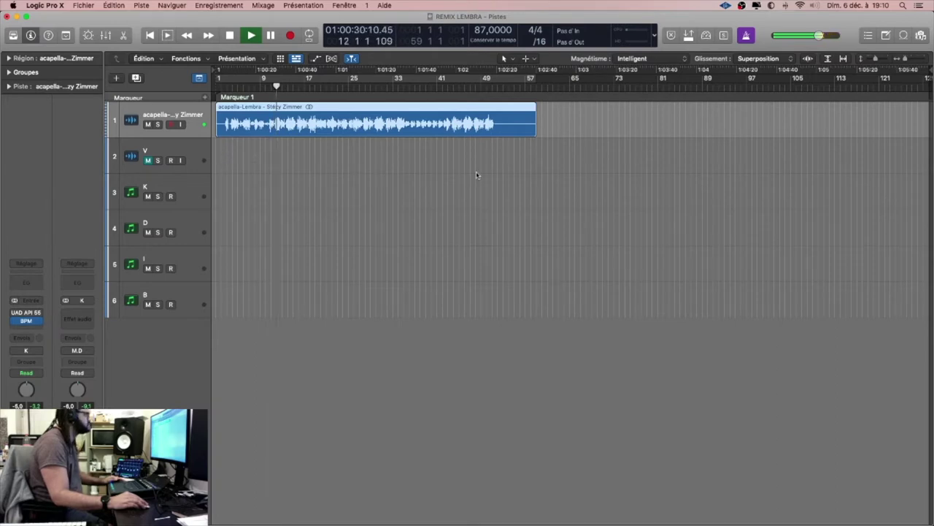
# Switch to the UAD Console, examine the P Delay Mod L settings on AUX 2, and return to Logic Pro X to stop playback.
pyautogui.moveTo(705, 515)
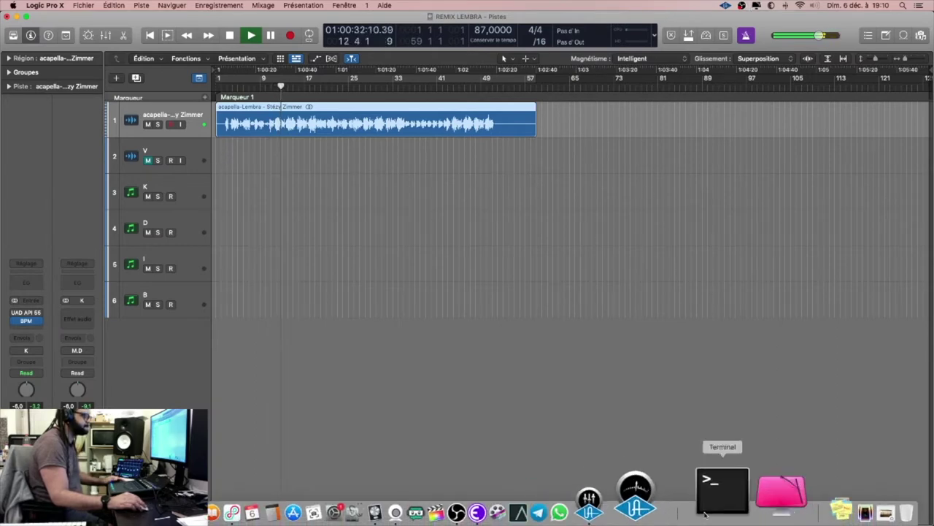
pyautogui.click(662, 509)
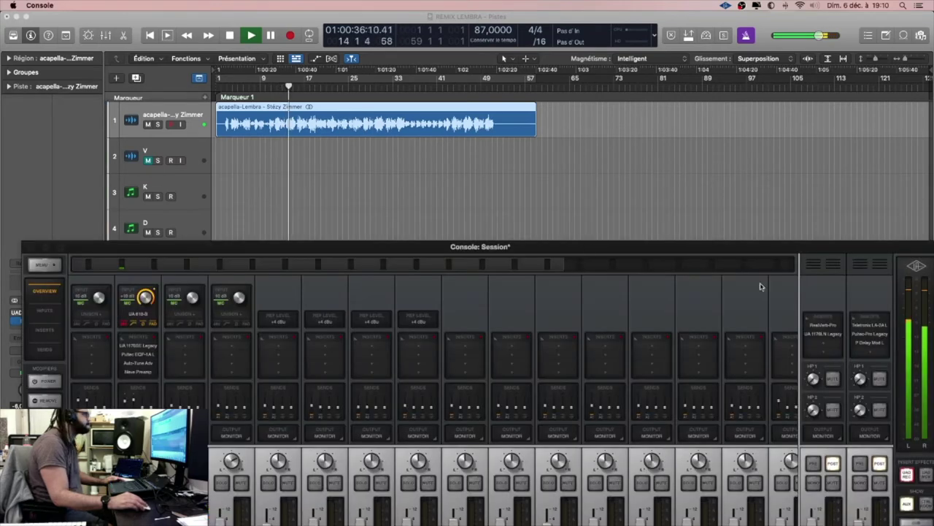
pyautogui.click(869, 341)
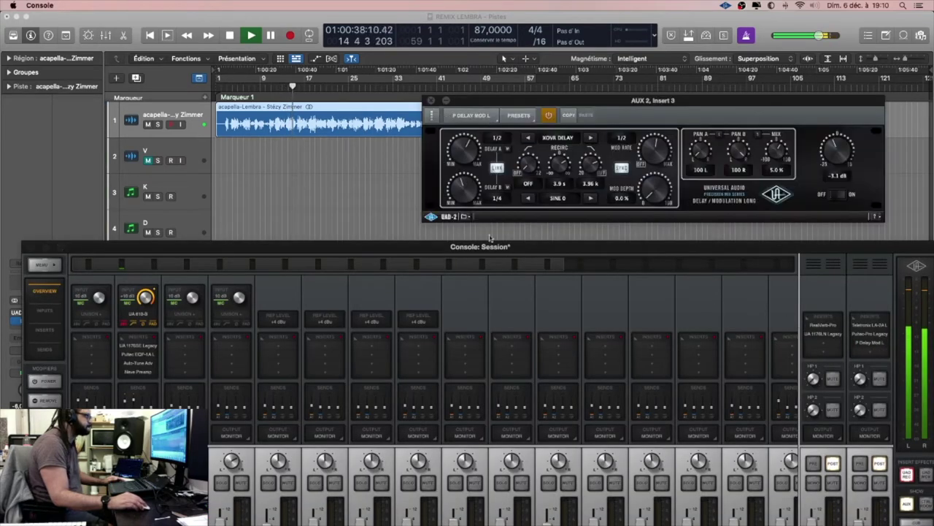
pyautogui.click(431, 100)
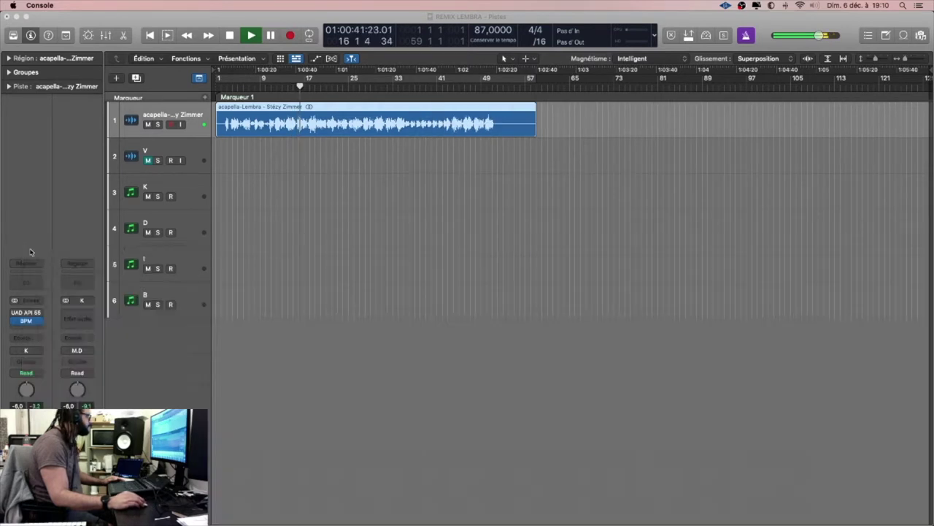
pyautogui.click(317, 213)
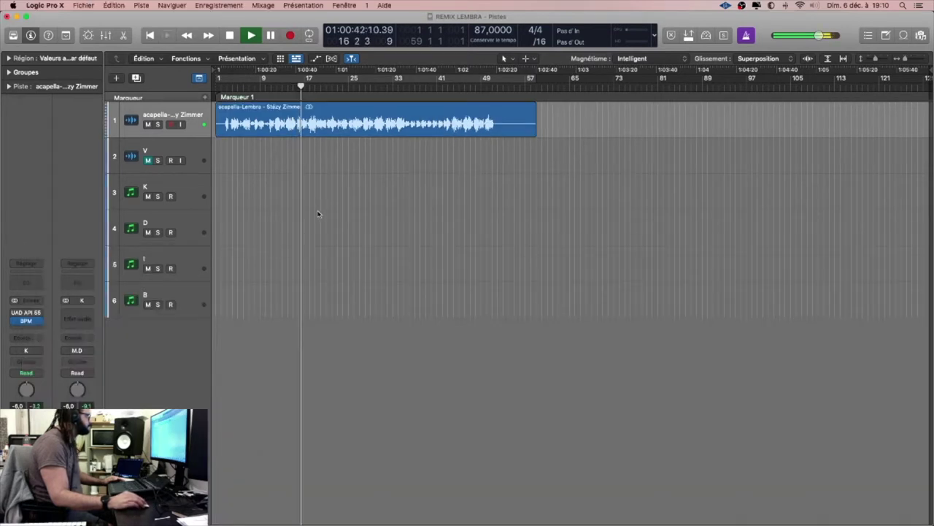
pyautogui.press('space')
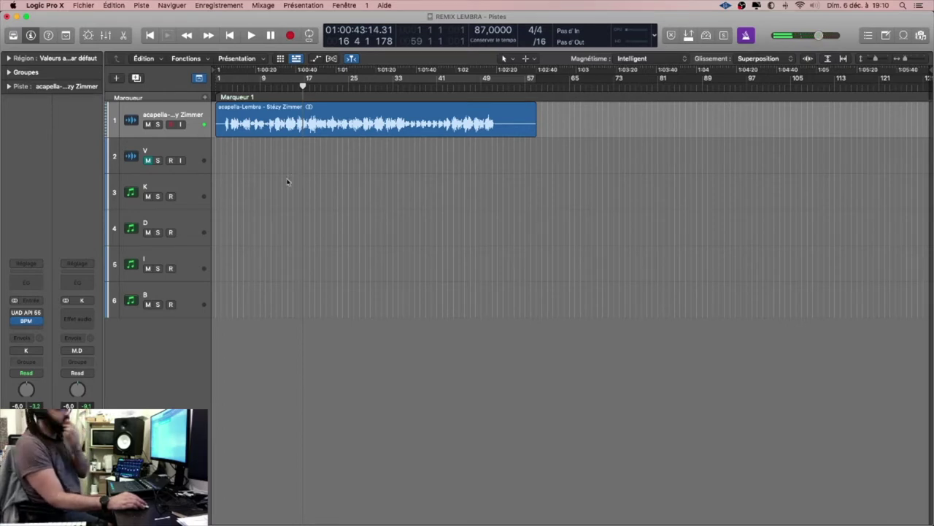
# Select the I track and set the cycle range from bar 9 to bar 17.
pyautogui.click(186, 264)
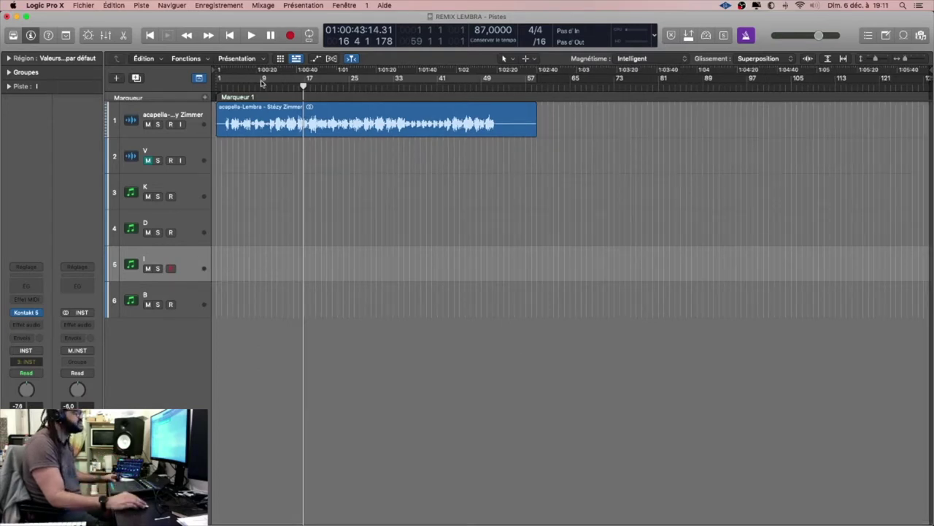
pyautogui.moveTo(262, 81); pyautogui.dragTo(305, 83)
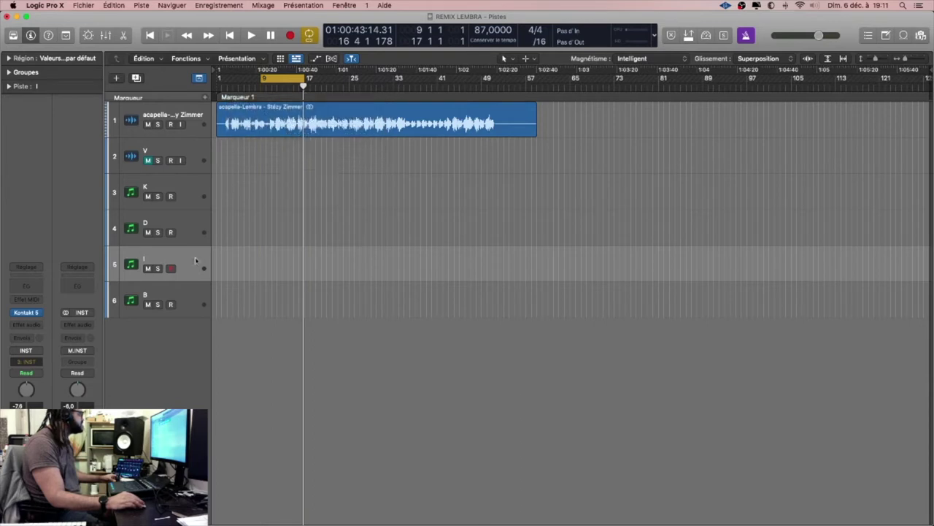
# Replace Kontakt 5 on the I track with LABS in stereo and try its Soft Piano over the playing loop.
pyautogui.click(39, 313)
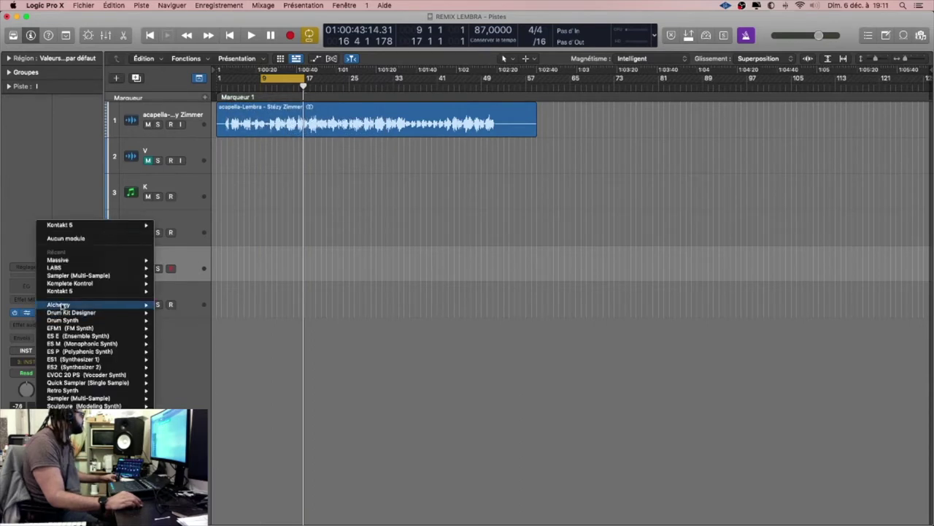
pyautogui.moveTo(72, 268)
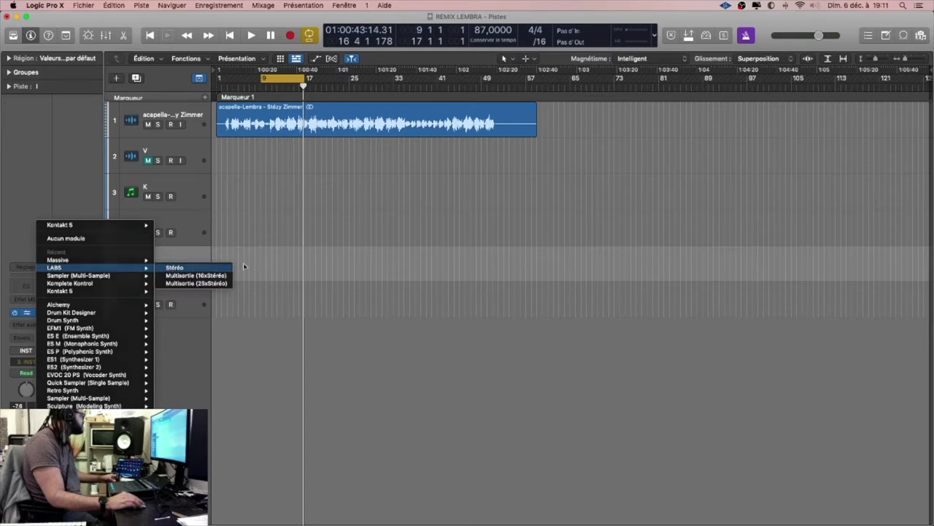
pyautogui.click(179, 267)
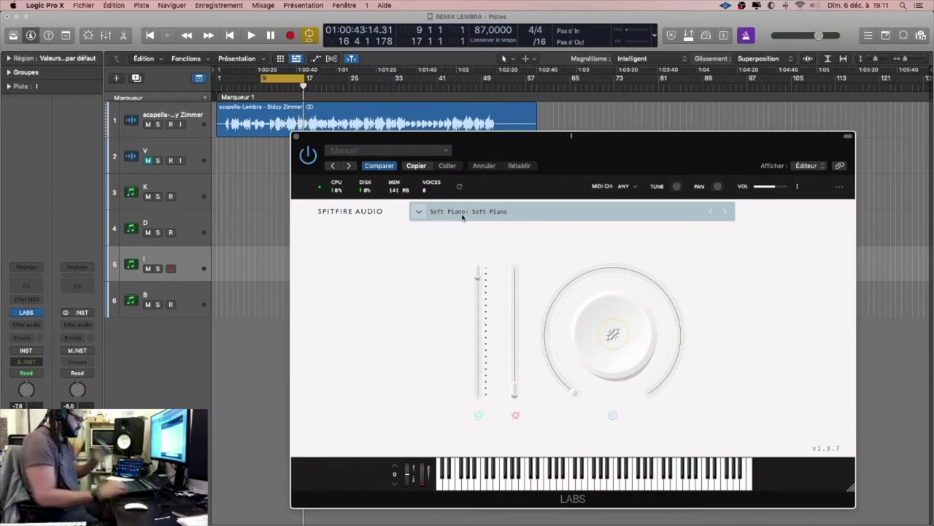
pyautogui.press('space')
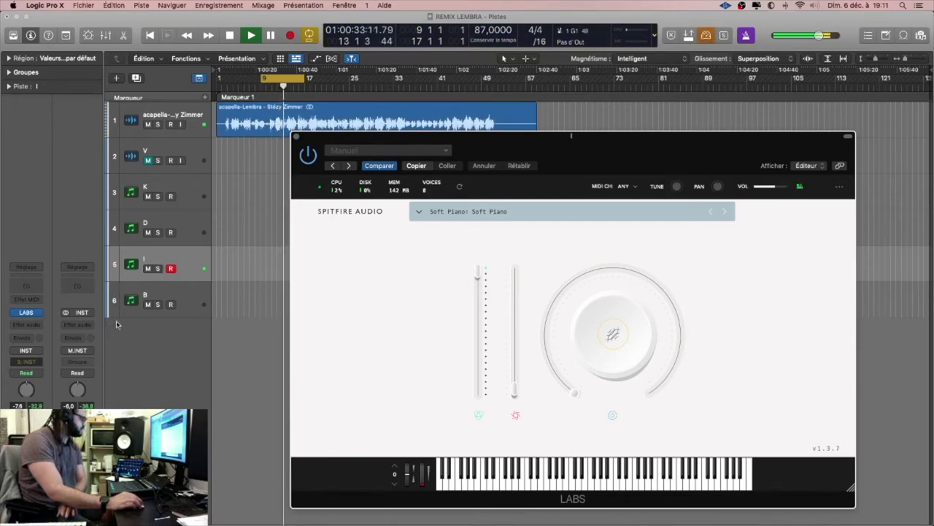
# Rename the I track as LBAS and move it directly below the acapella track.
pyautogui.doubleClick(145, 259)
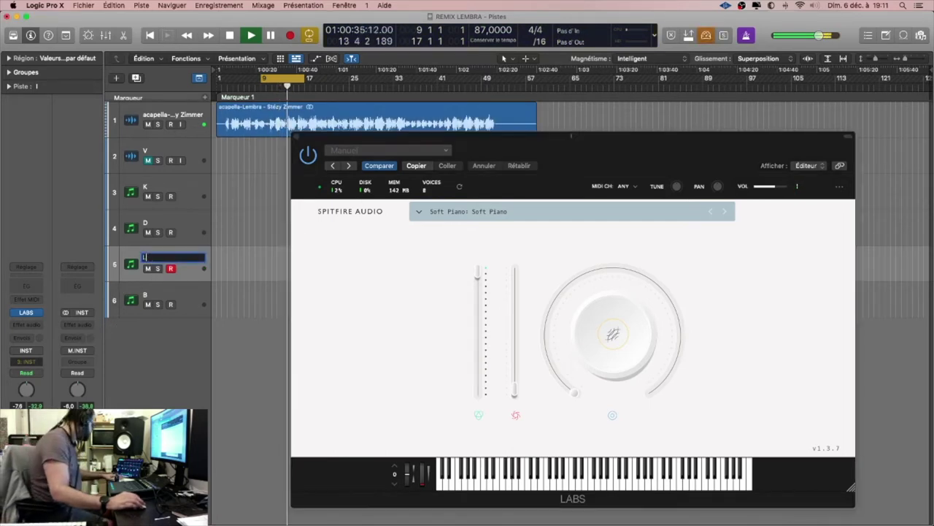
pyautogui.press('Return')
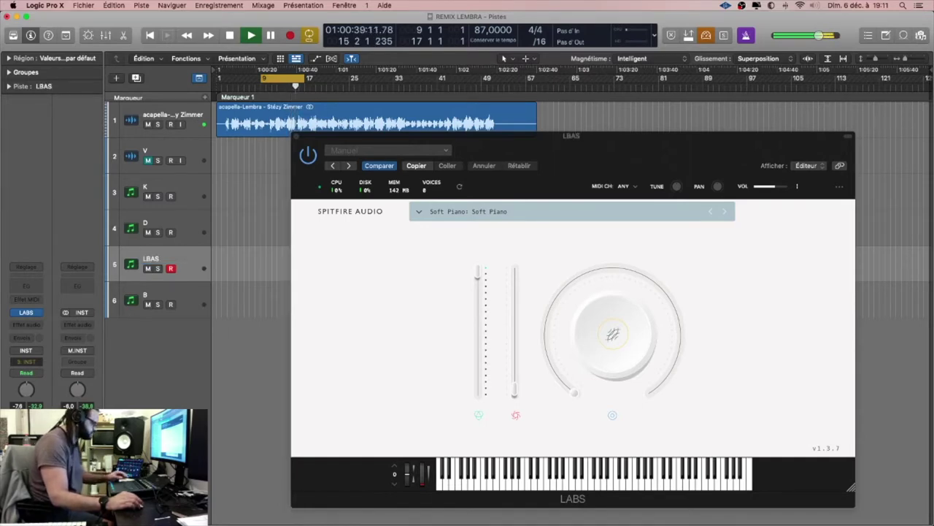
pyautogui.moveTo(194, 261); pyautogui.dragTo(196, 190)
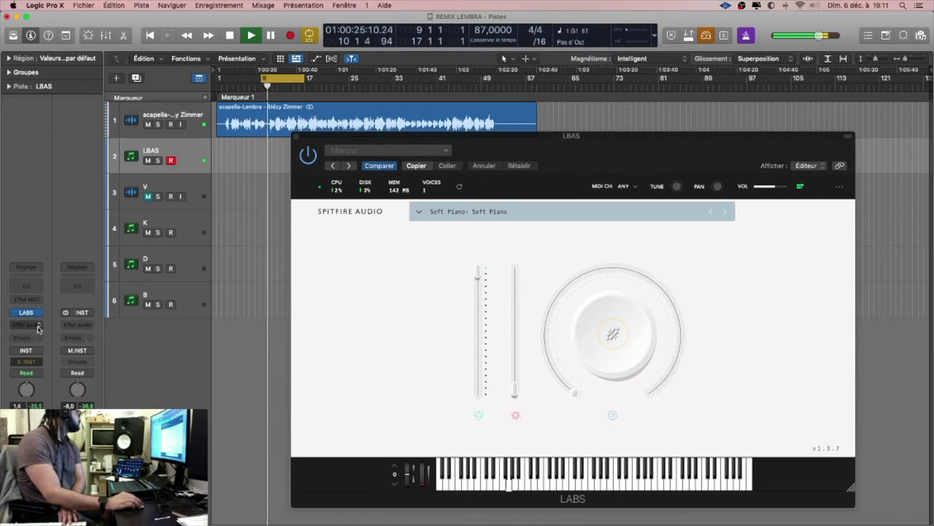
# Insert an Adaptive Limiter on the Instru bus and set its gain to 3.2 dB.
pyautogui.click(84, 328)
pyautogui.click(93, 306)
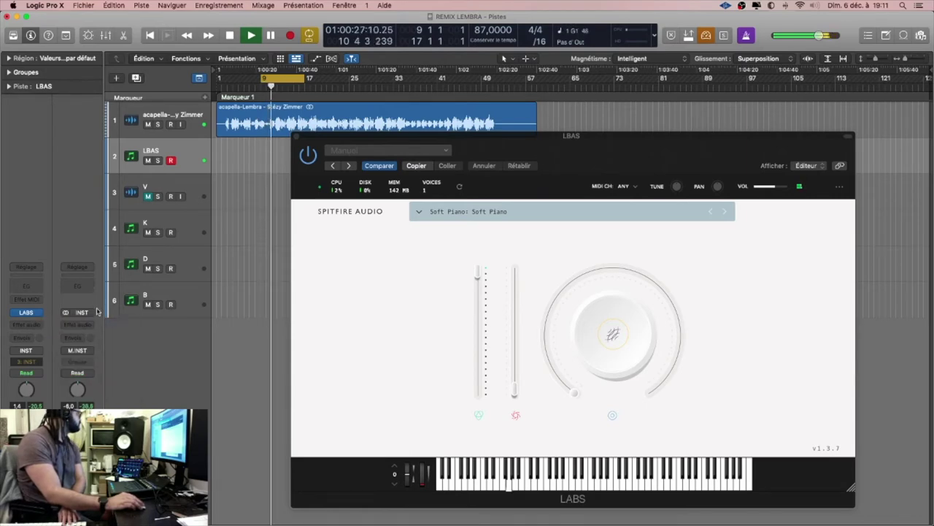
pyautogui.click(84, 325)
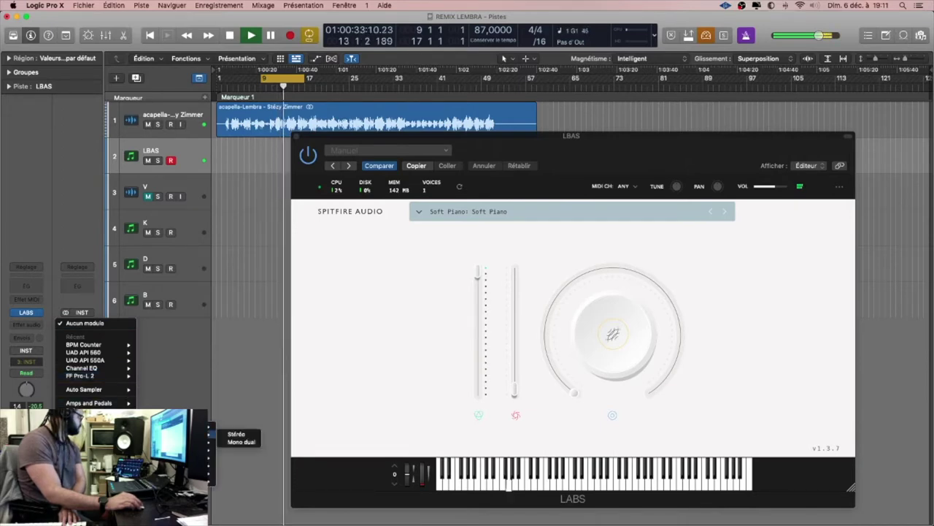
pyautogui.click(352, 242)
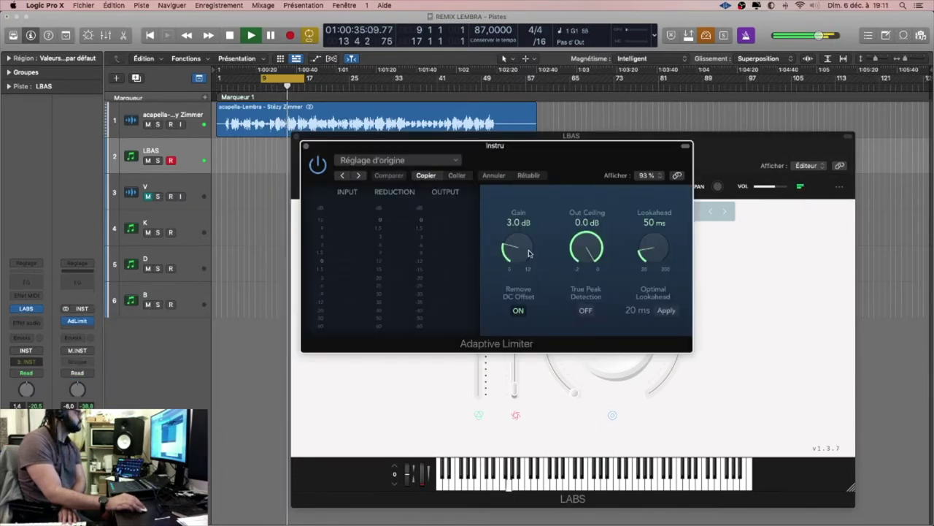
pyautogui.moveTo(533, 249); pyautogui.dragTo(519, 248)
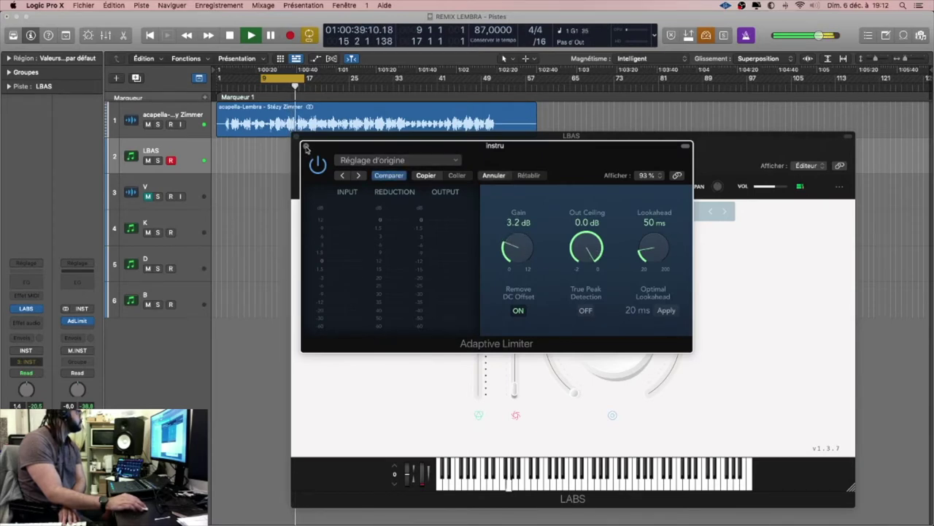
# Insert an Overdrive on the LBAS track with Drive at 6.75 dB and Tone at 20000 Hz.
pyautogui.click(306, 146)
pyautogui.click(41, 324)
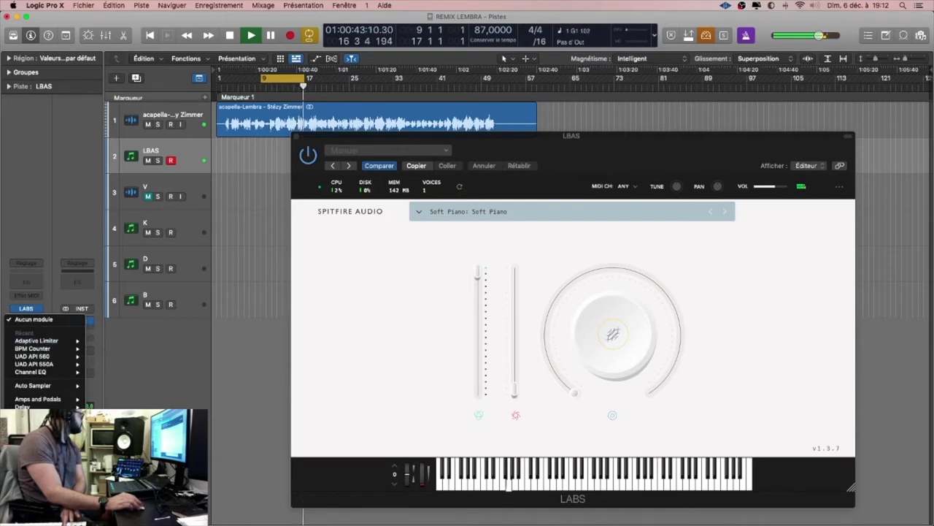
pyautogui.click(109, 447)
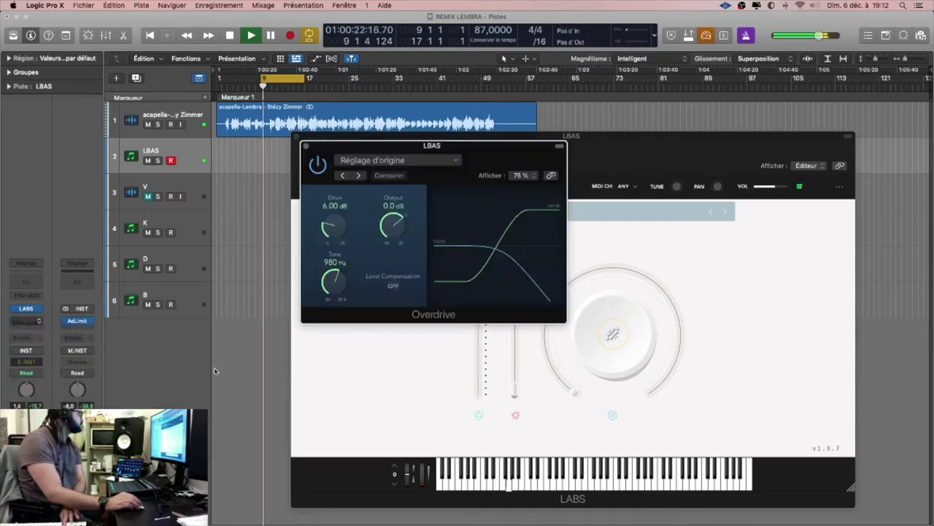
pyautogui.moveTo(335, 239); pyautogui.dragTo(335, 230)
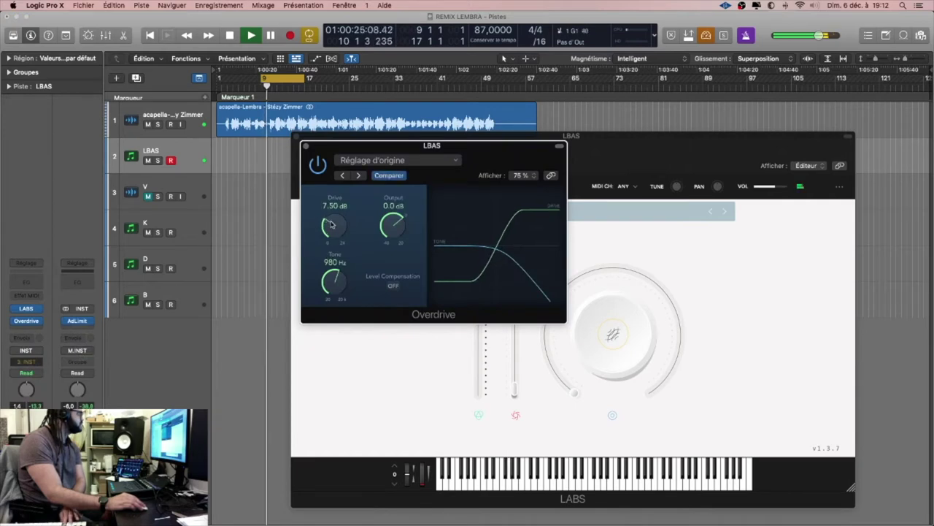
pyautogui.moveTo(334, 291); pyautogui.dragTo(326, 209)
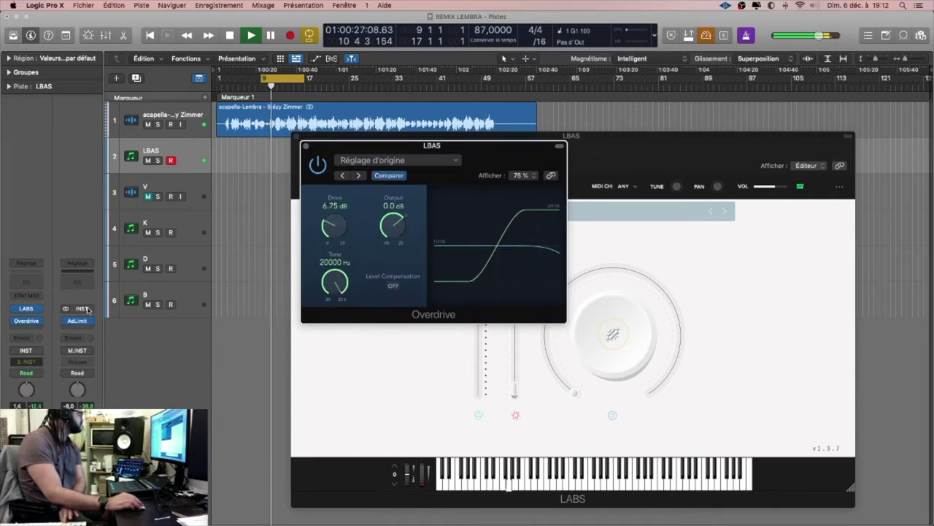
# Stop playback, add ChromaVerb after the Overdrive on the LBAS track and lower its Wet level.
pyautogui.click(35, 321)
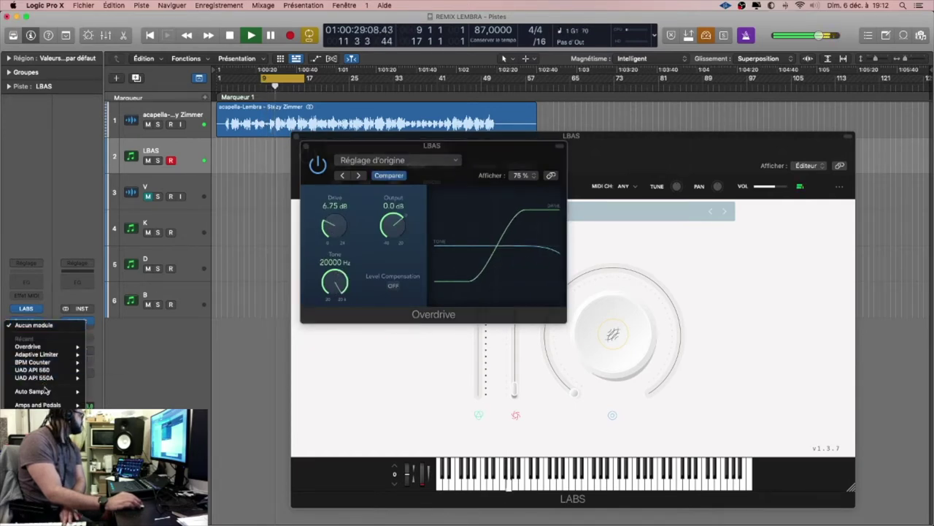
pyautogui.click(161, 349)
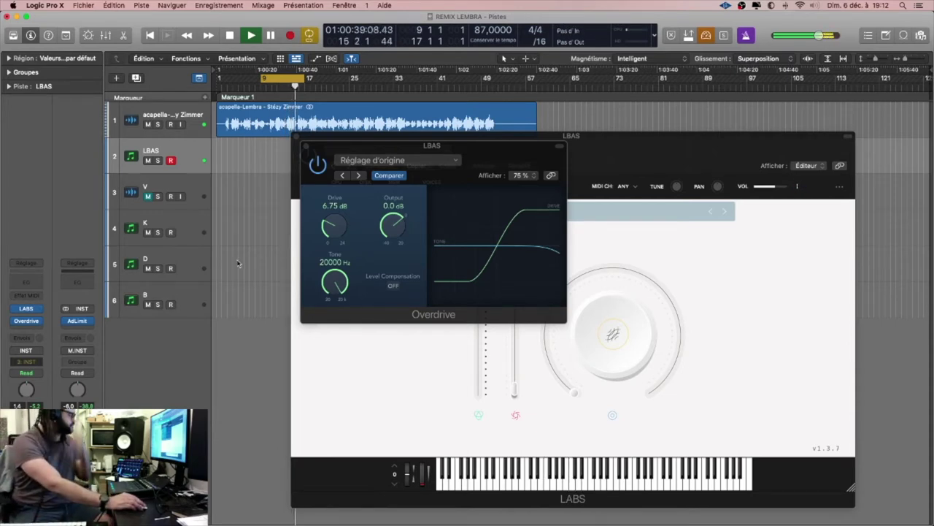
pyautogui.press('space')
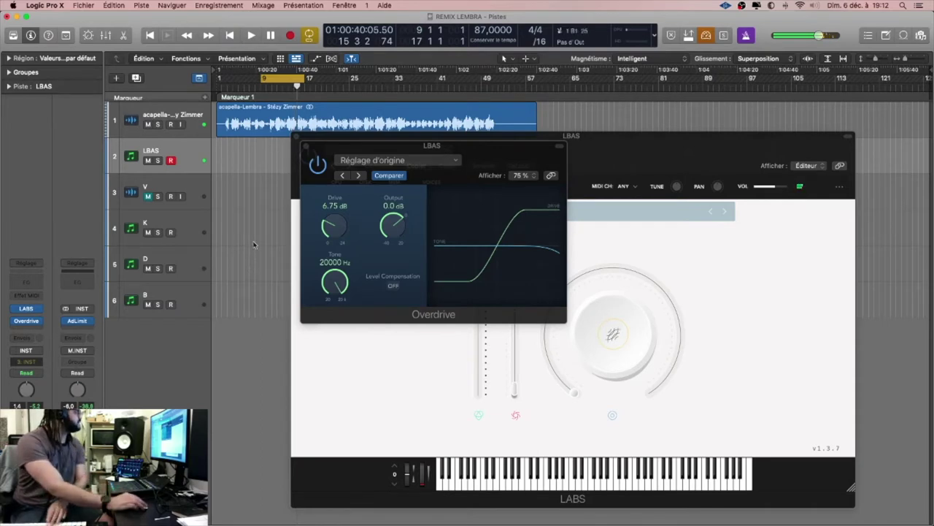
pyautogui.click(34, 330)
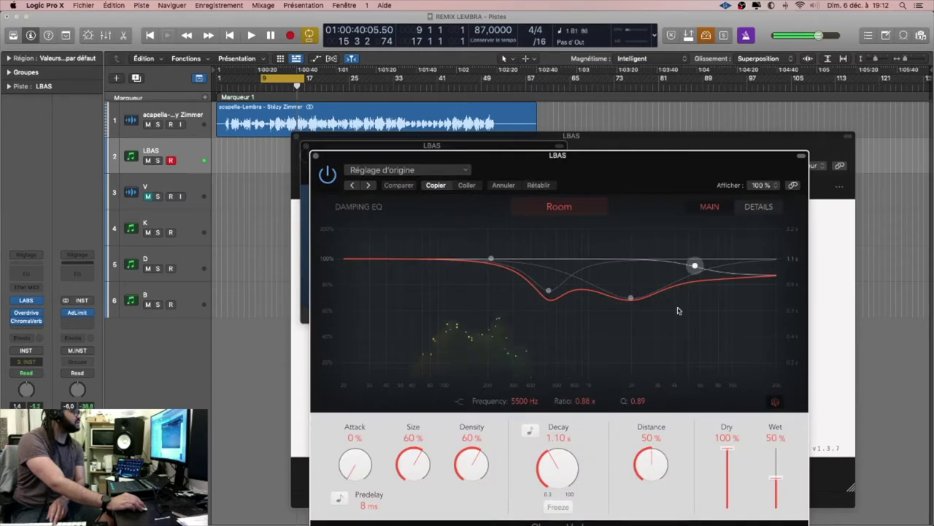
pyautogui.moveTo(775, 478); pyautogui.dragTo(776, 497)
pyautogui.click(312, 156)
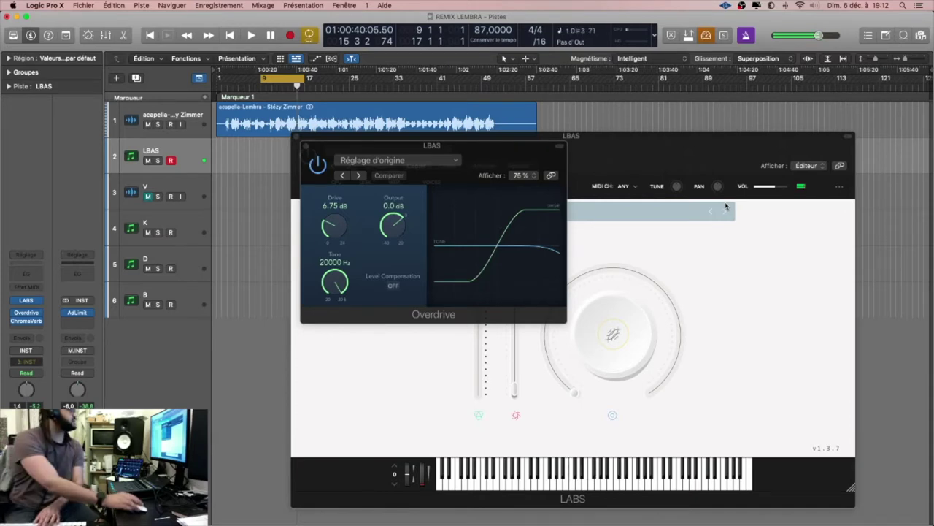
# Filter the LABS presets to guitar and acoustic guitar and load Moon Guitar: Ensemble on the LBAS track.
pyautogui.click(468, 230)
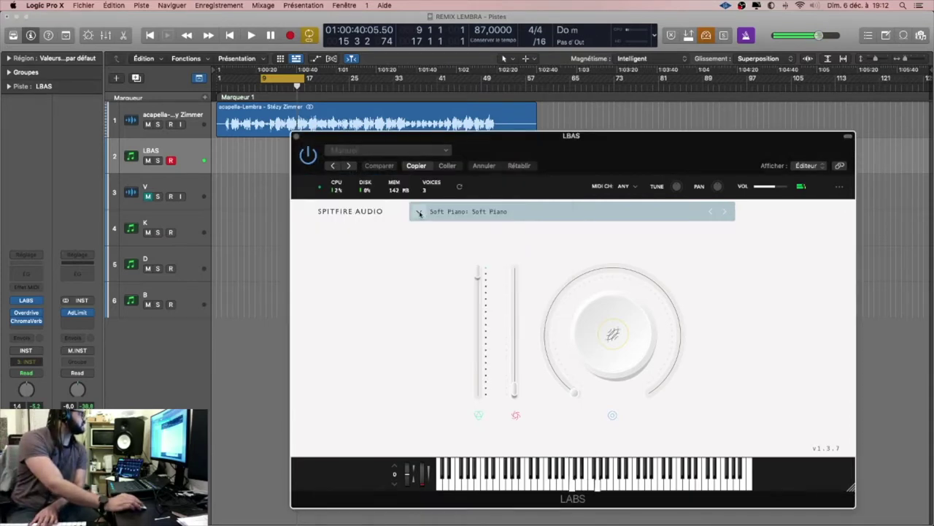
pyautogui.click(420, 213)
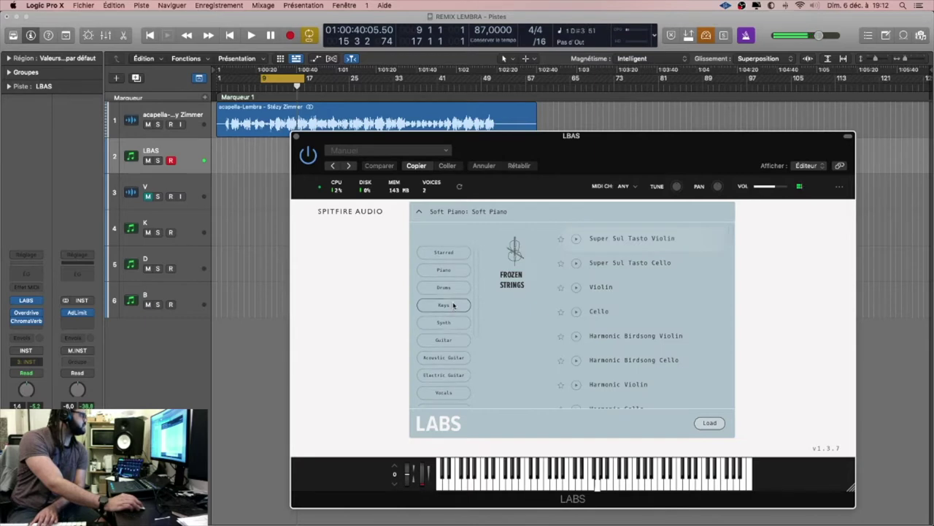
pyautogui.click(457, 340)
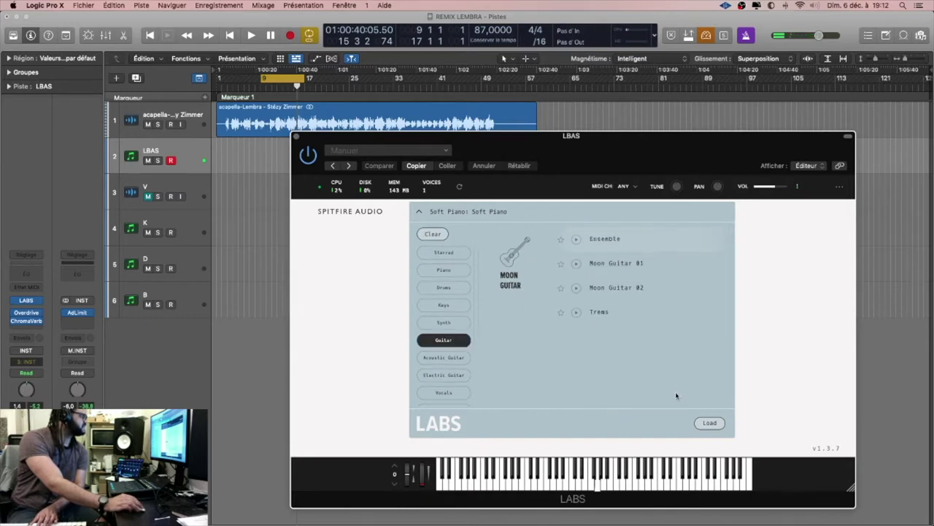
pyautogui.click(451, 357)
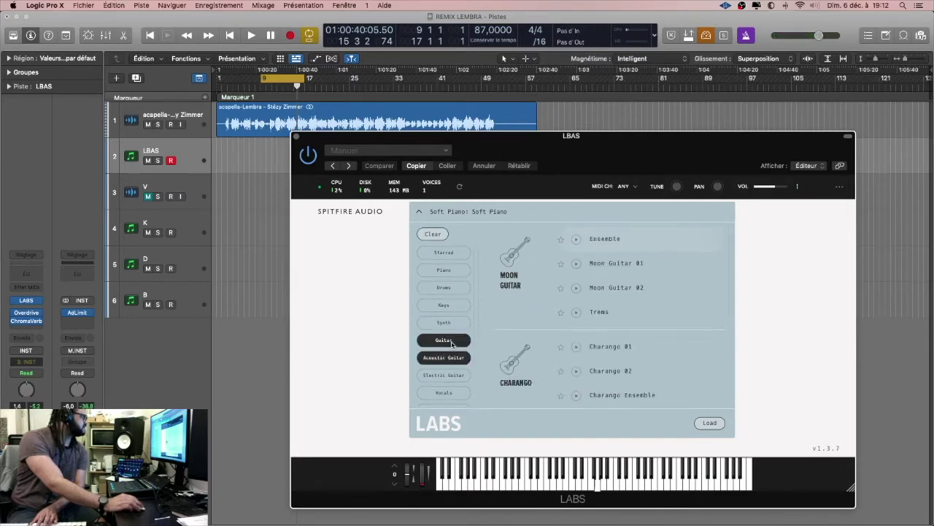
pyautogui.click(711, 424)
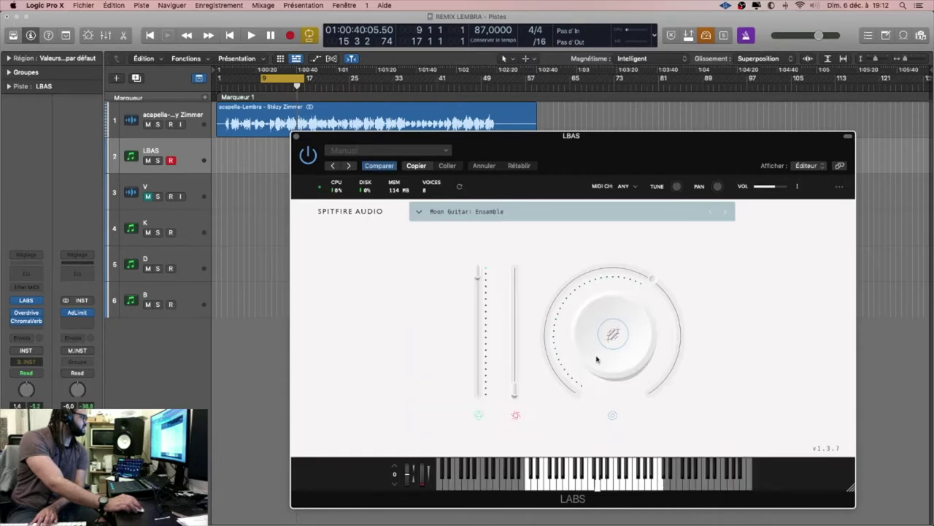
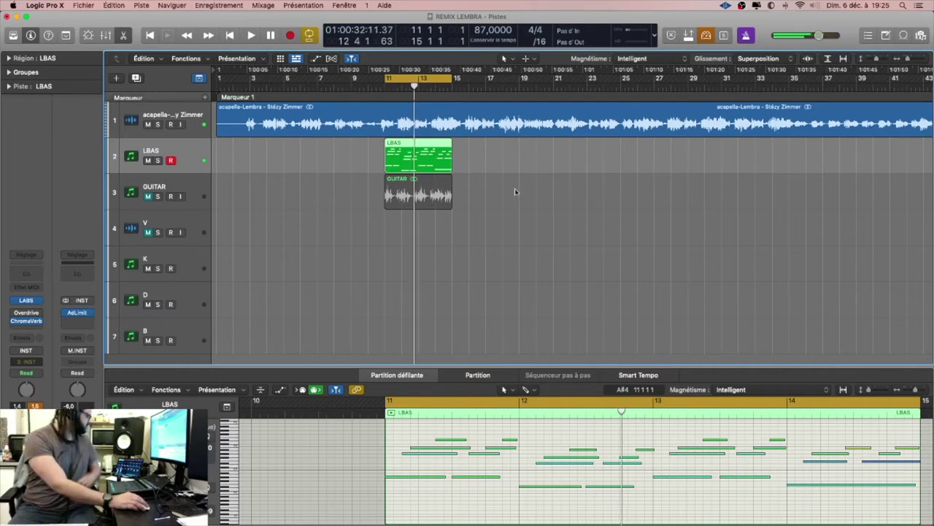
# Play the loop from bar 11 with LABS open and audition presets from Charango Ensemble to Mandolin: Fingered Ensemble.
pyautogui.click(544, 192)
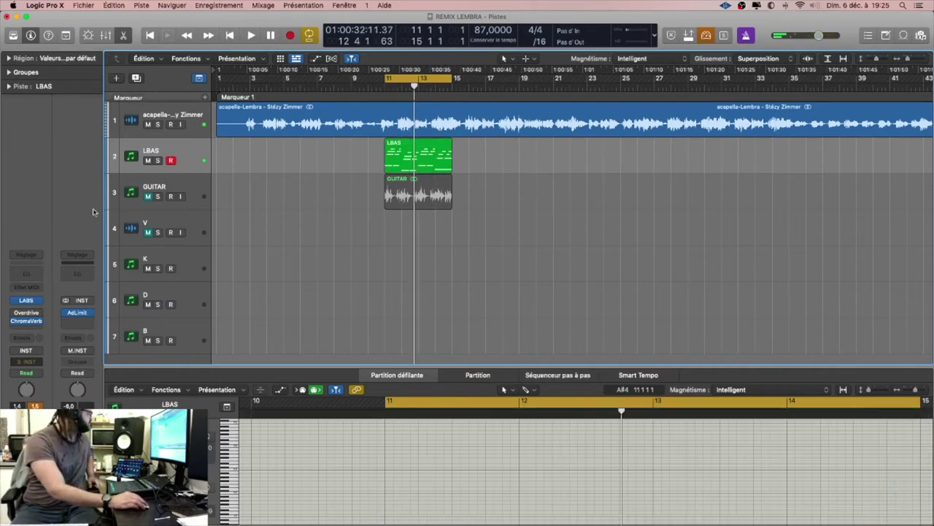
pyautogui.press('v')
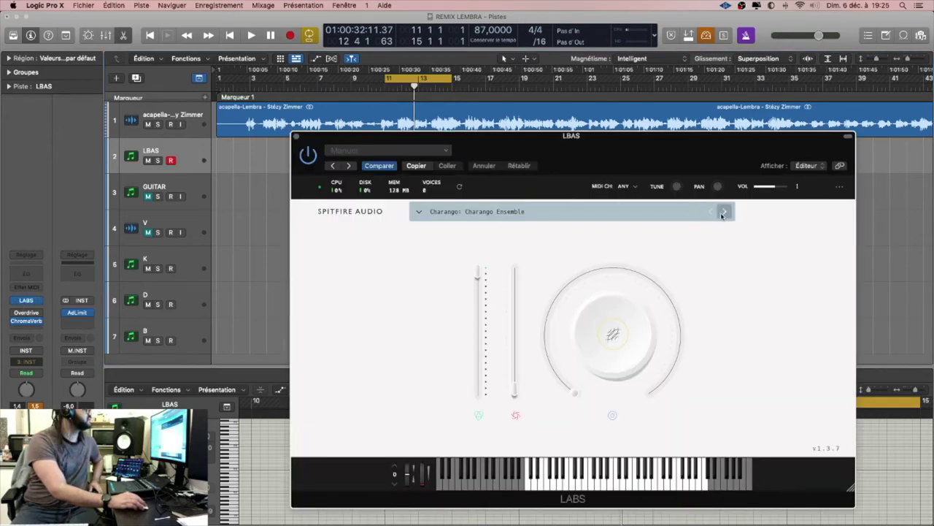
pyautogui.press('space')
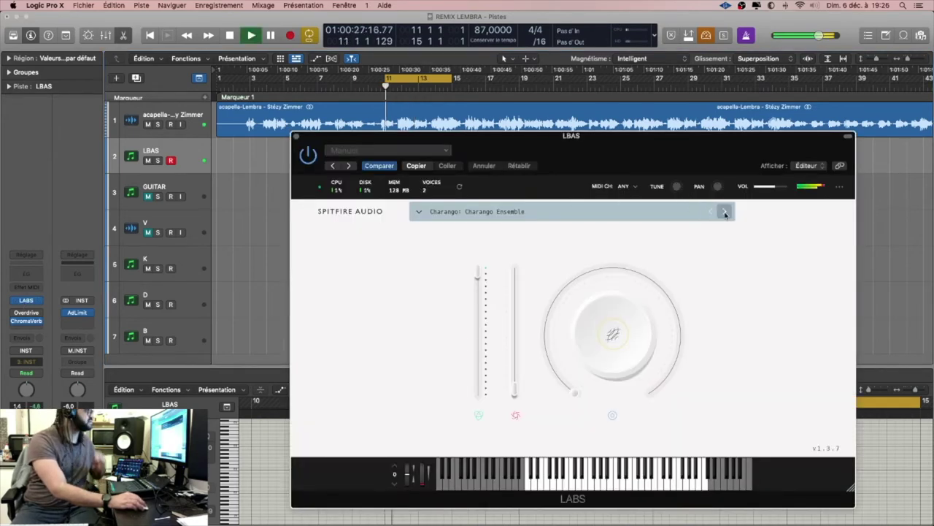
pyautogui.click(725, 213)
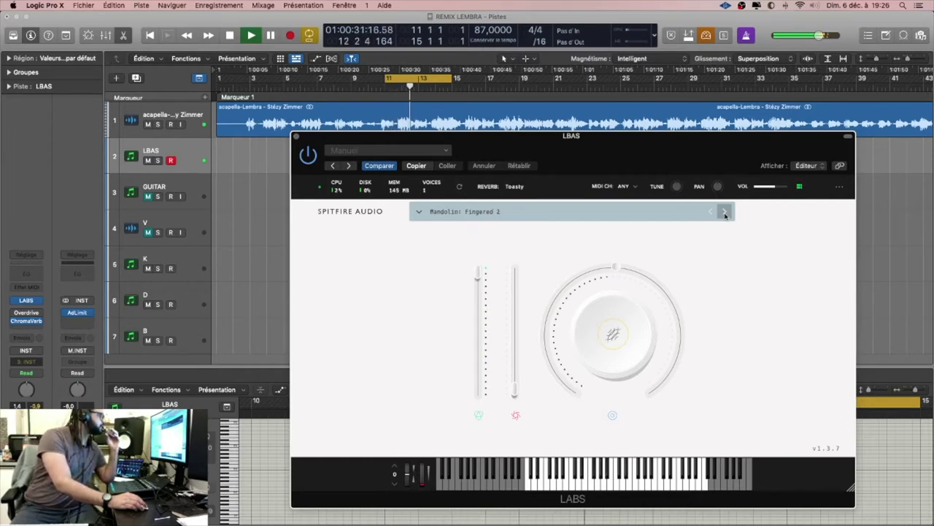
pyautogui.moveTo(657, 157); pyautogui.dragTo(768, 135)
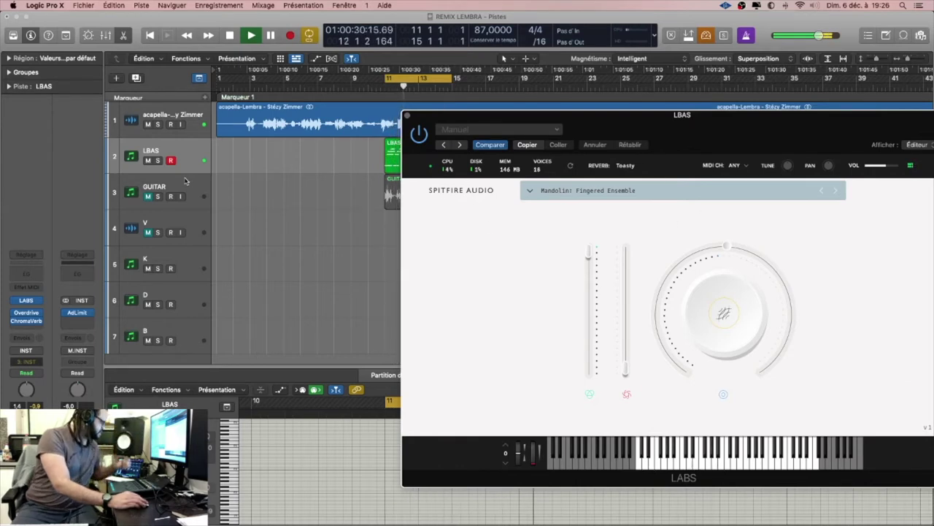
# Solo the LBAS track and audition the Mandolin: Picked 2 and Picked Ensemble presets.
pyautogui.press('s')
pyautogui.click(837, 191)
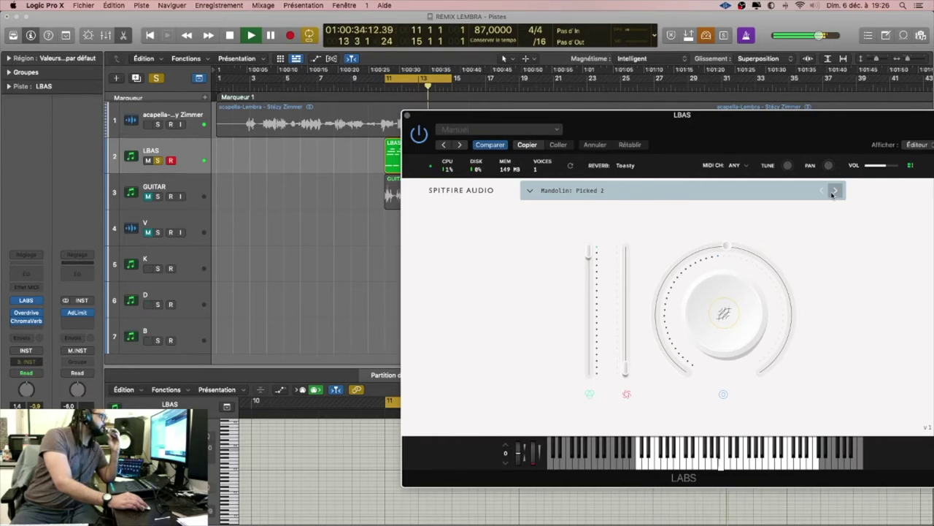
pyautogui.click(835, 191)
pyautogui.click(530, 191)
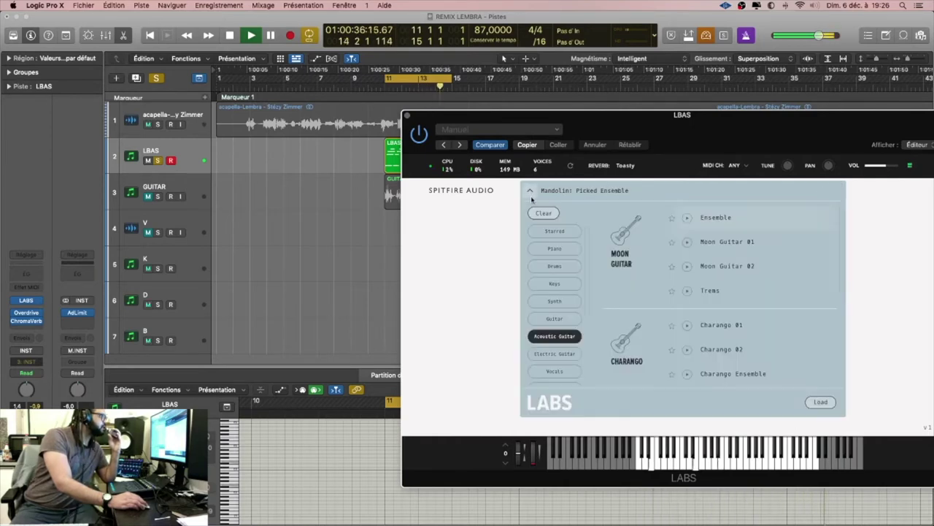
pyautogui.click(530, 191)
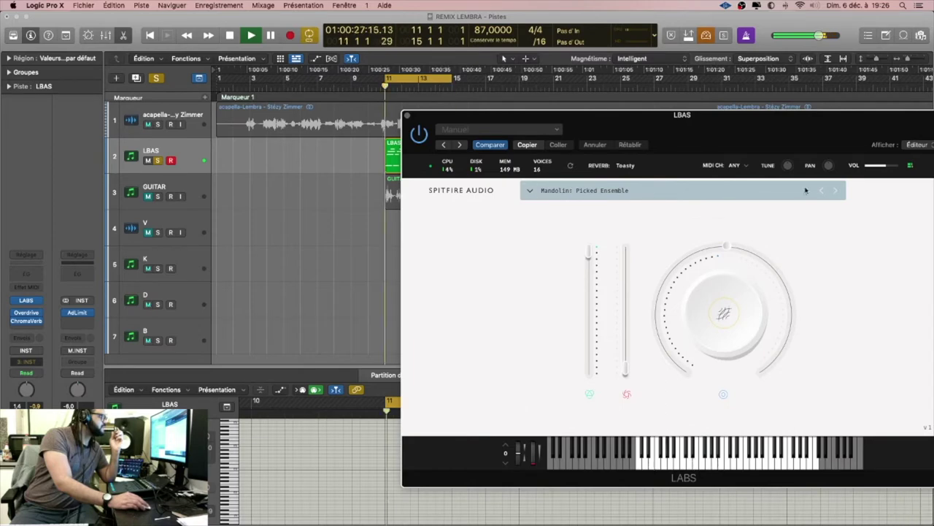
# Audition Mandolin: Tremolo and Moon Guitar: Ensemble, comparing the sound with the GUITAR track briefly soloed.
pyautogui.click(837, 191)
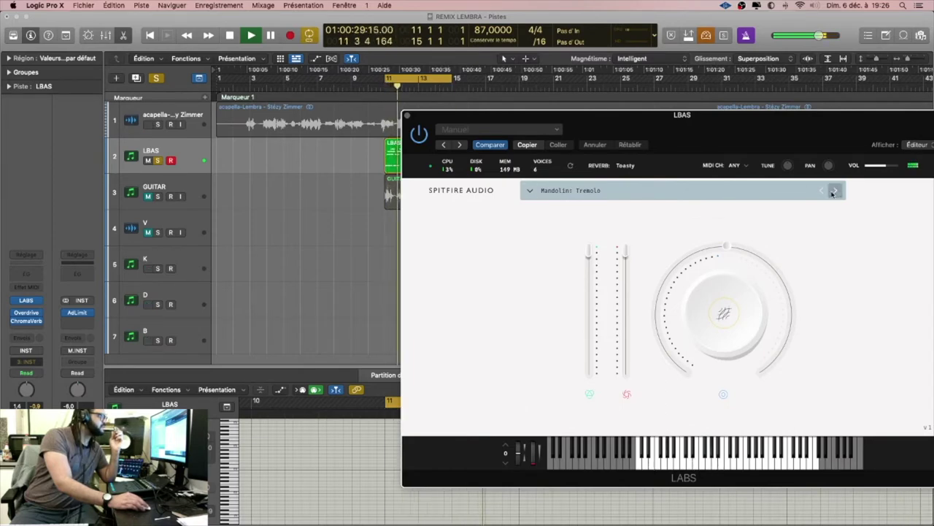
pyautogui.click(834, 191)
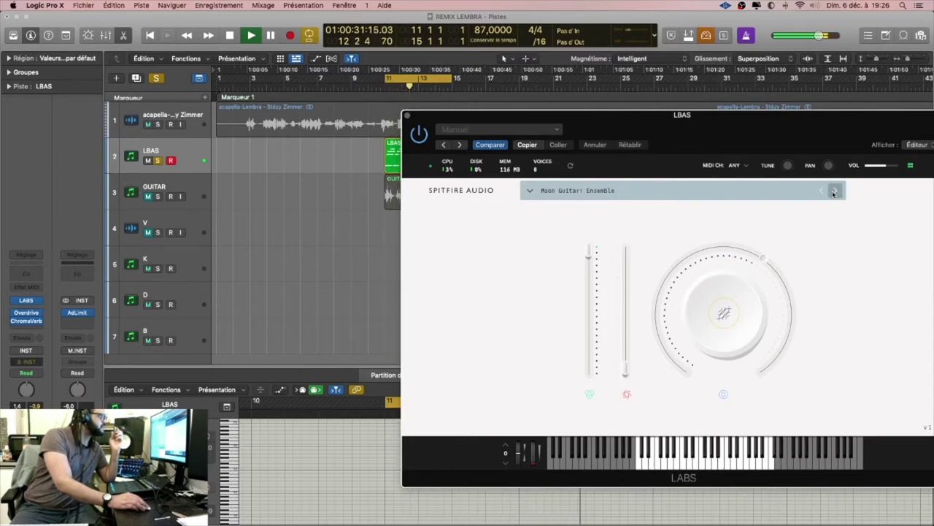
pyautogui.click(158, 197)
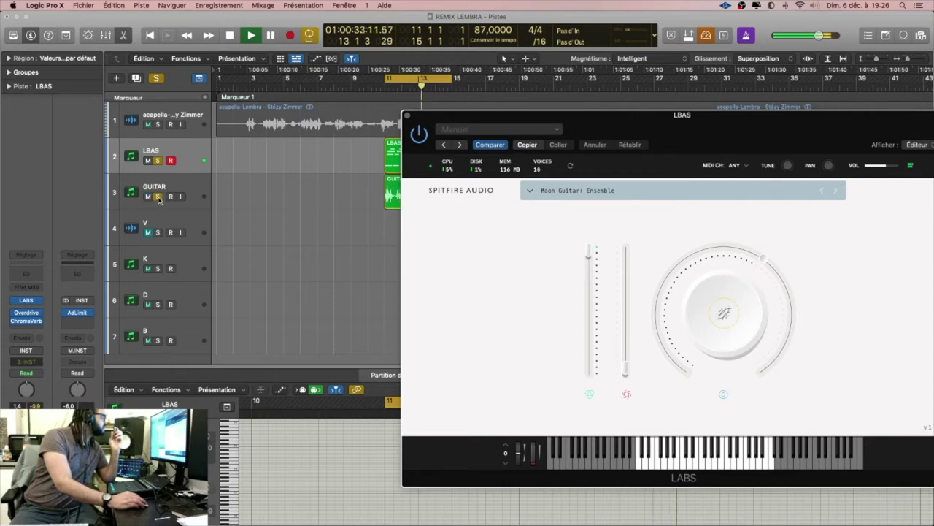
pyautogui.click(158, 197)
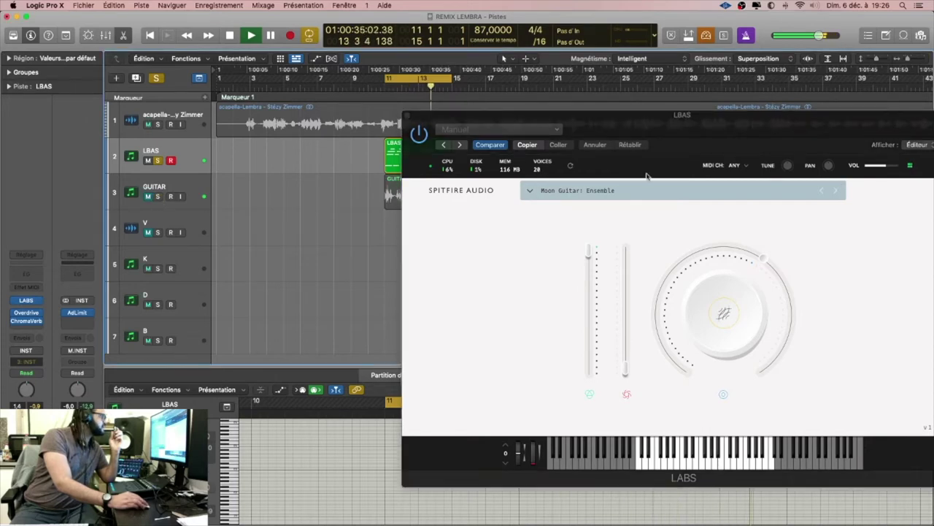
# Filter the LABS presets to Keys and try Rare Groove Piano in its Short and Sustain versions.
pyautogui.click(530, 191)
pyautogui.click(546, 213)
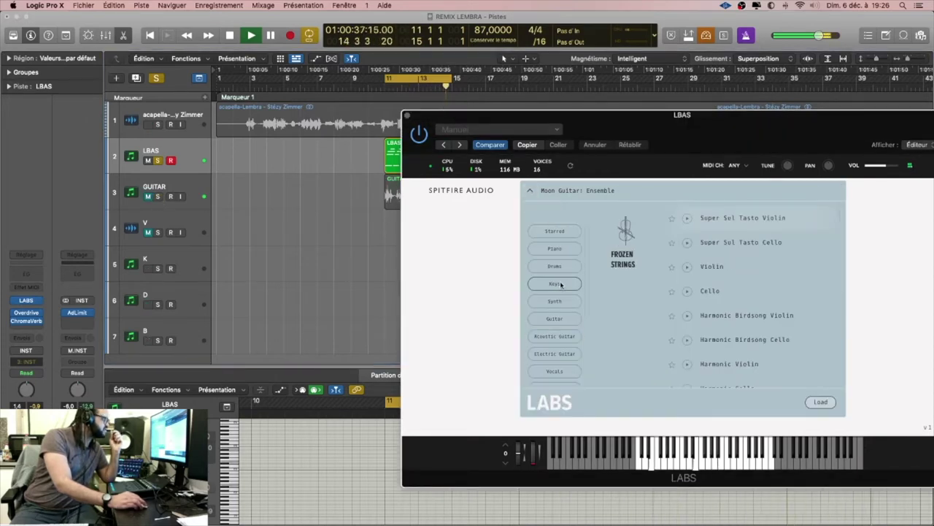
pyautogui.click(560, 286)
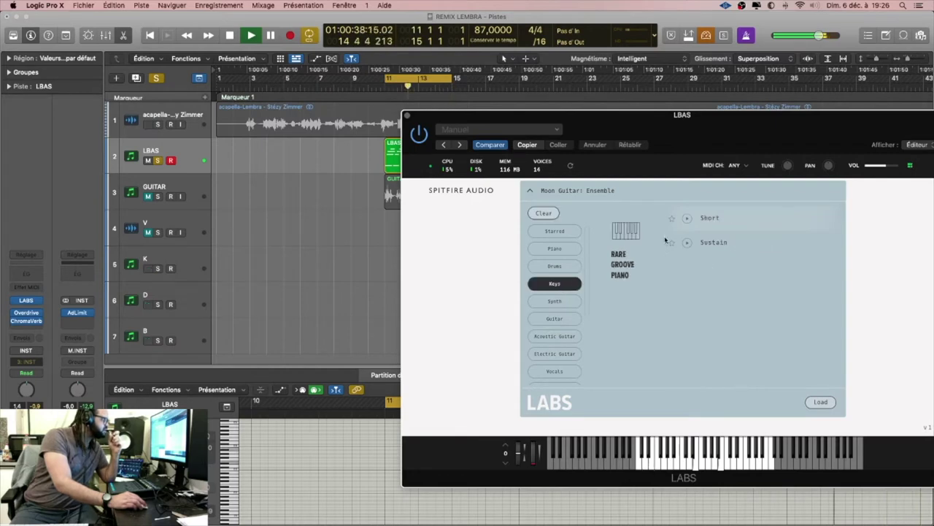
pyautogui.click(821, 402)
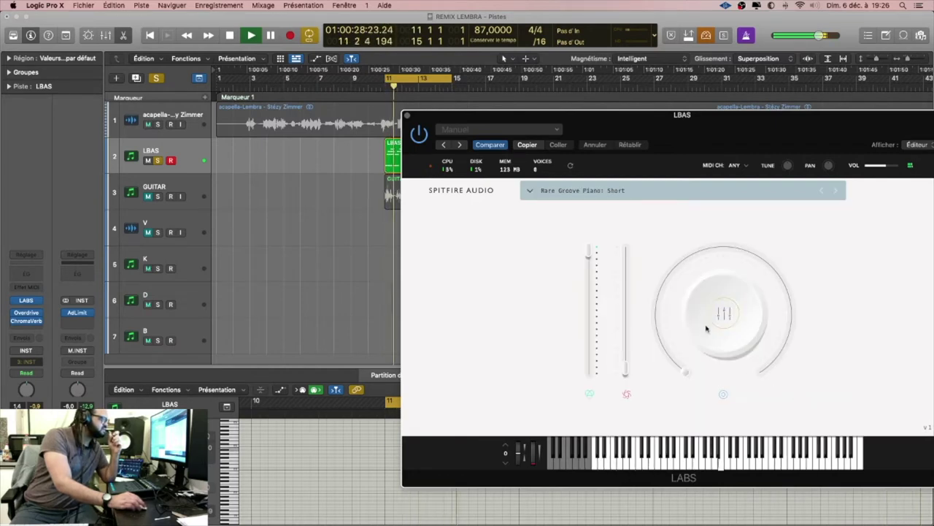
pyautogui.click(837, 191)
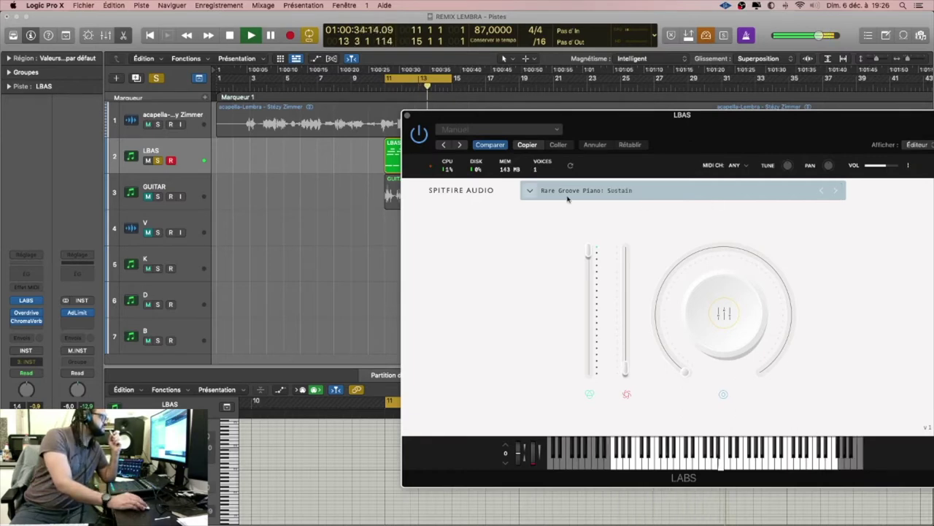
# Switch the LABS preset filter to Strings and load Frozen Strings: Super Sul Tasto Violin.
pyautogui.click(530, 192)
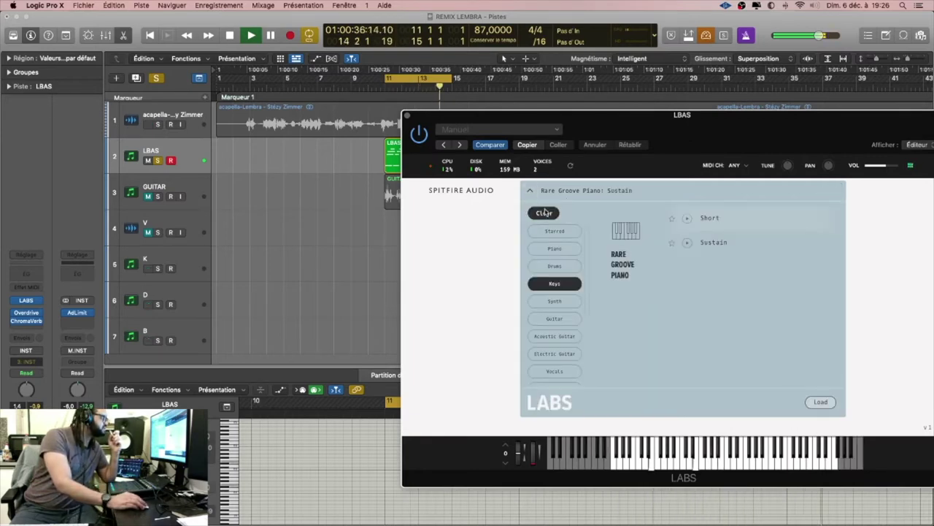
pyautogui.click(544, 213)
pyautogui.scroll(-4, 566, 338)
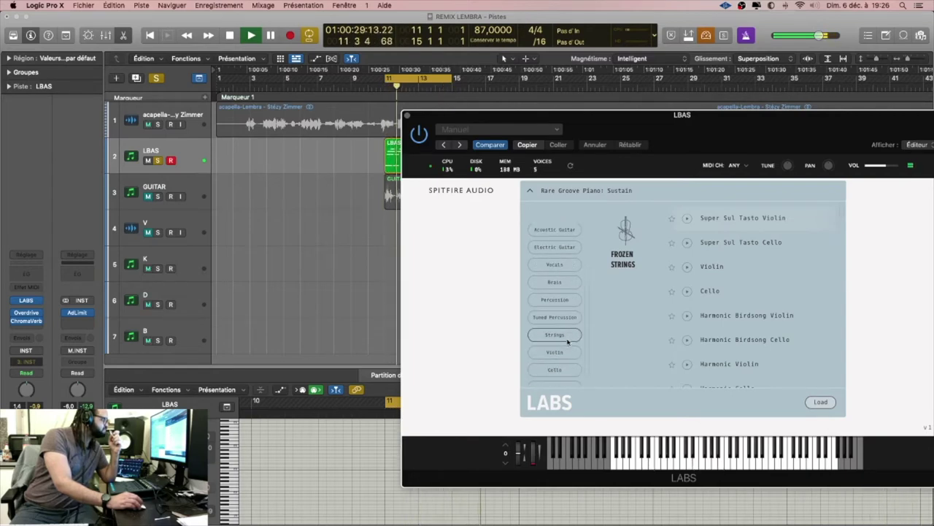
pyautogui.scroll(-2, 567, 339)
pyautogui.click(567, 335)
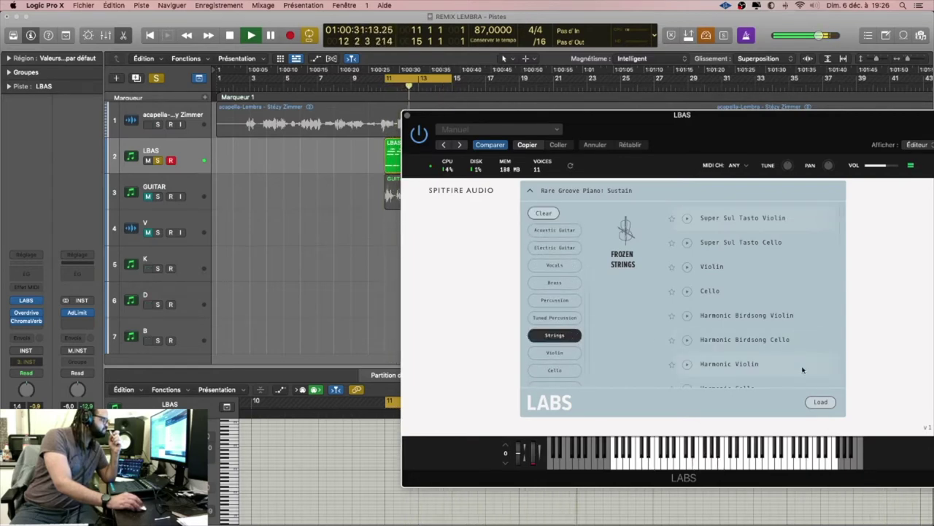
pyautogui.click(820, 401)
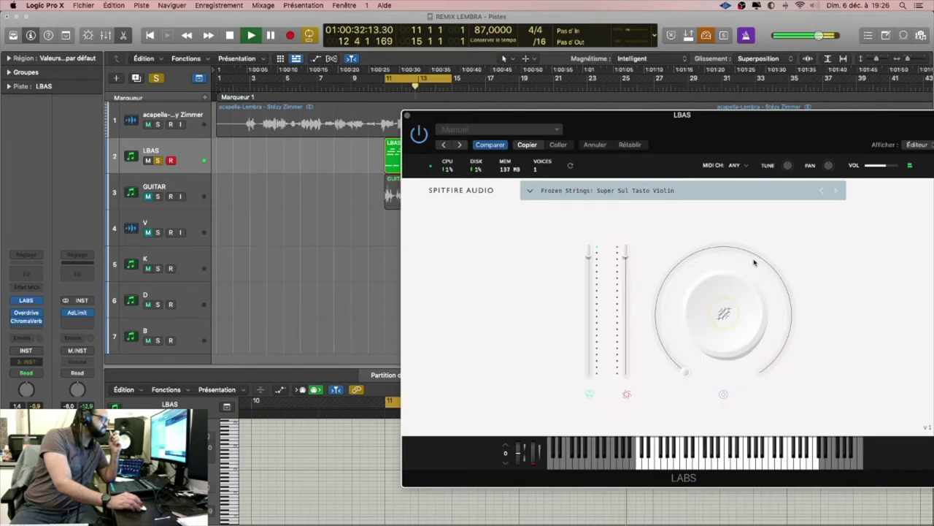
# Audition the Frozen Strings: Super Sul Tasto Cello and Frozen Strings: Violin presets on the LBAS track.
pyautogui.click(836, 191)
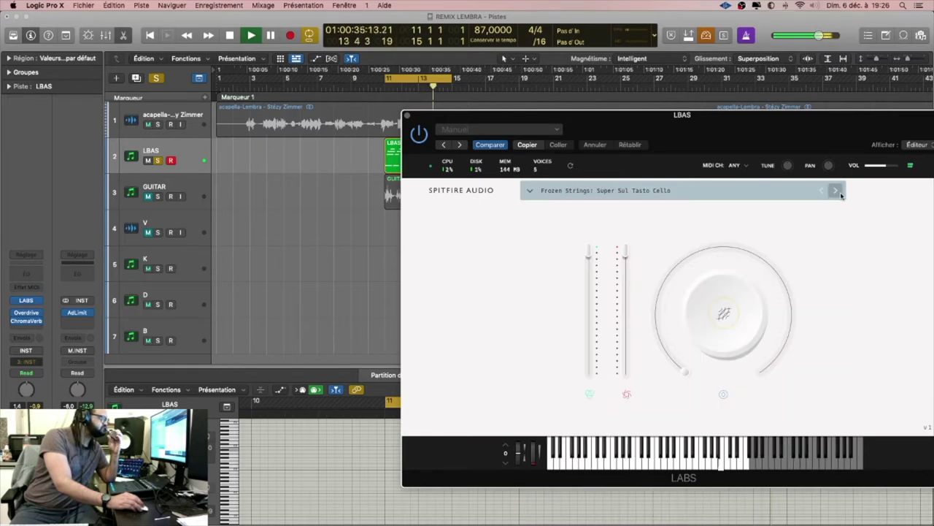
pyautogui.click(838, 191)
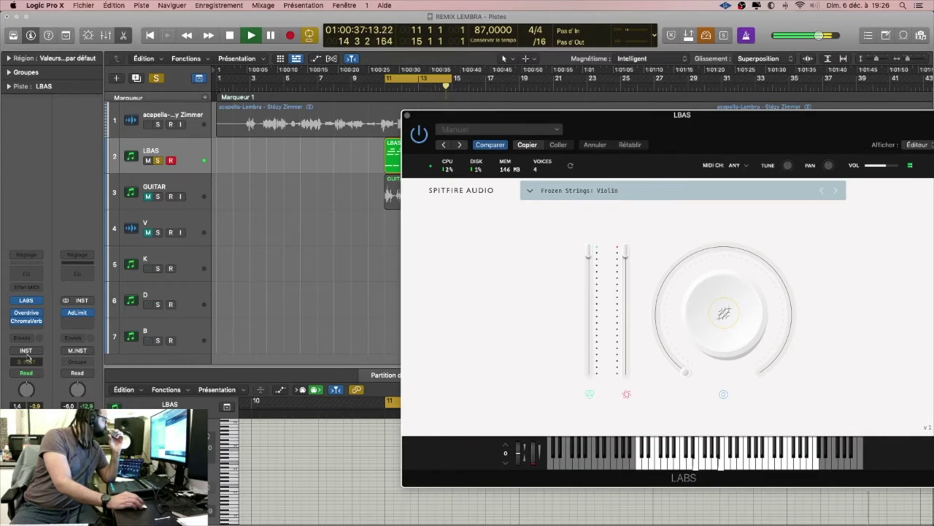
# Insert a Compressor after ChromaVerb on the LBAS track, choose its Studio FET model and adjust the threshold slightly.
pyautogui.click(35, 331)
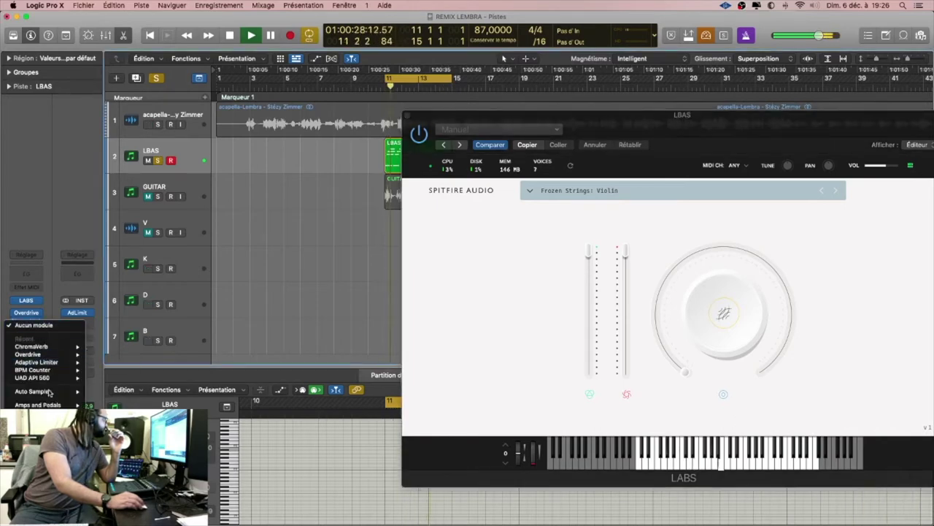
pyautogui.click(31, 346)
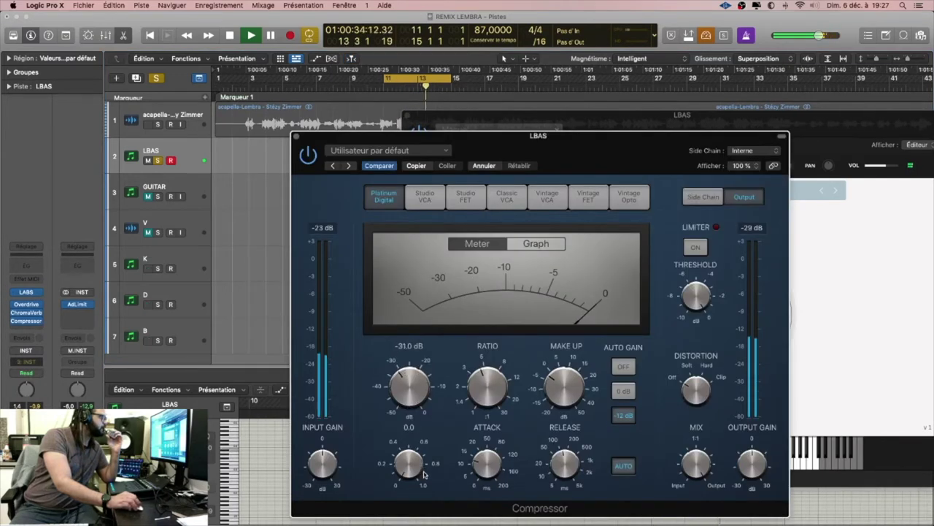
pyautogui.click(432, 206)
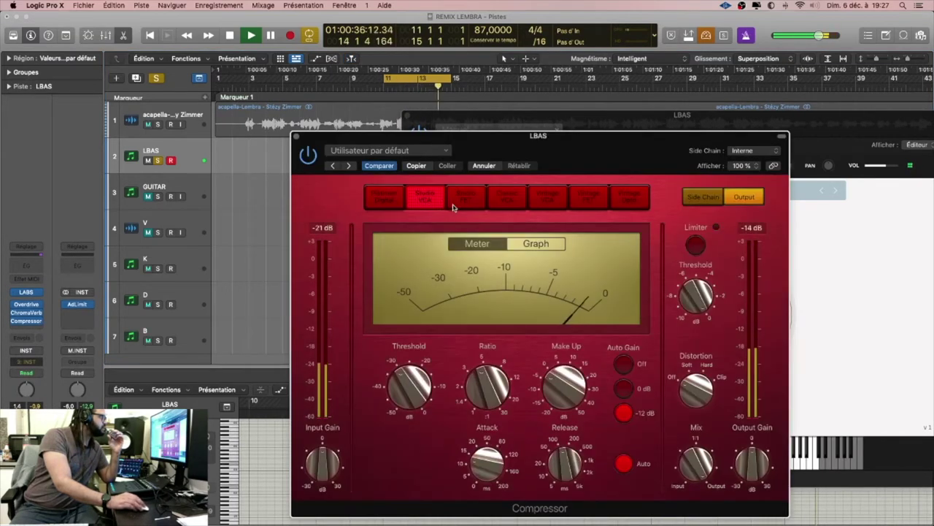
pyautogui.click(460, 201)
pyautogui.moveTo(402, 393)
pyautogui.moveTo(400, 394); pyautogui.dragTo(401, 387)
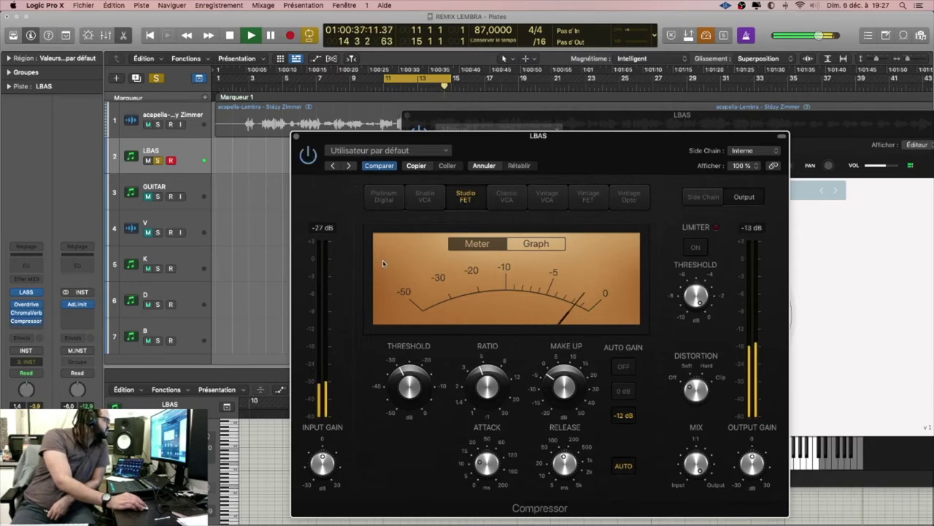
pyautogui.click(13, 305)
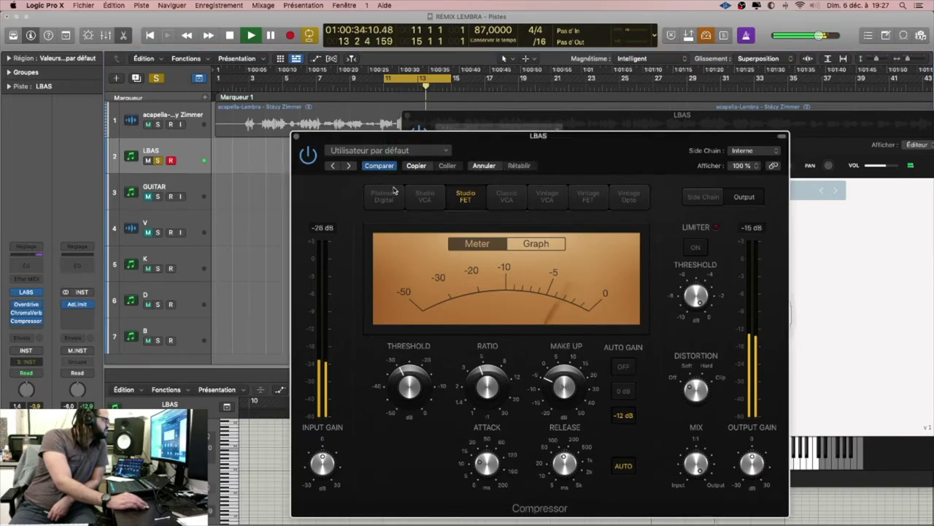
pyautogui.click(297, 135)
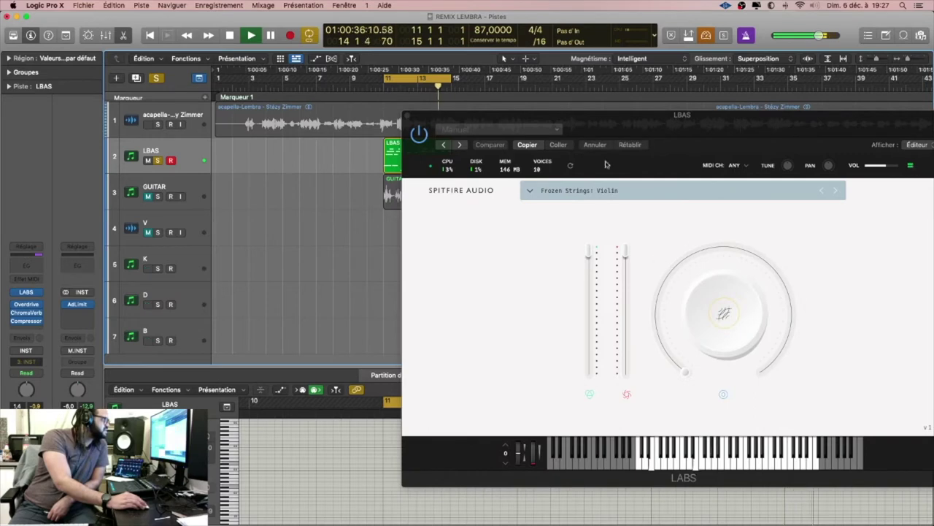
# Audition the Frozen Strings presets Cello, Harmonic Birdsong Violin and Harmonic Birdsong Cello.
pyautogui.click(837, 191)
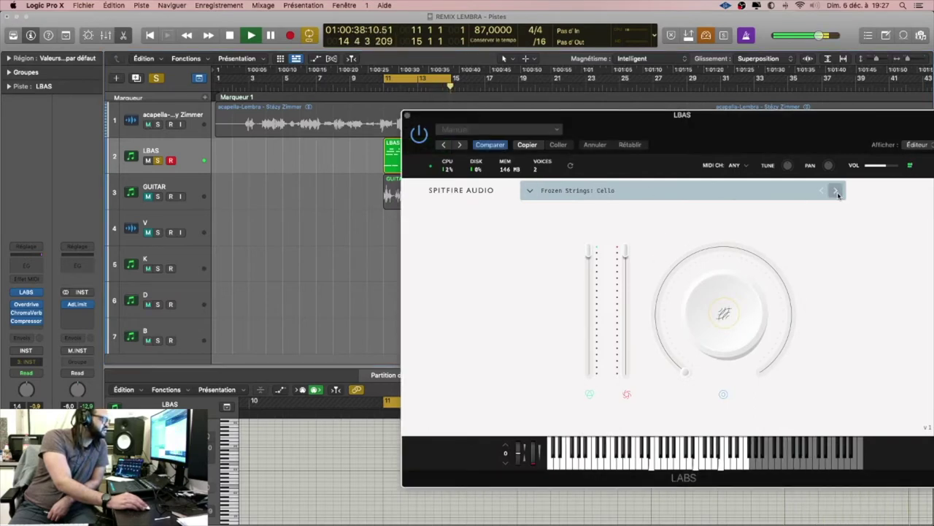
pyautogui.click(836, 192)
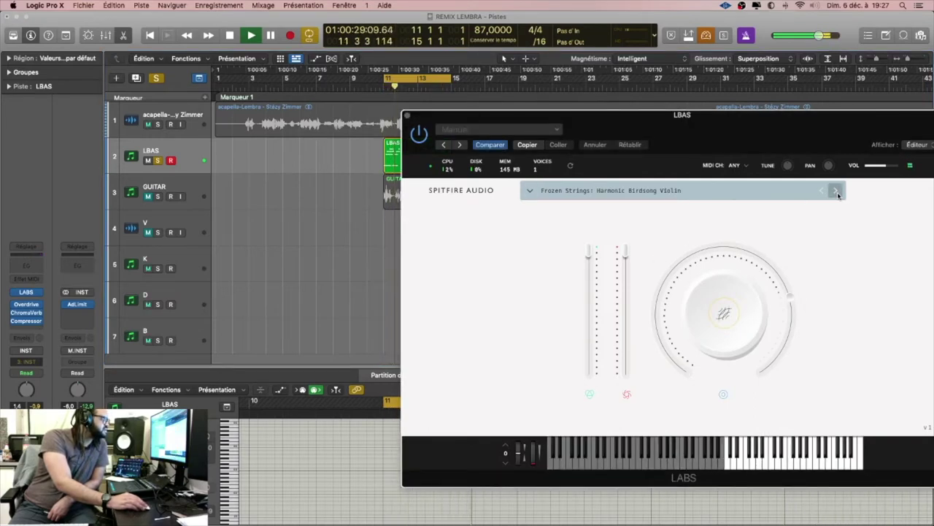
pyautogui.click(836, 191)
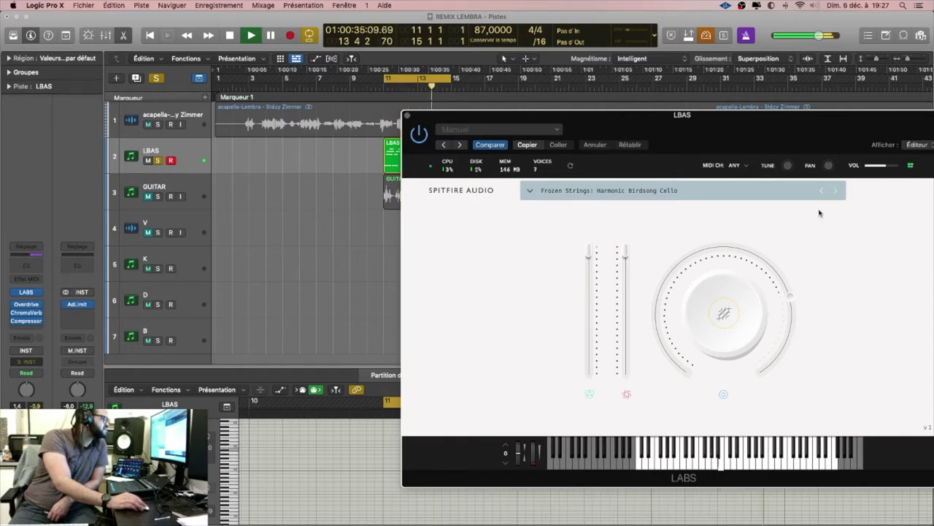
# Solo the GUITAR track alongside LBAS and audition Frozen Strings: Harmonic Violin, Harmonic Cello and Strings: Ensemble.
pyautogui.click(158, 195)
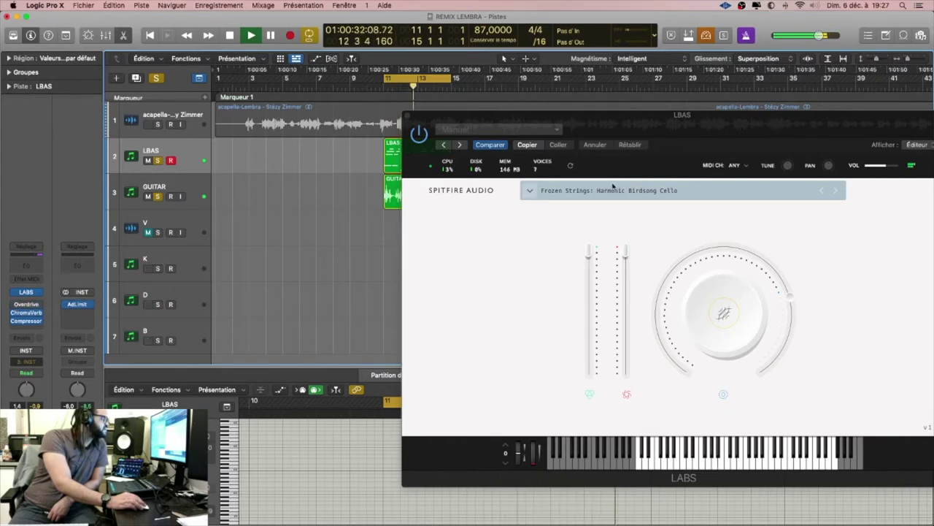
pyautogui.click(837, 190)
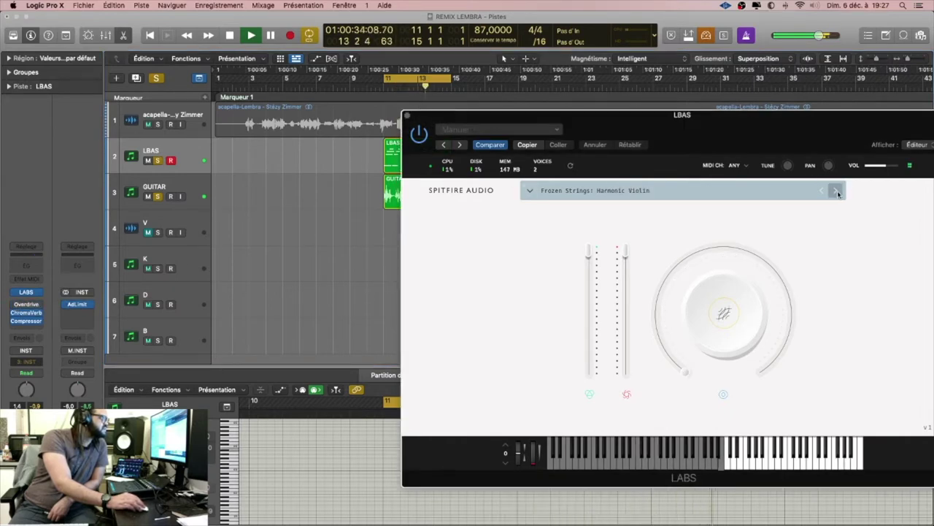
pyautogui.click(836, 191)
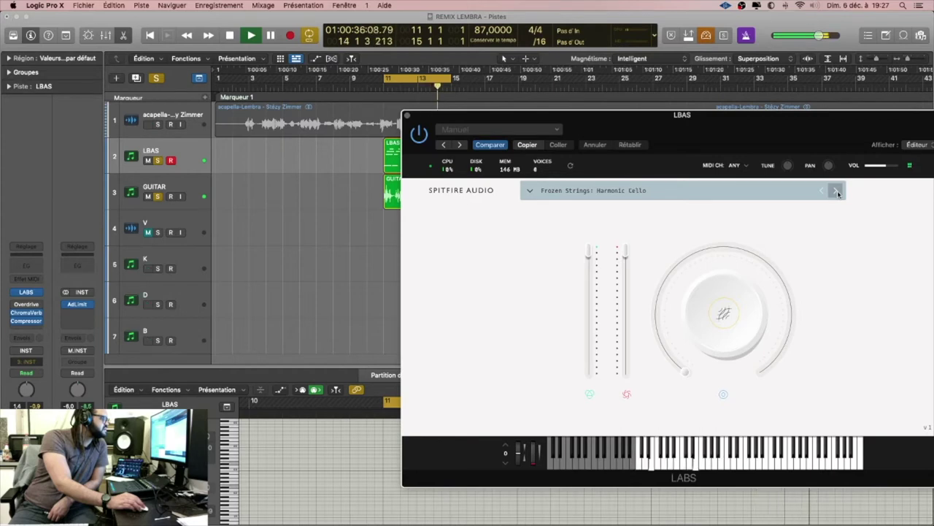
pyautogui.click(836, 191)
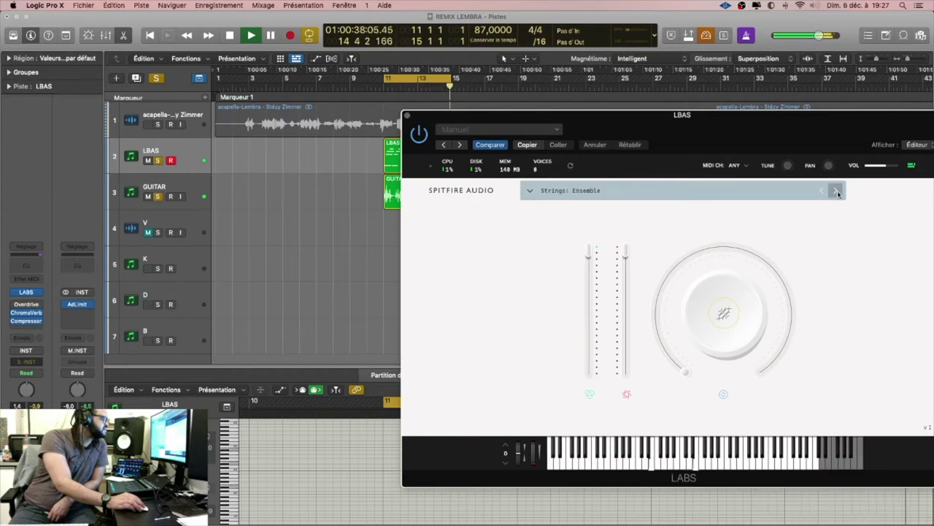
# Filter the LABS presets to Violin and audition Frozen Strings: Super Sul Tasto Violin, Violin and Harmonic Birdsong Violin.
pyautogui.click(531, 190)
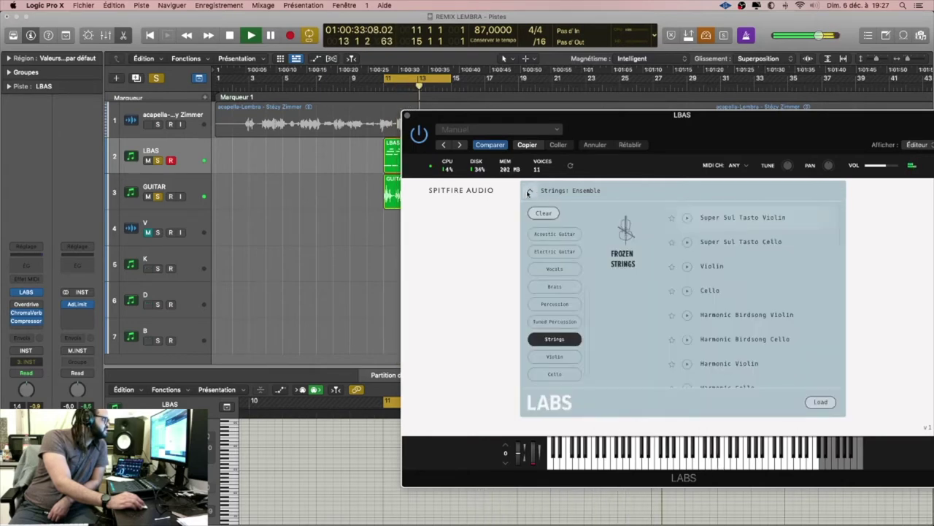
pyautogui.click(562, 358)
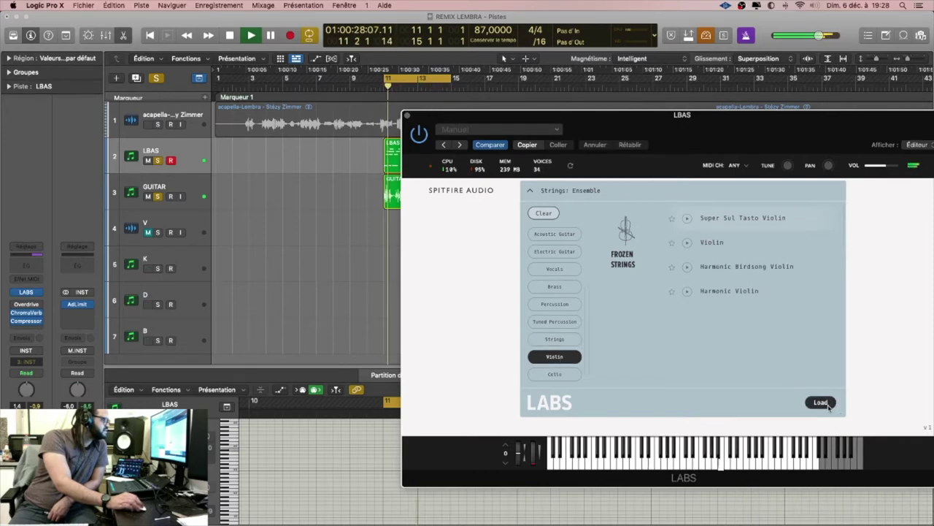
pyautogui.click(820, 401)
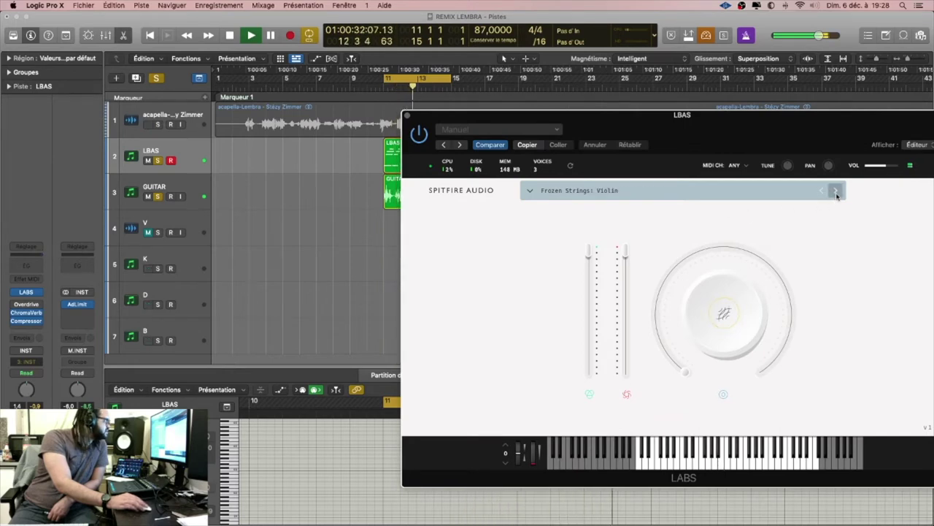
pyautogui.click(837, 192)
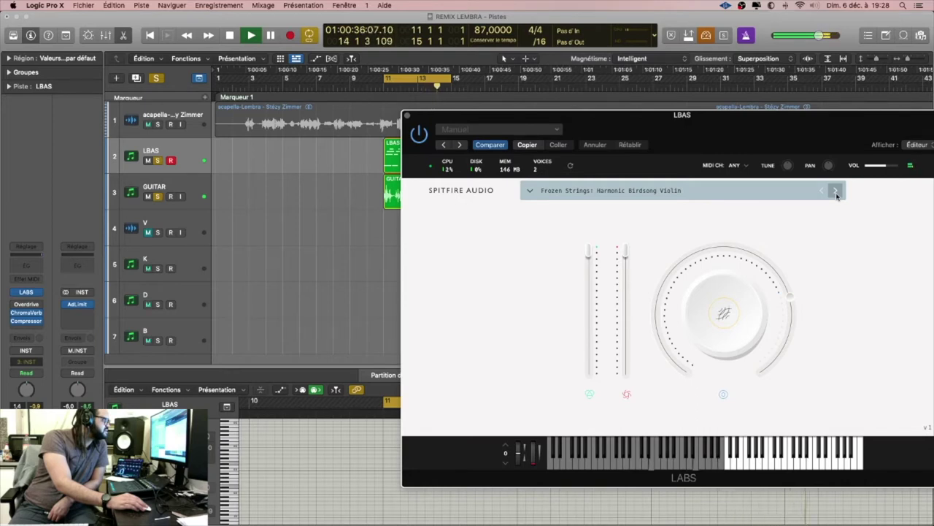
pyautogui.click(837, 192)
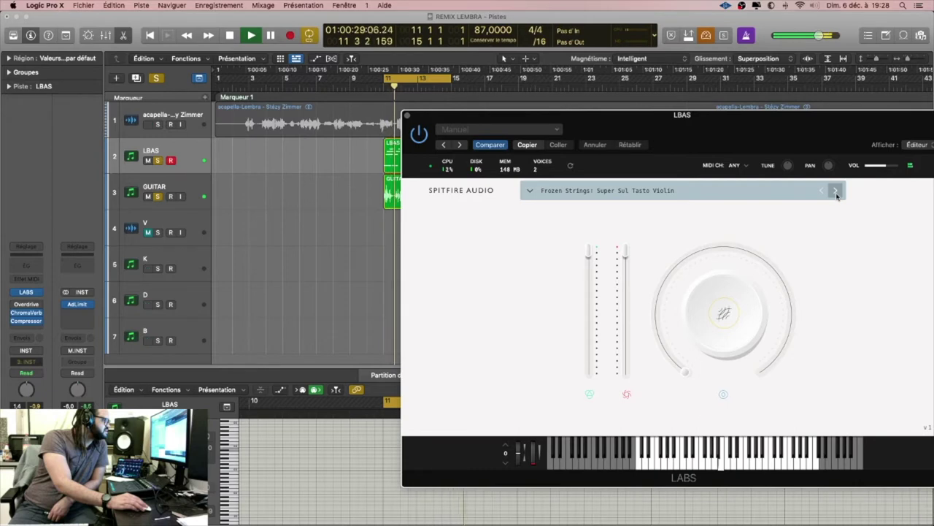
pyautogui.click(836, 192)
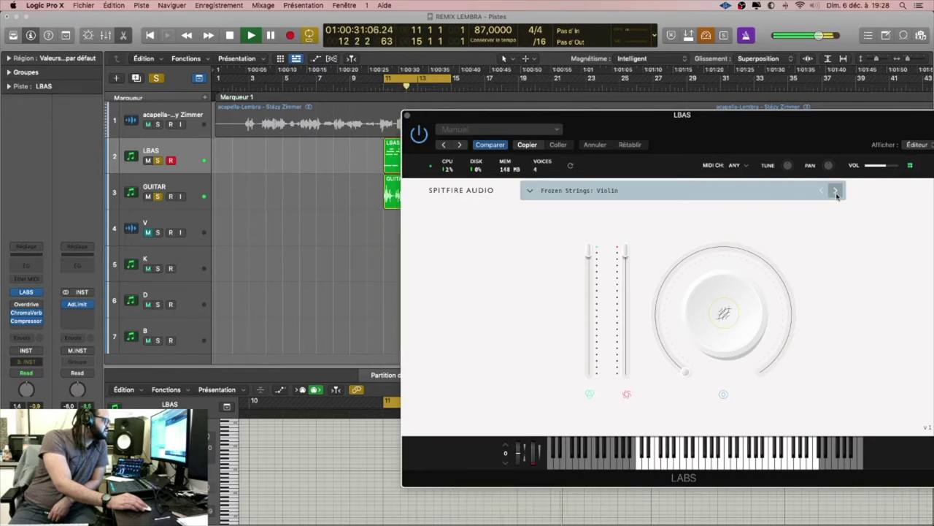
pyautogui.click(837, 191)
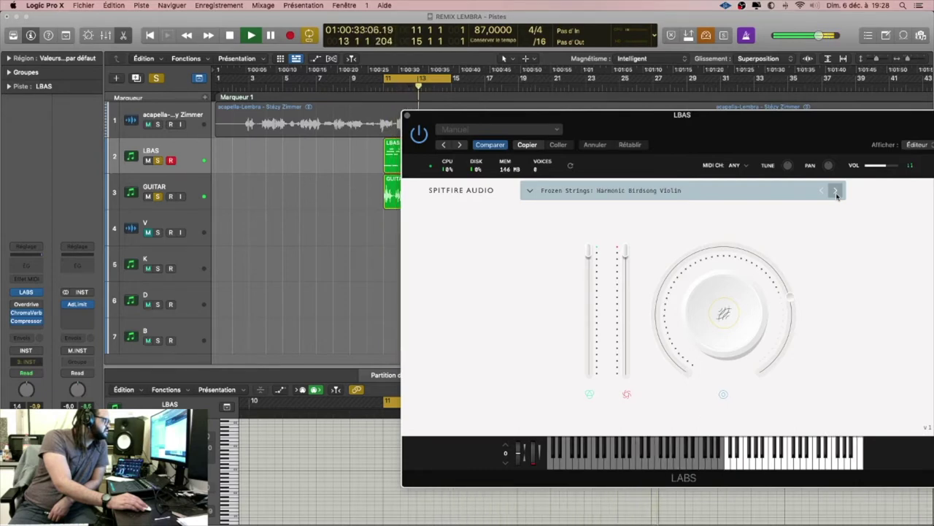
# Add Cello to the LABS preset filter, load Frozen Strings: Super Sul Tasto Cello and close the instrument window.
pyautogui.click(535, 192)
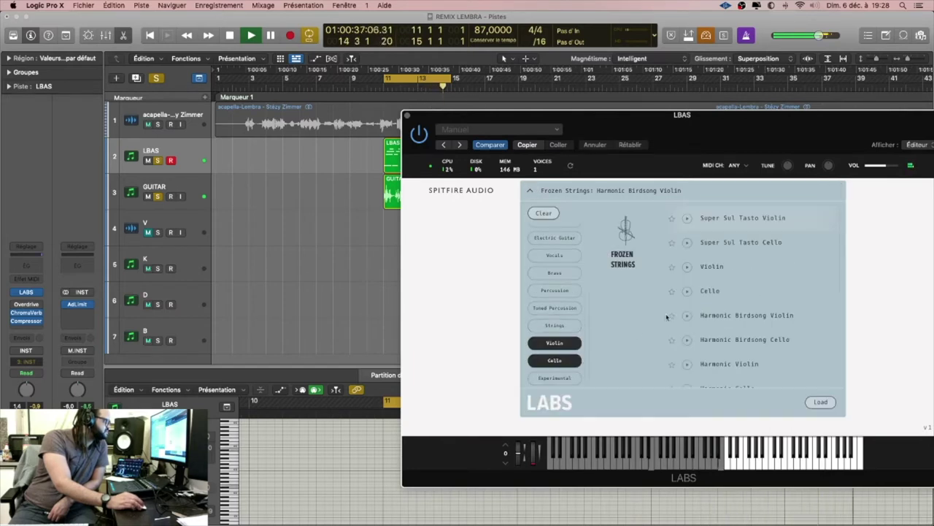
pyautogui.click(821, 402)
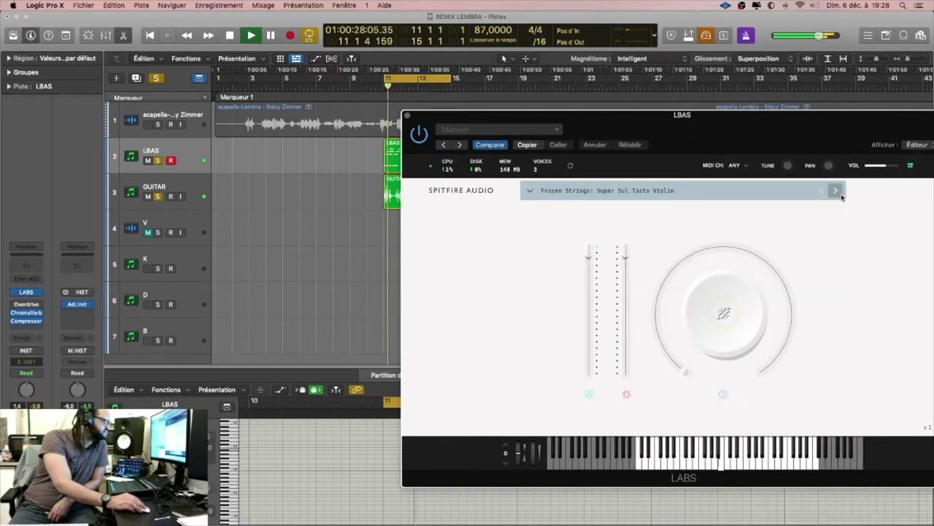
pyautogui.click(840, 195)
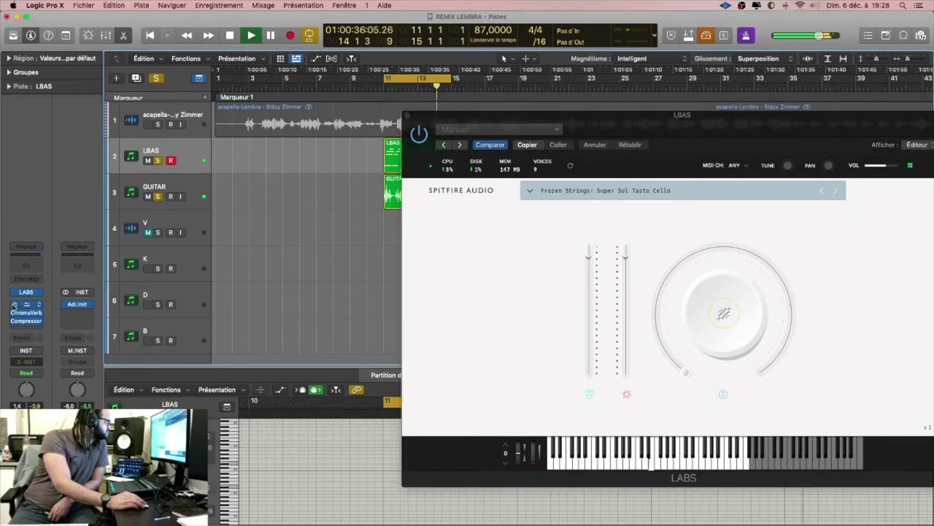
pyautogui.click(406, 117)
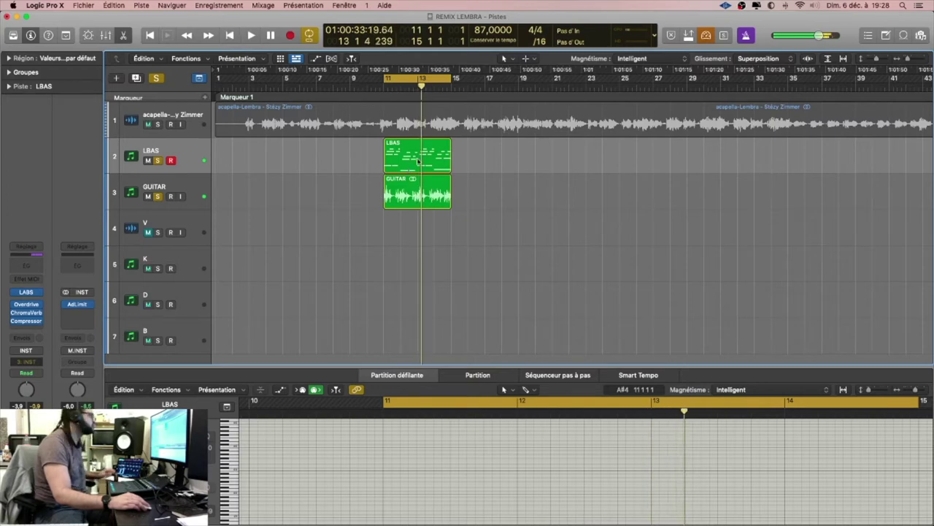
# Bounce the LBAS region in place to a new track named PAD, with the source region muted.
pyautogui.rightClick(416, 153)
pyautogui.click(452, 161)
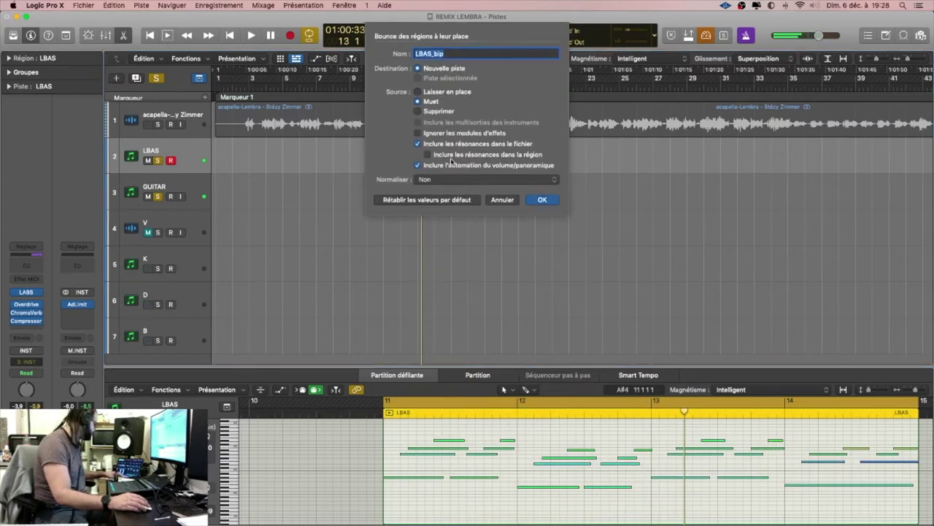
pyautogui.press('Return')
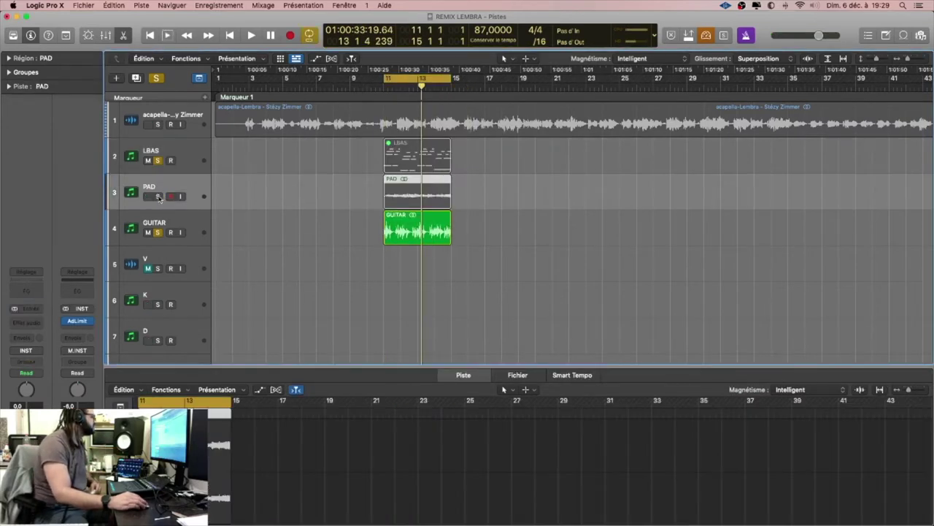
# Select the LBAS track and replace its LABS instrument with Alchemy.
pyautogui.scroll(-1, 159, 199)
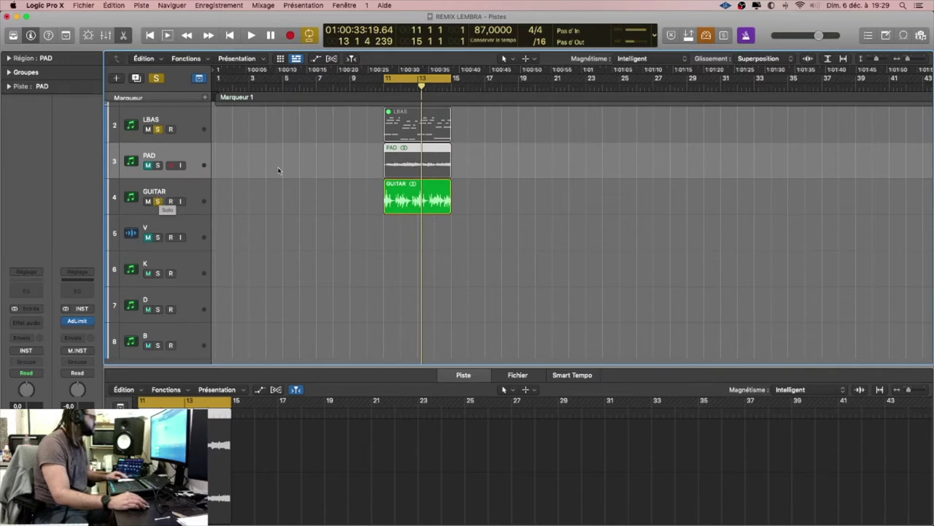
pyautogui.press('Up')
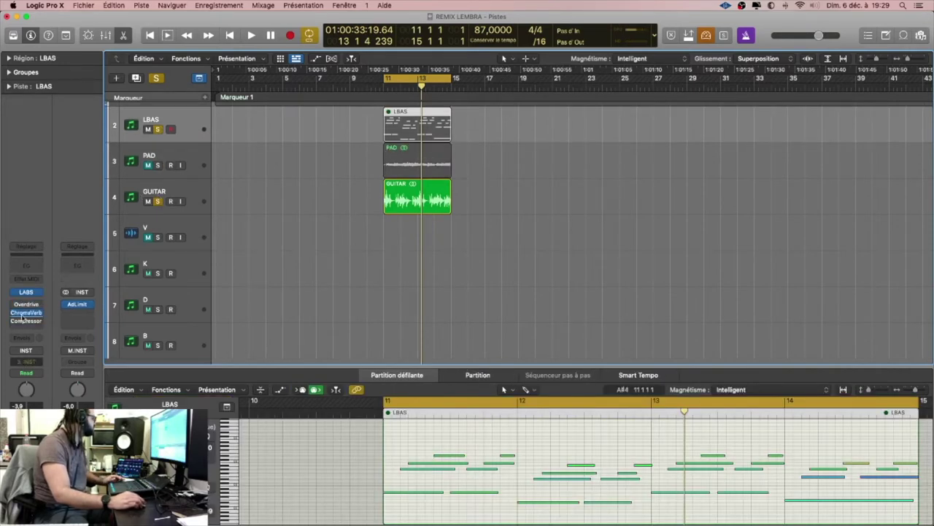
pyautogui.click(41, 292)
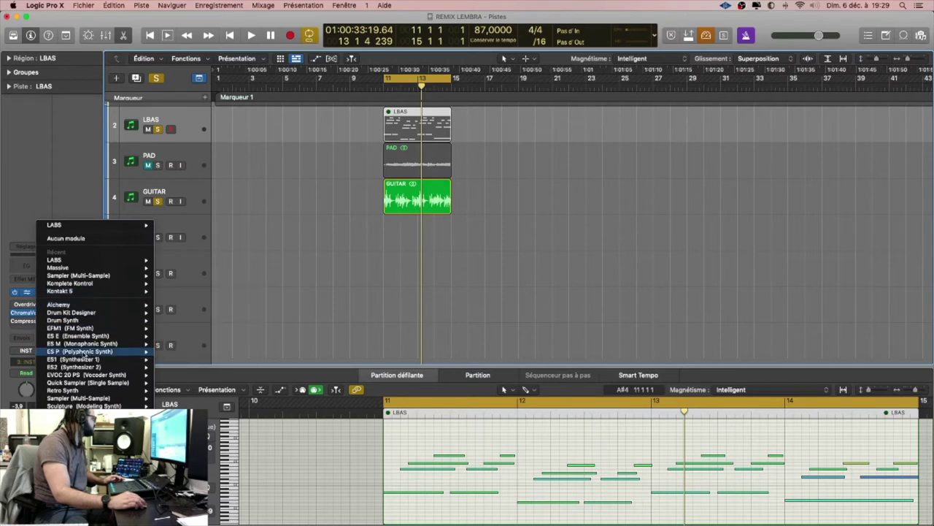
pyautogui.click(174, 304)
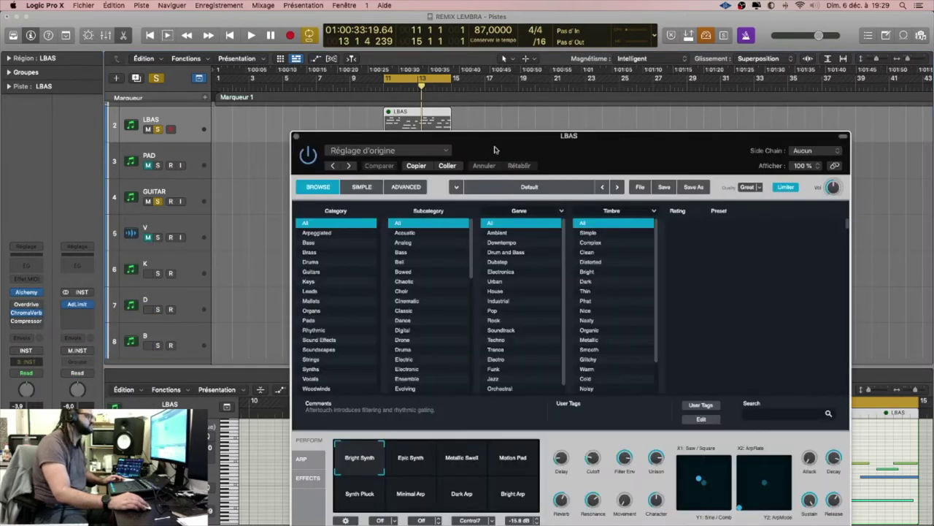
# Load Alchemy's Almost Piano Arpeggiation preset from the Keys category and play it with the LBAS region unmuted.
pyautogui.click(324, 281)
pyautogui.click(730, 223)
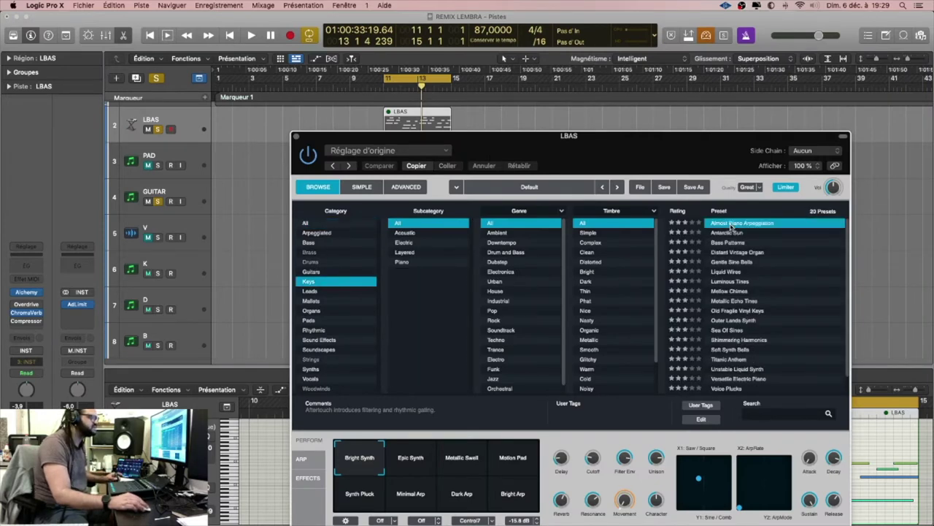
pyautogui.press('space')
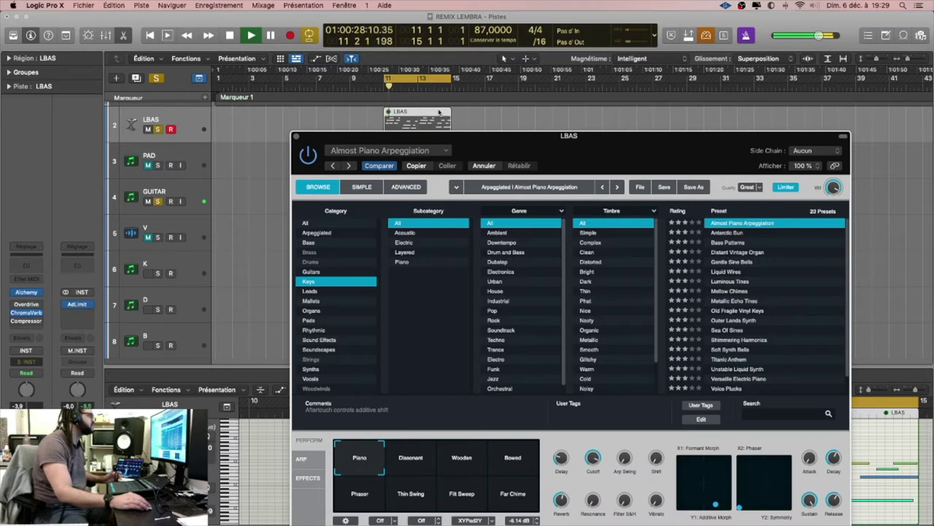
pyautogui.click(434, 121)
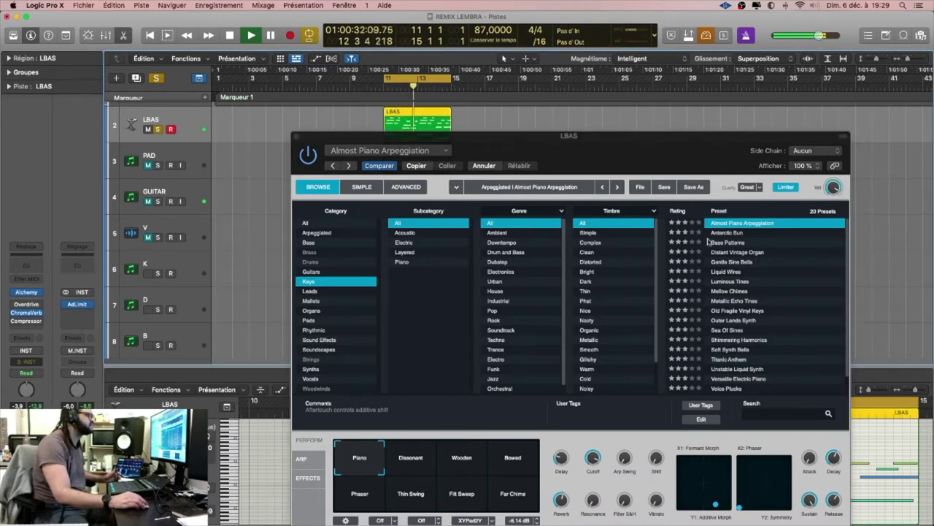
# Load Alchemy's Antarctic Sun preset on LBAS and turn on the track's Compressor.
pyautogui.click(744, 233)
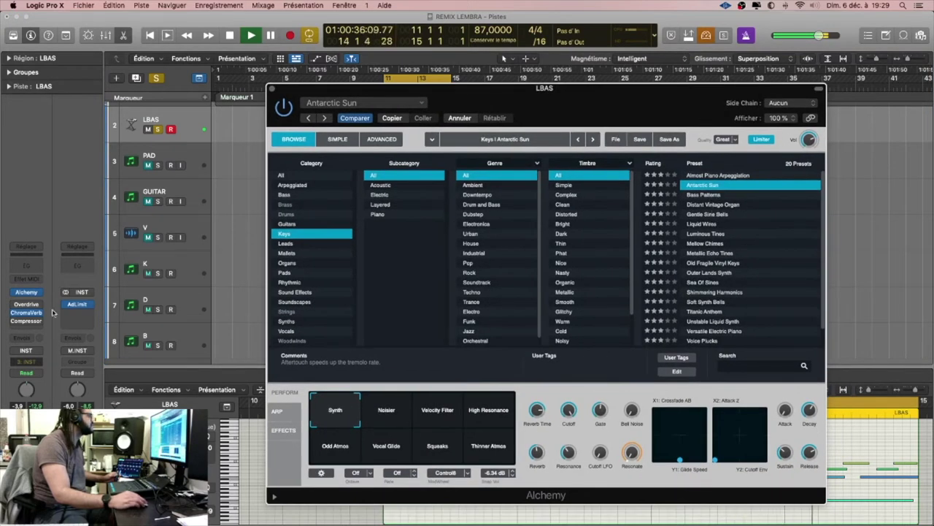
pyautogui.click(13, 323)
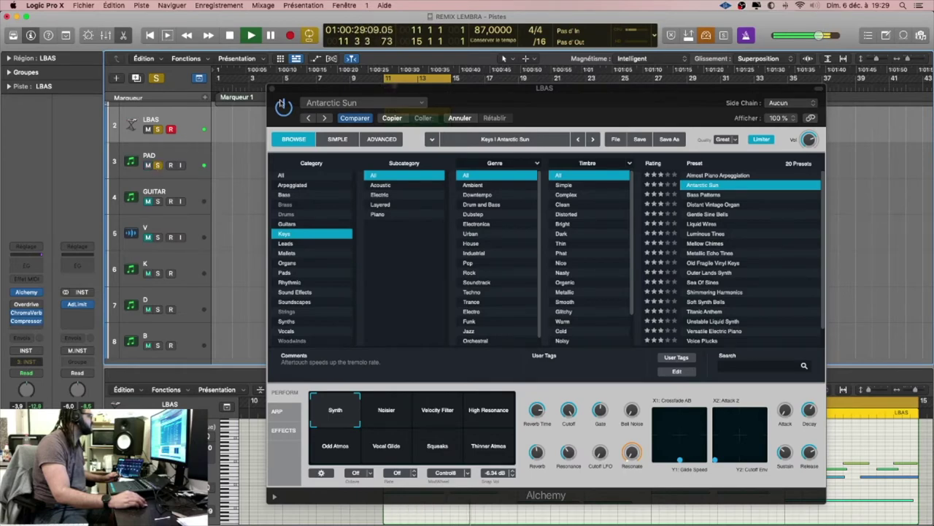
pyautogui.moveTo(307, 94); pyautogui.dragTo(512, 114)
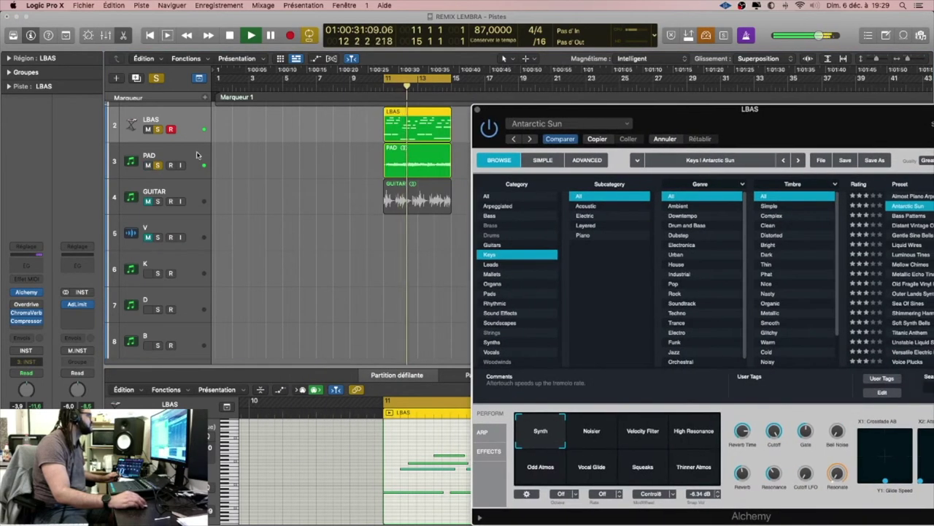
# Take LBAS out of solo and add a Channel EQ to the PAD track.
pyautogui.click(157, 130)
pyautogui.click(188, 152)
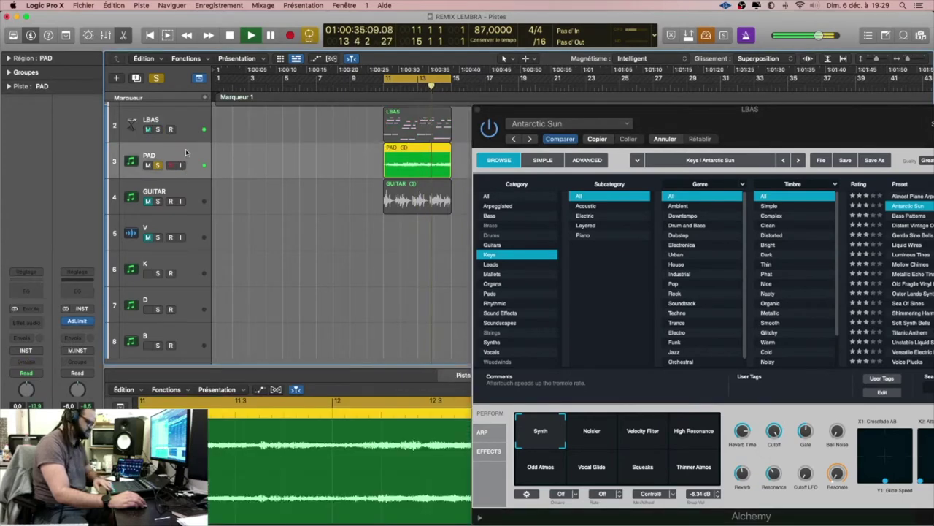
pyautogui.click(30, 292)
pyautogui.moveTo(525, 155); pyautogui.dragTo(452, 128)
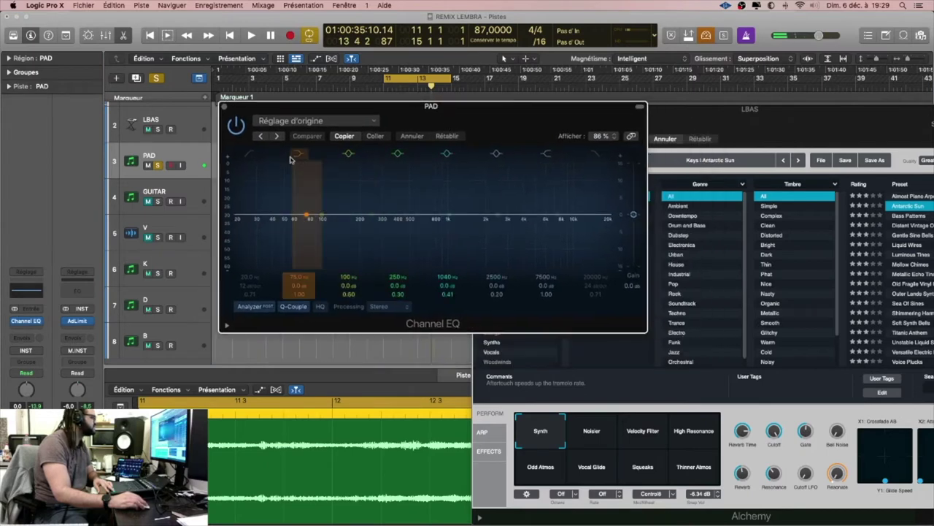
# Enable the low-cut filter in PAD's Channel EQ, raise its frequency during playback and steepen its slope to 24 dB/oct.
pyautogui.click(251, 154)
pyautogui.moveTo(243, 225); pyautogui.dragTo(308, 224)
pyautogui.press('space')
pyautogui.moveTo(250, 284); pyautogui.dragTo(250, 267)
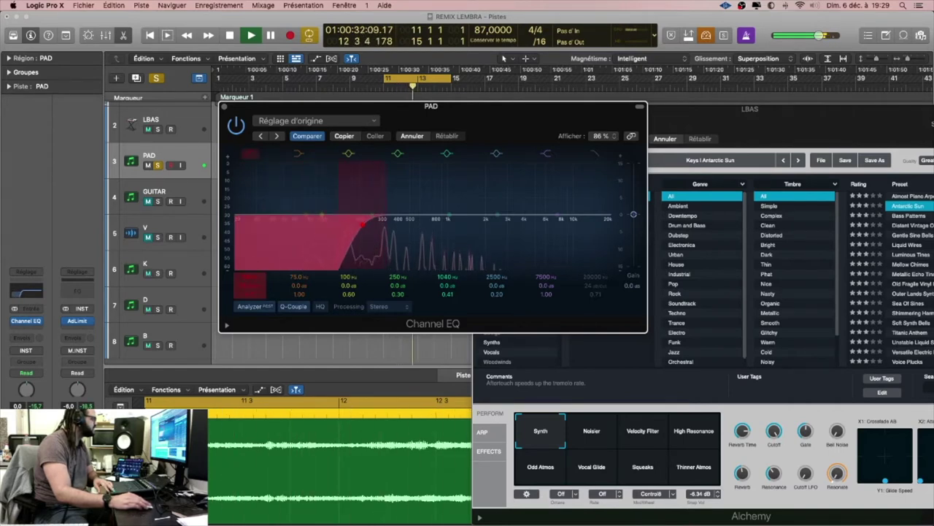
# Cut PAD's upper mids around 1860 Hz, roll off its highs with the high-cut filter and close the EQ.
pyautogui.moveTo(448, 218); pyautogui.dragTo(502, 208)
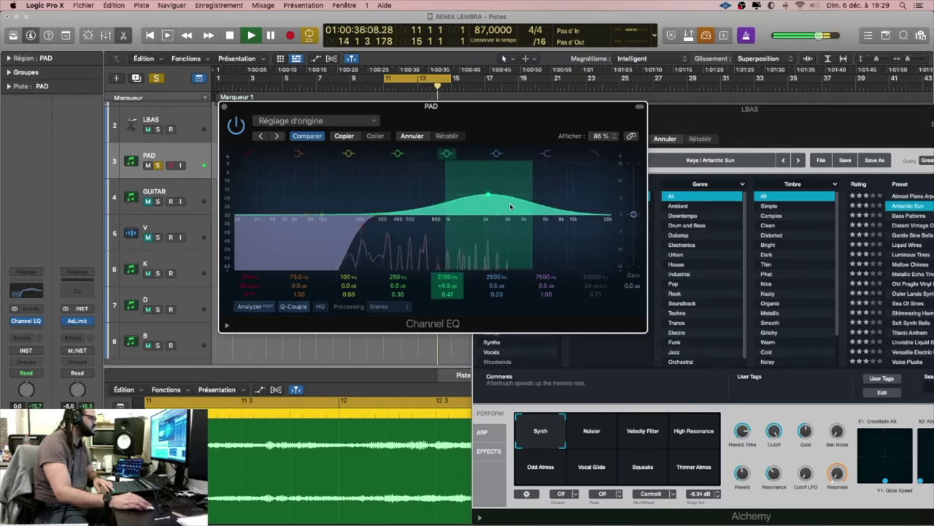
pyautogui.moveTo(608, 221); pyautogui.dragTo(502, 222)
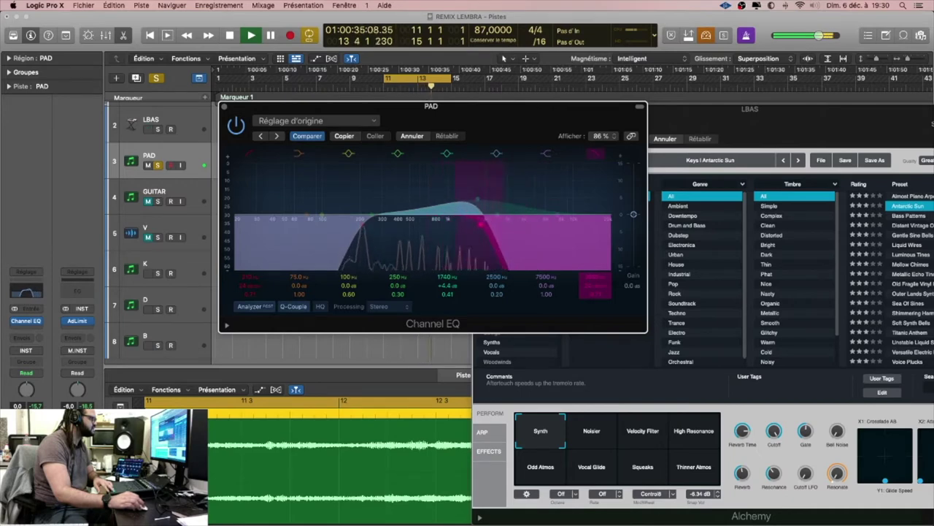
pyautogui.moveTo(502, 223); pyautogui.dragTo(537, 220)
pyautogui.moveTo(477, 200); pyautogui.dragTo(483, 261)
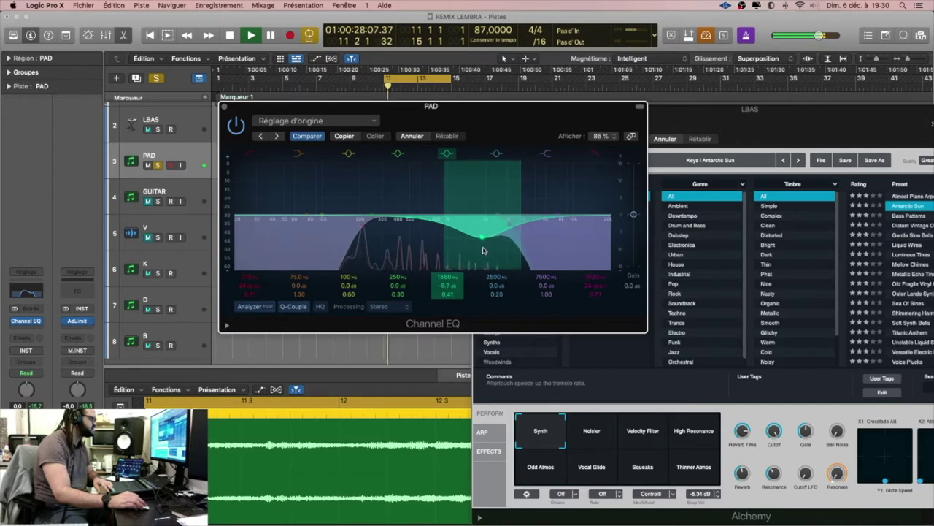
pyautogui.press('super+w')
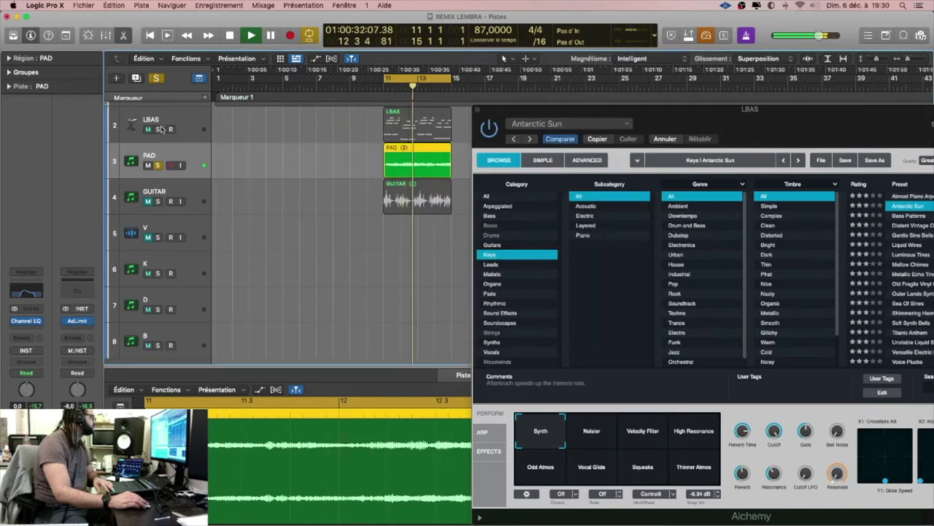
# Solo LBAS again and bounce its region in place to a new track named BELL, with the source region muted.
pyautogui.keyDown('shift'); pyautogui.click(437, 126); pyautogui.keyUp('shift')
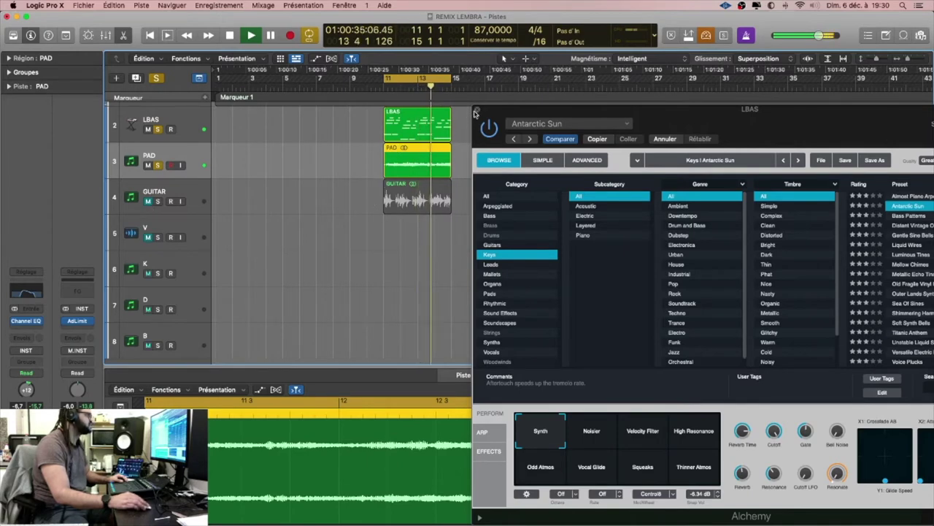
pyautogui.click(476, 111)
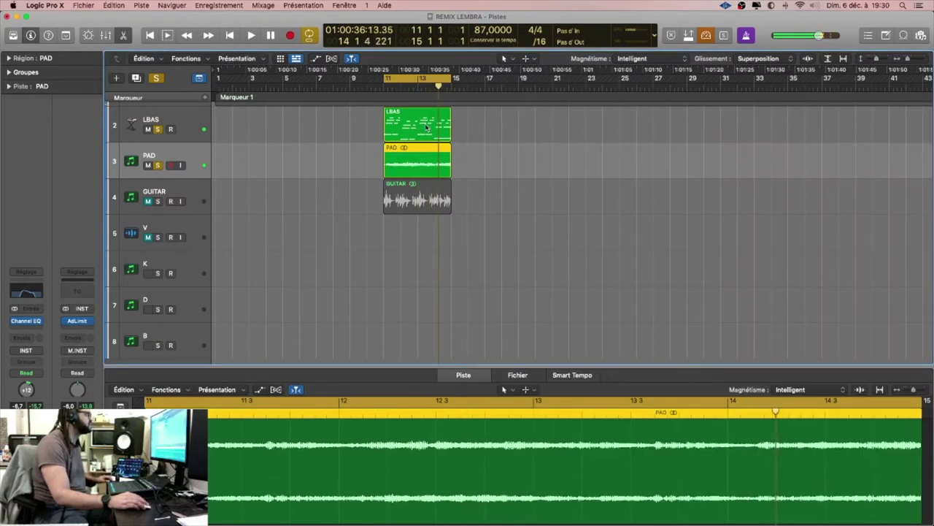
pyautogui.rightClick(427, 127)
pyautogui.click(468, 129)
pyautogui.write('BELL')
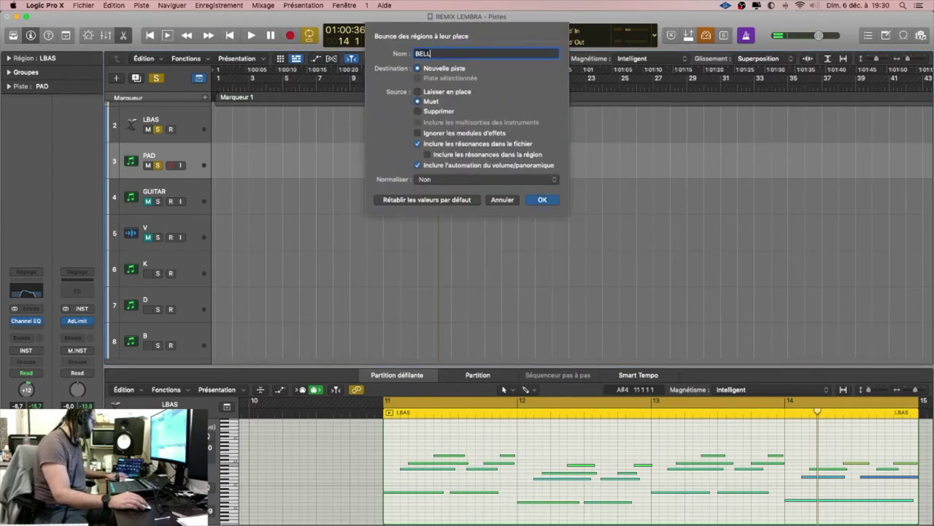
pyautogui.press('Return')
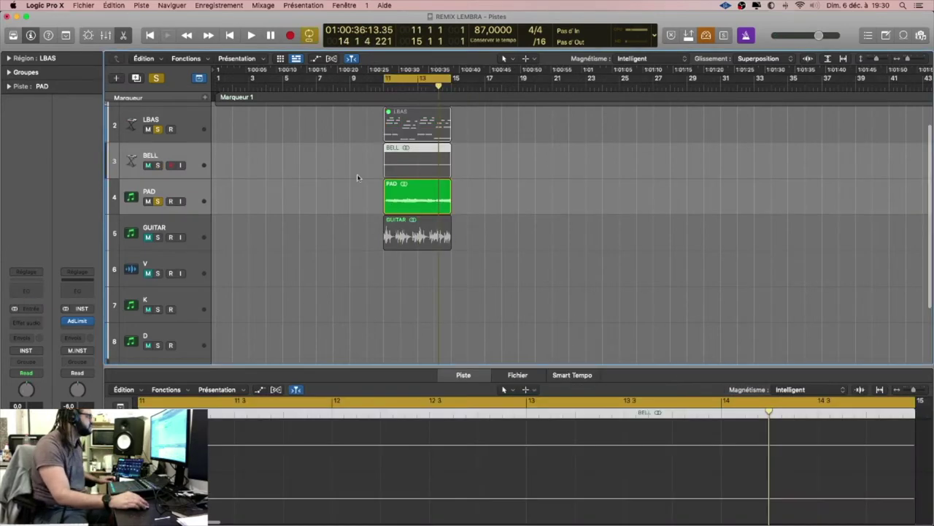
# Move the BELL track below PAD in the track list.
pyautogui.scroll(-1, 237, 176)
pyautogui.click(175, 150)
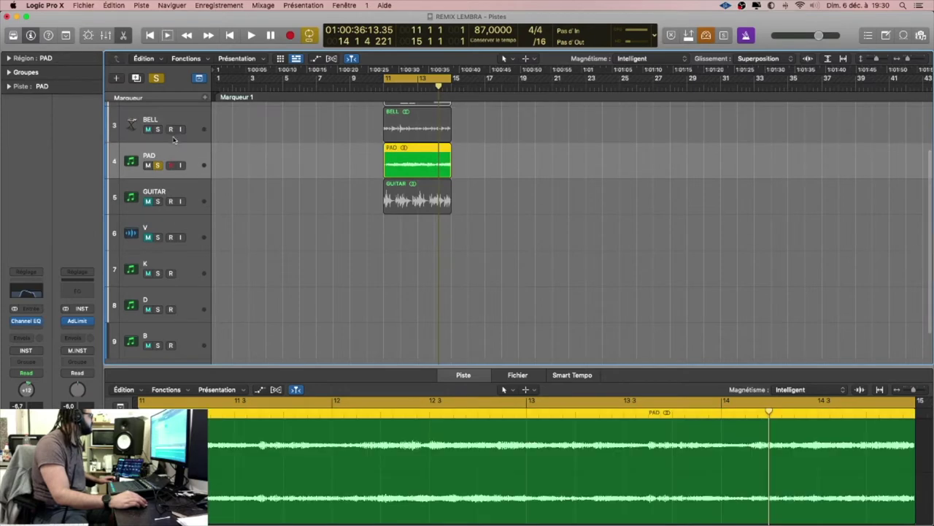
pyautogui.moveTo(182, 126); pyautogui.dragTo(200, 161)
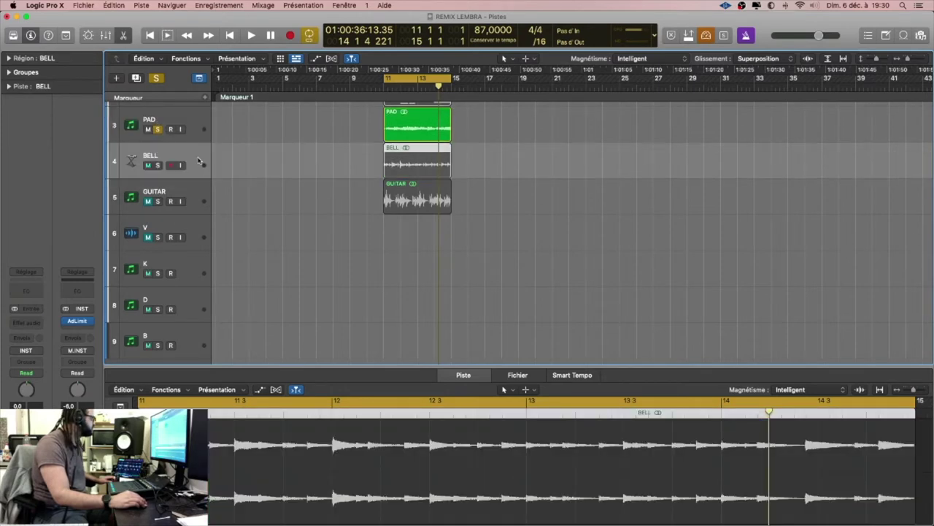
pyautogui.scroll(2, 245, 144)
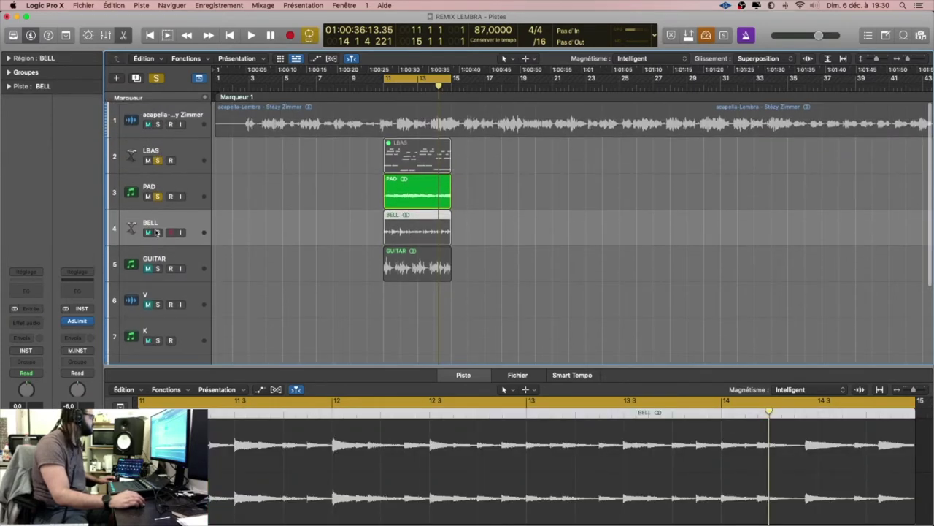
# Play BELL soloed with GUITAR while PAD is muted, setting BELL's level to 2.0 dB and its pan to -30.
pyautogui.click(167, 234)
pyautogui.press('space')
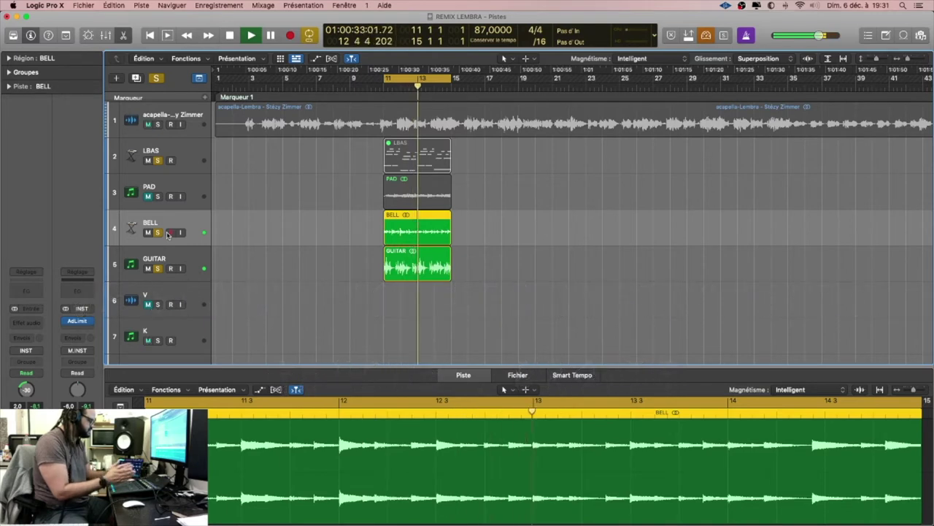
pyautogui.press('space')
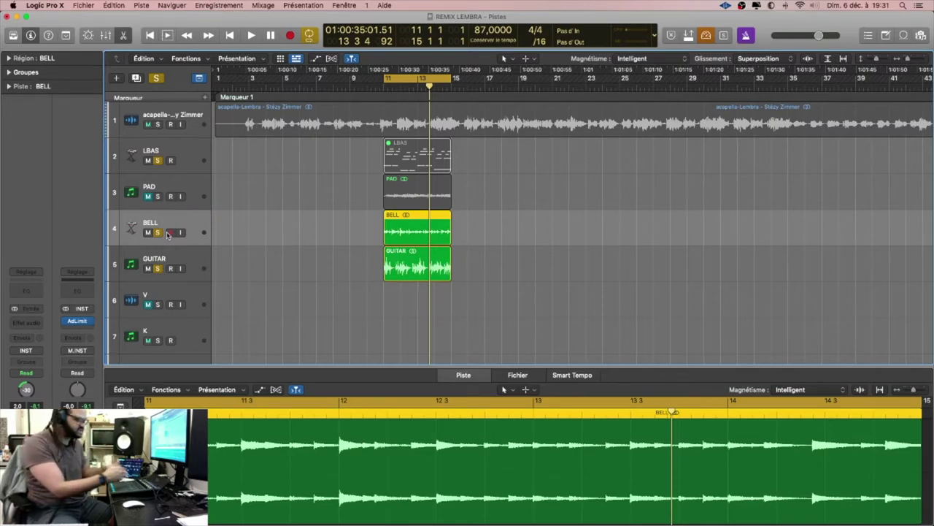
pyautogui.press('space')
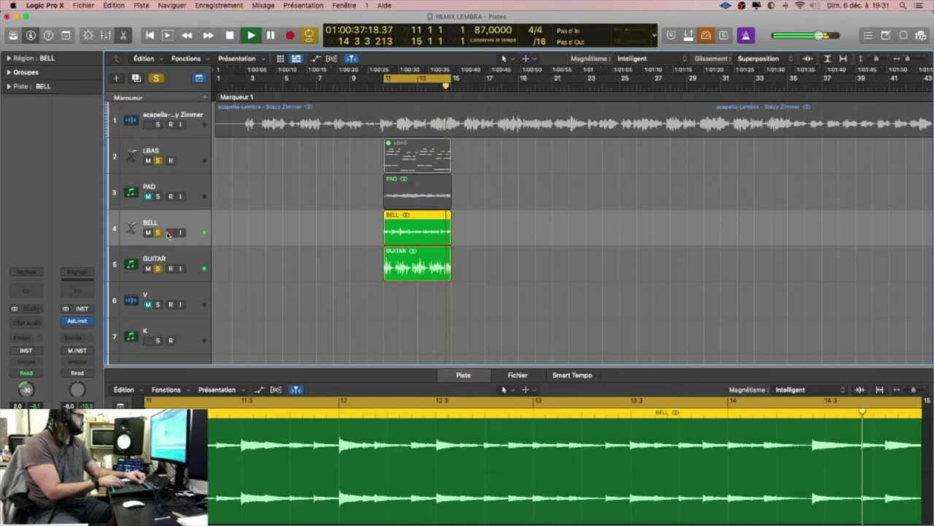
# Balance GUITAR against BELL in the mixer, setting GUITAR's level to -11.4 dB and its pan to -15.
pyautogui.click(197, 265)
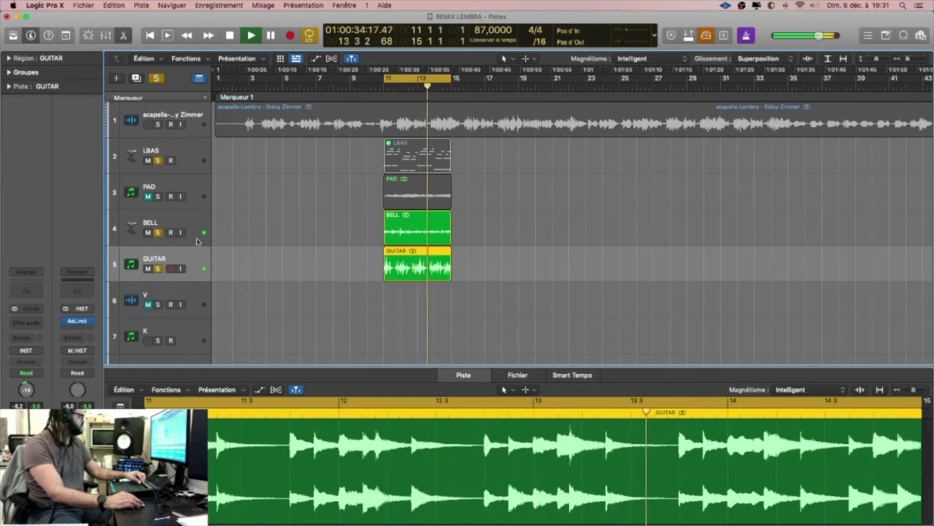
pyautogui.click(198, 230)
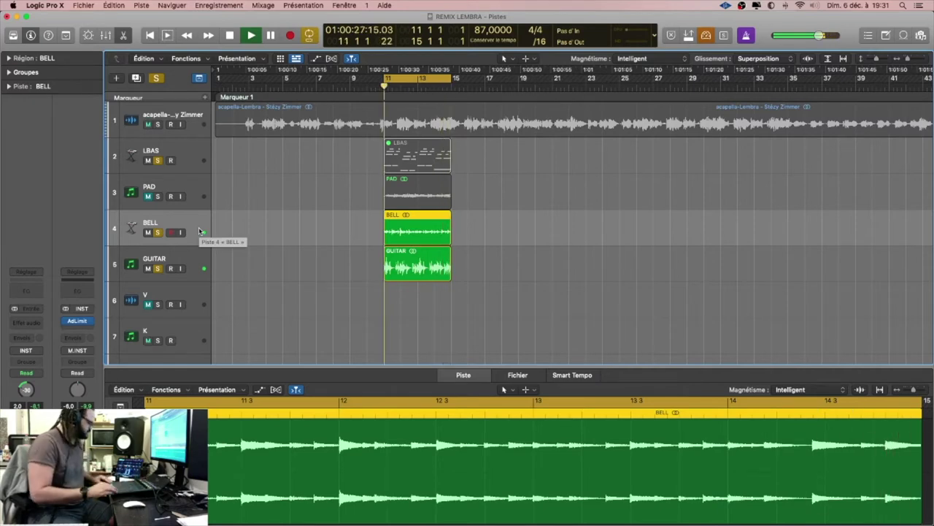
pyautogui.press('x')
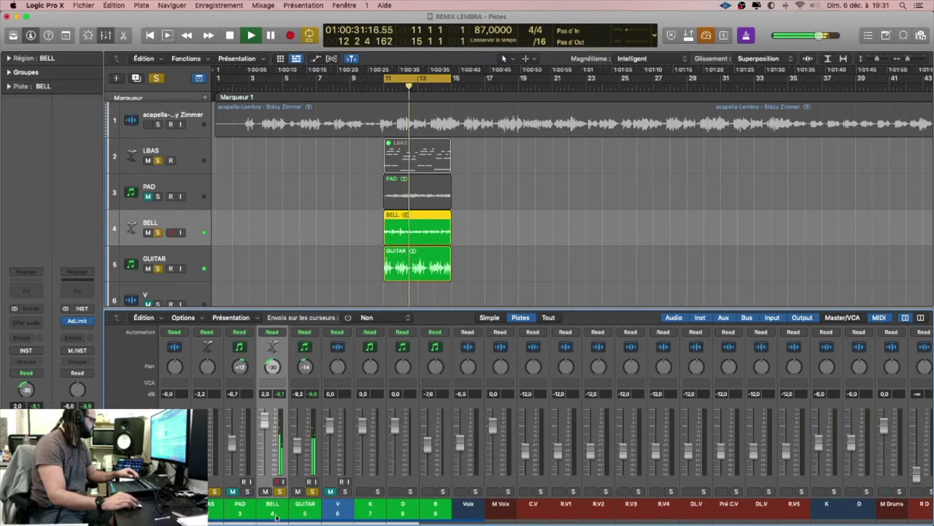
pyautogui.click(307, 507)
pyautogui.click(274, 511)
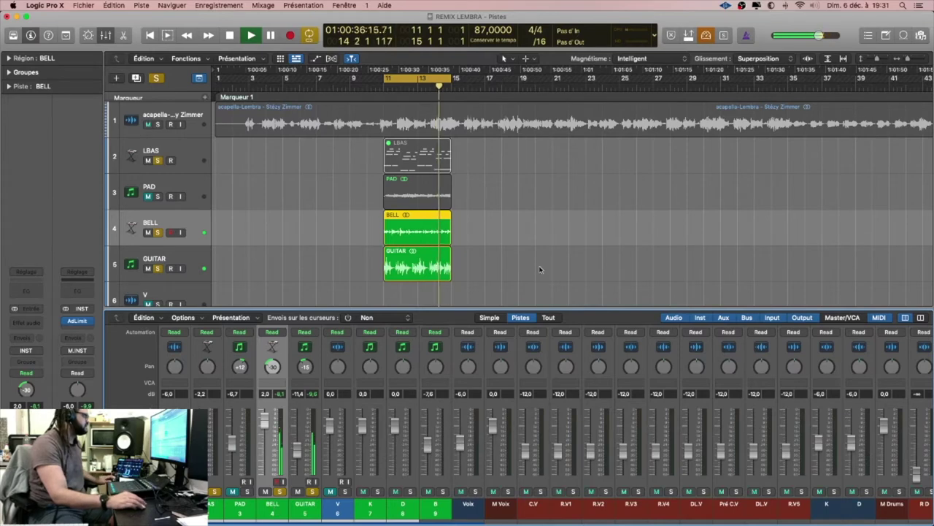
pyautogui.press('x')
# Shorten the BELL region to end at bar 13, place a copy over bars 13 and 14, and play the loop.
pyautogui.press('space')
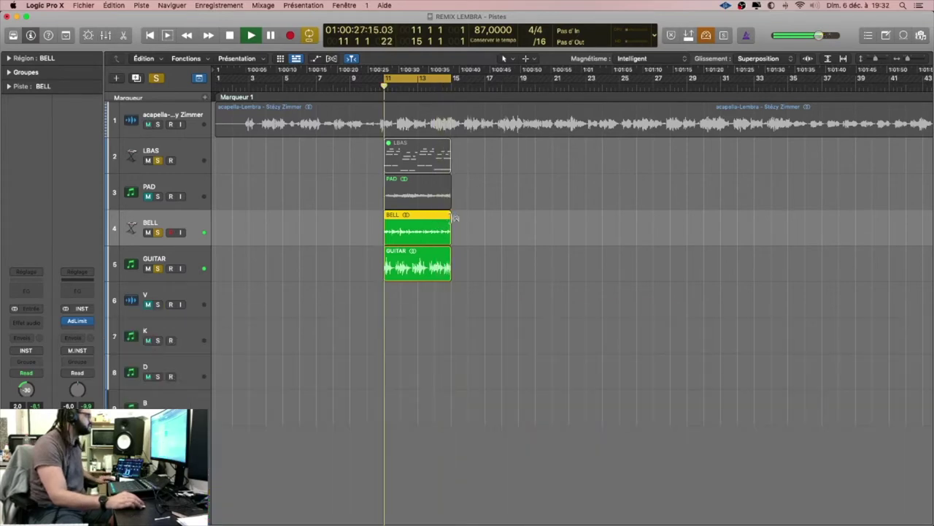
pyautogui.moveTo(447, 237)
pyautogui.mouseDown()
pyautogui.moveTo(417, 239)
pyautogui.moveTo(438, 241)
pyautogui.mouseUp()
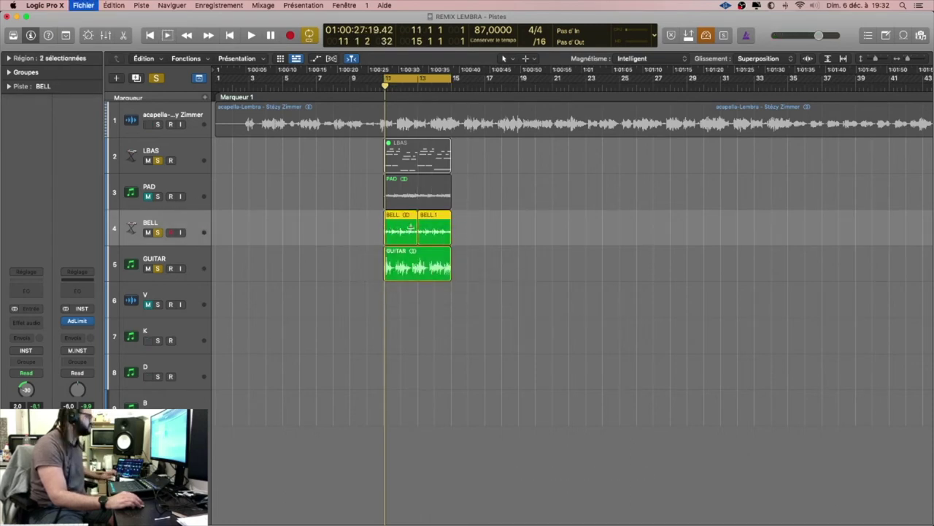
pyautogui.press('space')
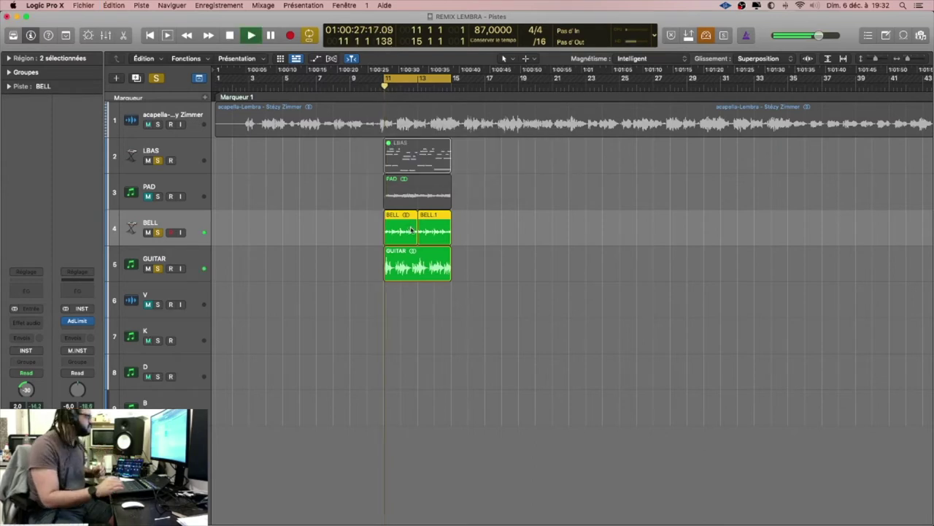
# Audition PAD with BELL and GUITAR at -3.5 dB and pan +14, and delete the PAD region.
pyautogui.click(148, 196)
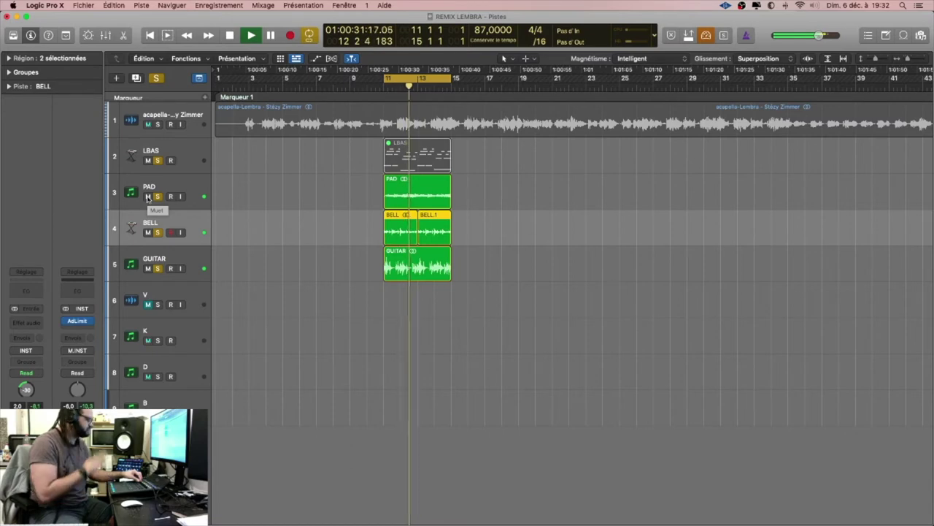
pyautogui.click(192, 198)
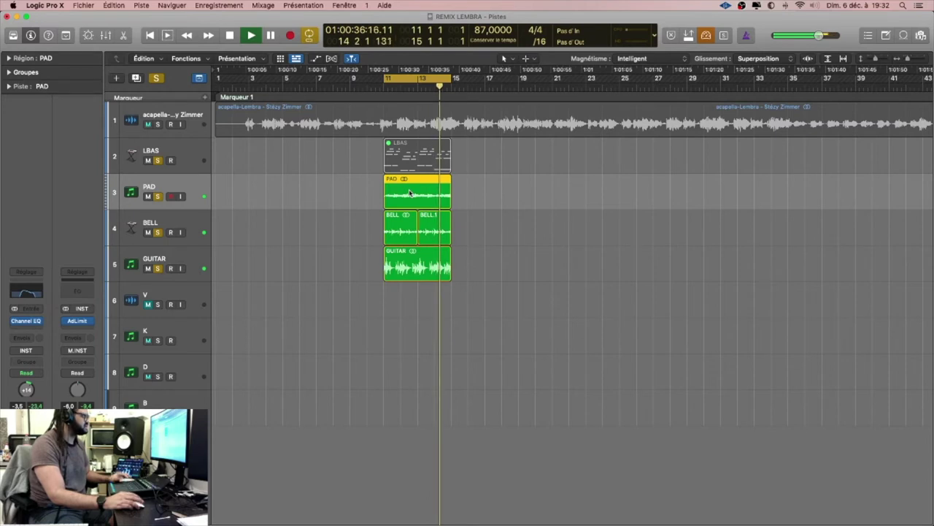
pyautogui.press('Delete')
pyautogui.press('space')
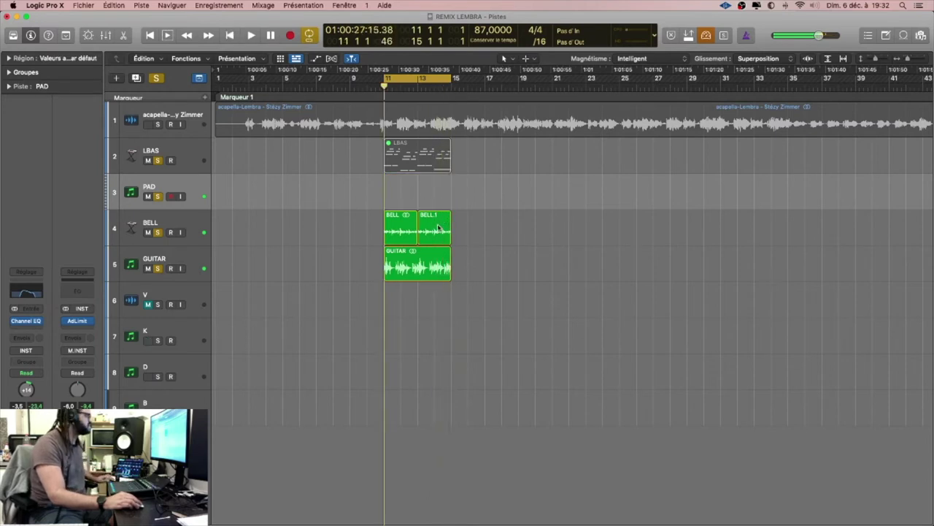
# Delete the second BELL region and extend the first back to bar 15, playing it with the loop over bars 11 to 15.
pyautogui.click(441, 232)
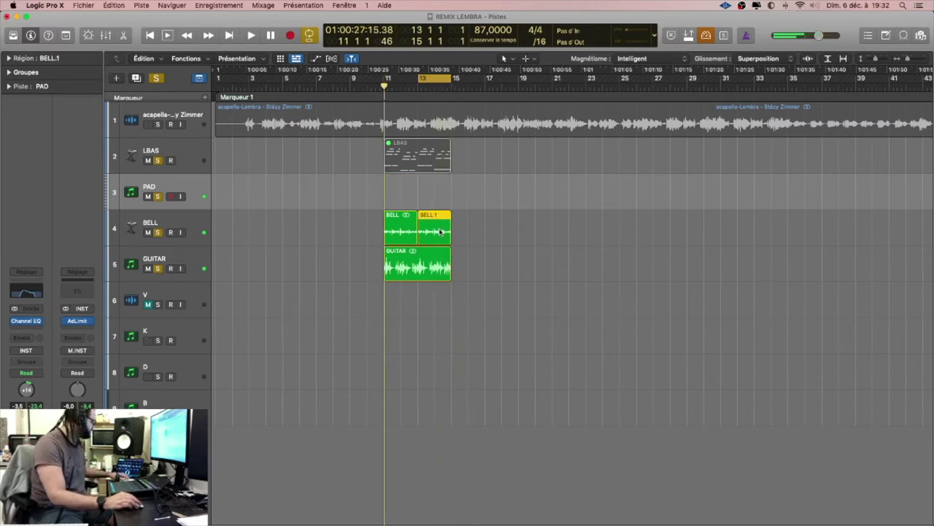
pyautogui.press('Delete')
pyautogui.click(415, 233)
pyautogui.moveTo(417, 233); pyautogui.dragTo(451, 234)
pyautogui.click(418, 87)
pyautogui.press('space')
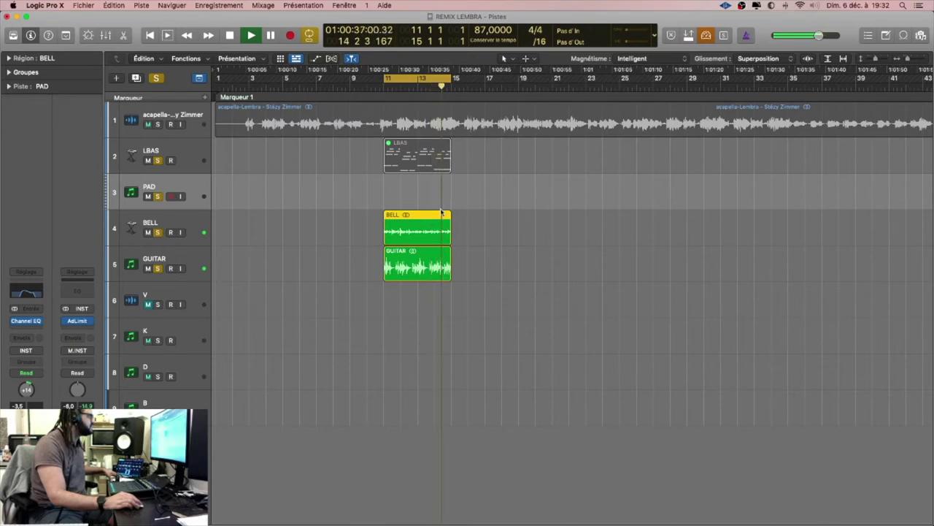
# Shorten the BELL region to bar 13 again, fill bars 13 and 14 with its copy and play that section.
pyautogui.press('space')
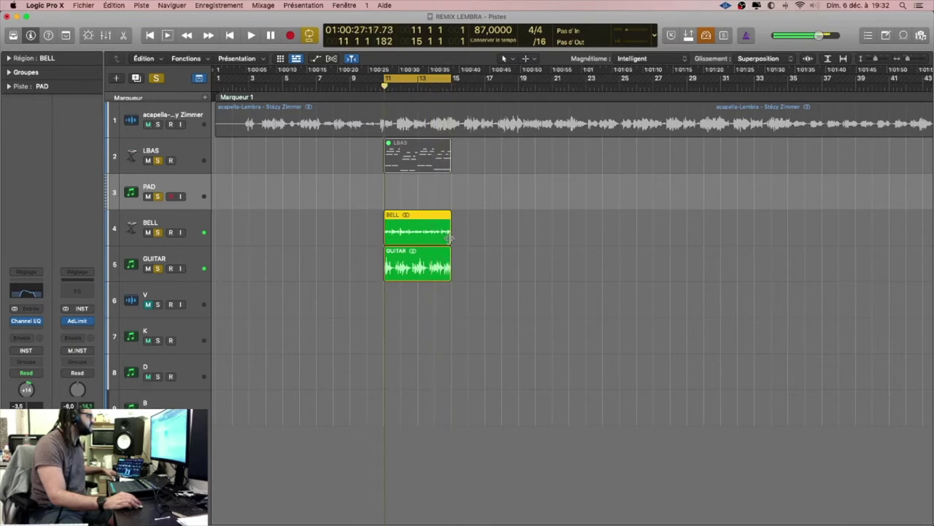
pyautogui.moveTo(446, 238)
pyautogui.mouseDown()
pyautogui.moveTo(413, 237)
pyautogui.moveTo(430, 235)
pyautogui.mouseUp()
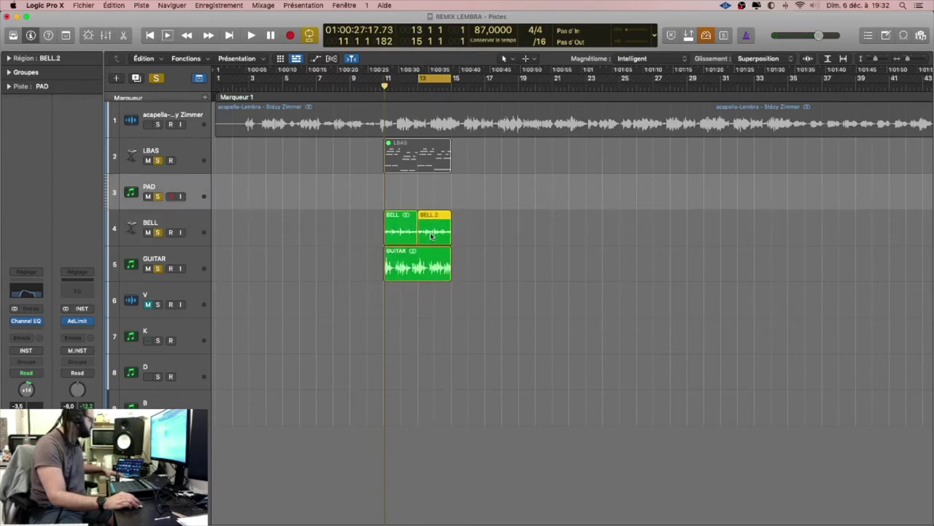
pyautogui.press('space')
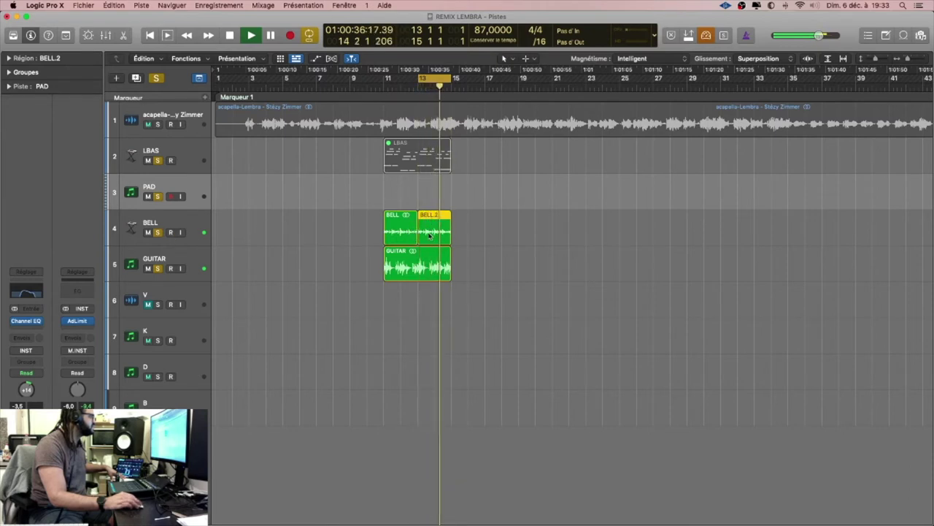
# Mute the second BELL region and loop the first one with GUITAR over bars 11 and 12.
pyautogui.hotkey('ctrl', 'm')
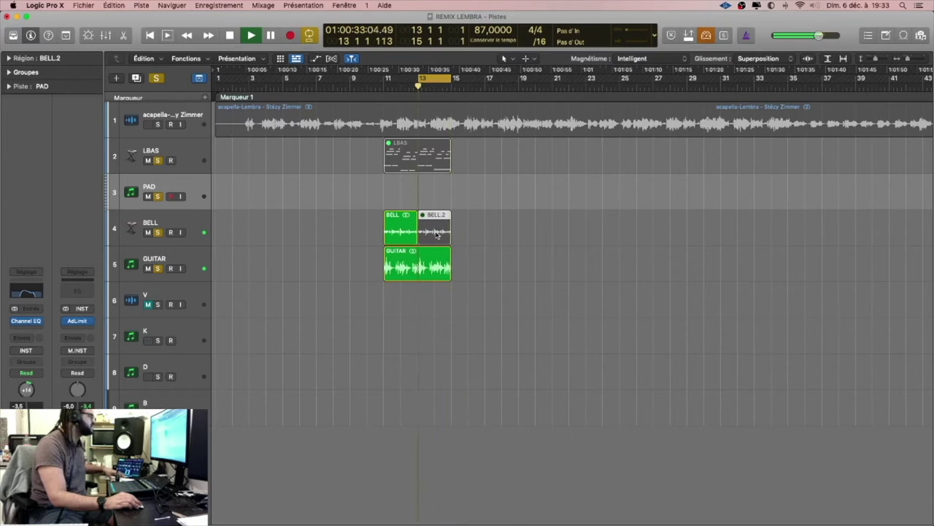
pyautogui.click(404, 238)
pyautogui.press('space')
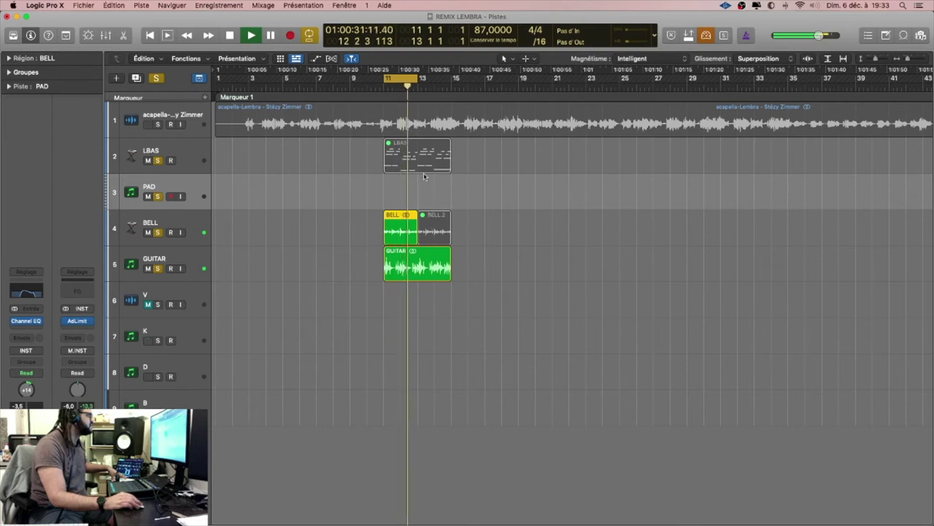
# Unmute the LBAS region and play it with BELL and GUITAR over bars 11 to 15, including once from bar 13.
pyautogui.click(413, 152)
pyautogui.hotkey('ctrl', 'm')
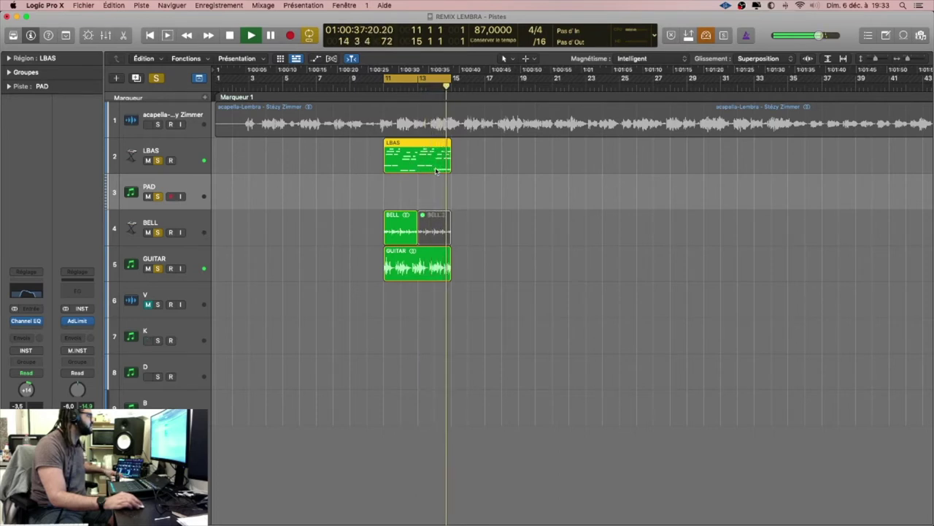
pyautogui.press('space')
pyautogui.click(420, 187)
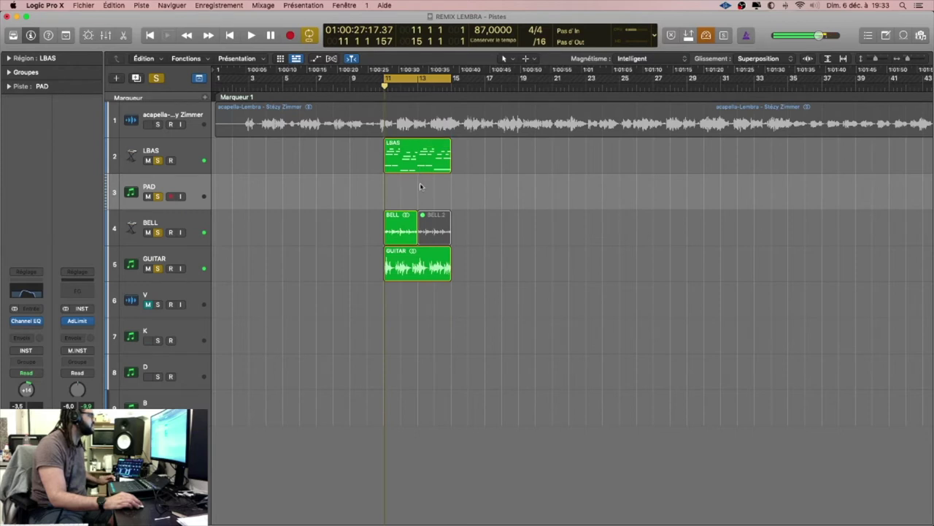
pyautogui.click(419, 85)
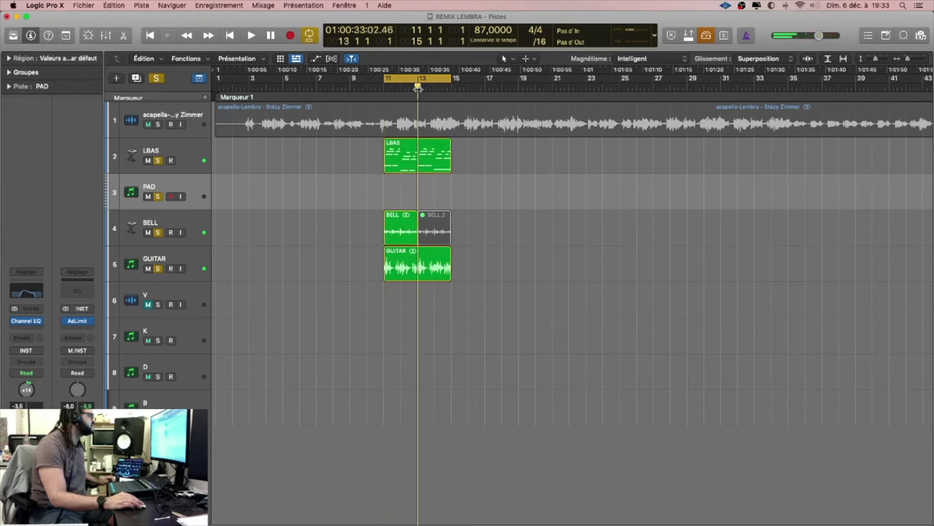
pyautogui.press('space')
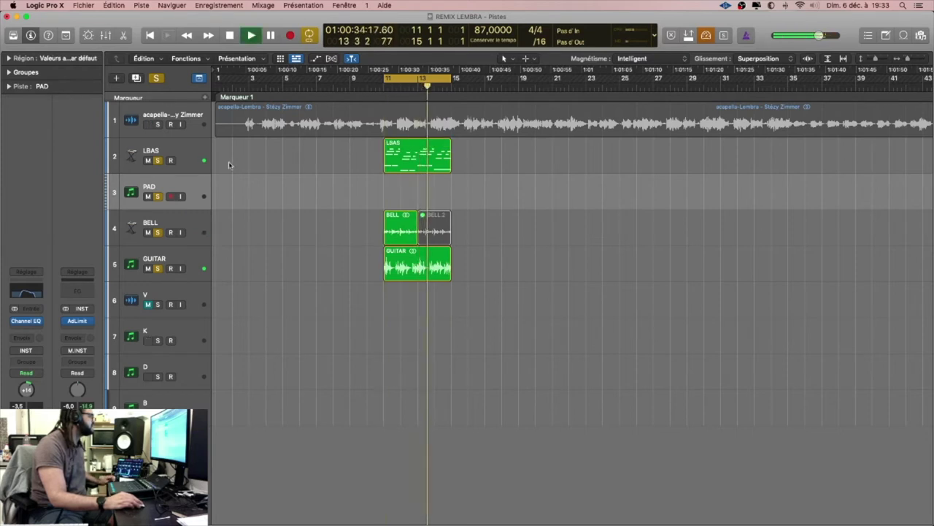
pyautogui.press('space')
# Select the LBAS track and delete the muted second BELL region over bars 13 and 14.
pyautogui.click(358, 144)
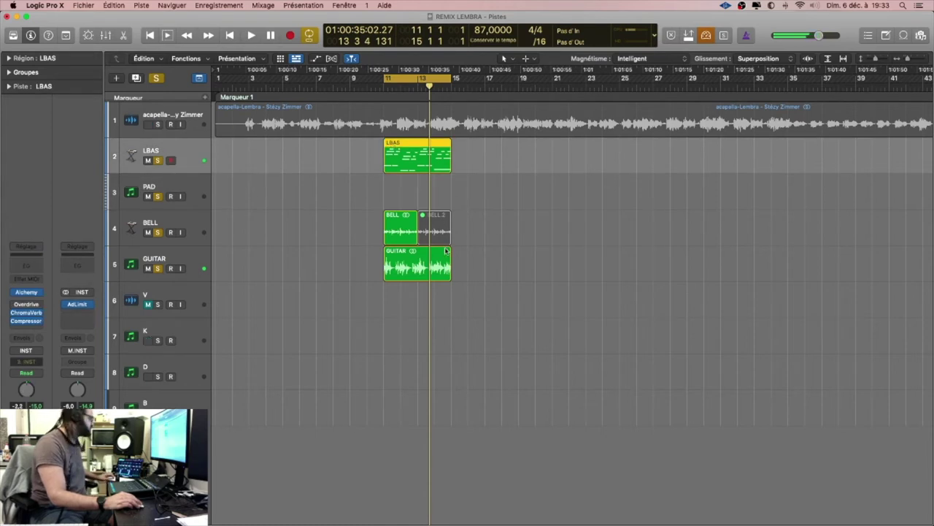
pyautogui.click(427, 231)
pyautogui.press('Delete')
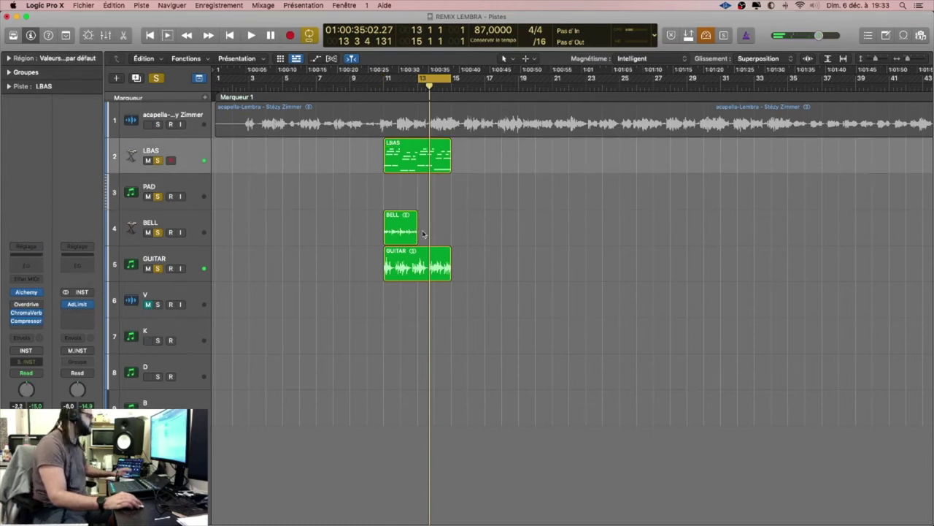
# Audition the Alchemy presets Bass Patterns and Gentle Sine Bells on LBAS while looping bars 11 and 12, leaving Gentle Sine Bells loaded.
pyautogui.click(406, 223)
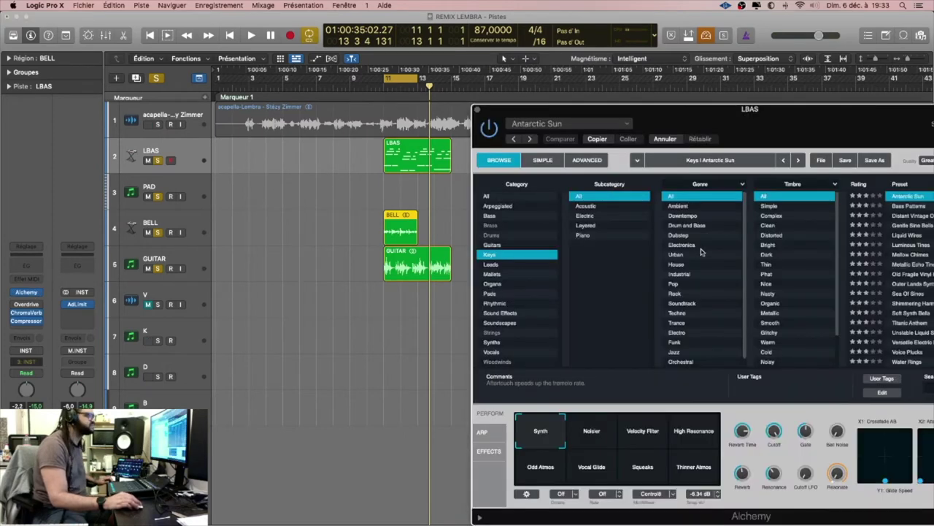
pyautogui.moveTo(803, 108); pyautogui.dragTo(594, 109)
pyautogui.click(705, 206)
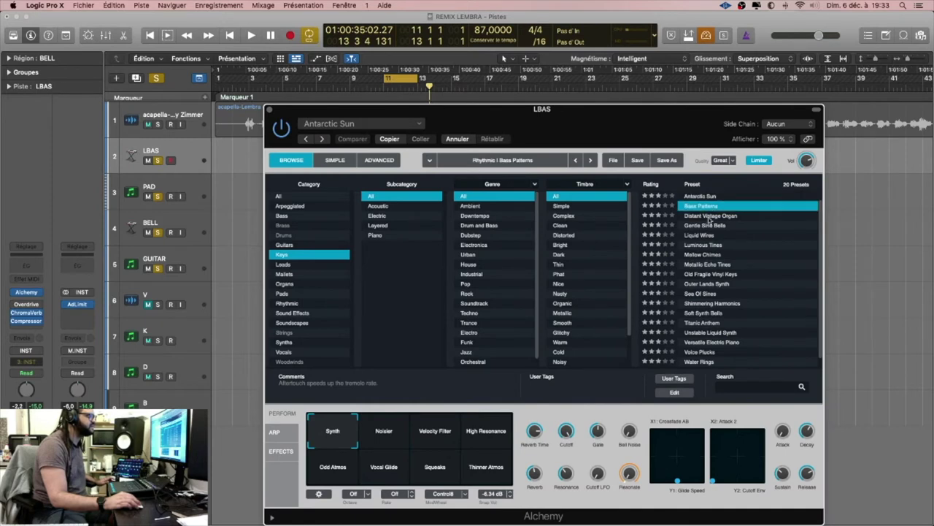
pyautogui.press('space')
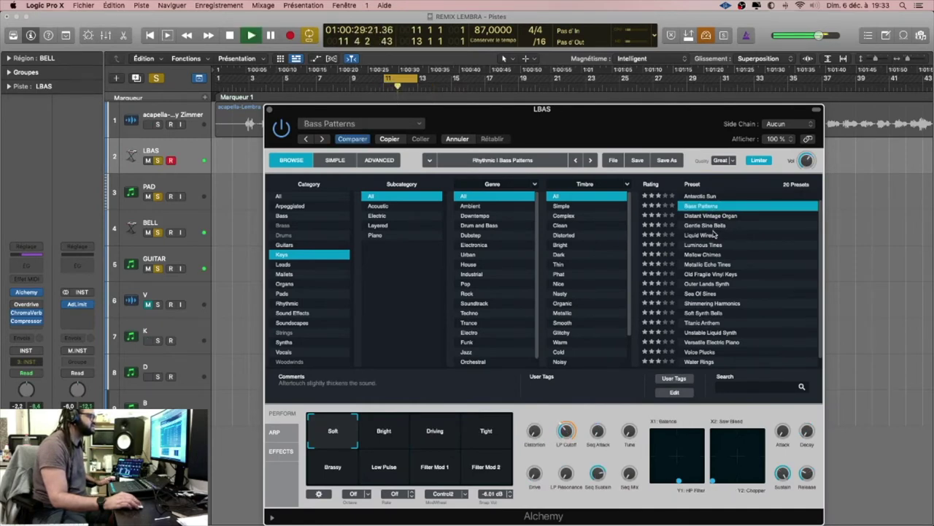
pyautogui.click(718, 225)
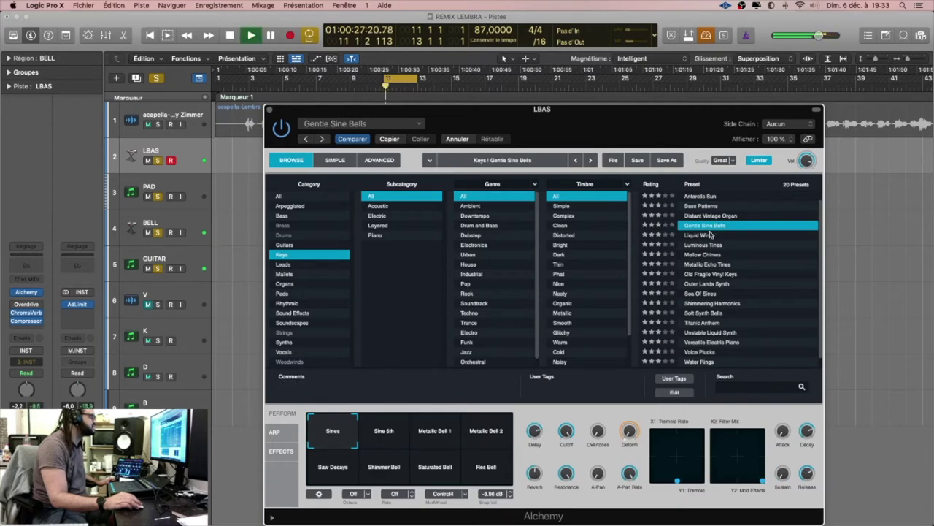
# Turn off solo on BELL and GUITAR and play LBAS alone with the loop extended over bars 11 to 15.
pyautogui.click(158, 232)
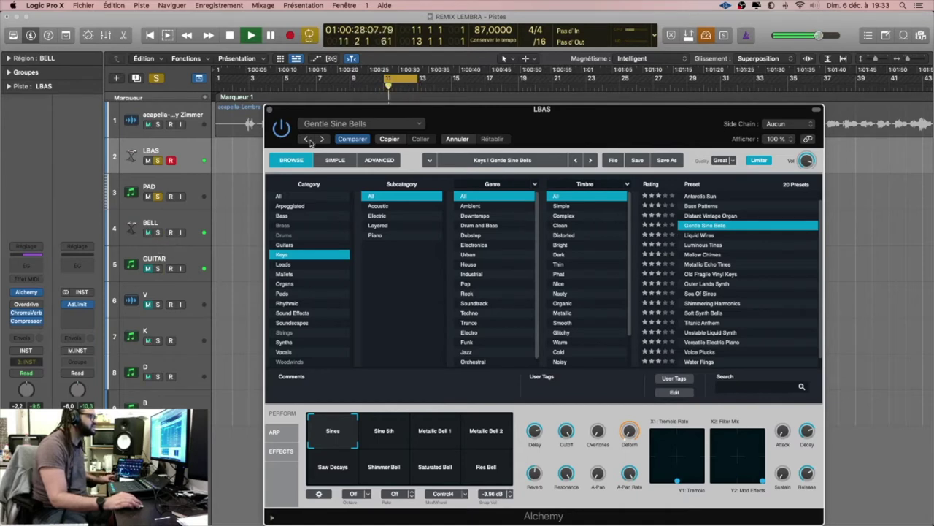
pyautogui.moveTo(387, 108); pyautogui.dragTo(405, 191)
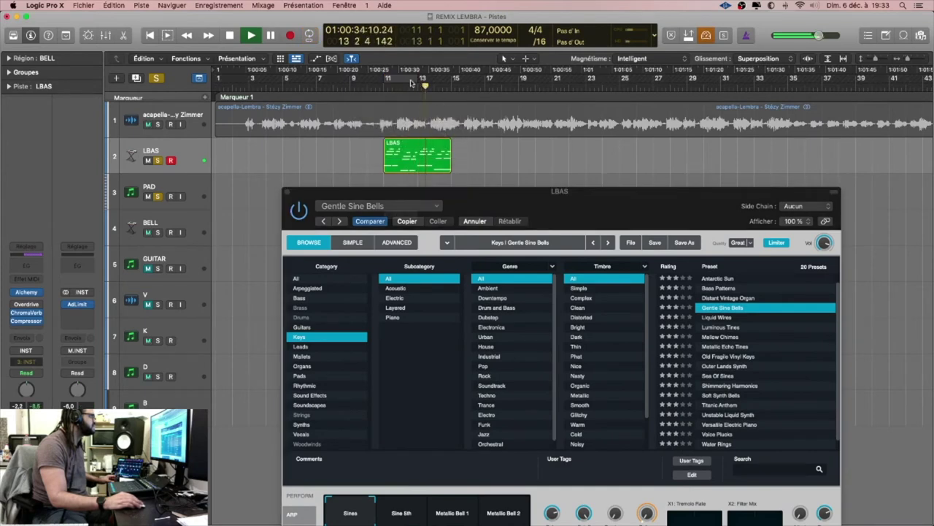
pyautogui.moveTo(387, 83); pyautogui.dragTo(456, 83)
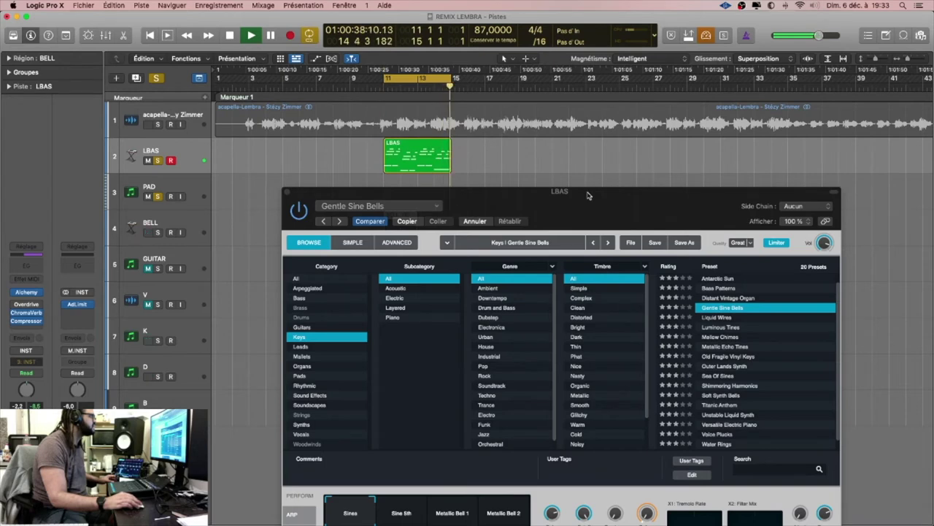
pyautogui.press('space')
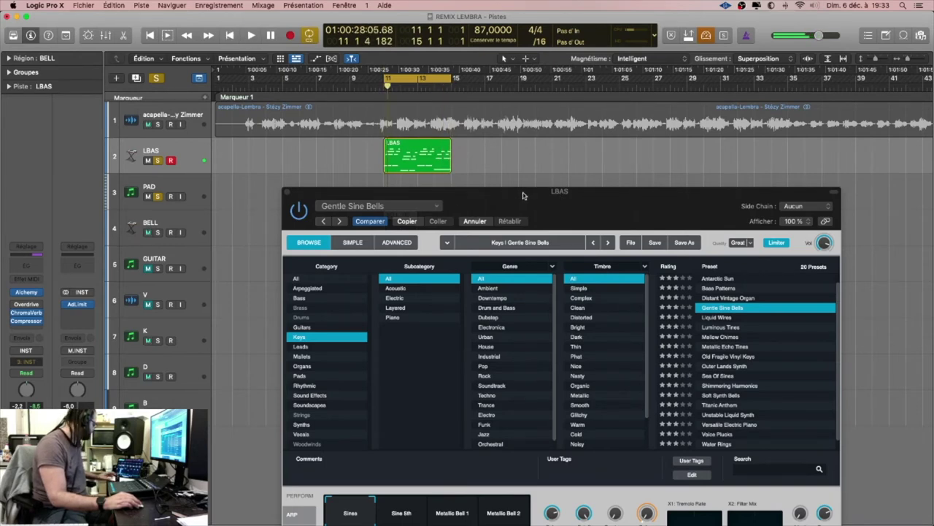
# Bounce the LBAS region in place to a new track named BELL 2, muting the source, and hide the Alchemy window.
pyautogui.click(404, 152)
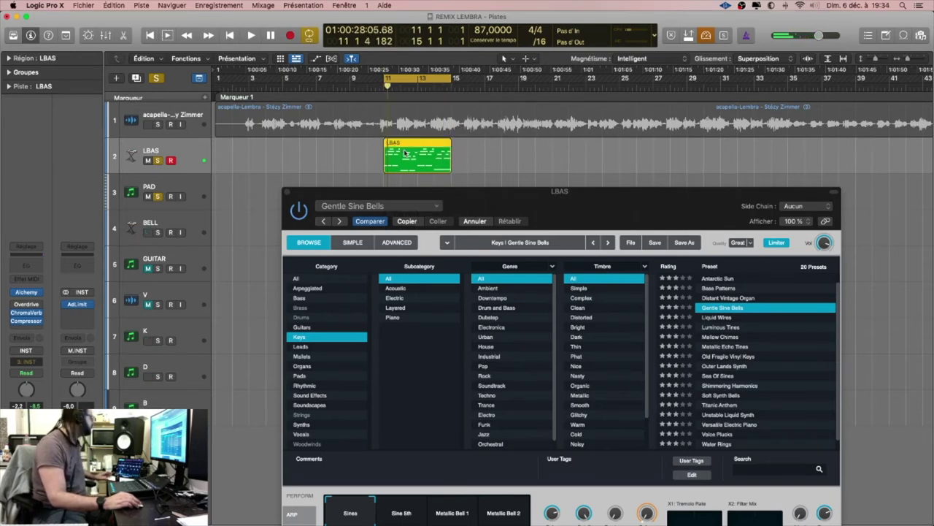
pyautogui.press('space')
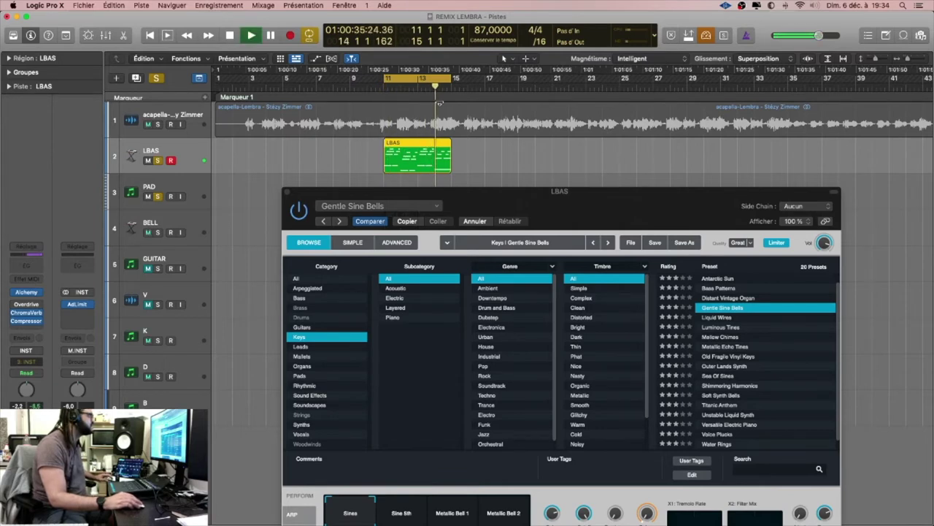
pyautogui.press('space')
pyautogui.rightClick(436, 155)
pyautogui.click(449, 162)
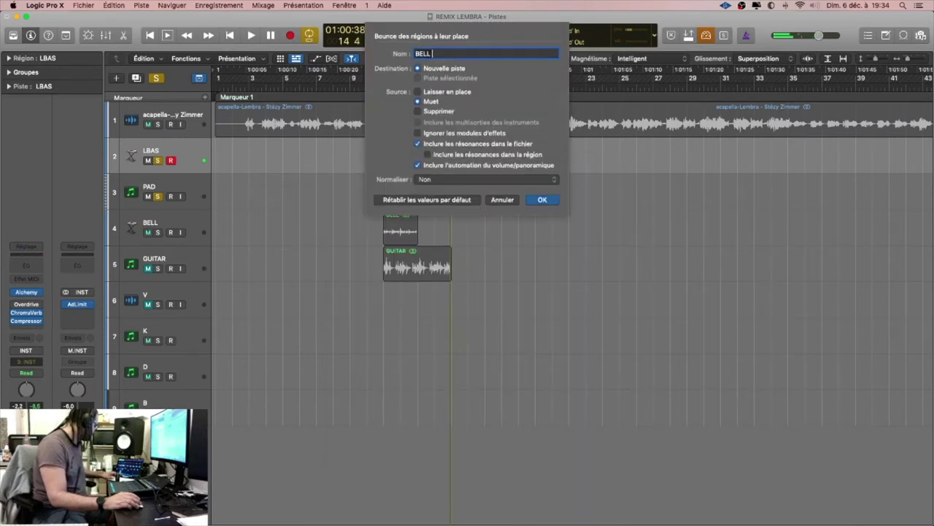
pyautogui.press('Escape')
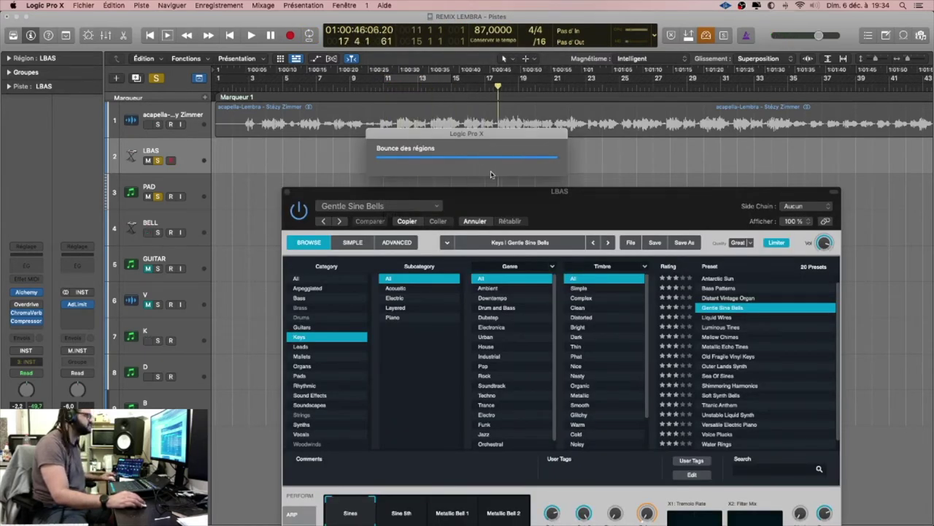
pyautogui.press('v')
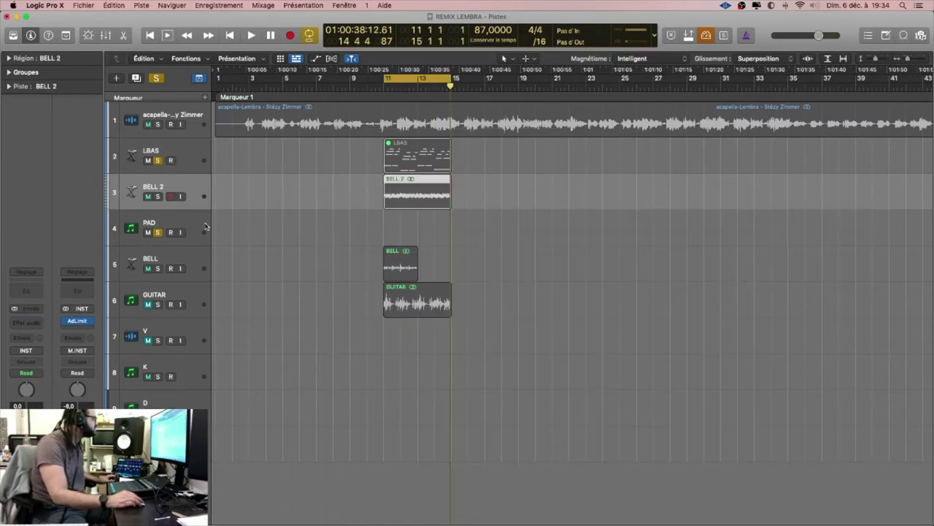
# Move the BELL 2 track between BELL and GUITAR, solo it and play the loop.
pyautogui.moveTo(197, 200); pyautogui.dragTo(208, 273)
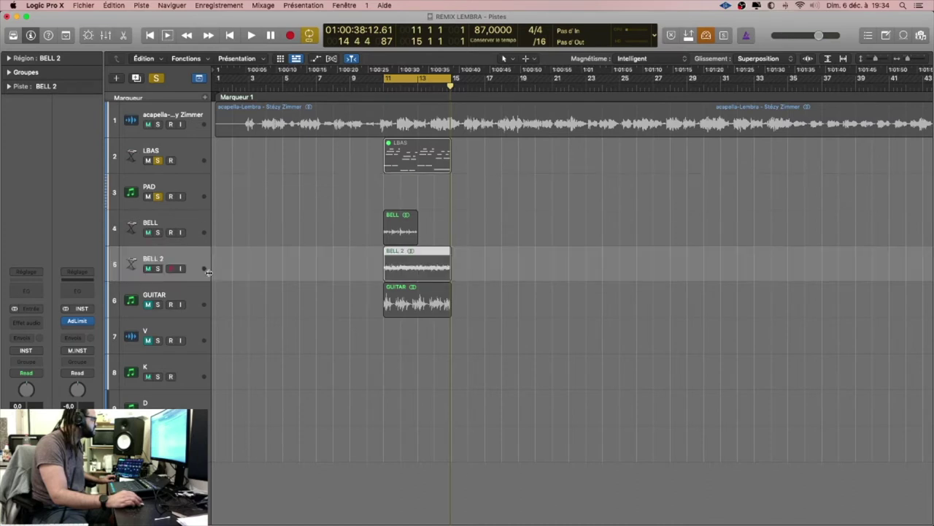
pyautogui.click(157, 268)
pyautogui.press('space')
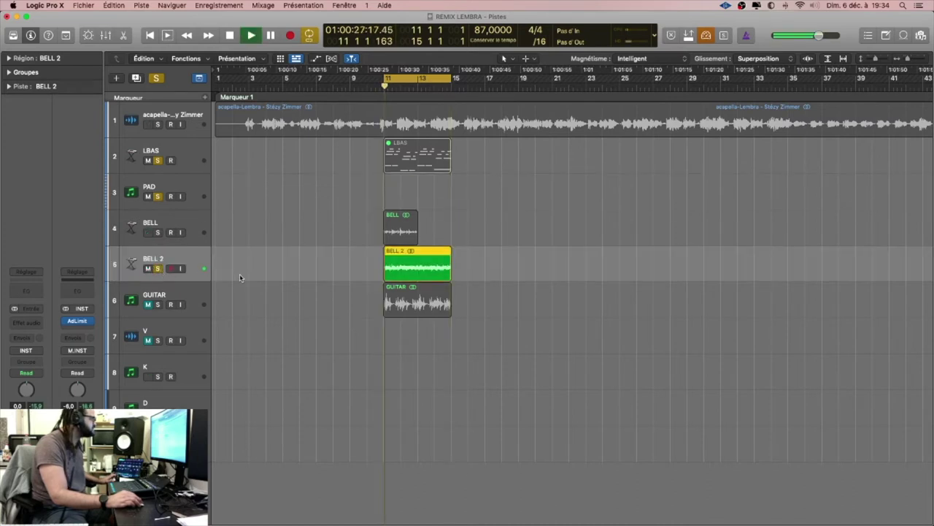
# Solo BELL and GUITAR alongside BELL 2, set BELL 2 to -5.3 dB and pan +20, and play the loop.
pyautogui.click(158, 304)
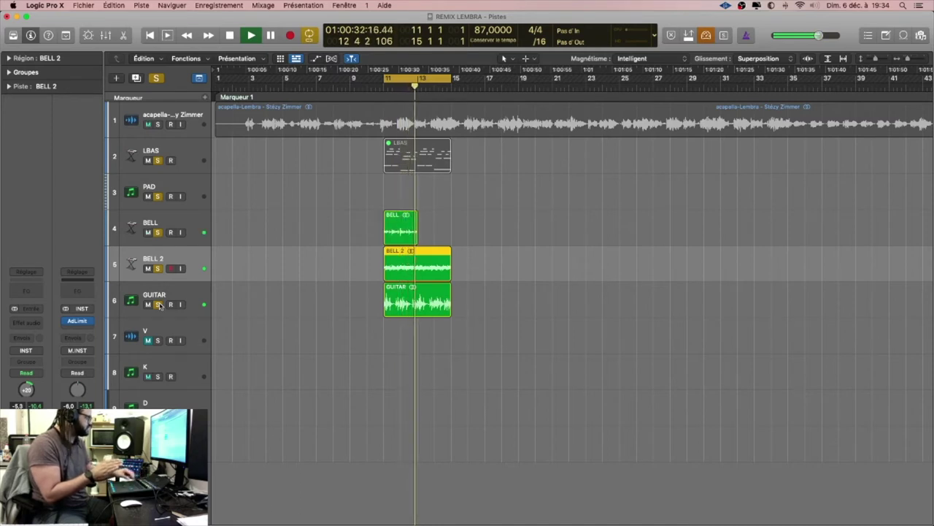
pyautogui.press('space')
pyautogui.press('space')
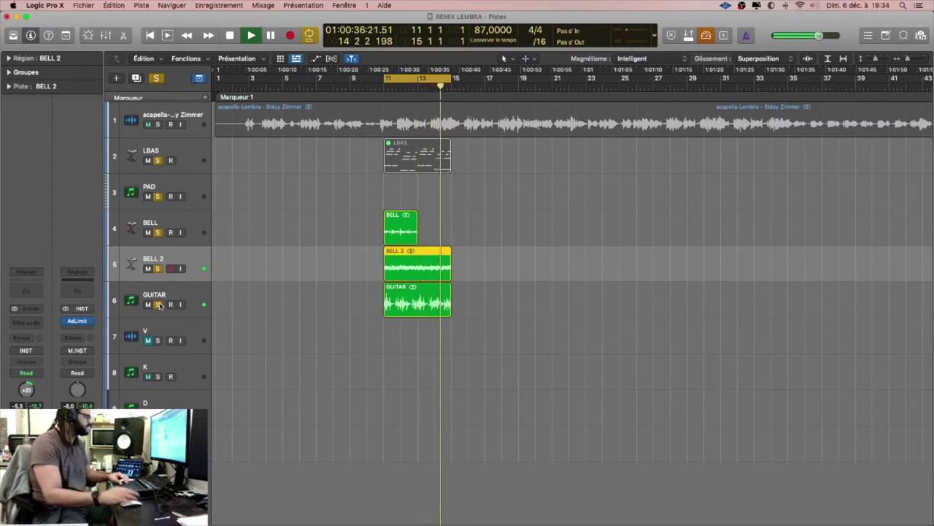
pyautogui.press('space')
# Unmute the LBAS region and audition it without the bells and guitar, using the Soft Synth Bells, Water Rings and Xylophone Keys presets.
pyautogui.click(430, 160)
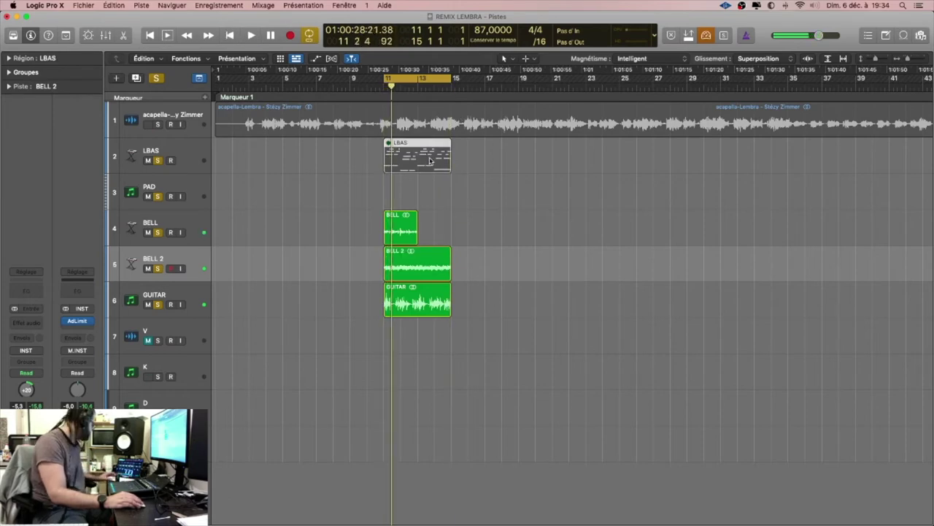
pyautogui.press('v')
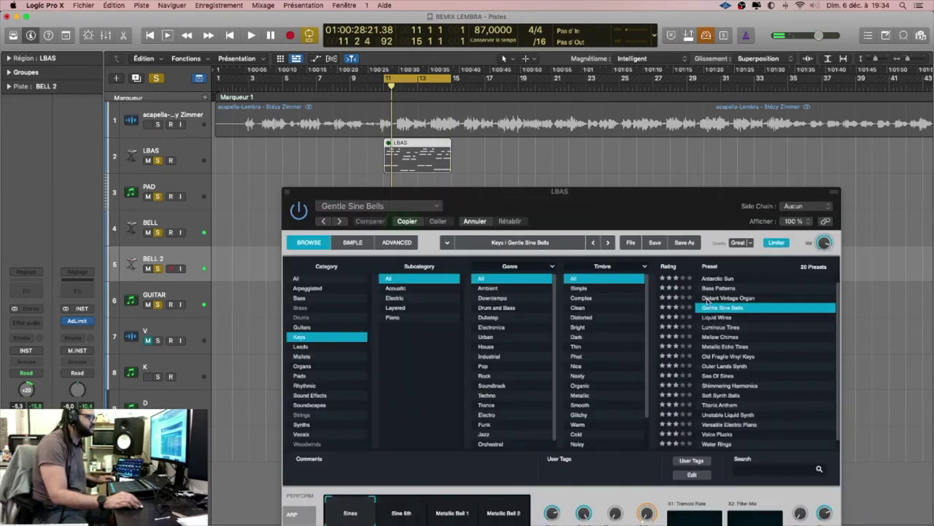
pyautogui.hotkey('ctrl', 'm')
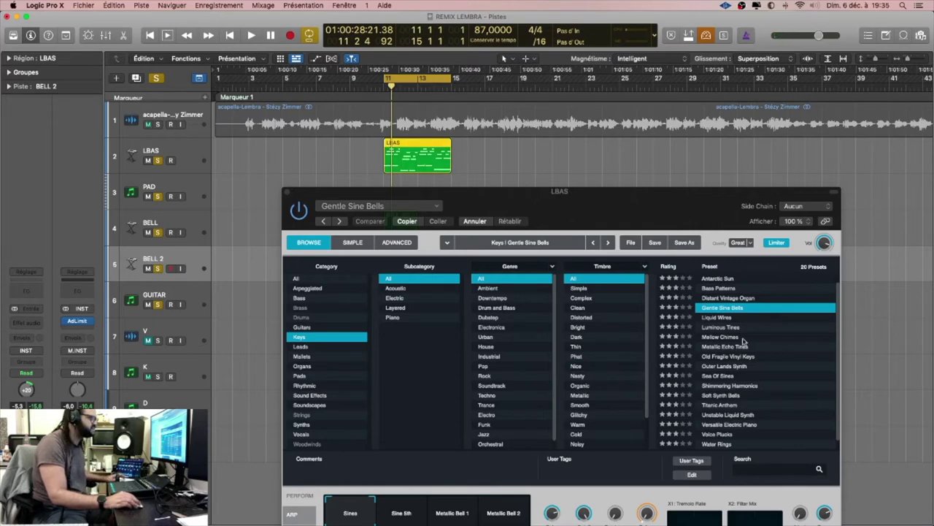
pyautogui.scroll(-1, 735, 372)
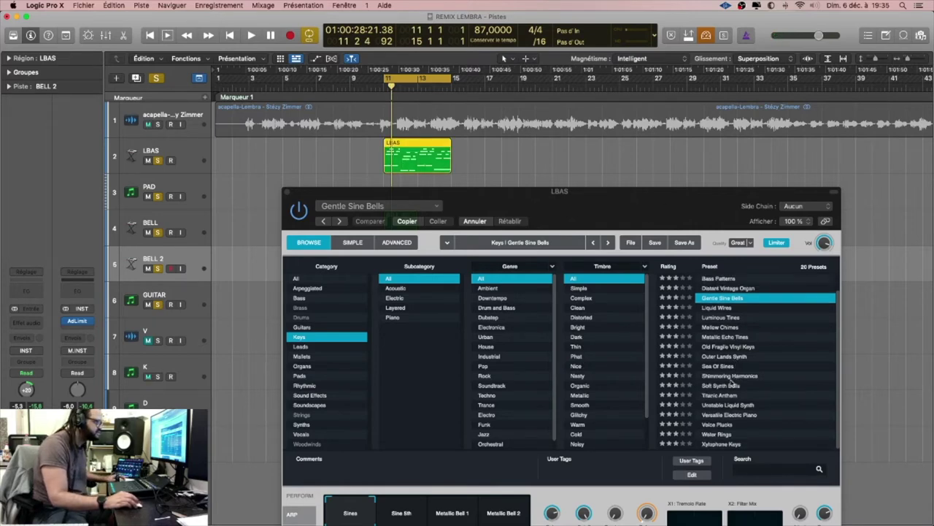
pyautogui.click(759, 385)
pyautogui.press('space')
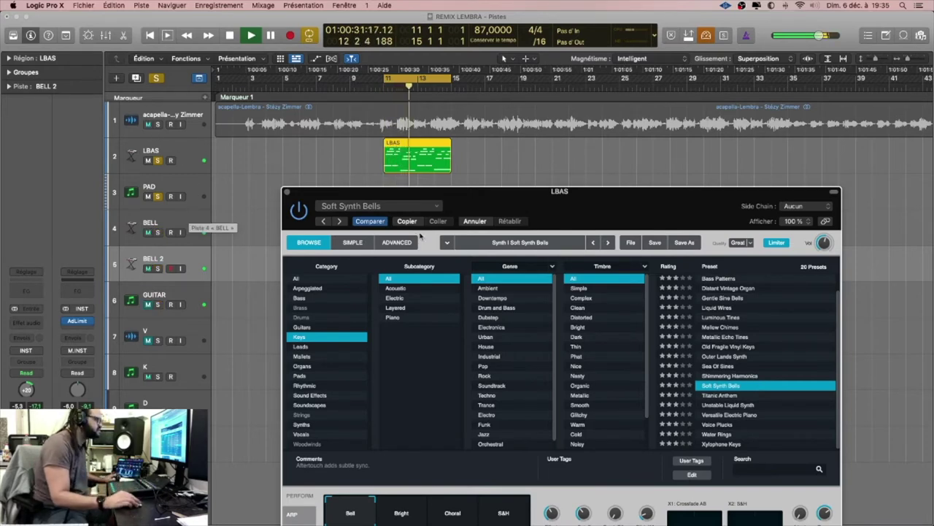
pyautogui.click(728, 435)
pyautogui.click(736, 445)
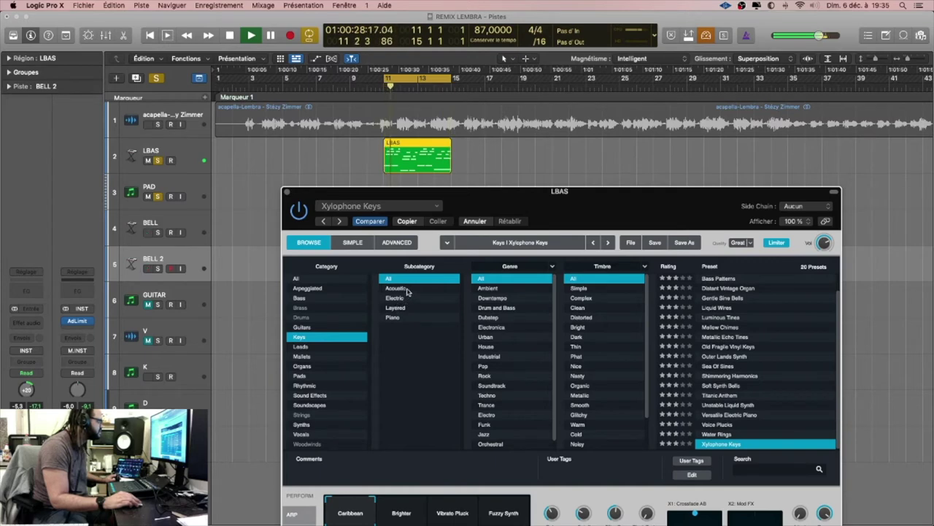
# Audition the Pads presets Granular Vox and Hypnotic Bliss on LBAS, keep Hypnotic Bliss, stop playback and close Alchemy.
pyautogui.click(317, 376)
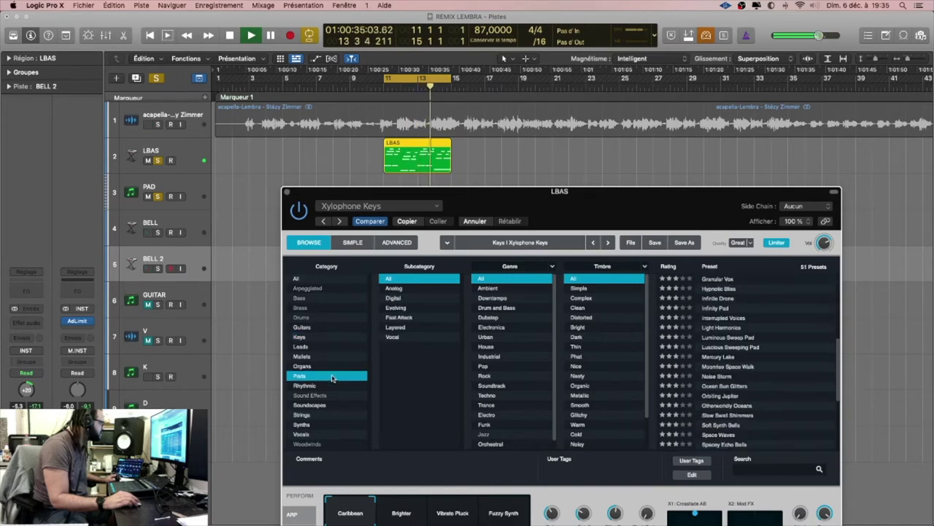
pyautogui.click(723, 279)
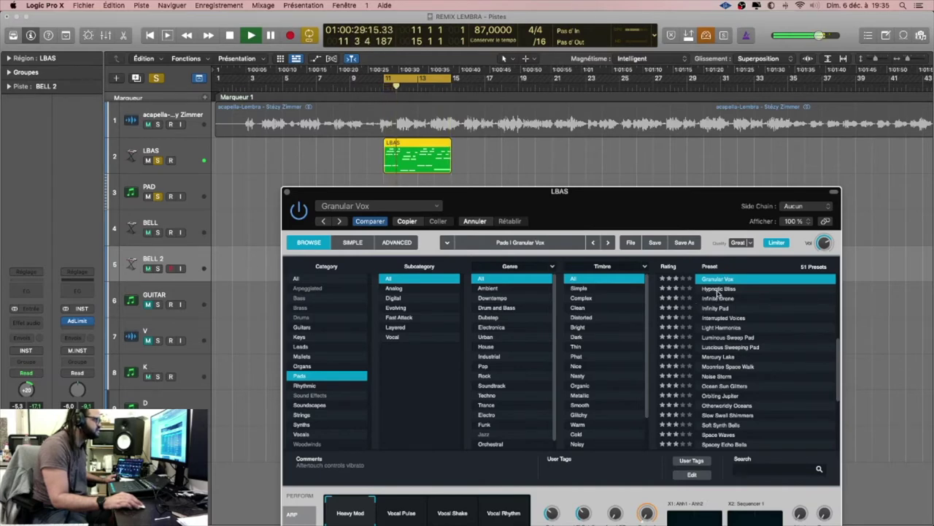
pyautogui.click(720, 290)
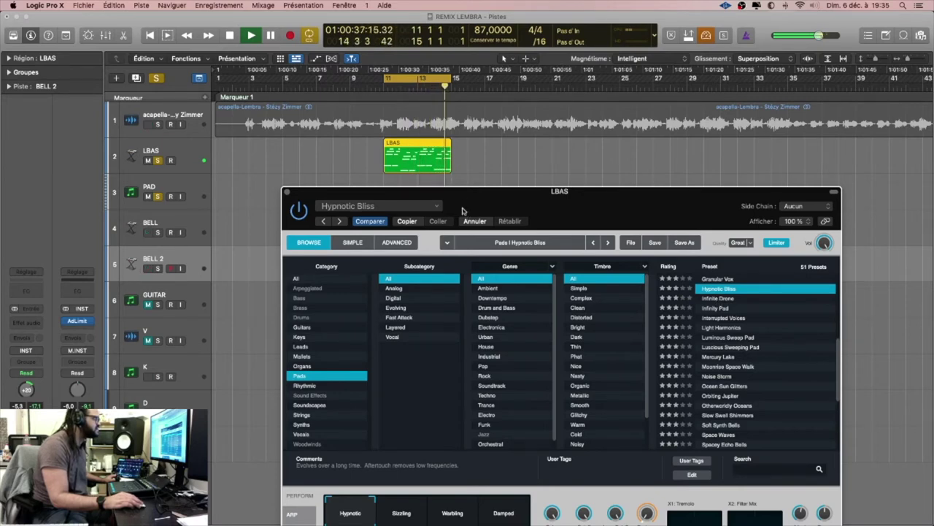
pyautogui.press('space')
pyautogui.press('super+w')
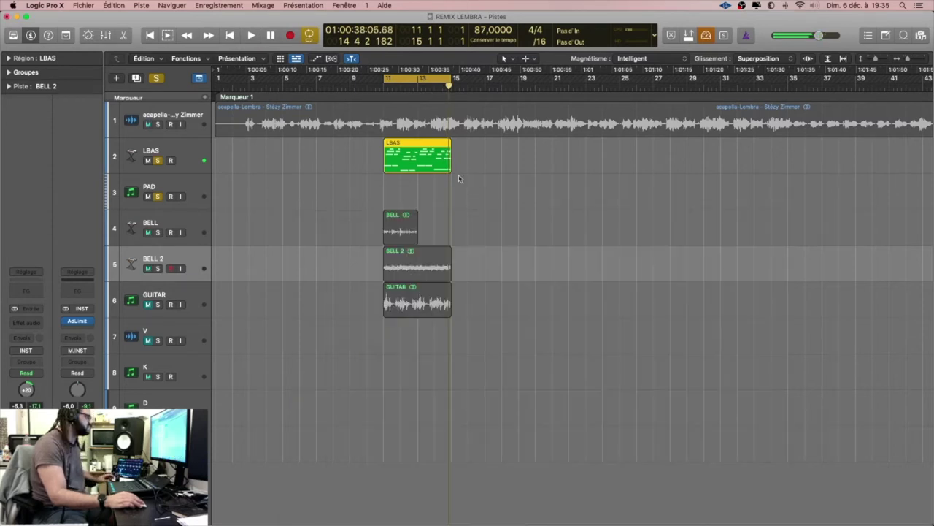
# Bounce the LBAS region in place to a new track named PAD 2, muting the source region.
pyautogui.rightClick(443, 163)
pyautogui.click(464, 168)
pyautogui.write('PAD 2')
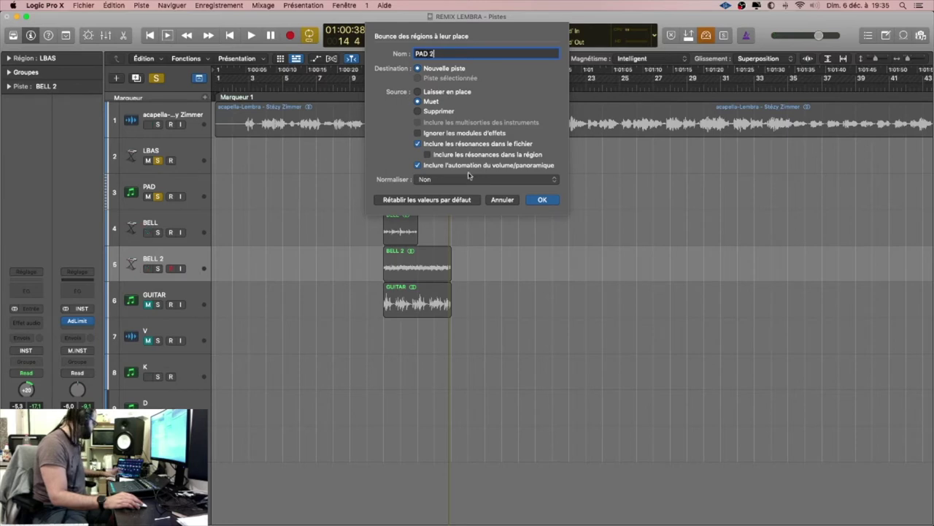
pyautogui.press('Return')
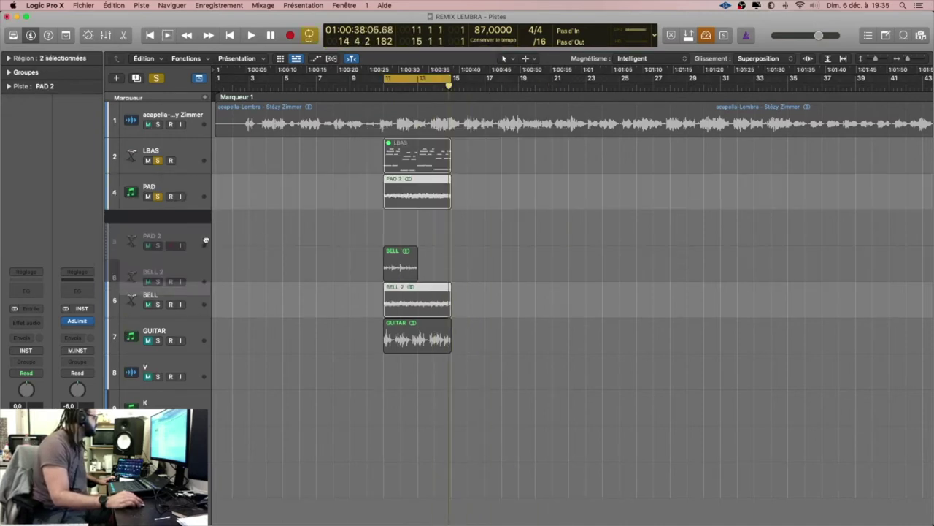
# Move the PAD 2 track between PAD and BELL.
pyautogui.click(287, 224)
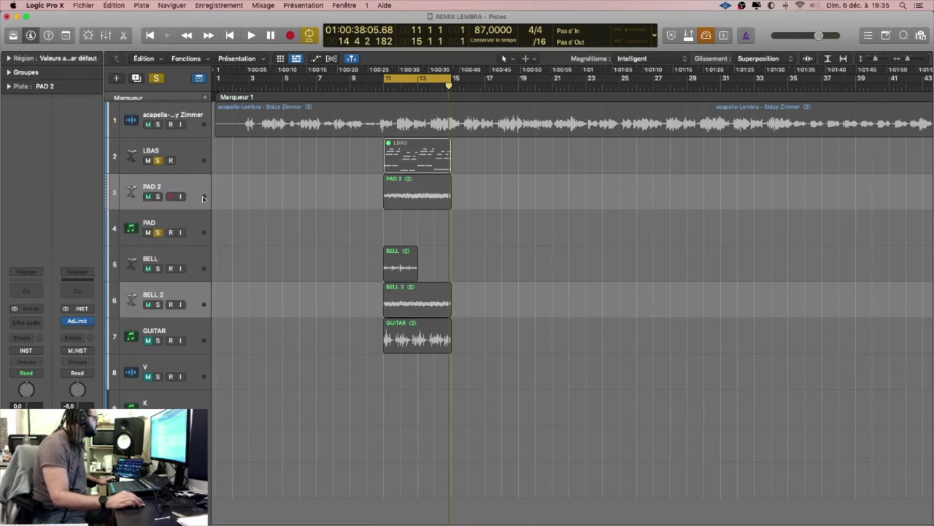
pyautogui.press('Down')
pyautogui.press('Down')
pyautogui.press('Up')
pyautogui.moveTo(203, 203); pyautogui.dragTo(209, 256)
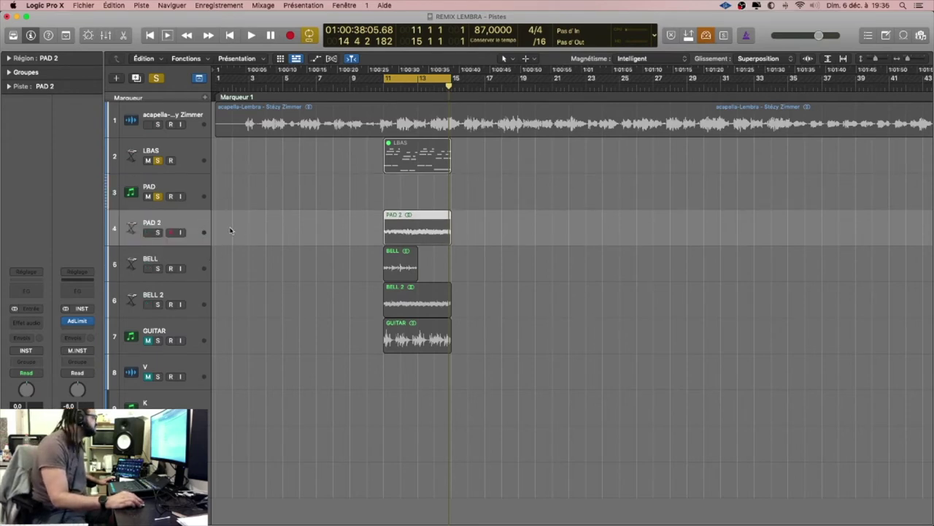
# Solo PAD 2, BELL 2, GUITAR and BELL, set PAD 2 to -9.8 dB and pan -14, and play the loop.
pyautogui.click(158, 232)
pyautogui.press('space')
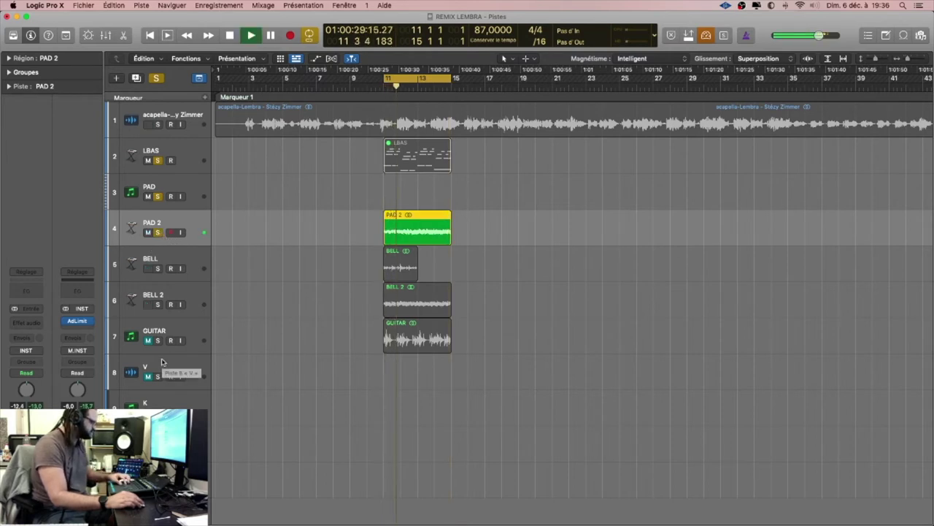
pyautogui.press('s')
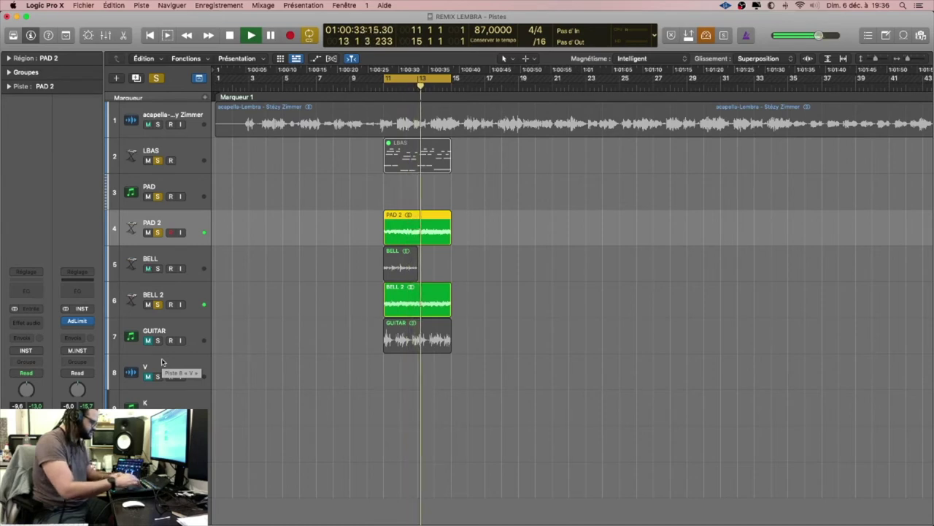
pyautogui.press('s')
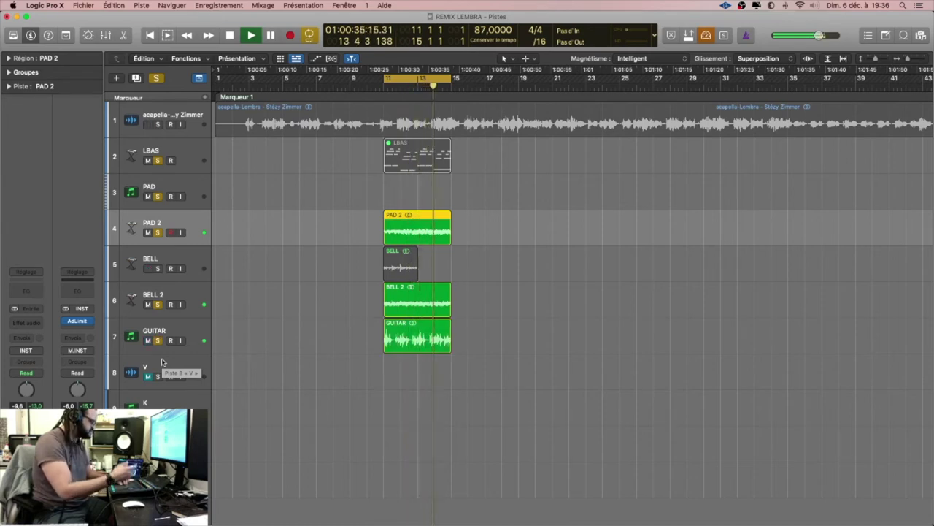
pyautogui.press('s')
pyautogui.press('s')
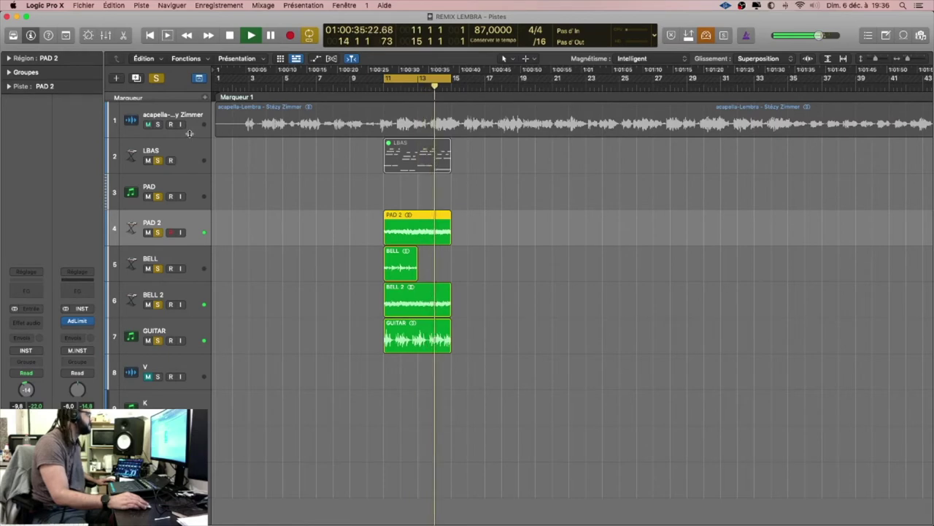
# Solo the acapella track and play the loop with the pad, bell and guitar parts, then stop playback.
pyautogui.press('space')
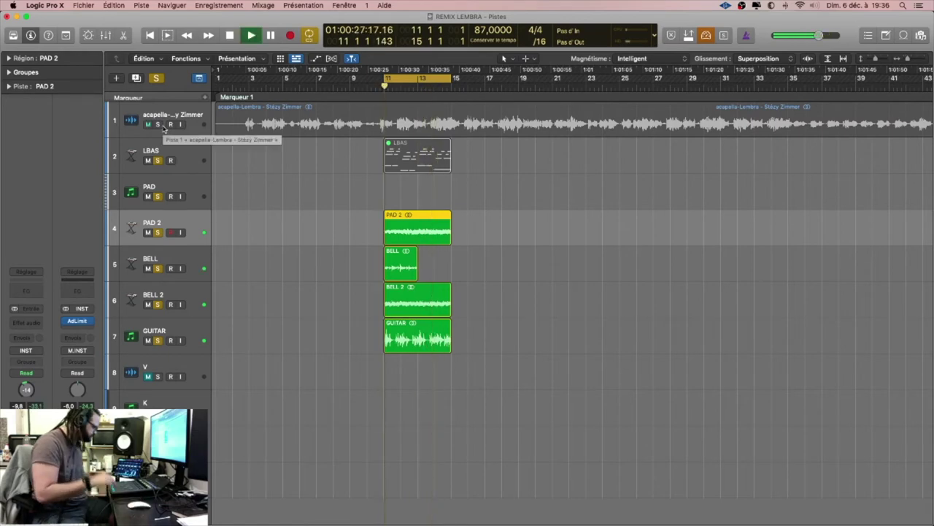
pyautogui.press('x')
pyautogui.press('x')
pyautogui.click(160, 125)
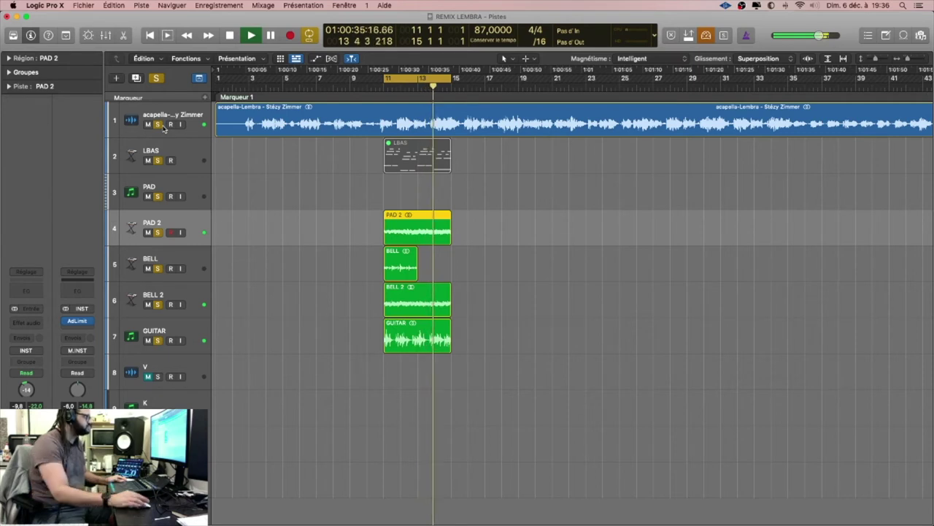
pyautogui.hscroll(1, 478, 391)
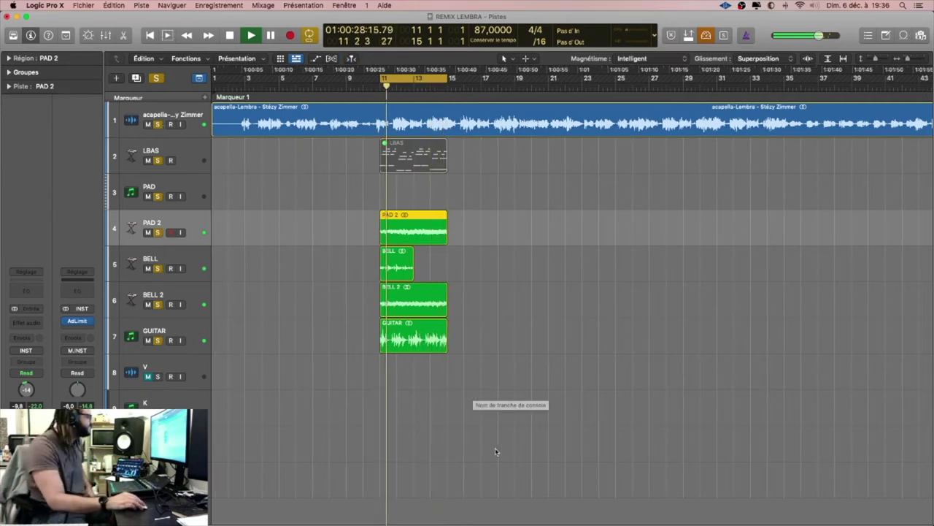
pyautogui.press('space')
# Duplicate the PAD 2, BELL, BELL 2 and GUITAR regions every four bars so they span bars 3 to 51.
pyautogui.moveTo(457, 382); pyautogui.dragTo(471, 239)
pyautogui.moveTo(522, 315); pyautogui.dragTo(501, 335)
pyautogui.press('super+Left')
pyautogui.moveTo(455, 358); pyautogui.dragTo(248, 242)
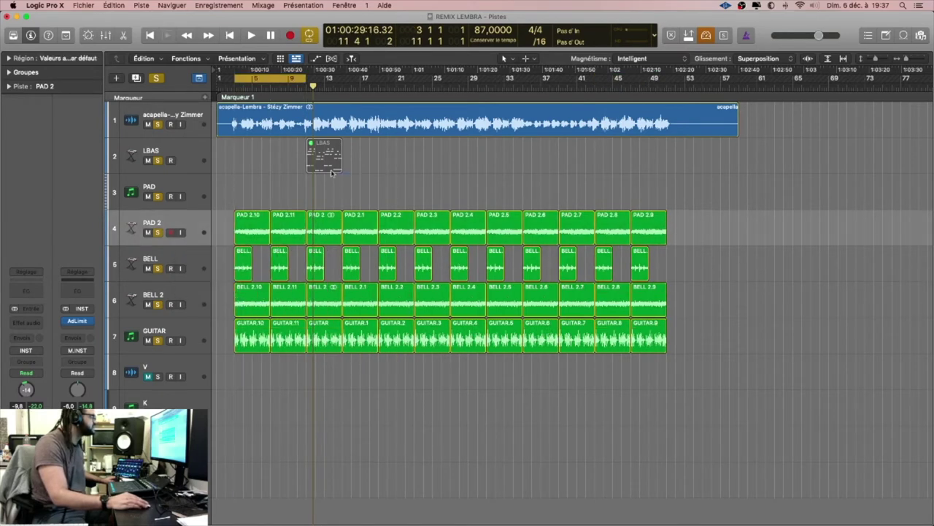
# Delete the muted LBAS region, play the arrangement from bar 11 and turn cycle mode off.
pyautogui.click(320, 168)
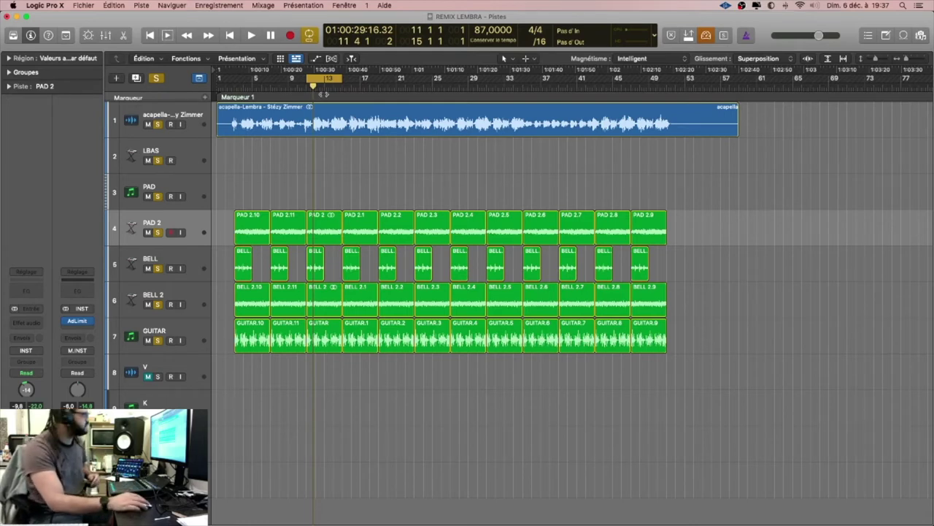
pyautogui.press('space')
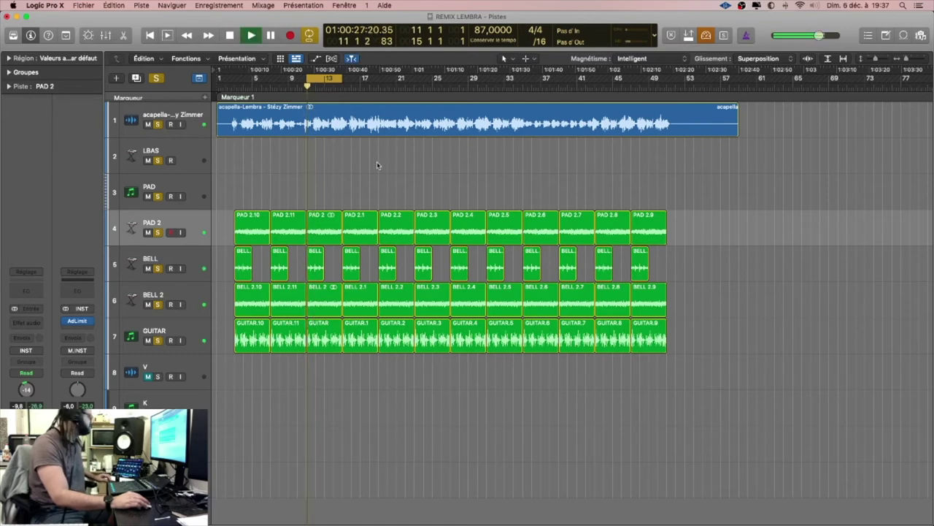
pyautogui.press('c')
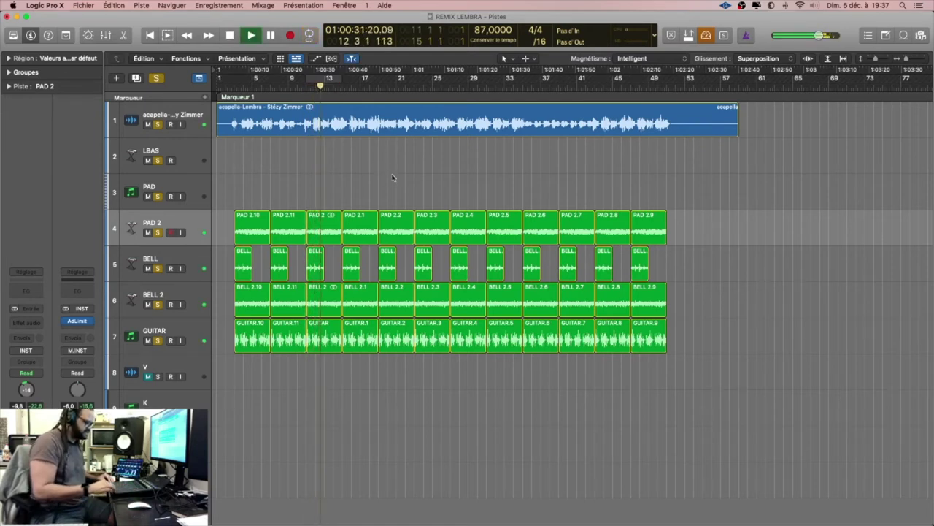
pyautogui.press('space')
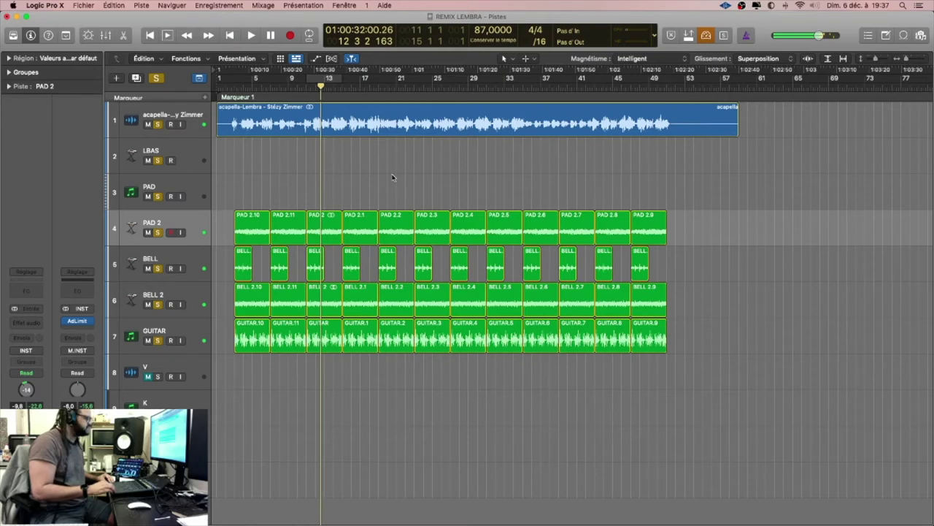
# Enable the UAD API 550A on the acapella track, set the track to -5.6 dB during playback, and close the plug-in windows.
pyautogui.click(208, 123)
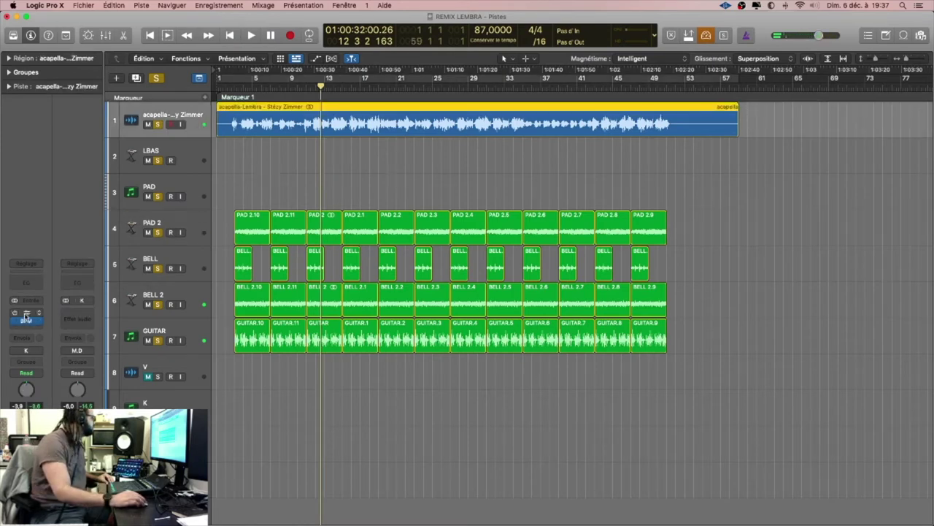
pyautogui.press('v')
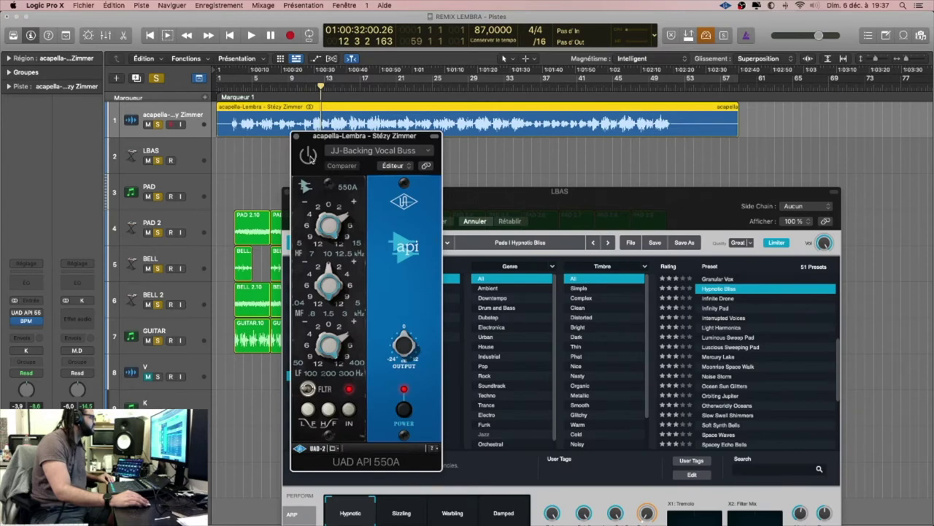
pyautogui.press('space')
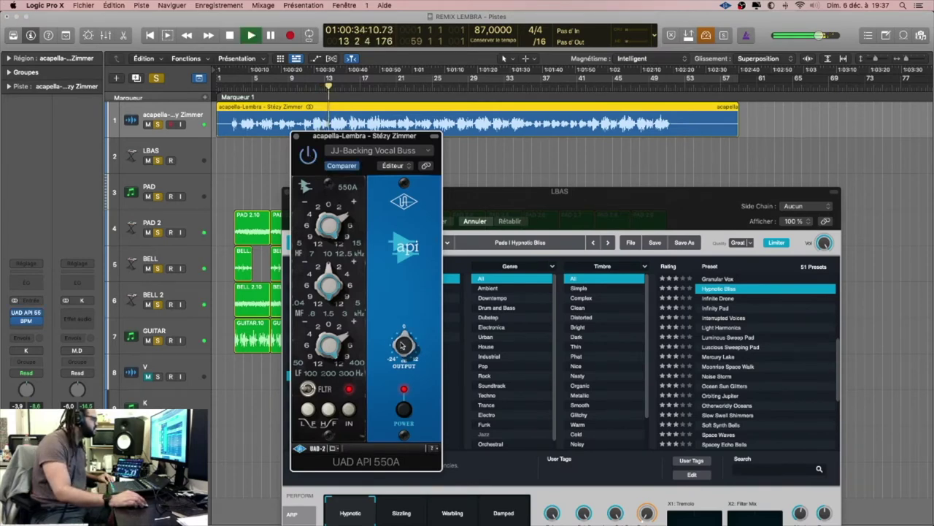
pyautogui.click(296, 137)
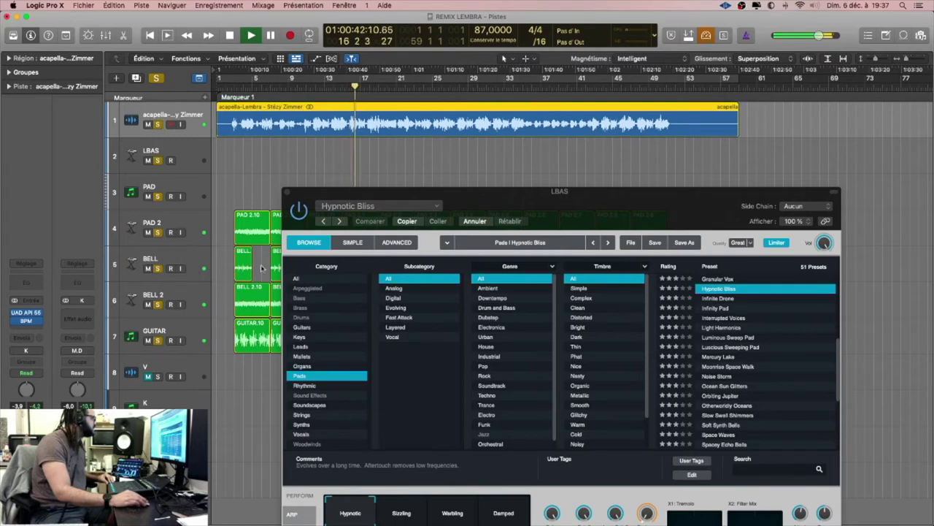
pyautogui.click(287, 192)
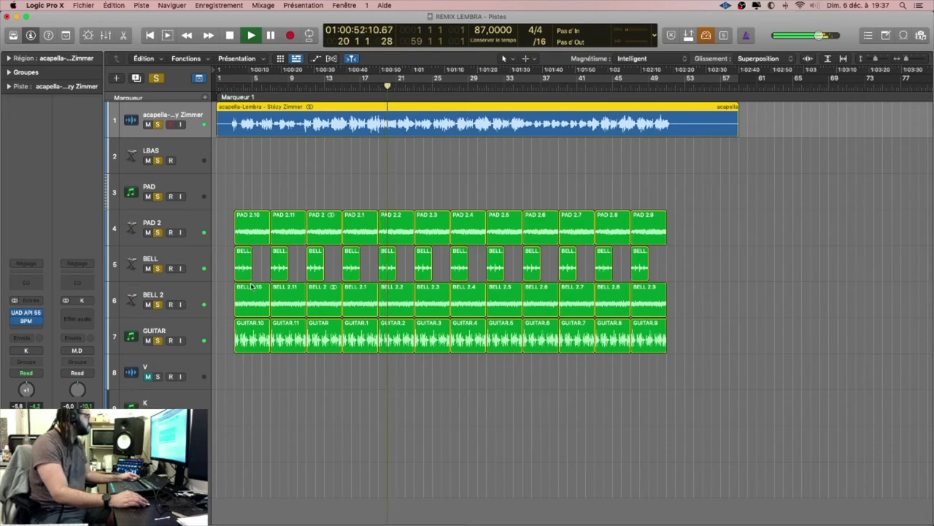
# Add a Channel EQ with the eq coupe preset to the acapella, raise its low cut and set the low shelf to 103 Hz, -4.4 dB.
pyautogui.click(26, 283)
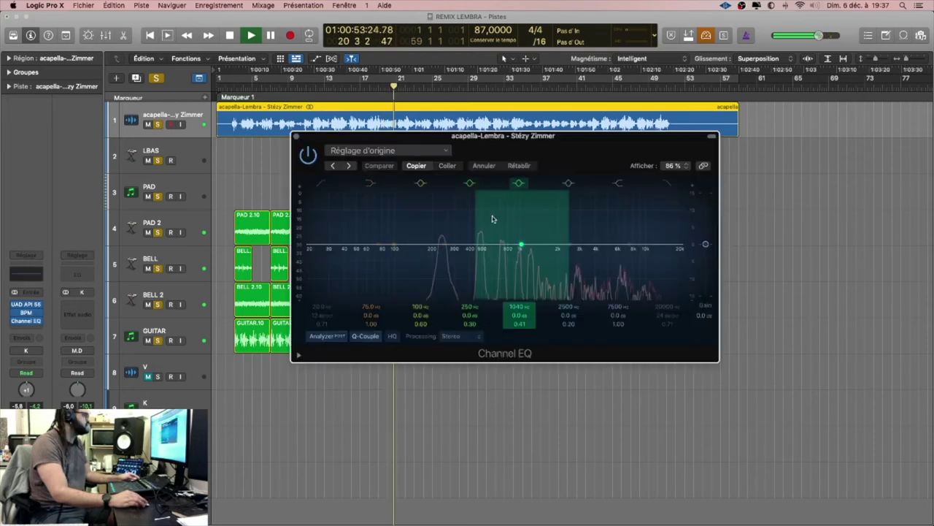
pyautogui.click(350, 166)
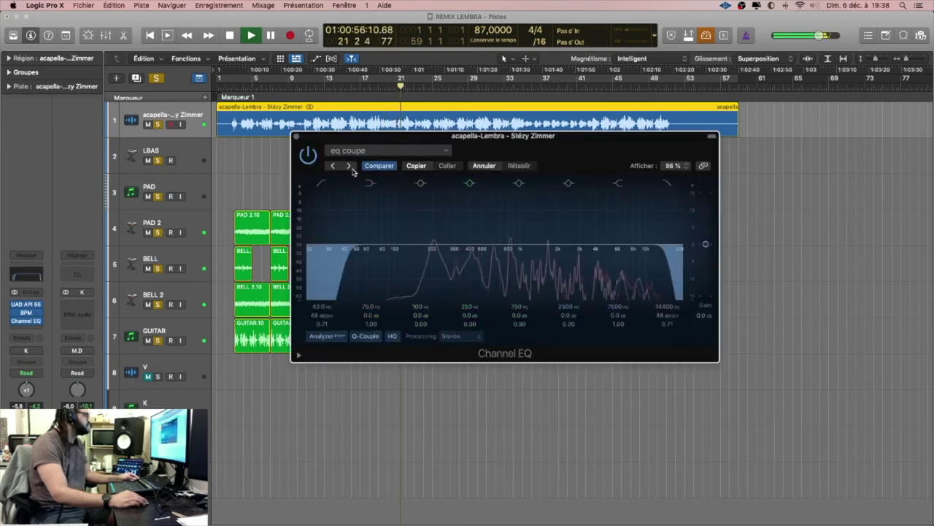
pyautogui.moveTo(325, 309); pyautogui.dragTo(325, 294)
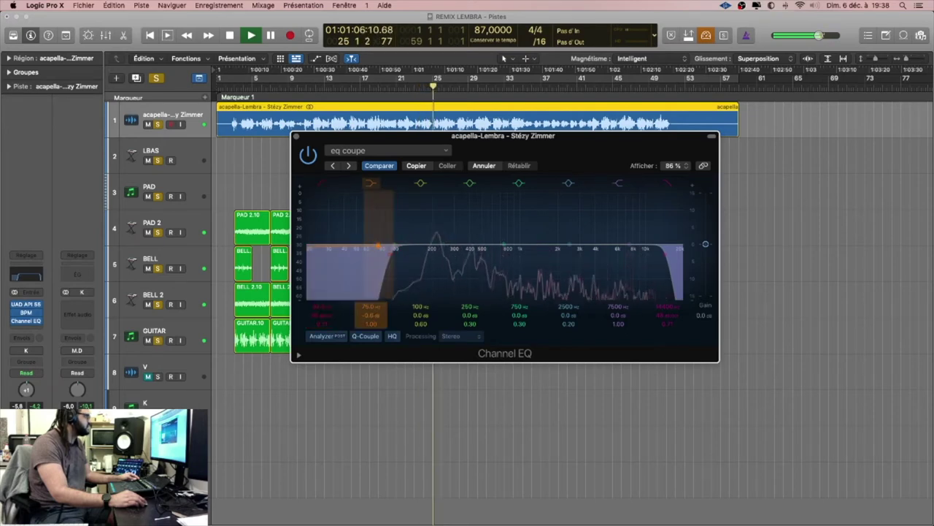
pyautogui.moveTo(370, 315); pyautogui.dragTo(373, 292)
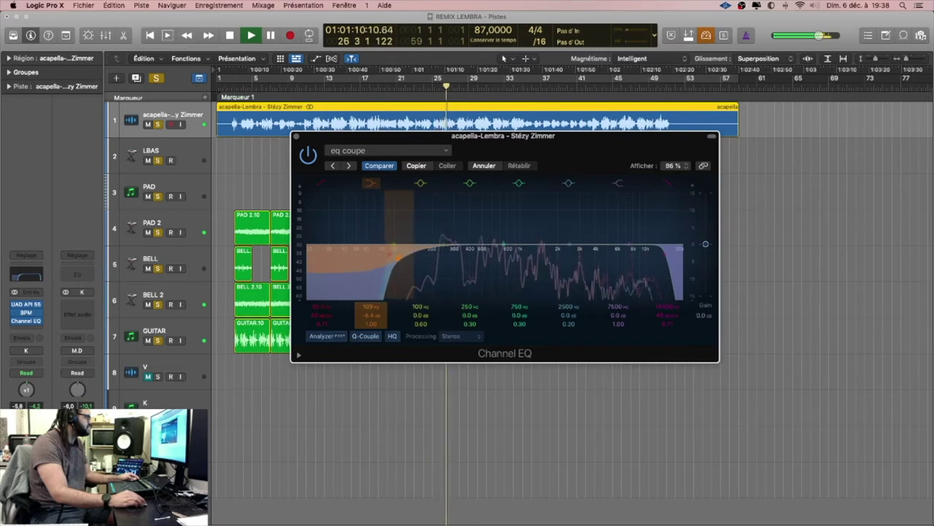
pyautogui.click(296, 138)
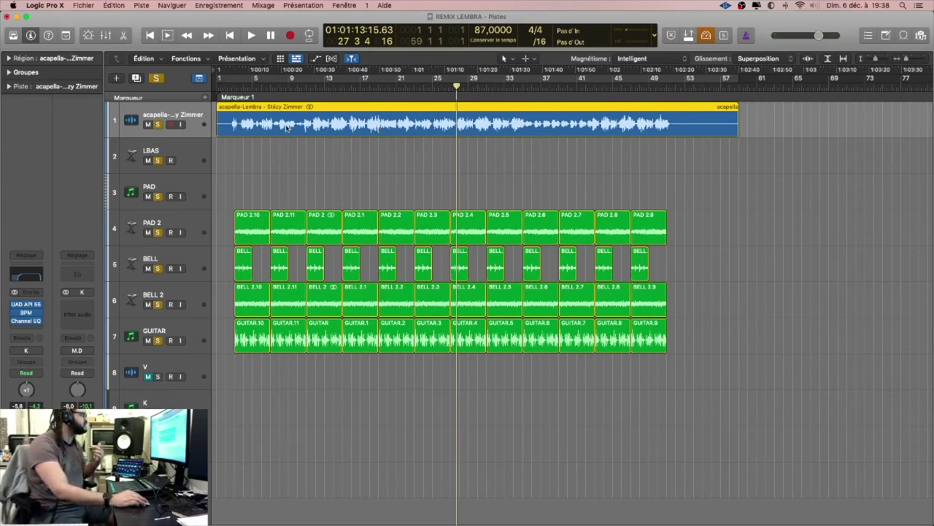
# Route the acapella track's output to the VOIX bus while the arrangement plays.
pyautogui.press('space')
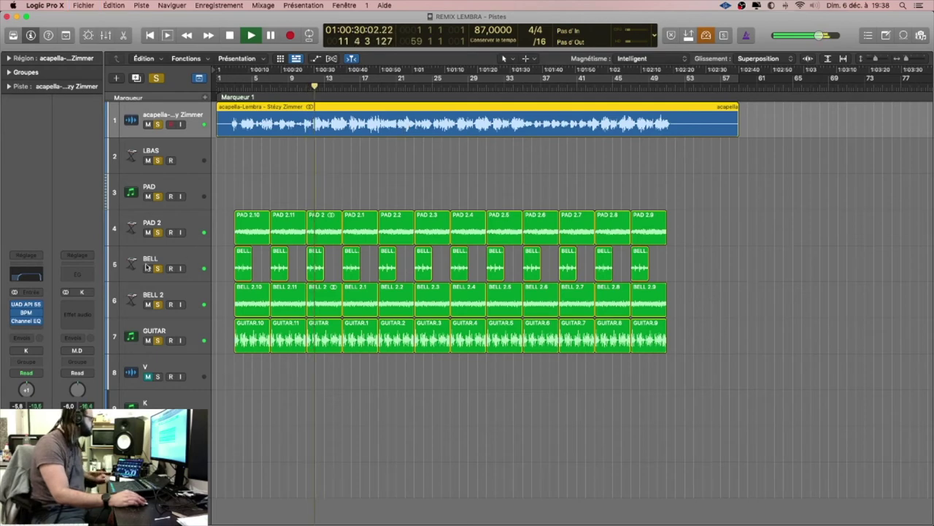
pyautogui.click(63, 336)
pyautogui.moveTo(51, 384)
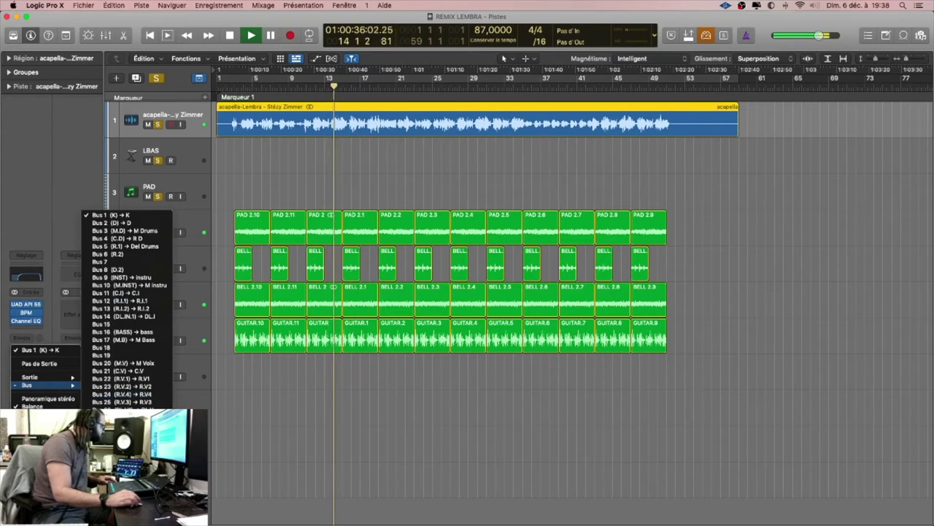
pyautogui.click(416, 365)
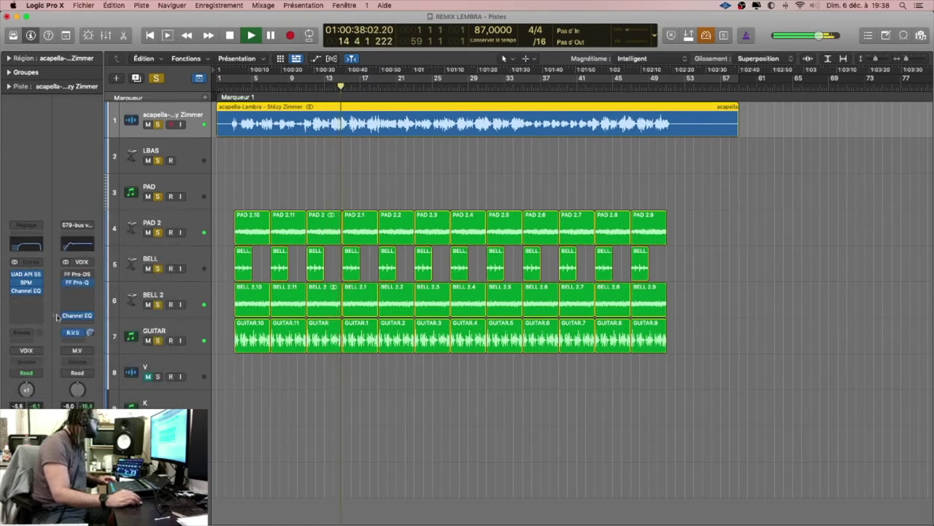
# Bypass the effects on the VOIX, M.V and vocal send buses in the mixer, and set Voix to -14.6 dB during playback.
pyautogui.click(65, 316)
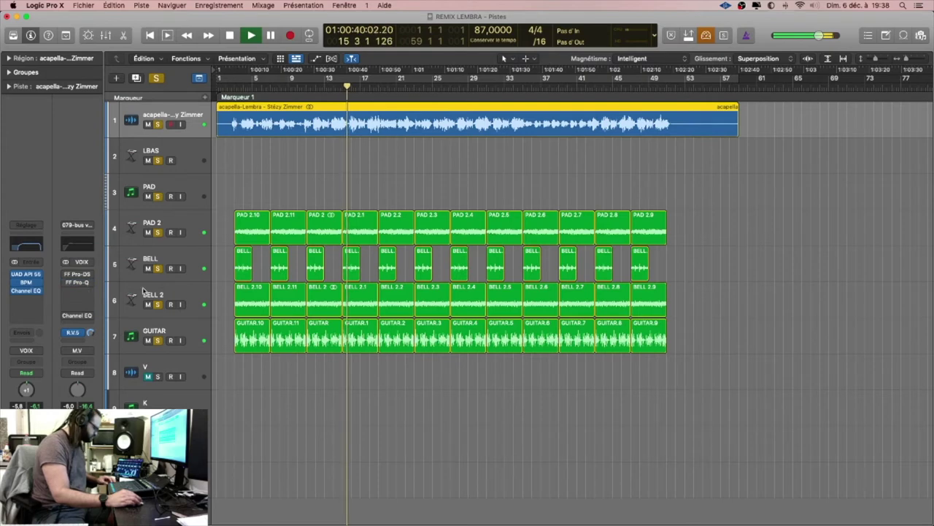
pyautogui.press('x')
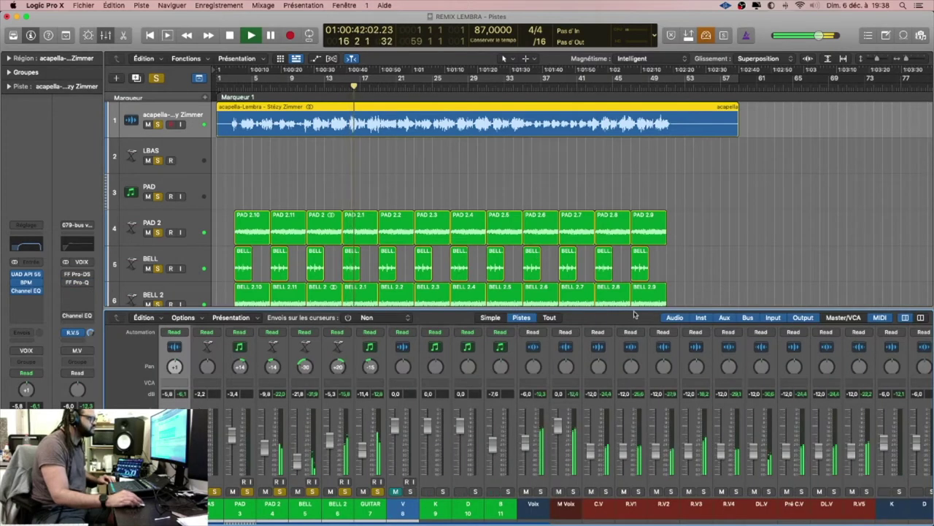
pyautogui.moveTo(633, 311); pyautogui.dragTo(630, 275)
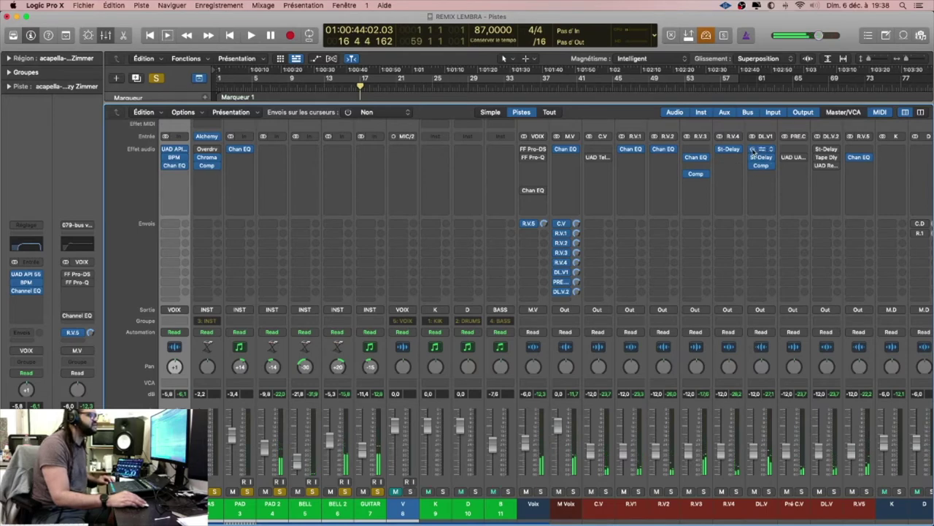
pyautogui.click(755, 162)
pyautogui.click(755, 161)
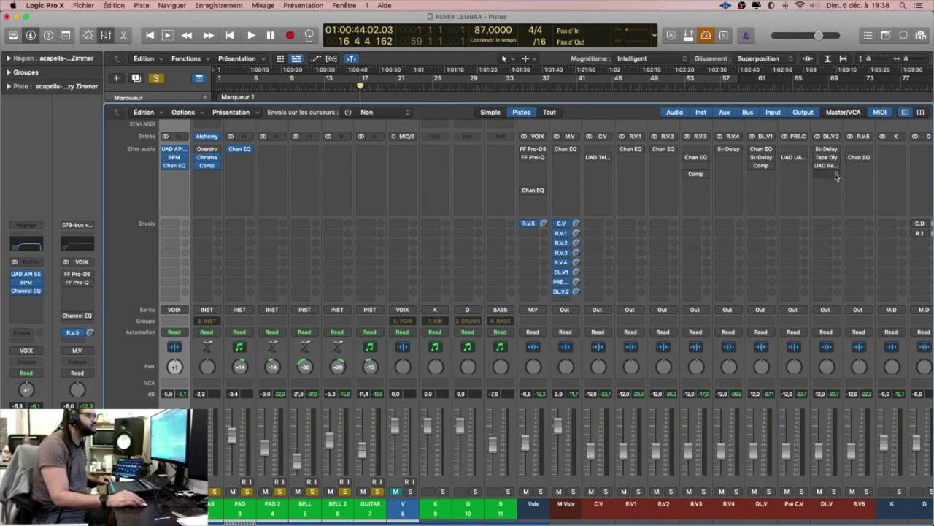
pyautogui.press('space')
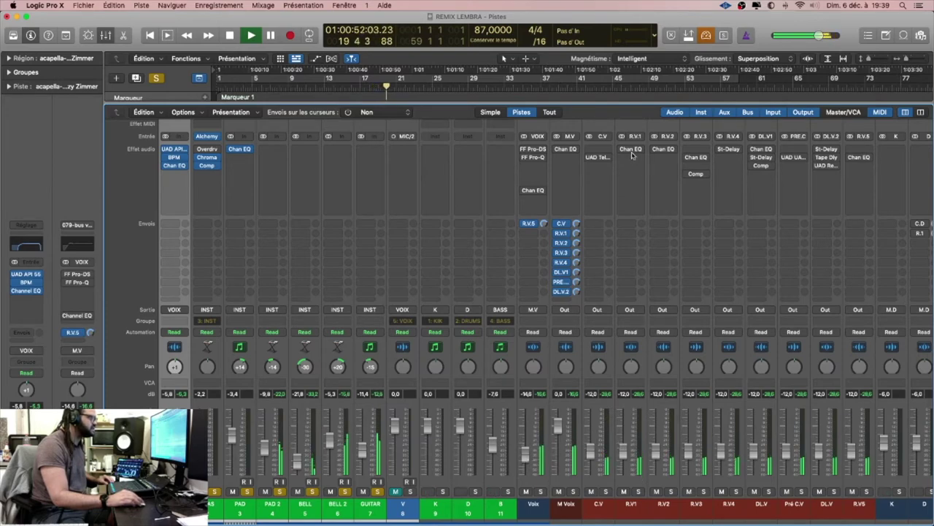
pyautogui.press('space')
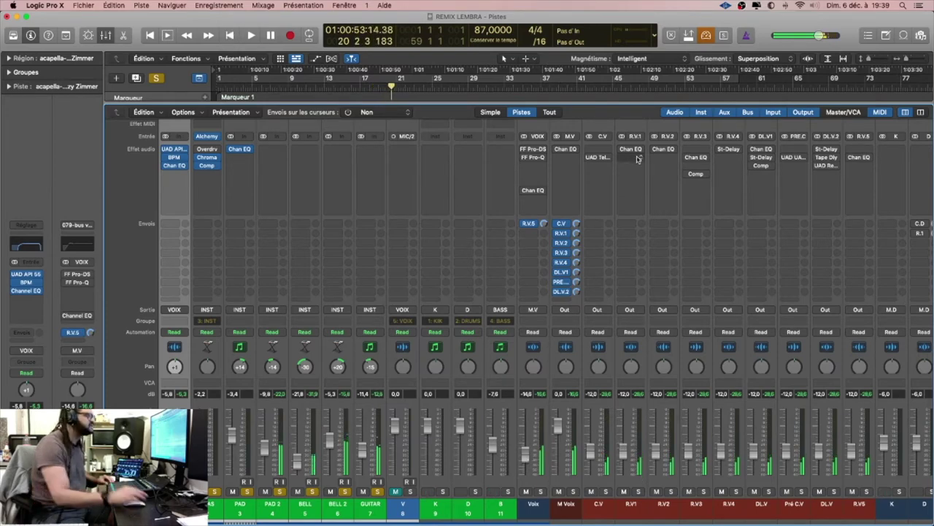
# Insert an Audio Units effect below the Channel EQ on the R.V1 bus.
pyautogui.click(639, 159)
pyautogui.moveTo(656, 209)
pyautogui.moveTo(643, 351)
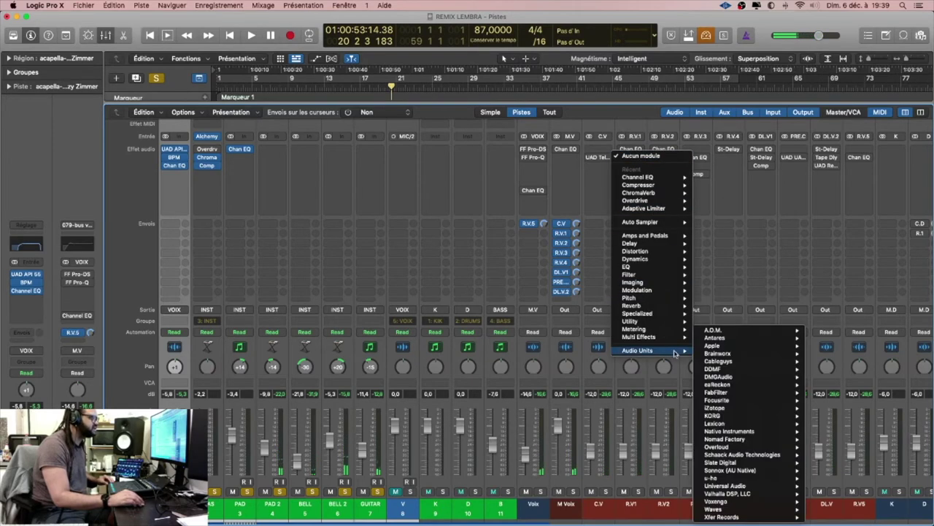
# Insert the UAD EMT 140 reverb on the R.V1 channel and solo that channel during playback.
pyautogui.moveTo(728, 485)
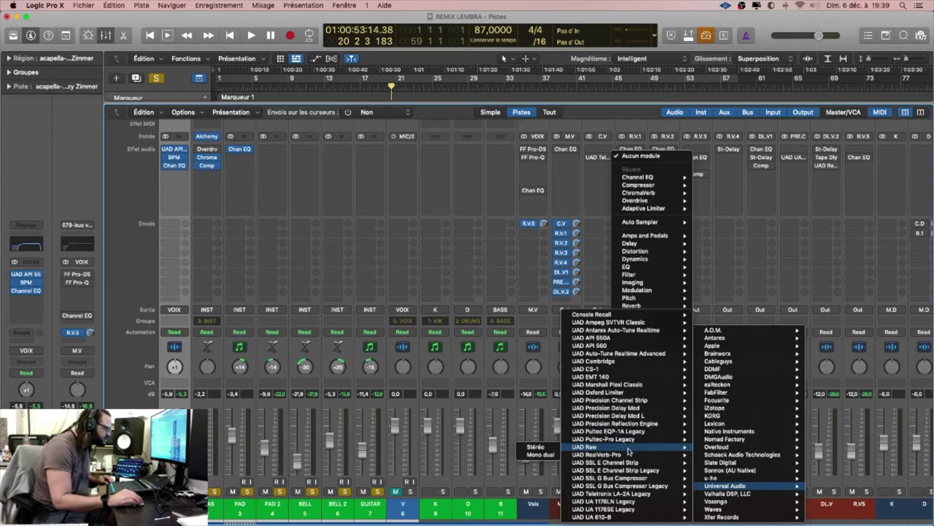
pyautogui.click(625, 377)
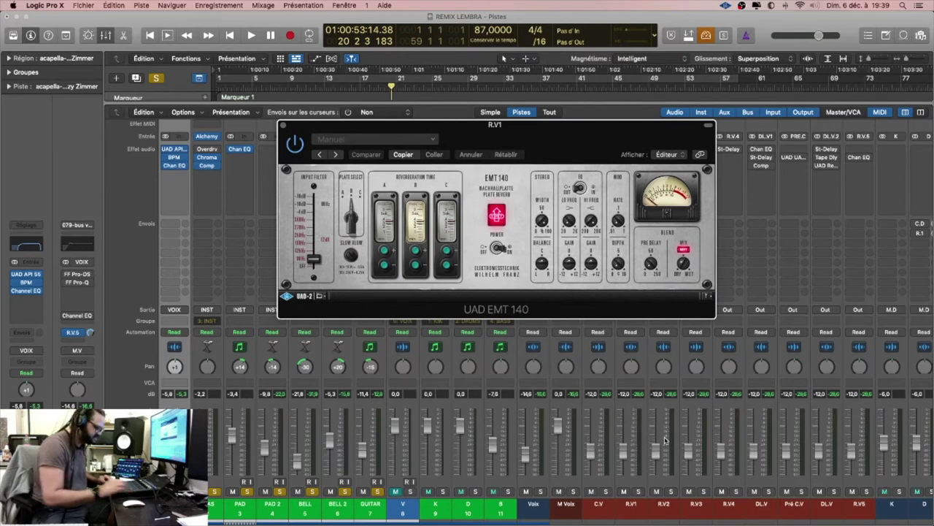
pyautogui.press('space')
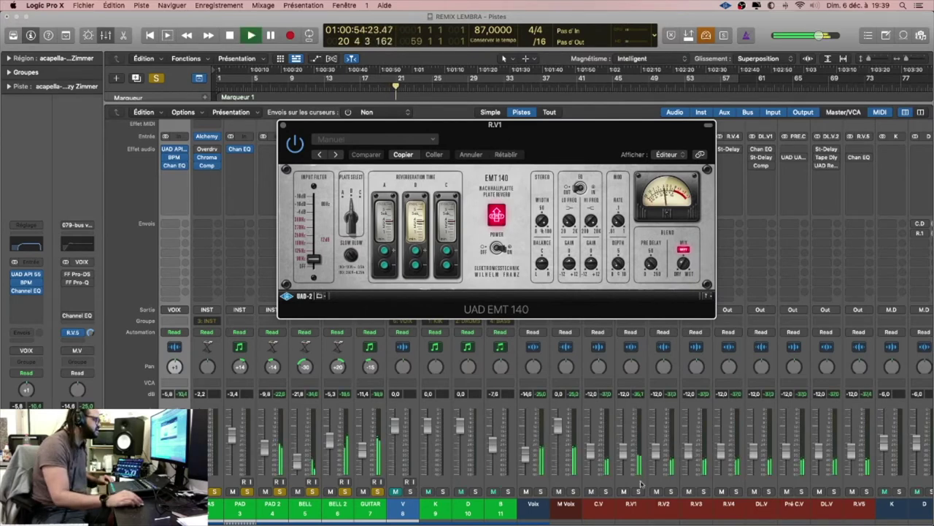
pyautogui.click(156, 78)
pyautogui.click(638, 491)
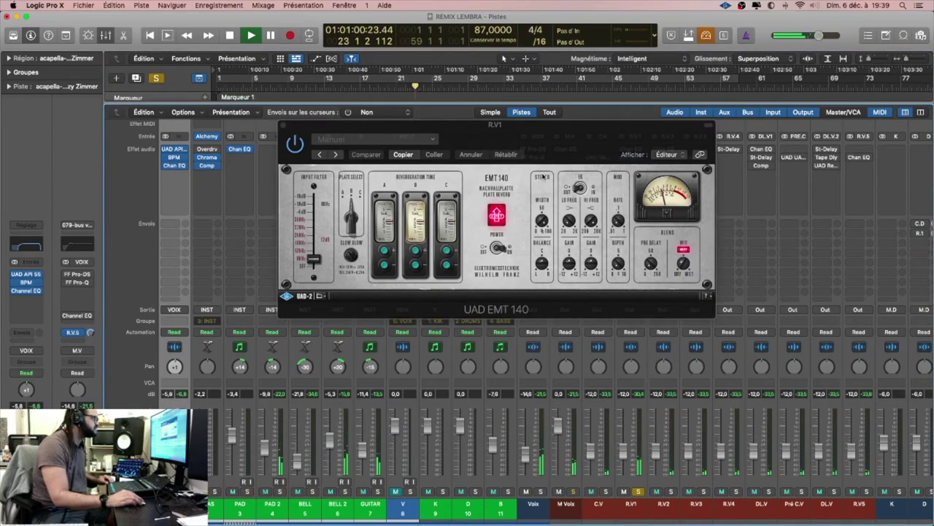
# Add a Compressor after the EMT 140 on the R.V1 channel, arranging the plug-in windows to keep both in view.
pyautogui.moveTo(592, 143); pyautogui.dragTo(411, 150)
pyautogui.click(627, 165)
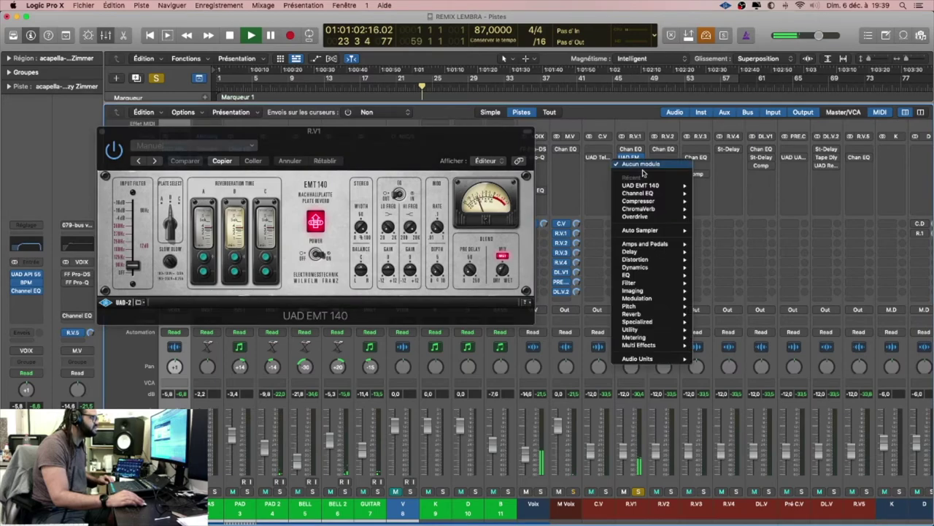
pyautogui.click(714, 201)
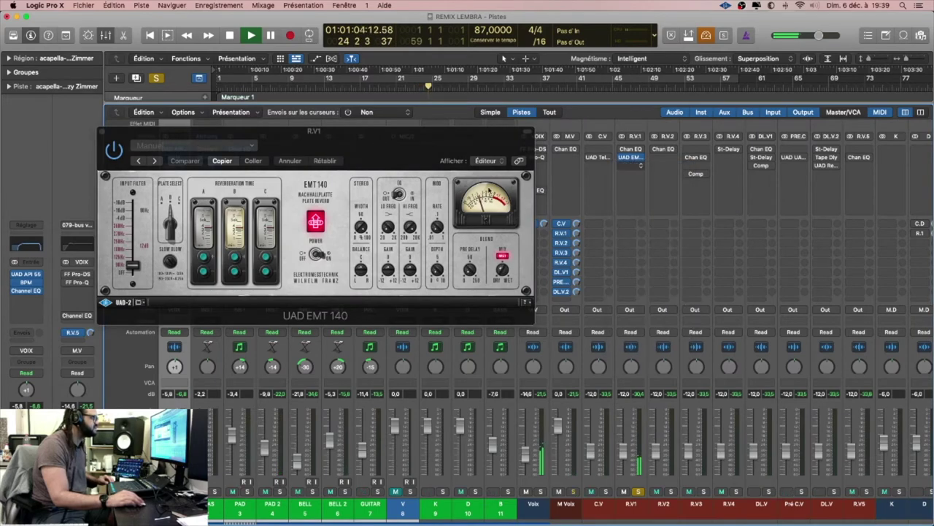
pyautogui.moveTo(455, 170); pyautogui.dragTo(529, 152)
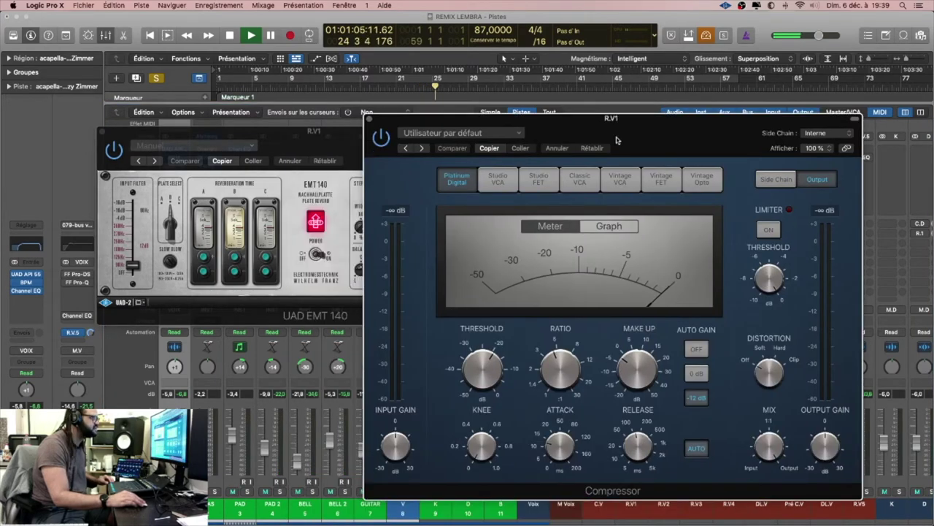
# Switch the R.V1 Compressor to Studio FET, set its ratio to 3.1:1, adjust threshold and release, and close it.
pyautogui.click(521, 147)
pyautogui.moveTo(488, 355); pyautogui.dragTo(483, 399)
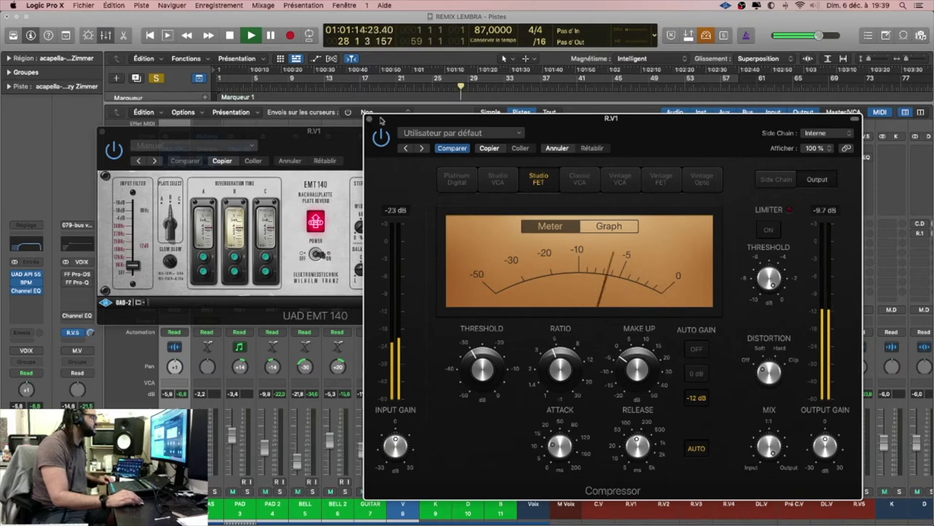
pyautogui.moveTo(554, 378)
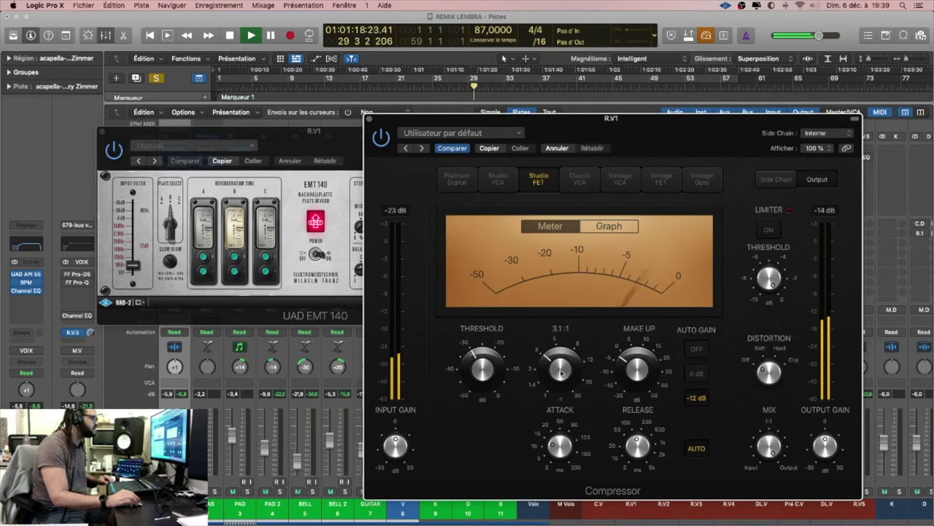
pyautogui.moveTo(636, 446)
pyautogui.moveTo(636, 445); pyautogui.dragTo(634, 380)
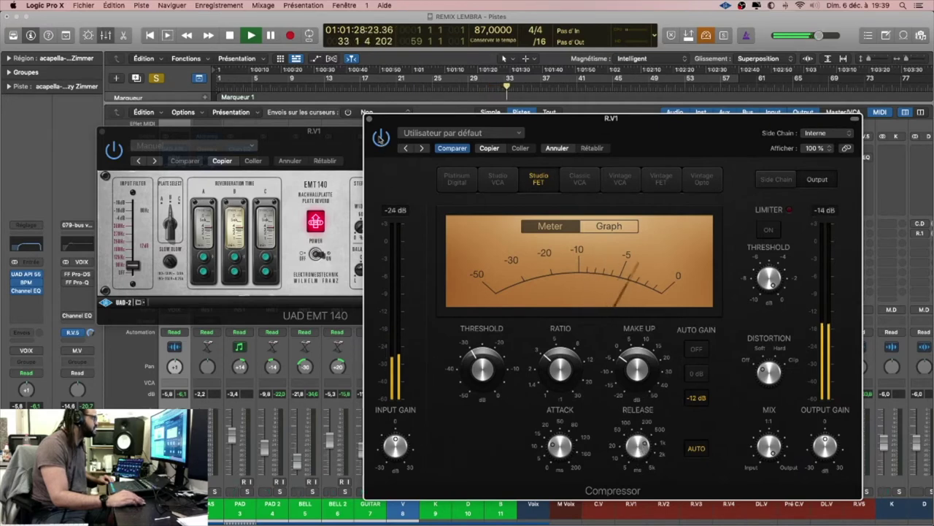
pyautogui.click(369, 119)
# Compare R.V1 in the mix and soloed, and raise the low-cut frequency in its Channel EQ.
pyautogui.click(636, 491)
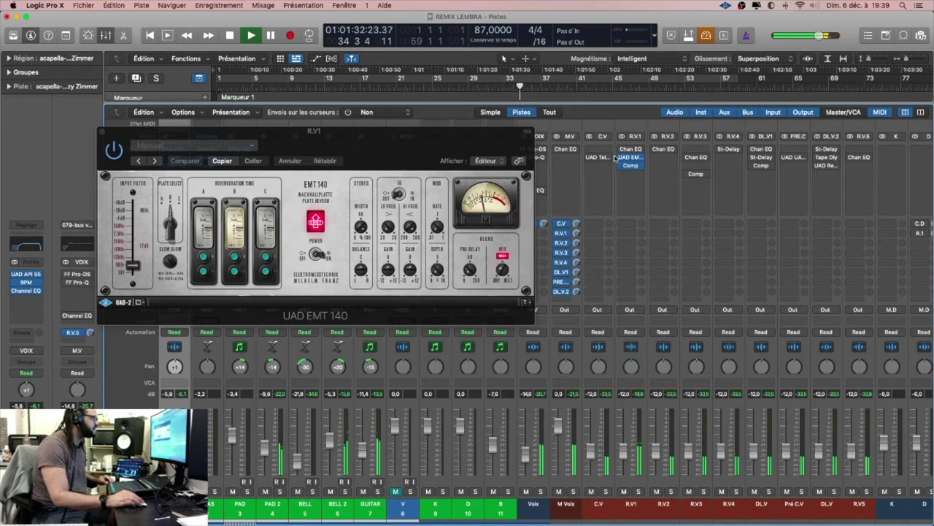
pyautogui.click(638, 491)
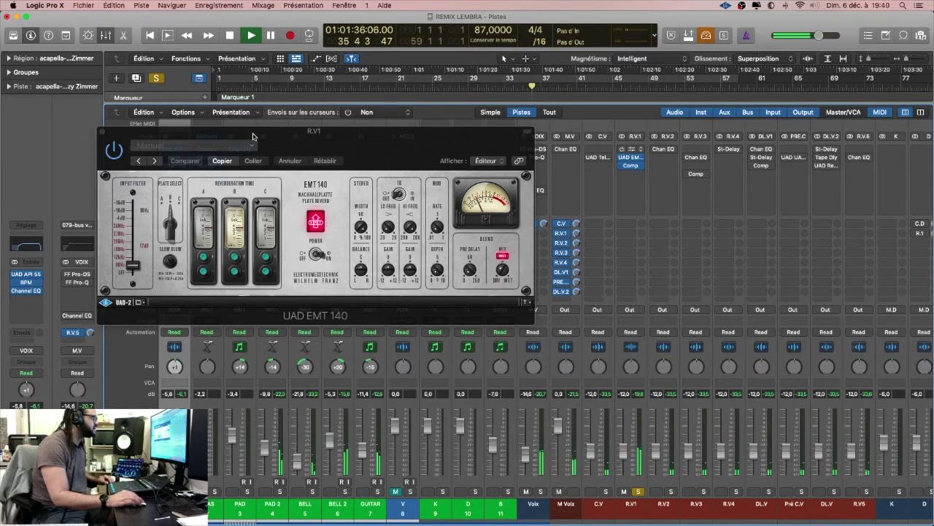
pyautogui.press('e')
pyautogui.click(309, 154)
pyautogui.moveTo(390, 249); pyautogui.dragTo(431, 249)
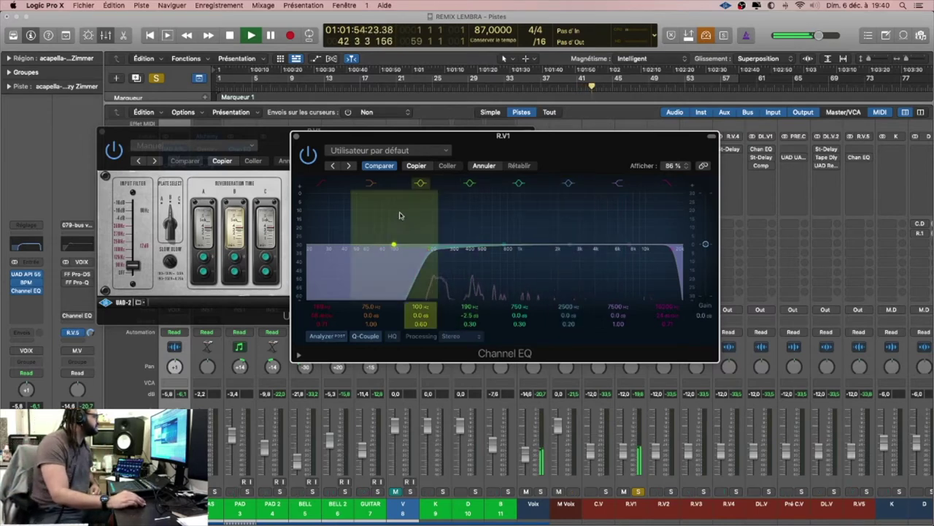
pyautogui.click(296, 138)
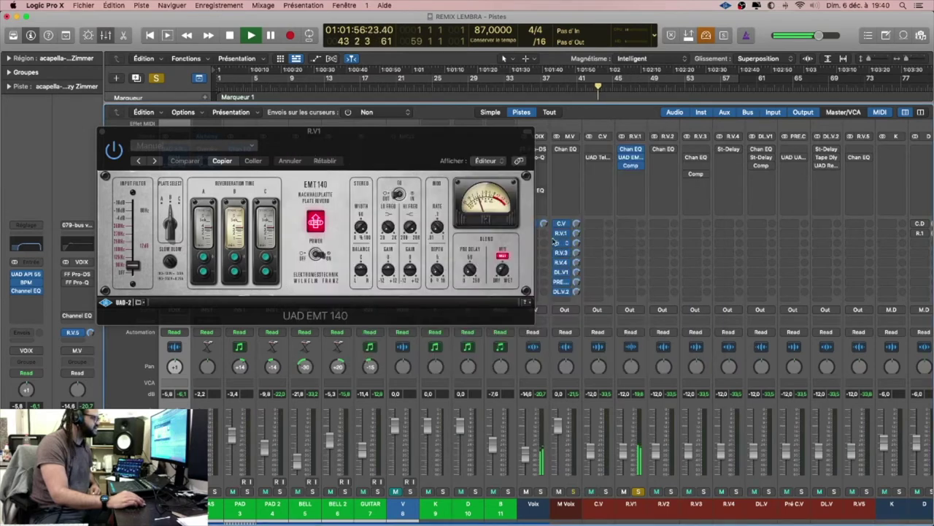
# Set the R.V1 channel's level to -14.4 dB and its pan to +5, checking it soloed and in the mix.
pyautogui.click(638, 492)
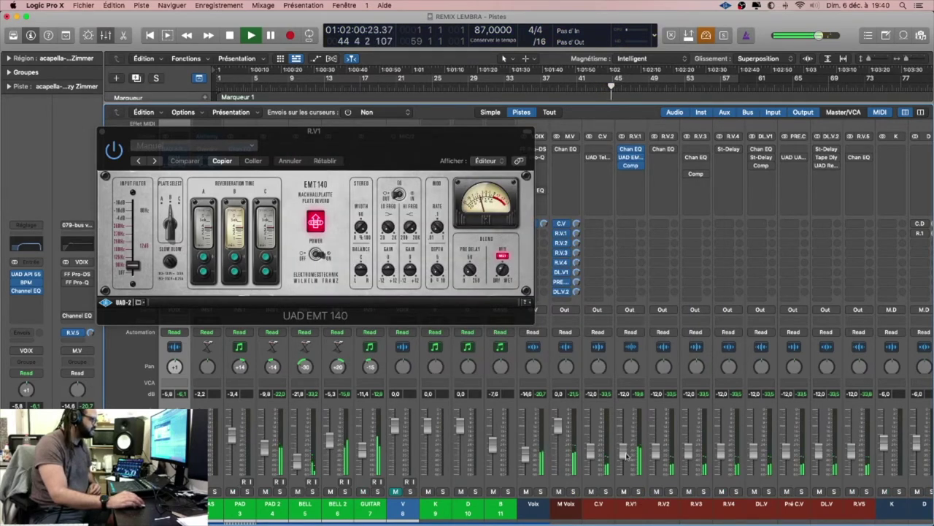
pyautogui.click(632, 509)
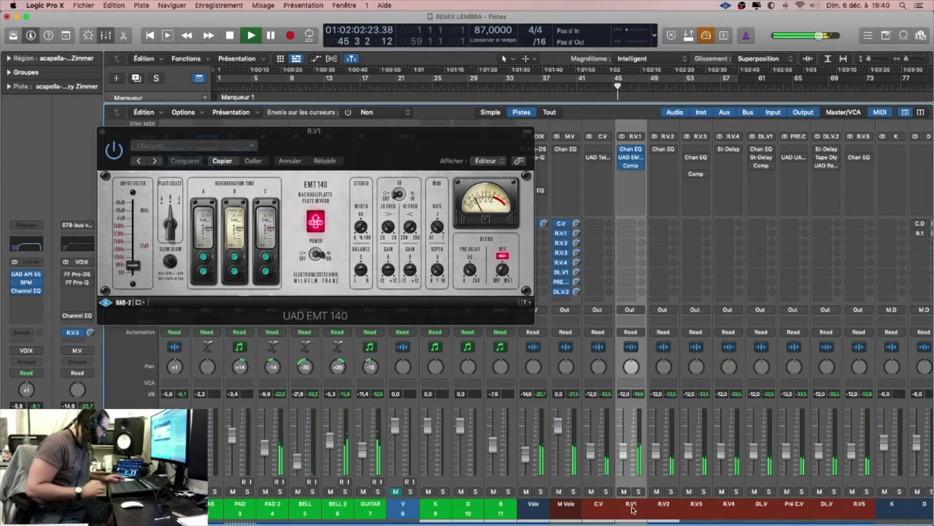
pyautogui.press('s')
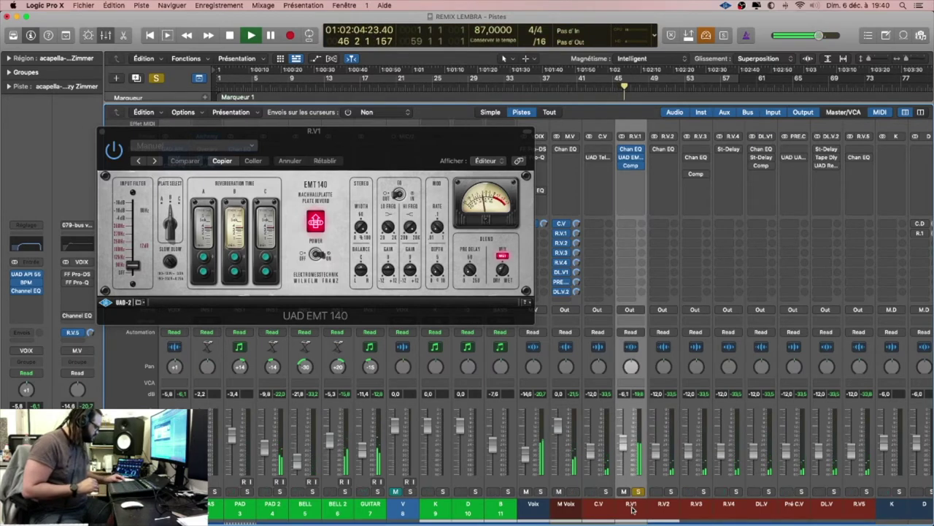
pyautogui.press('s')
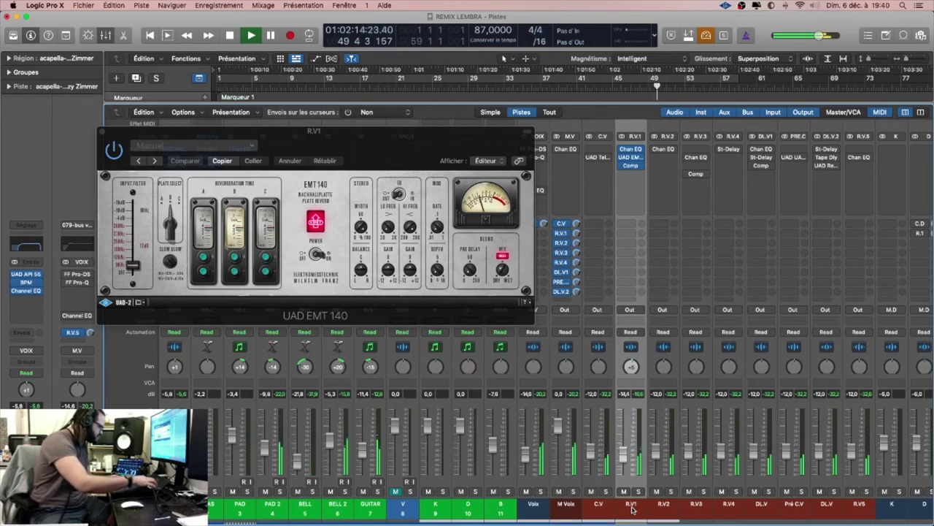
# Lower the Voix channel's level to -16.2 dB and replay the mix from about bar 13.
pyautogui.click(555, 516)
pyautogui.click(537, 511)
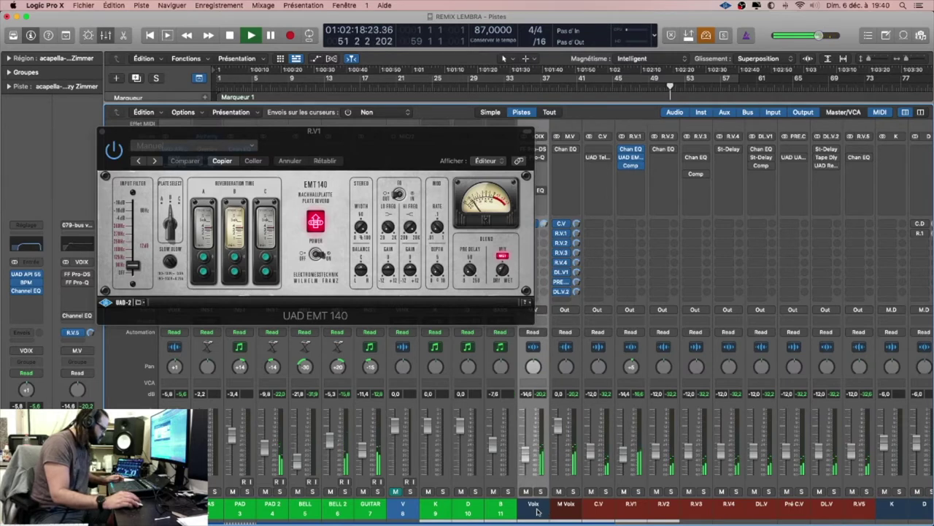
pyautogui.click(560, 513)
pyautogui.click(540, 513)
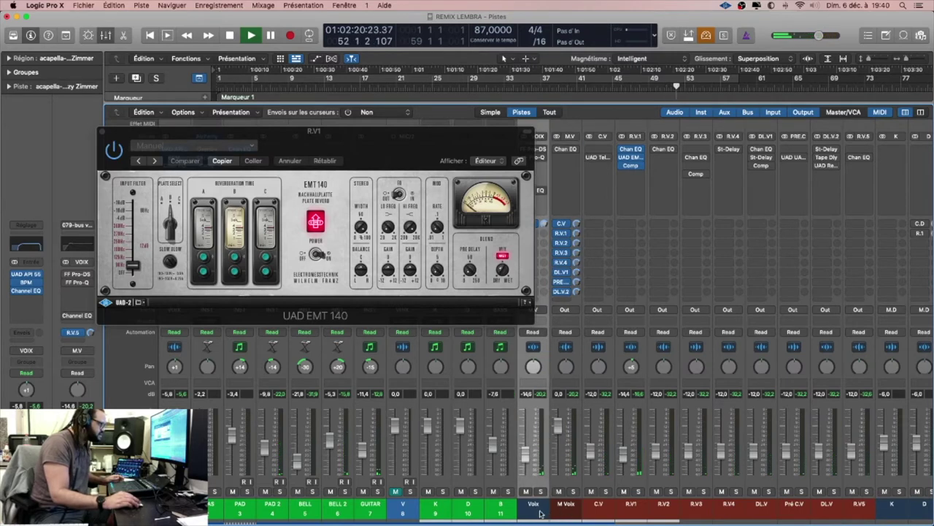
pyautogui.click(632, 515)
pyautogui.click(538, 511)
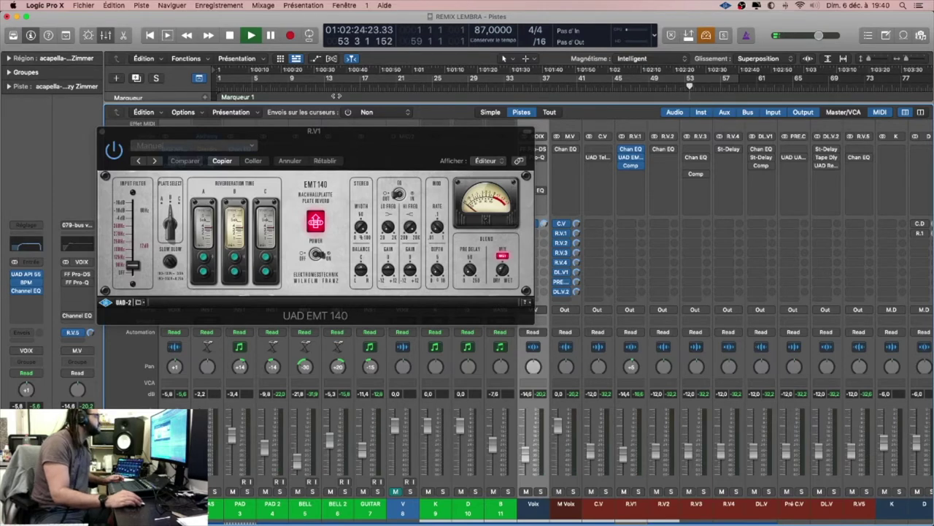
pyautogui.click(325, 87)
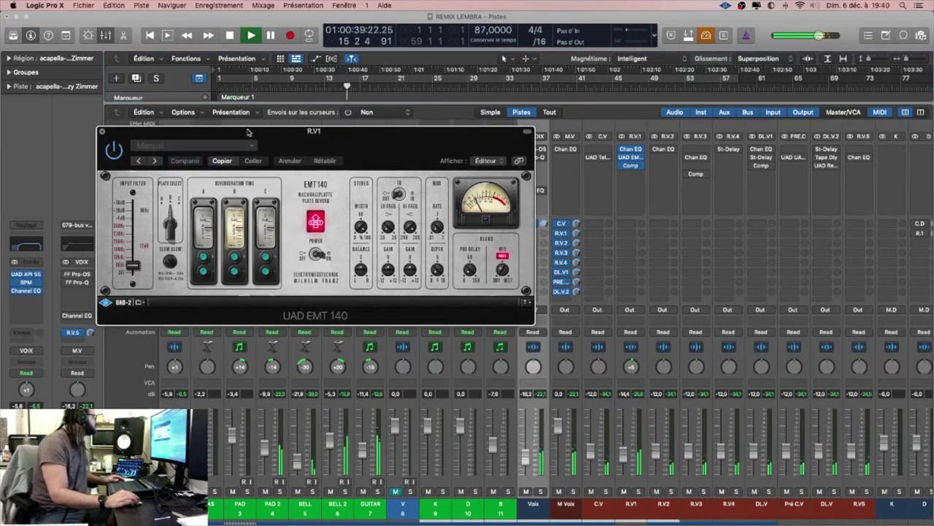
# Close the EMT 140 window, hide the mixer, stop playback and save the project.
pyautogui.click(106, 135)
pyautogui.press('x')
pyautogui.click(476, 160)
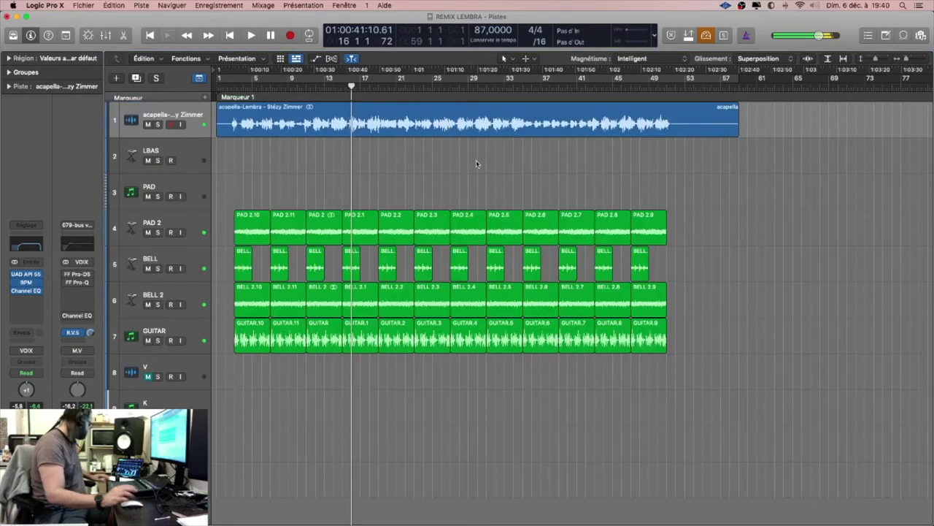
pyautogui.press('super+s')
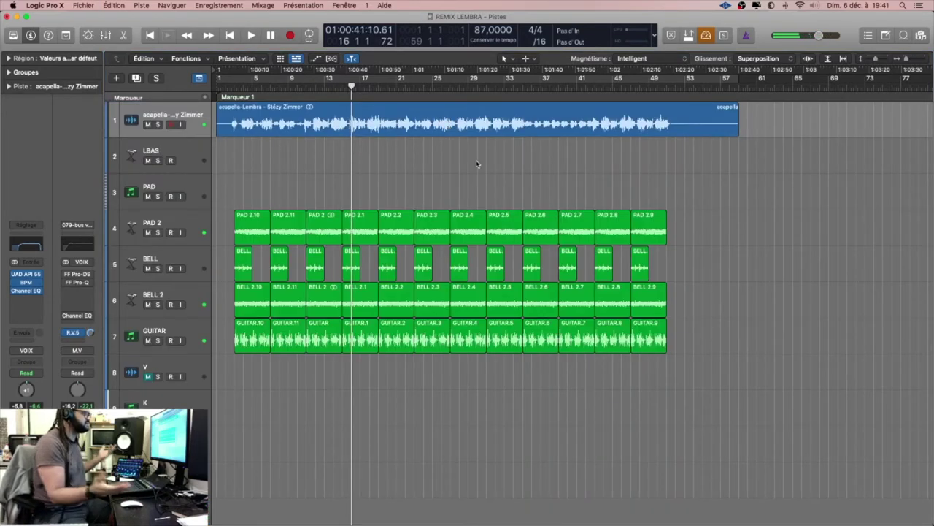
# Delete the empty PAD track.
pyautogui.click(202, 191)
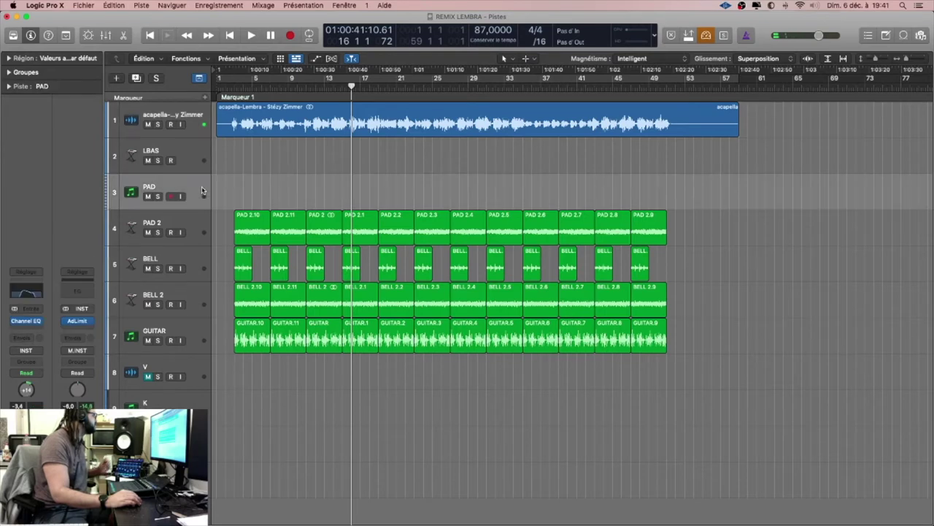
pyautogui.press('super+BackSpace')
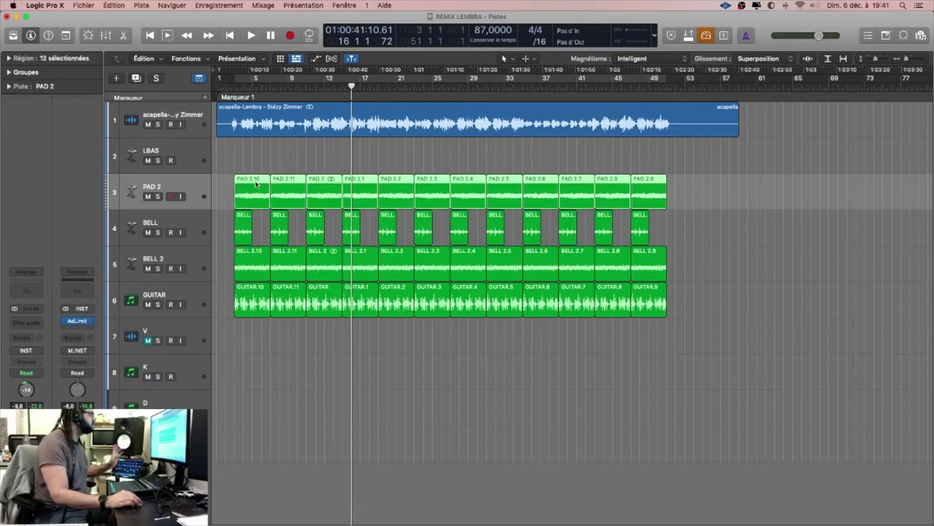
# Replace the Alchemy instrument on the LBAS track with a stereo Massive.
pyautogui.click(202, 157)
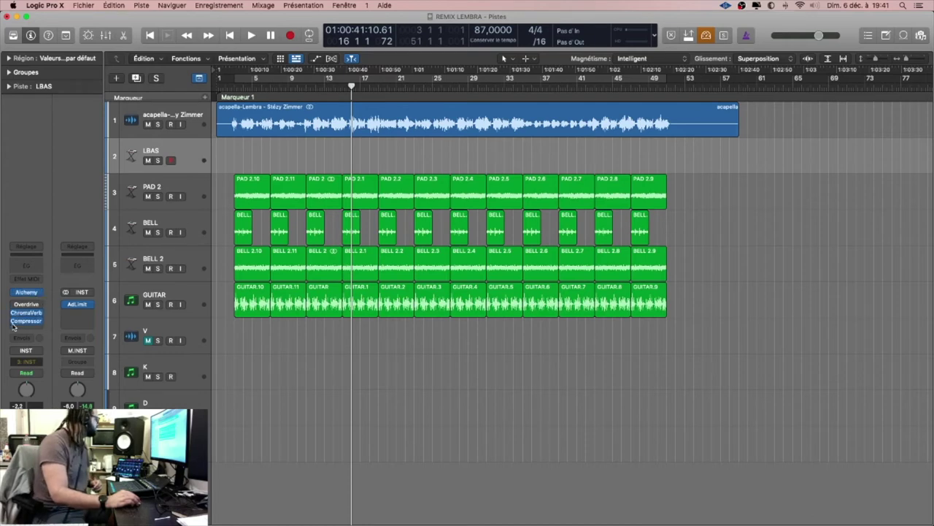
pyautogui.click(37, 291)
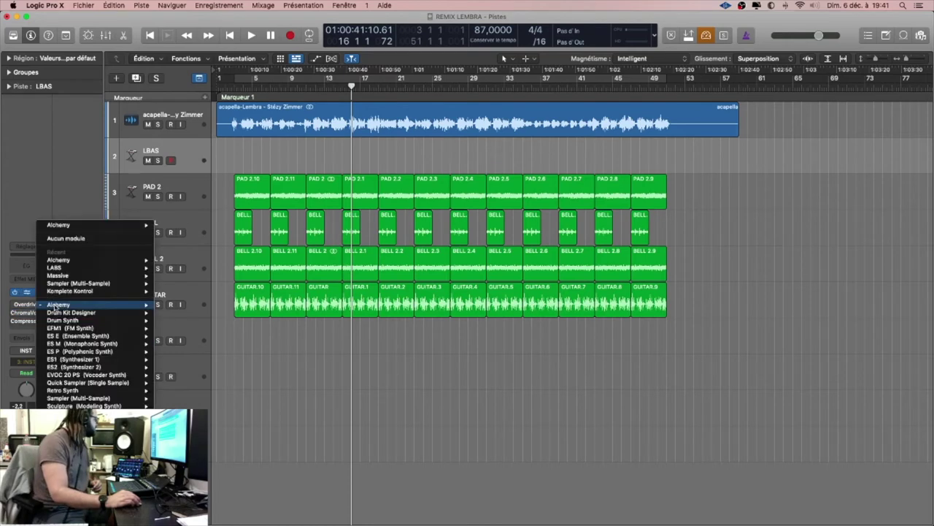
pyautogui.moveTo(132, 276)
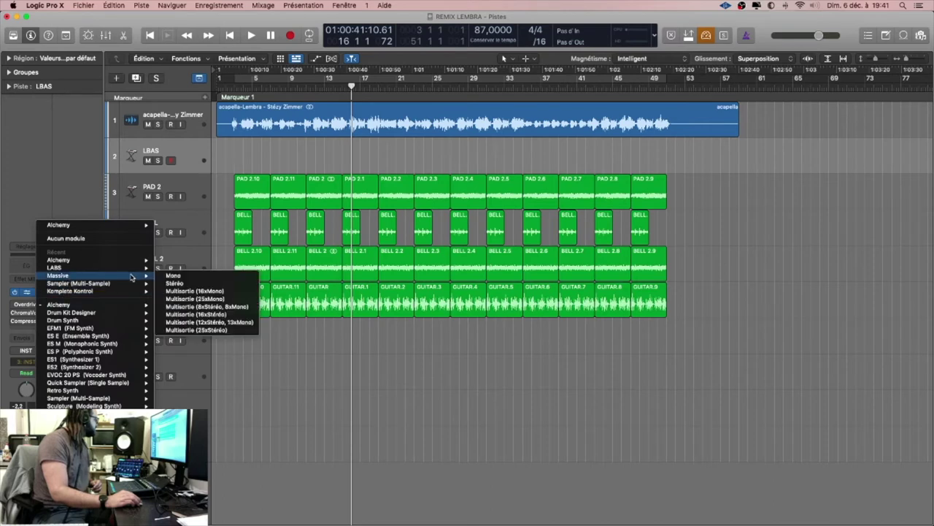
pyautogui.click(173, 282)
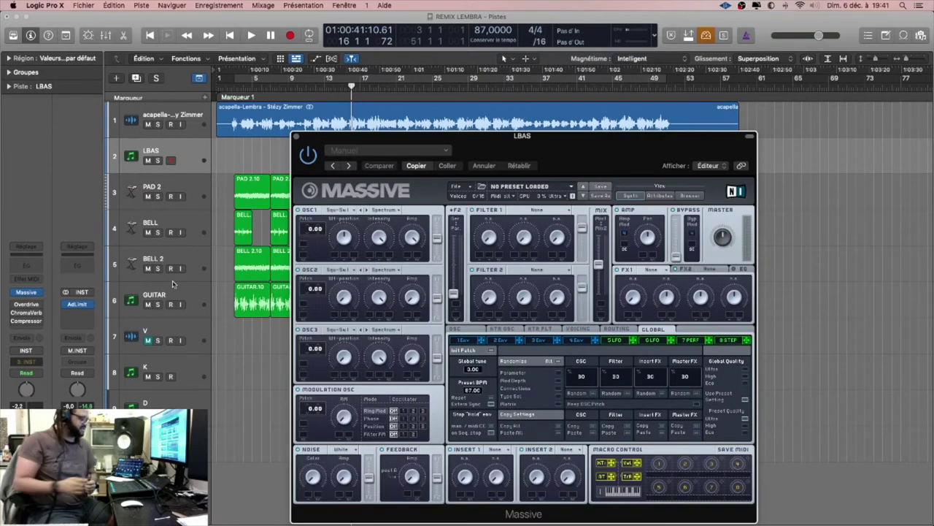
# Open Massive's preset browser and collapse the SYNTHS and Sounds folders.
pyautogui.click(690, 195)
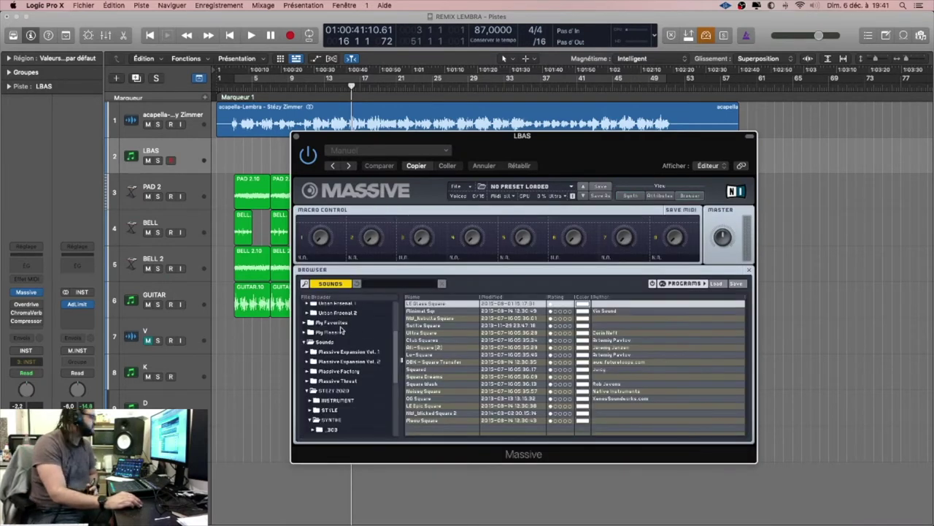
pyautogui.scroll(-2, 322, 390)
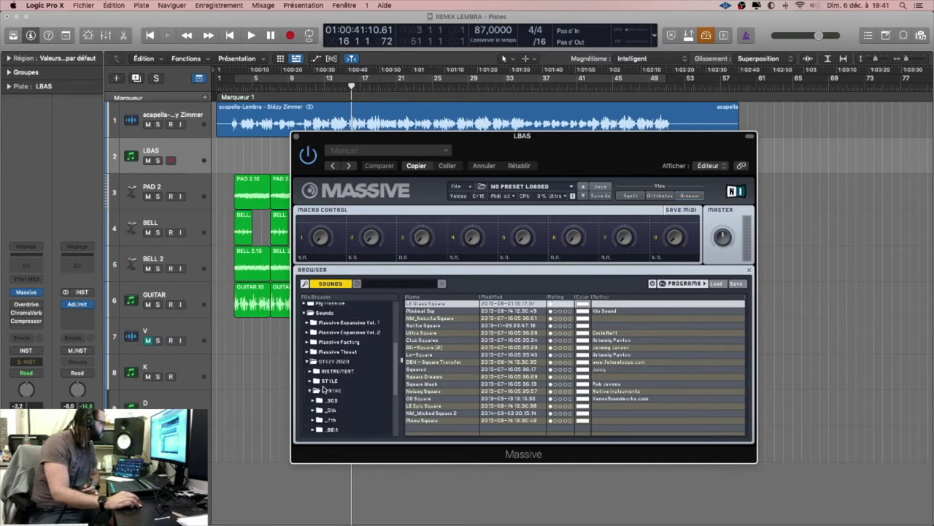
pyautogui.scroll(-3, 329, 387)
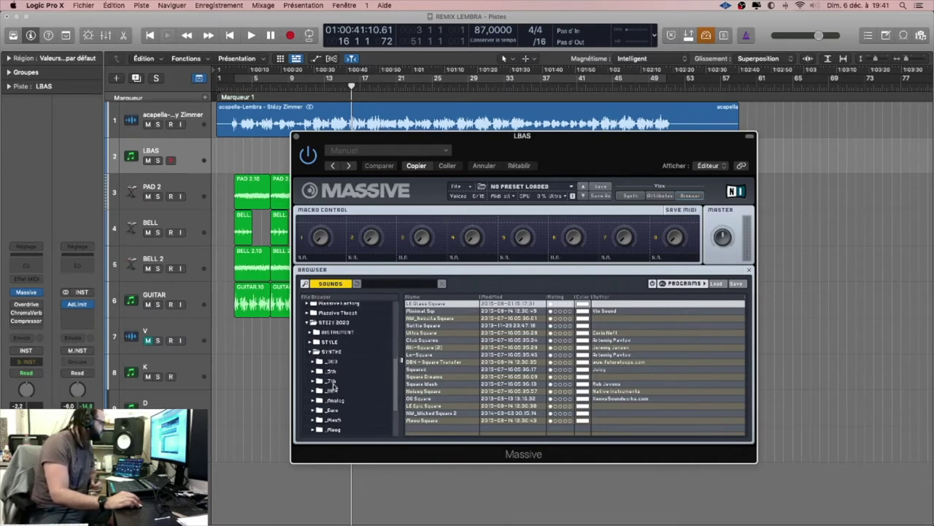
pyautogui.click(313, 351)
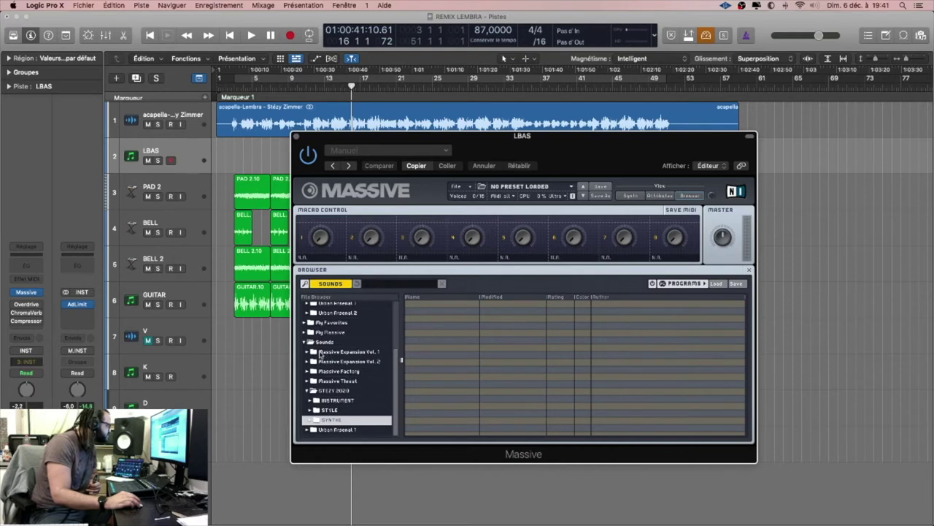
pyautogui.click(306, 343)
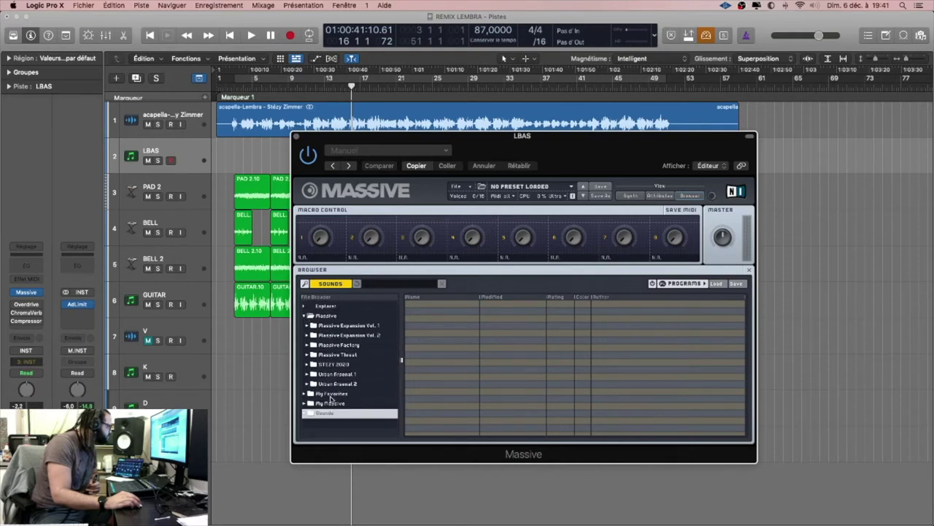
# Expand the STEZY 2020 folder under Massive and open its INSTRUMENT category.
pyautogui.click(308, 365)
pyautogui.scroll(-1, 332, 388)
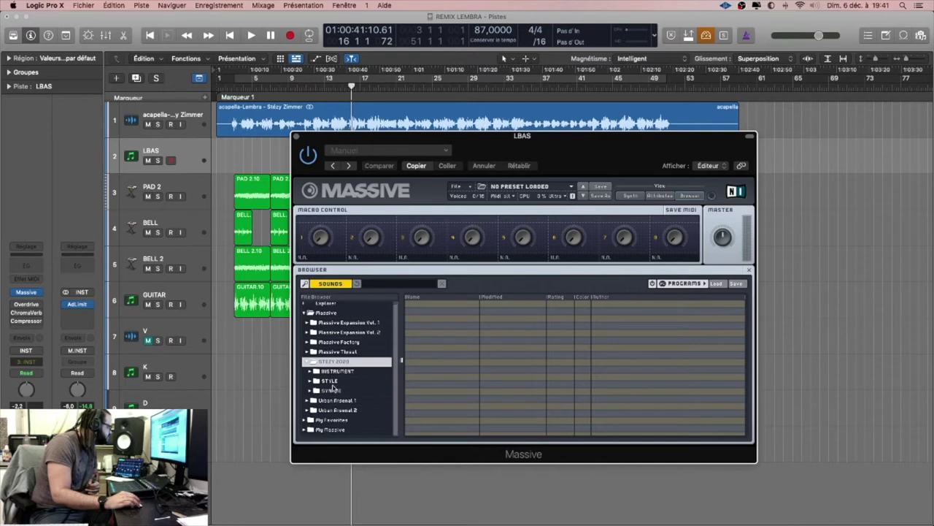
pyautogui.click(312, 391)
pyautogui.click(313, 382)
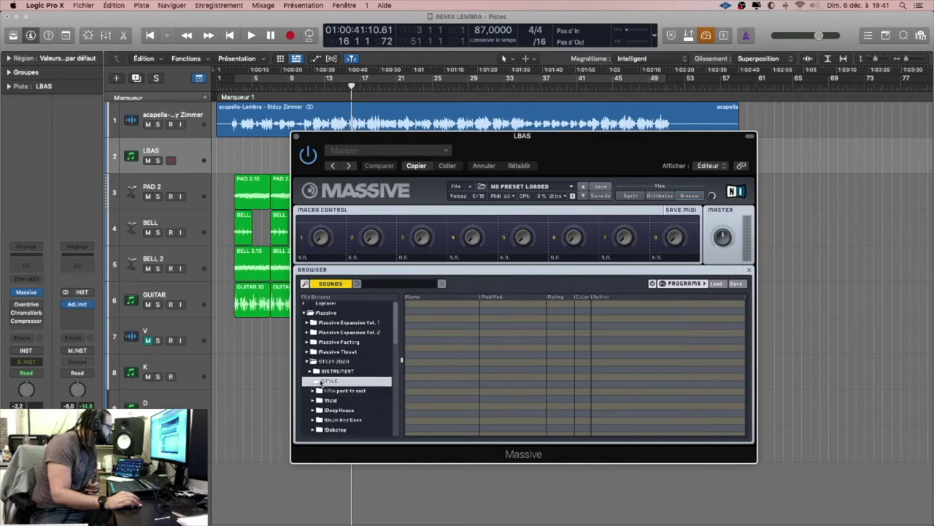
pyautogui.scroll(-3, 332, 383)
pyautogui.click(314, 343)
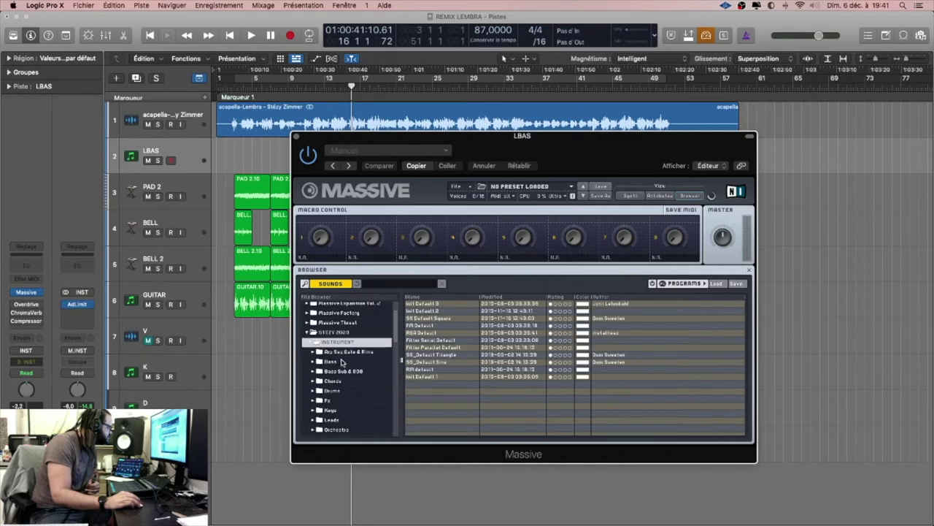
# Browse to the Bass Club folder within the Bass category and select its first preset.
pyautogui.click(329, 361)
pyautogui.click(315, 362)
pyautogui.click(339, 372)
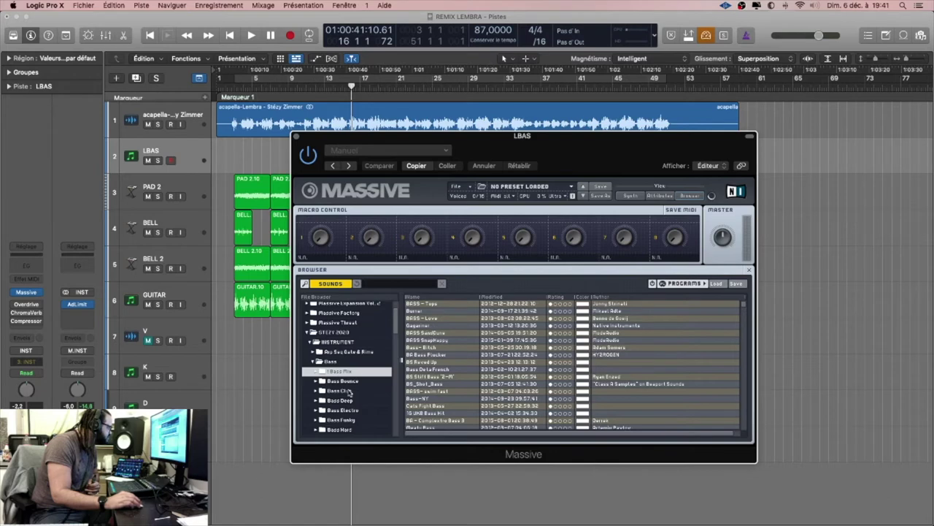
pyautogui.click(342, 392)
pyautogui.click(435, 303)
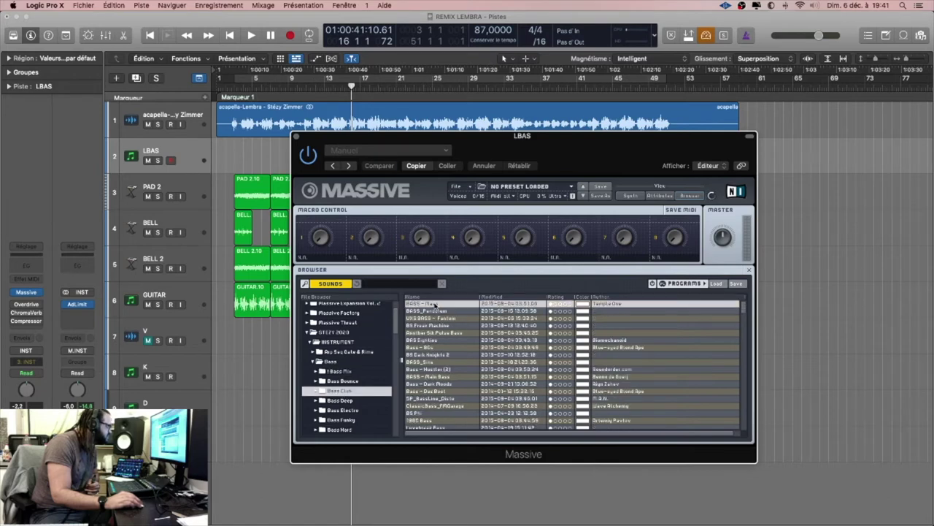
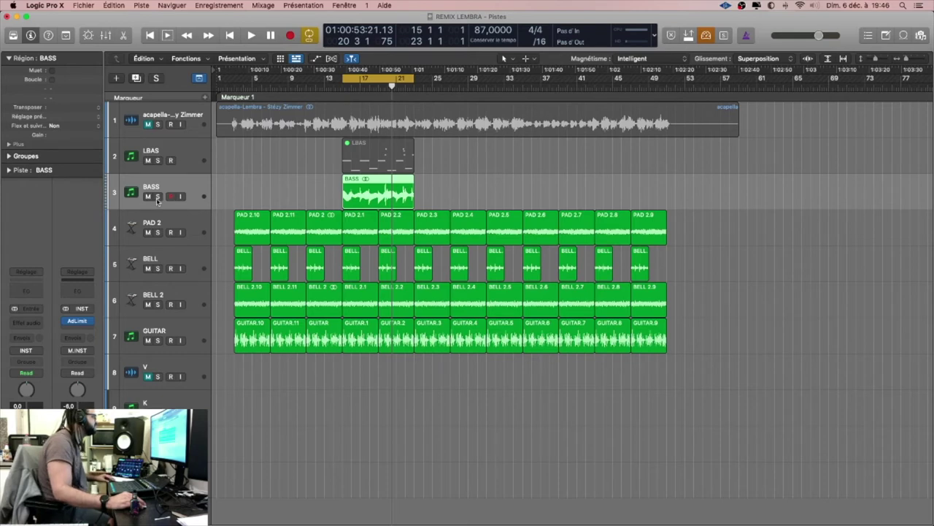
# Unmute the acapella track and listen to the cycled section with the BASS region.
pyautogui.press('space')
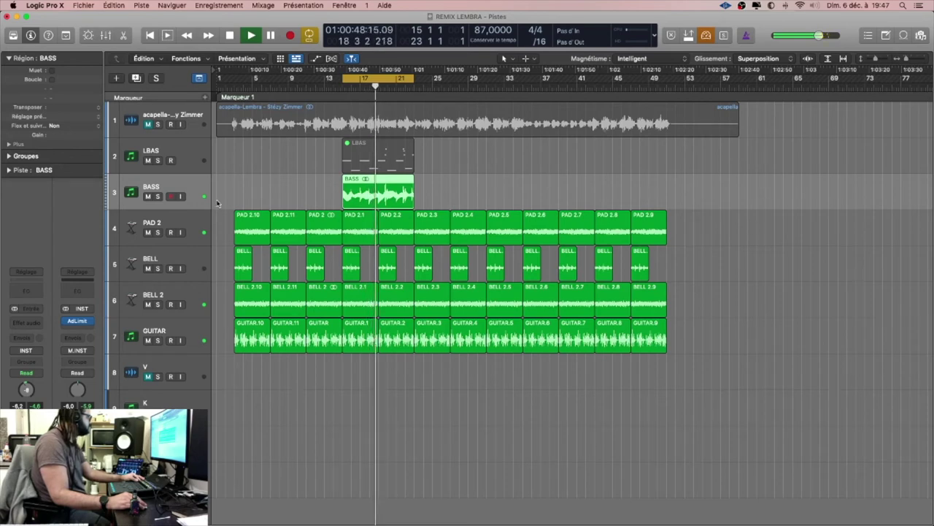
pyautogui.click(353, 168)
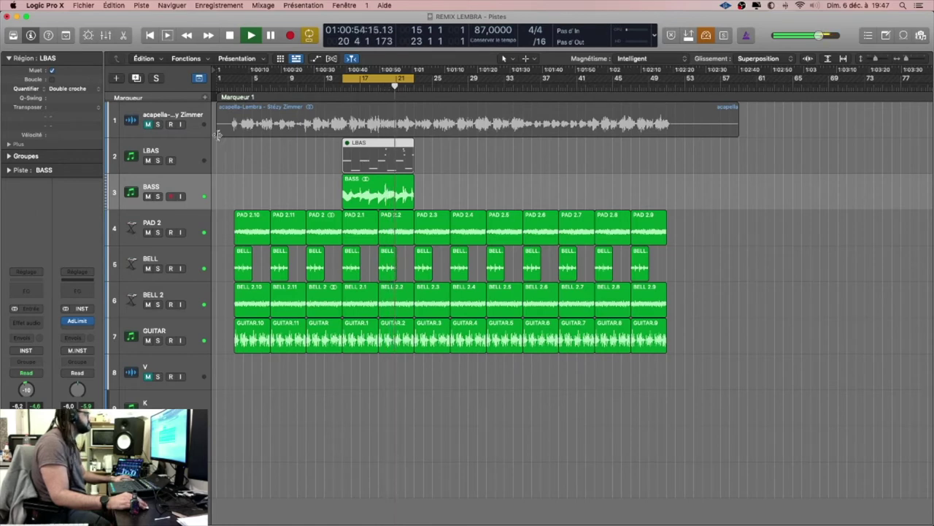
pyautogui.click(149, 125)
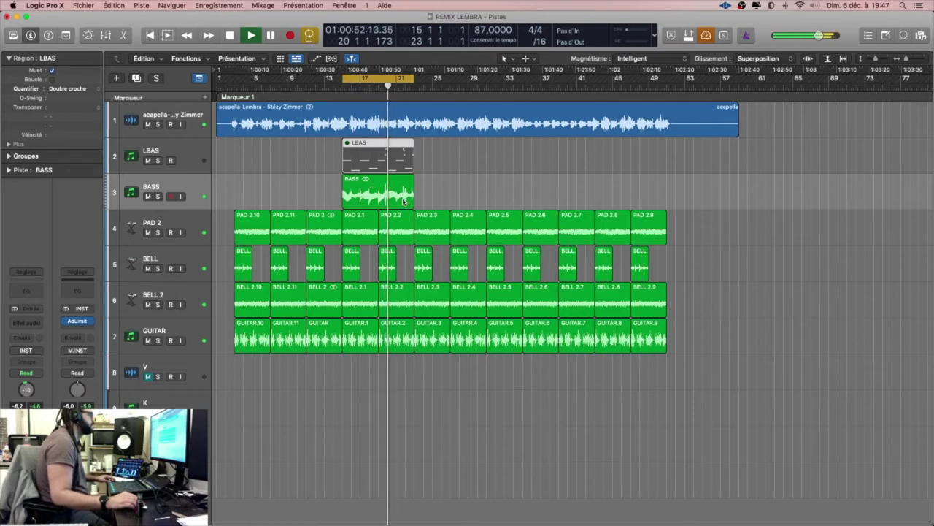
pyautogui.press('space')
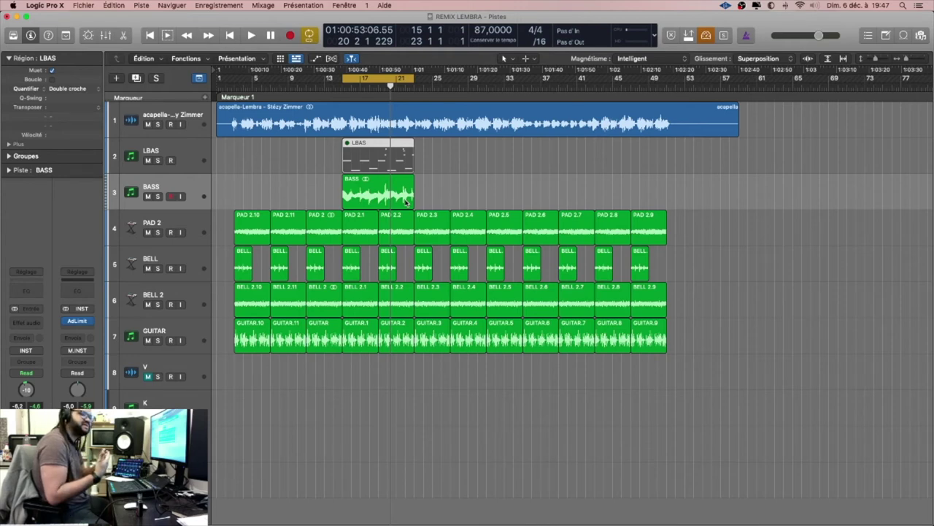
# Shorten the BASS region to the four bars from 15 to 19 and fit the cycle range to it.
pyautogui.scroll(-1, 401, 205)
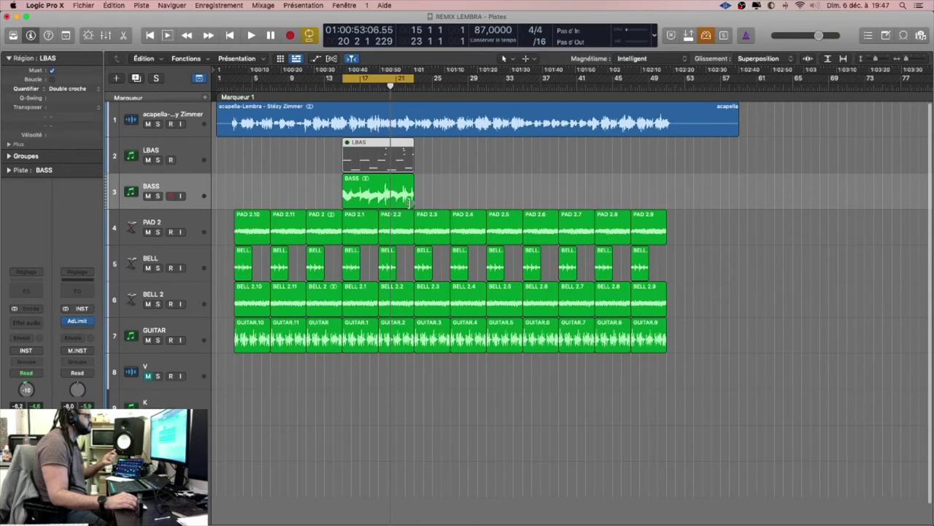
pyautogui.moveTo(410, 198); pyautogui.dragTo(409, 202)
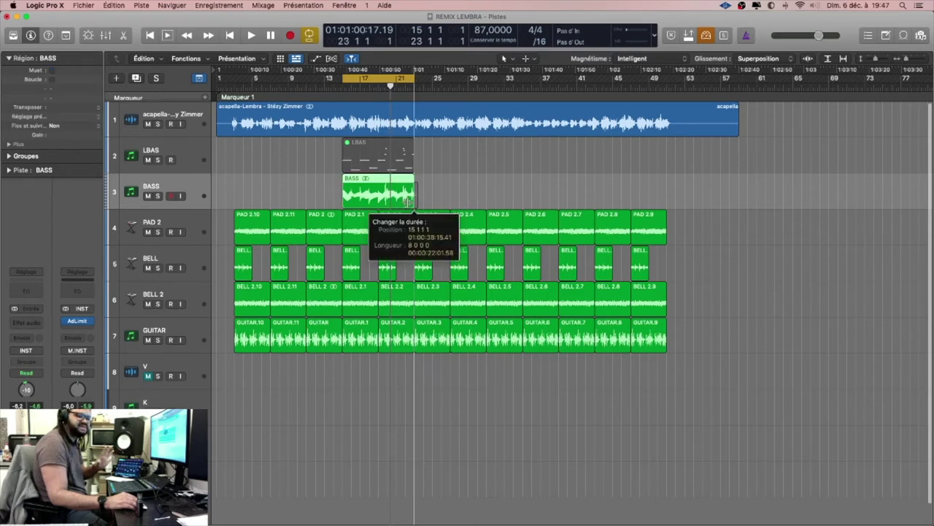
pyautogui.moveTo(409, 203); pyautogui.dragTo(376, 203)
pyautogui.click(443, 198)
pyautogui.click(370, 196)
pyautogui.hscroll(1, 369, 201)
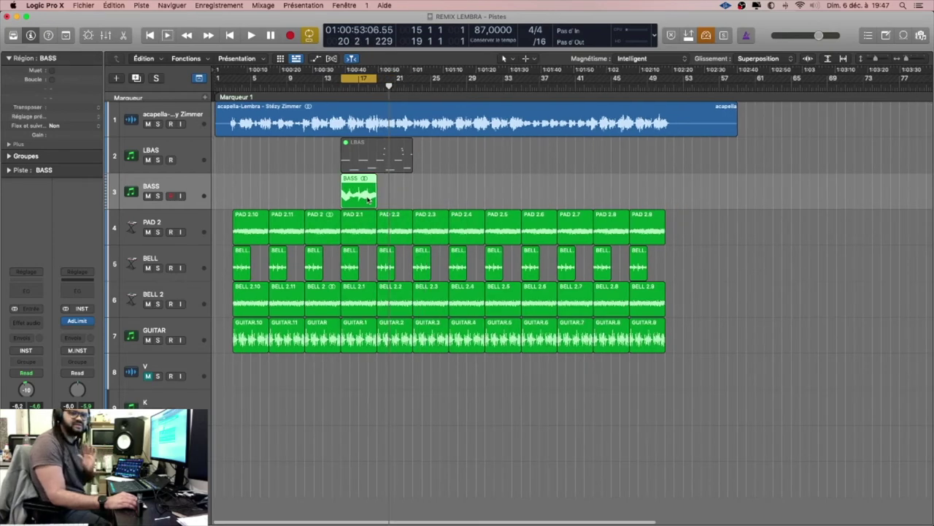
# Turn off cycle playback and listen to the shortened BASS region in the mix from about bar 14.
pyautogui.press('space')
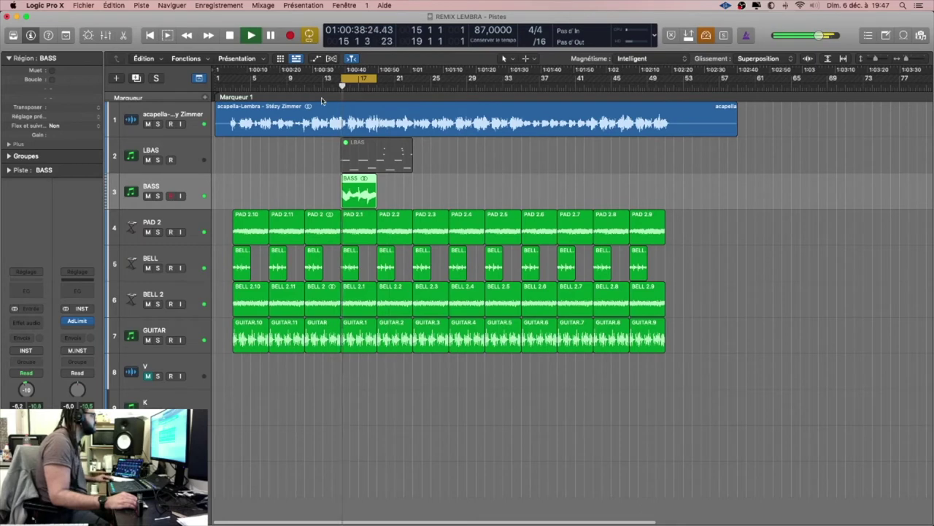
pyautogui.press('space')
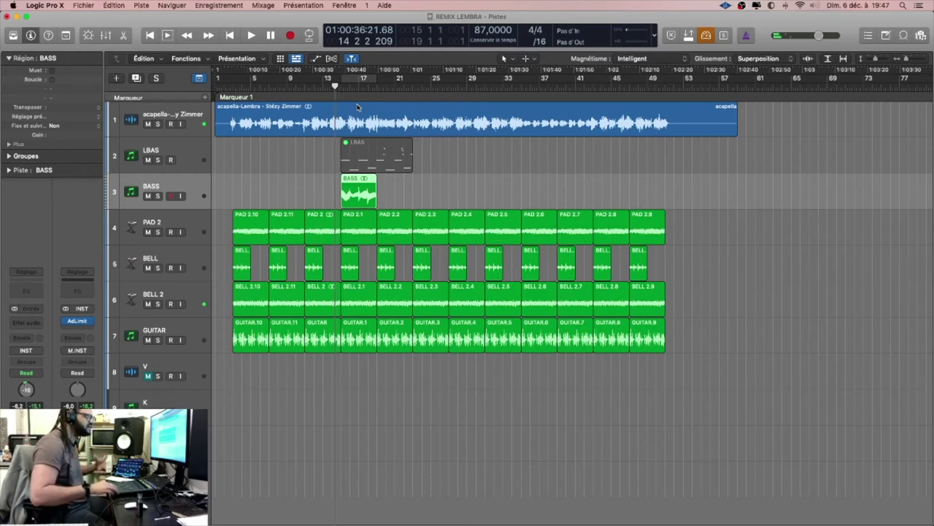
pyautogui.press('space')
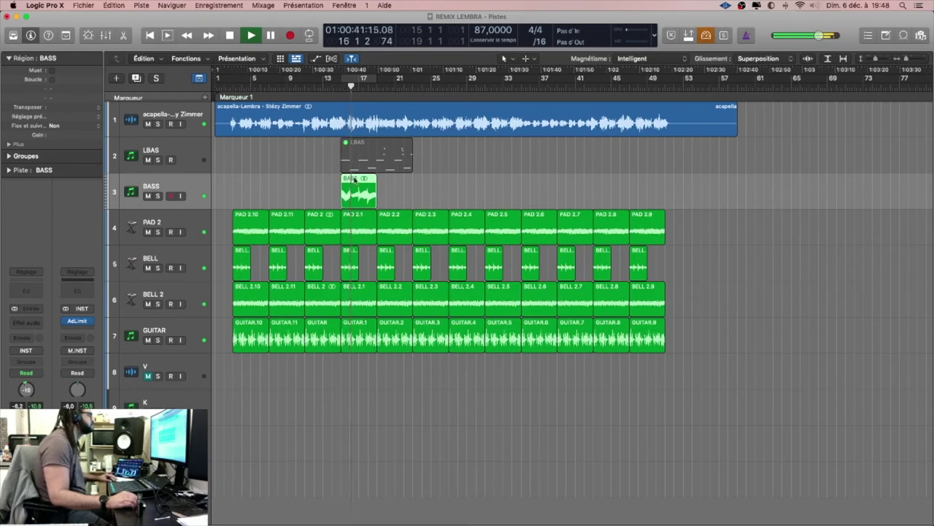
pyautogui.scroll(5, 374, 189)
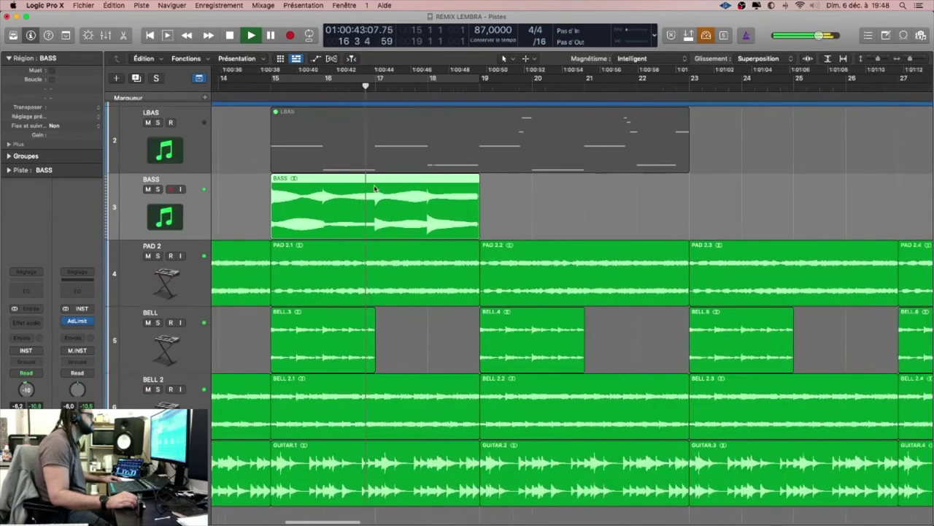
pyautogui.scroll(-5, 375, 188)
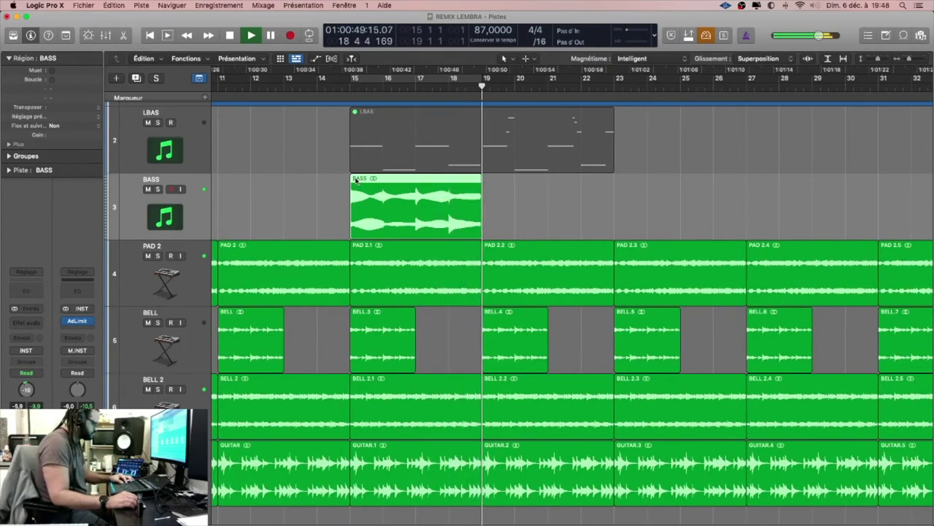
pyautogui.scroll(-5, 394, 175)
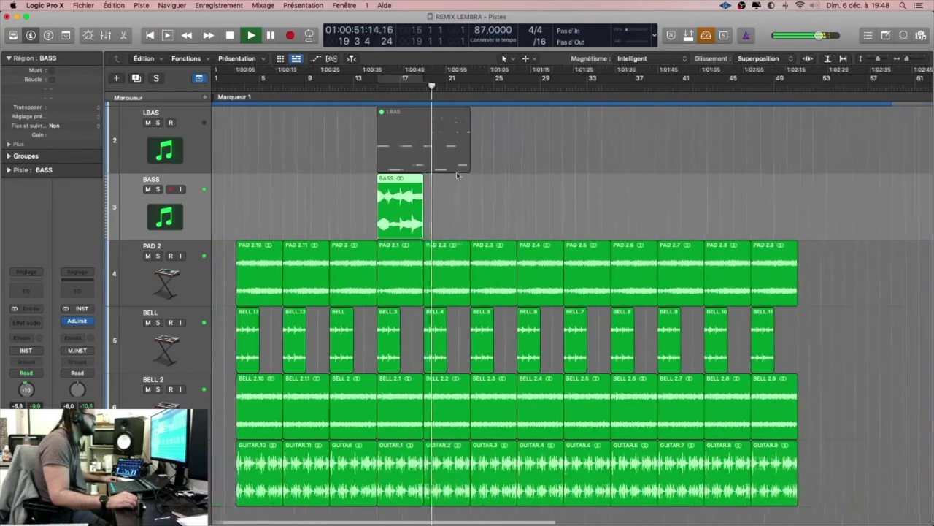
# Stop playback and delete the muted region on the LBAS track.
pyautogui.click(353, 156)
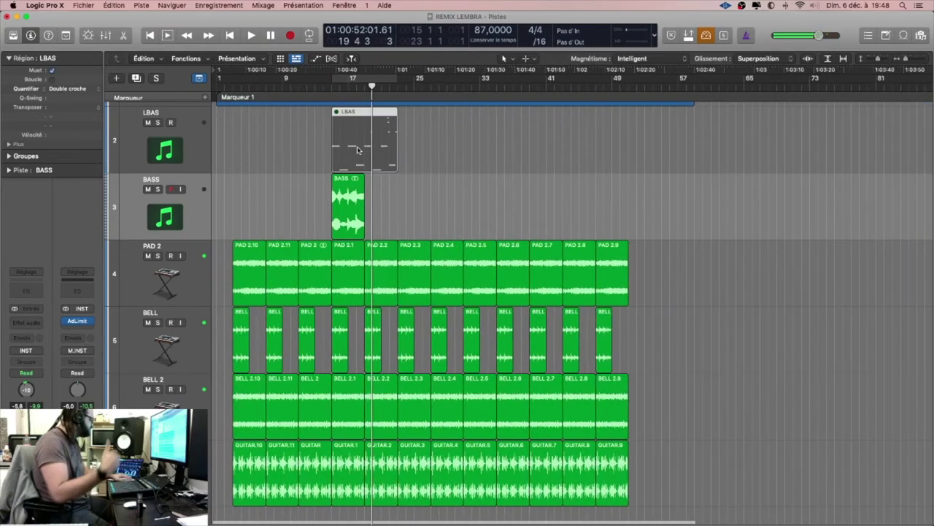
pyautogui.press('Delete')
pyautogui.scroll(-5, 421, 113)
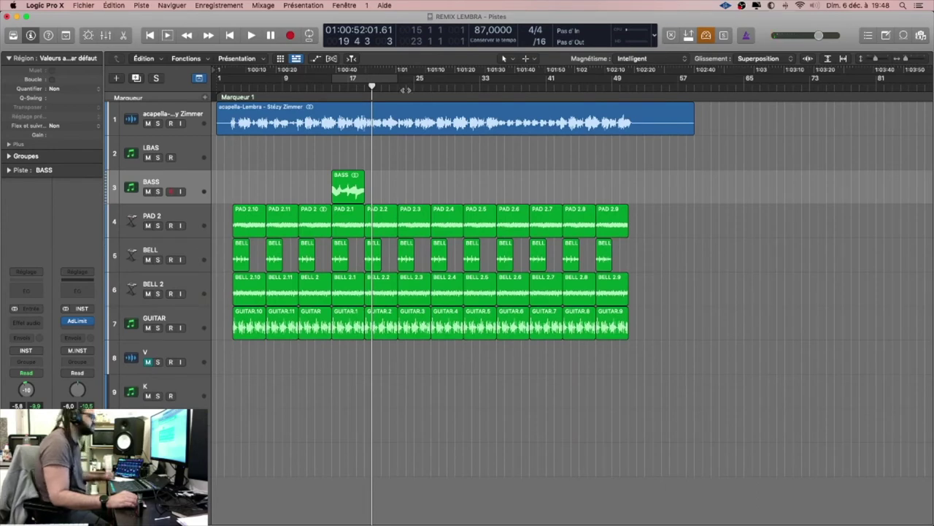
# Create arrangement markers at bars 15 and 19.
pyautogui.click(398, 89)
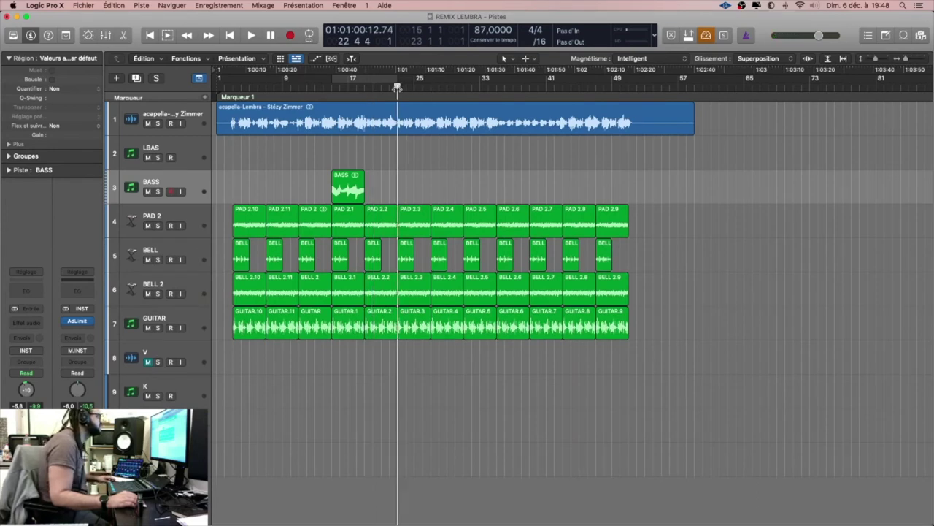
pyautogui.click(332, 88)
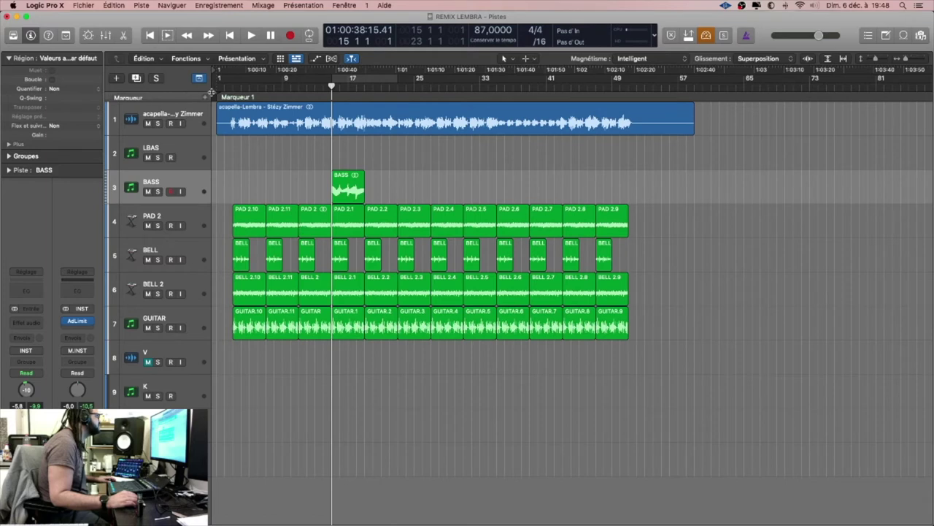
pyautogui.click(205, 98)
pyautogui.click(365, 88)
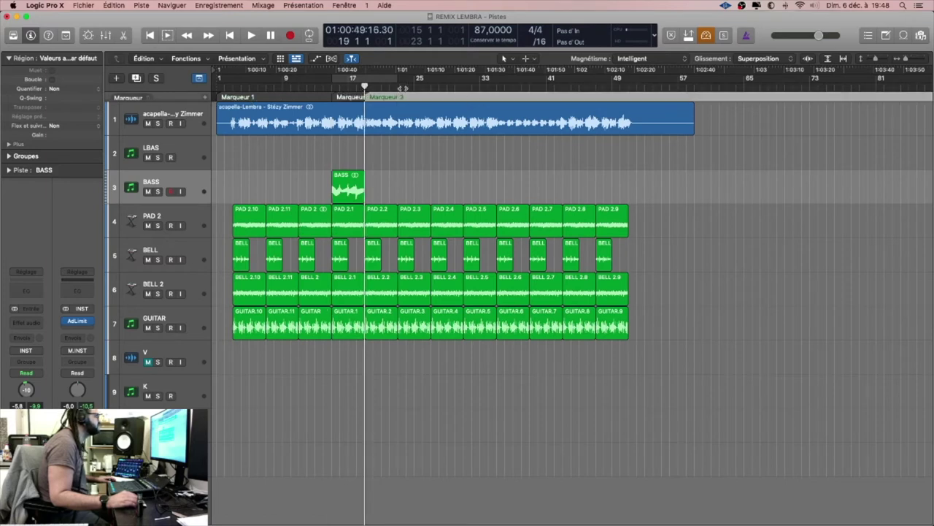
# Listen to the vocal from about bar 24 and create markers at bars 27 and 31.
pyautogui.click(406, 88)
pyautogui.press('space')
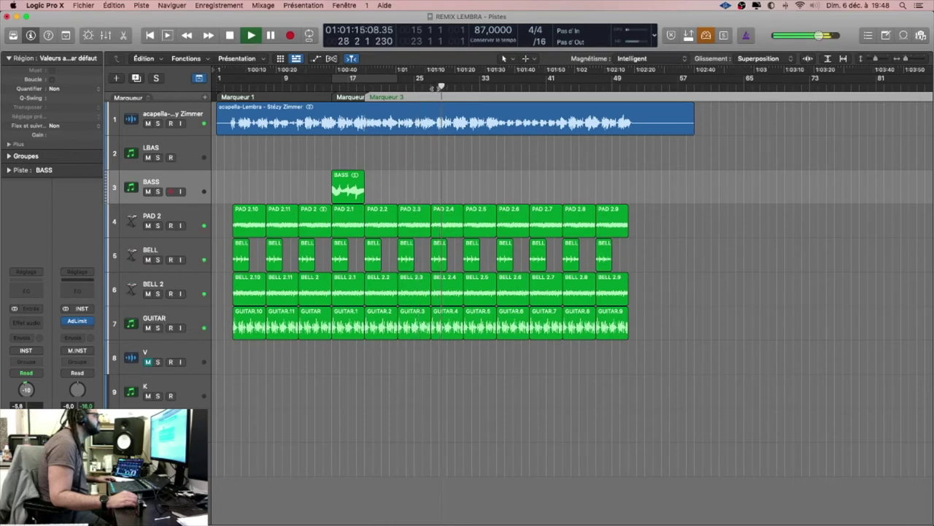
pyautogui.press('space')
pyautogui.click(432, 87)
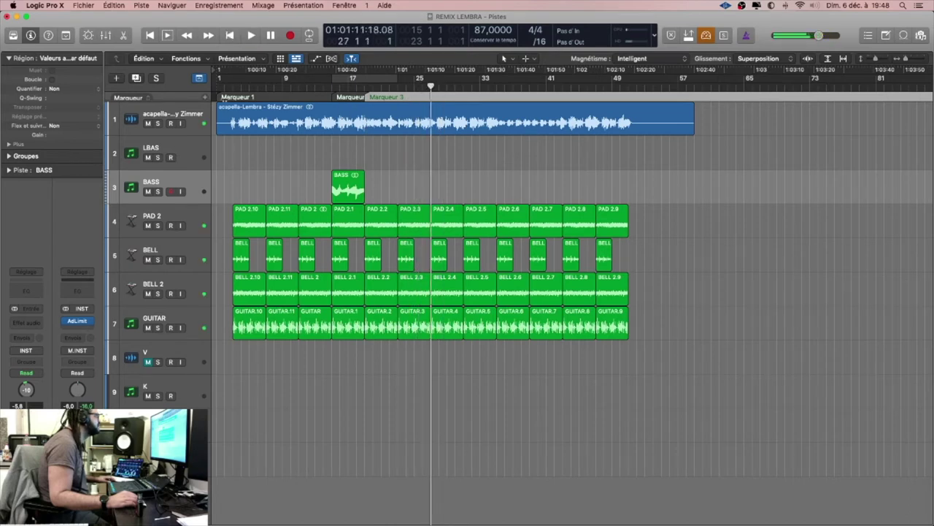
pyautogui.click(206, 97)
pyautogui.click(463, 86)
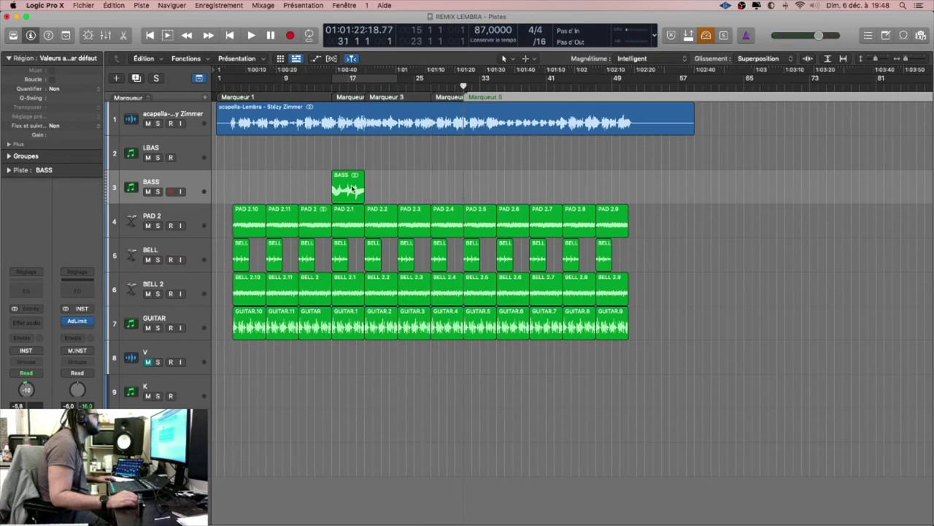
# Copy the BASS region to bars 27 and 31, and move Marqueur 5 to about bar 35.
pyautogui.moveTo(351, 187); pyautogui.dragTo(460, 188)
pyautogui.press('space')
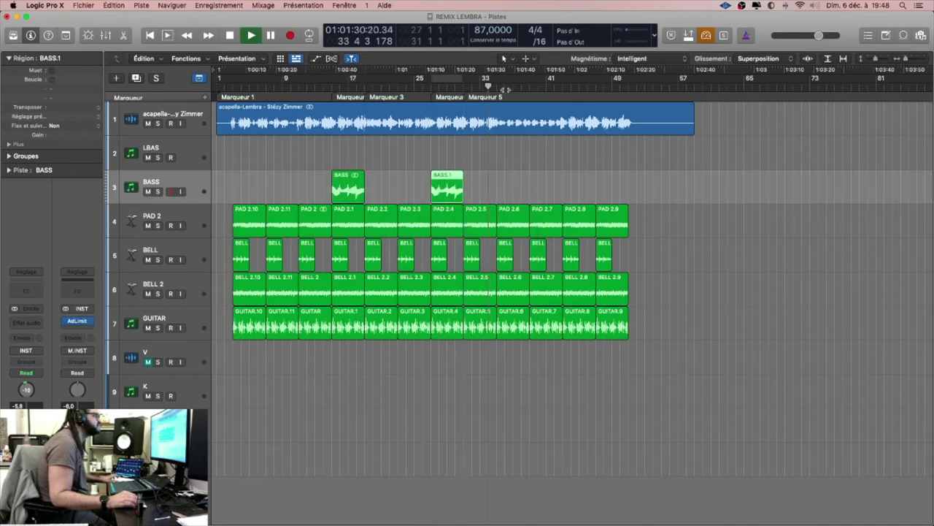
pyautogui.click(462, 191)
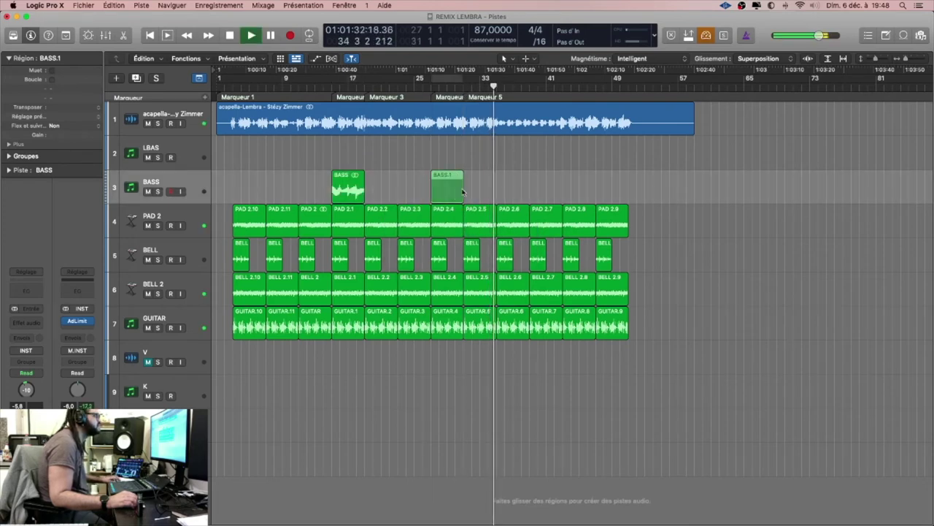
pyautogui.moveTo(463, 191); pyautogui.dragTo(479, 154)
pyautogui.press('space')
pyautogui.moveTo(471, 97); pyautogui.dragTo(501, 97)
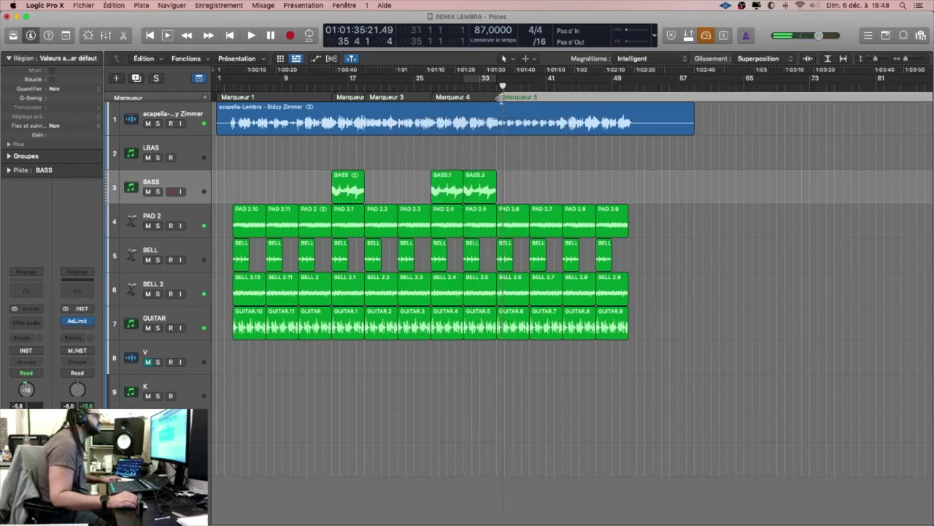
# Copy the two BASS regions spanning bars 27 to 35 so that the copies start at bar 43.
pyautogui.press('space')
pyautogui.click(567, 88)
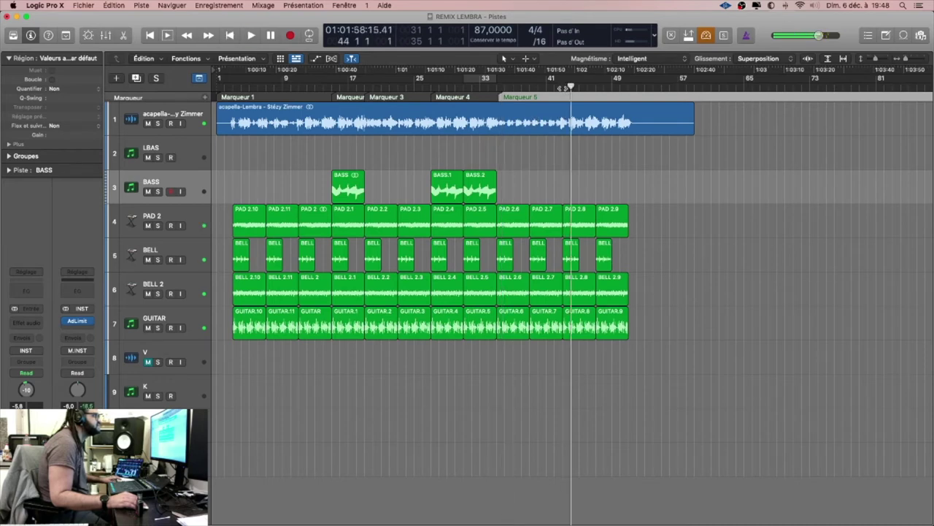
pyautogui.moveTo(512, 186); pyautogui.dragTo(580, 191)
# Copy the BASS region at bar 15 to bar 11 and save the project.
pyautogui.click(307, 88)
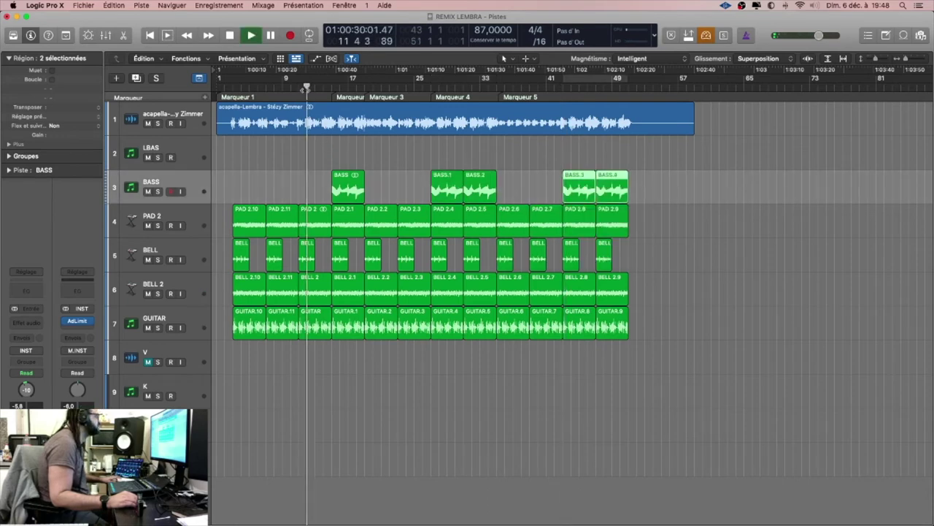
pyautogui.press('space')
pyautogui.moveTo(336, 186); pyautogui.dragTo(300, 184)
pyautogui.press('super+s')
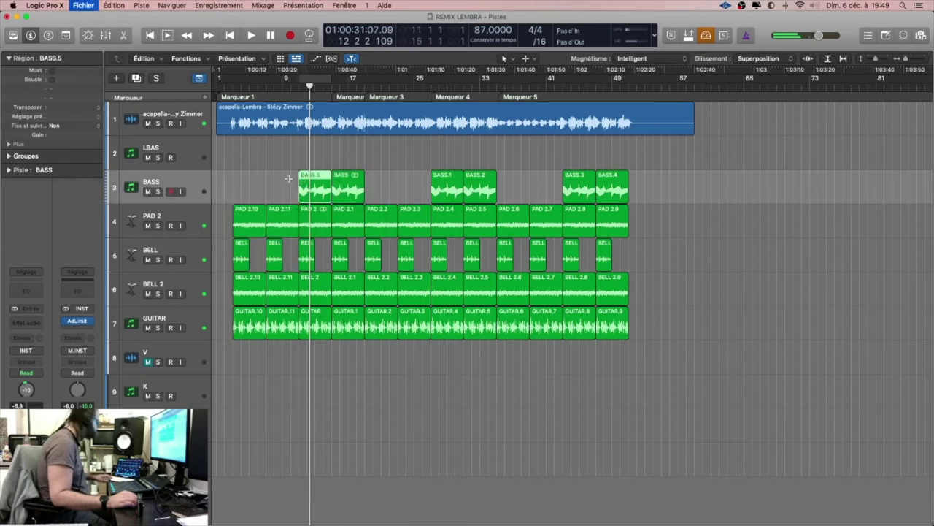
# Play the arrangement from about bar 3 to check the bass entry at bar 11, and inspect the LBAS and BASS channel strips.
pyautogui.click(250, 88)
pyautogui.click(239, 87)
pyautogui.press('space')
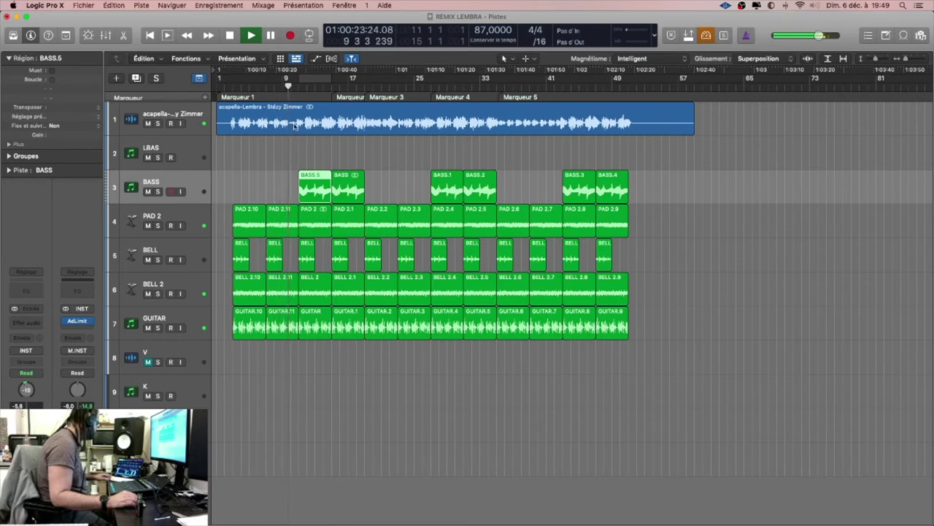
pyautogui.press('super+s')
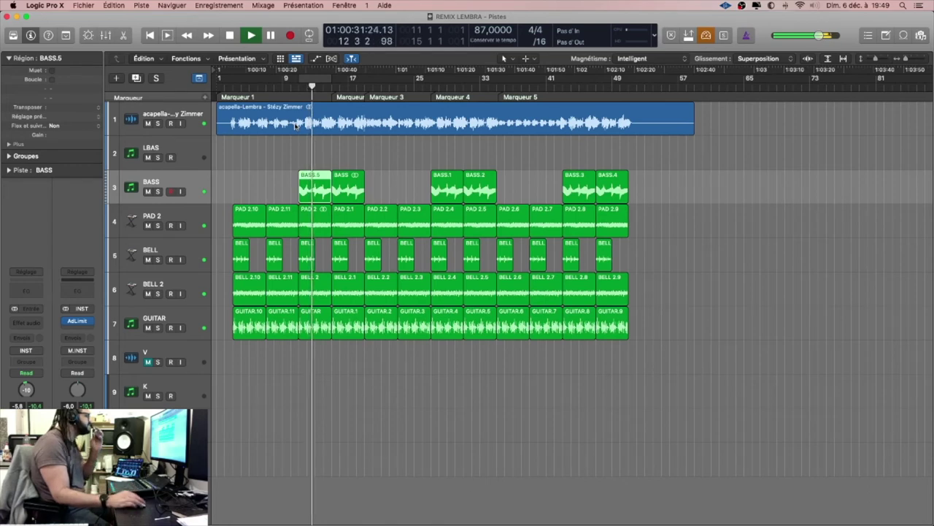
pyautogui.click(202, 159)
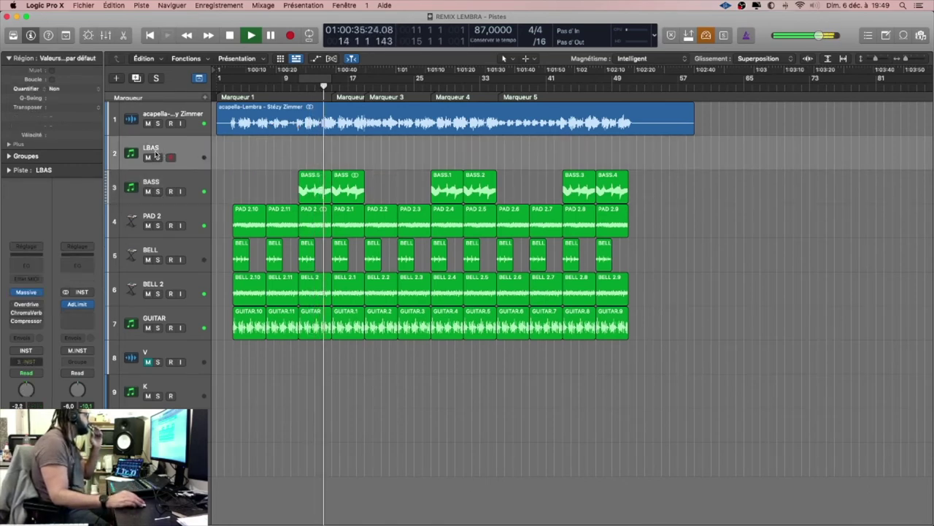
pyautogui.press('Down')
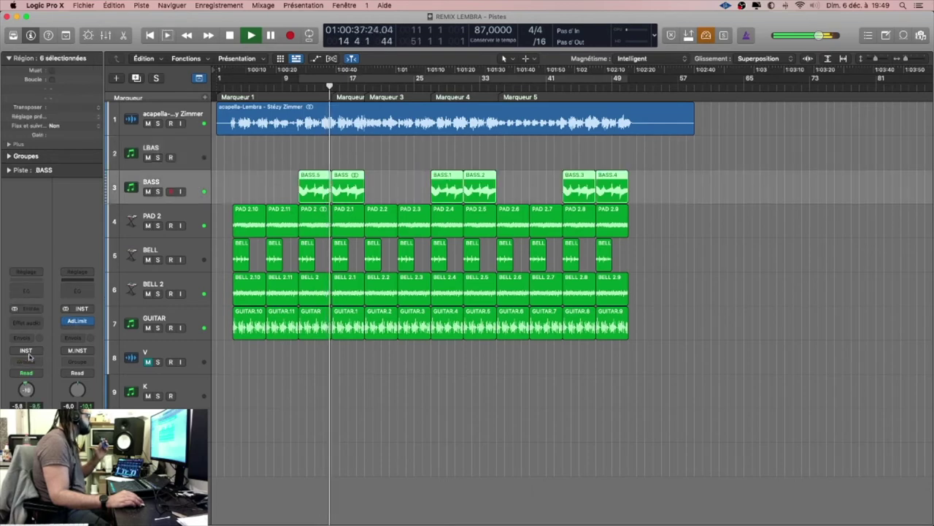
pyautogui.click(32, 351)
pyautogui.click(32, 352)
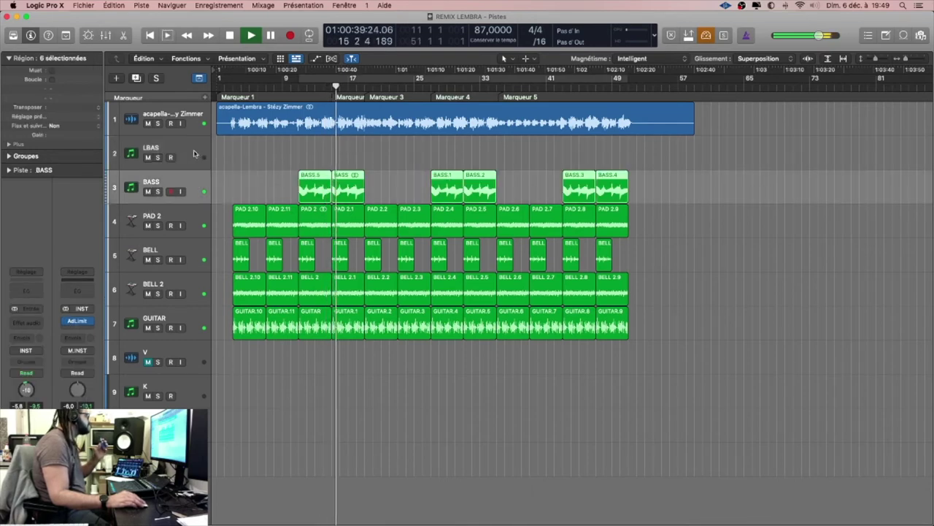
pyautogui.press('Up')
pyautogui.moveTo(29, 296)
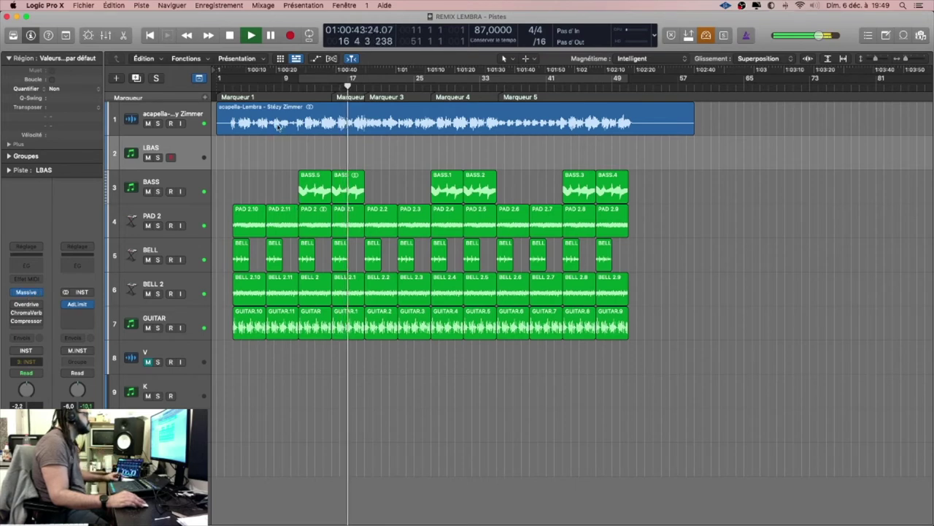
pyautogui.press('space')
# Set the cycle range to bars 19 to 27 and play it with the LBAS track armed for recording.
pyautogui.moveTo(365, 82); pyautogui.dragTo(435, 85)
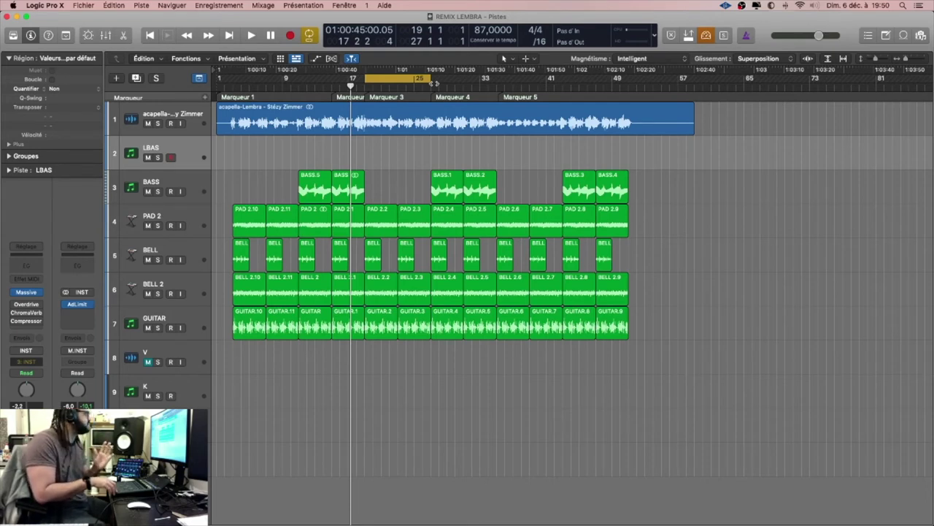
pyautogui.press('space')
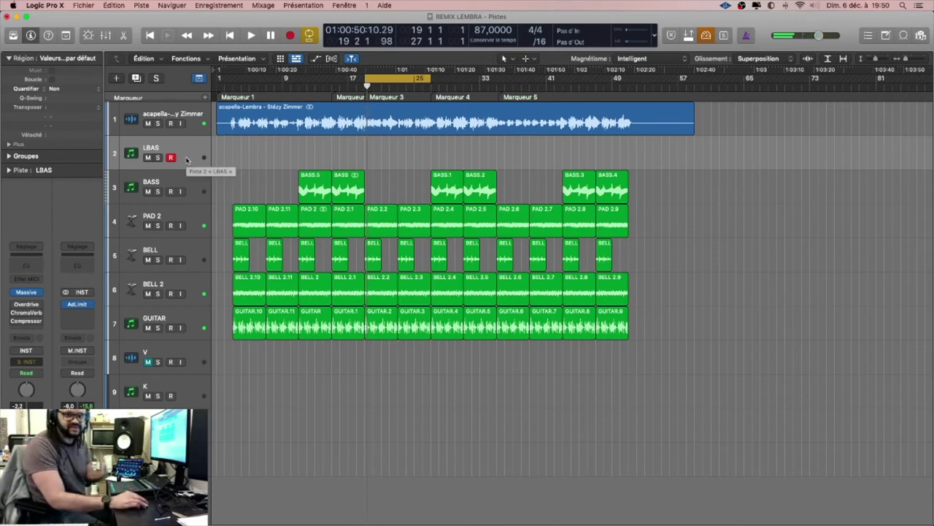
pyautogui.moveTo(41, 291)
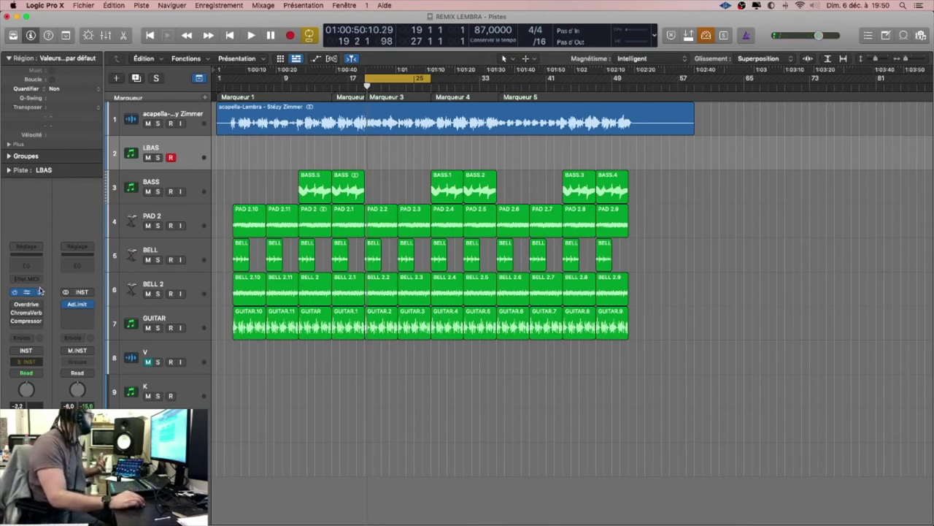
pyautogui.press('space')
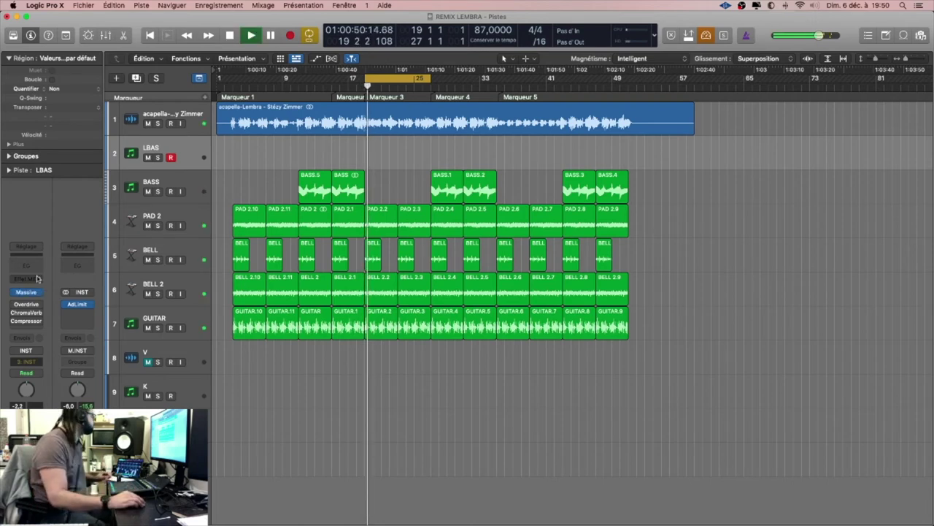
pyautogui.press('space')
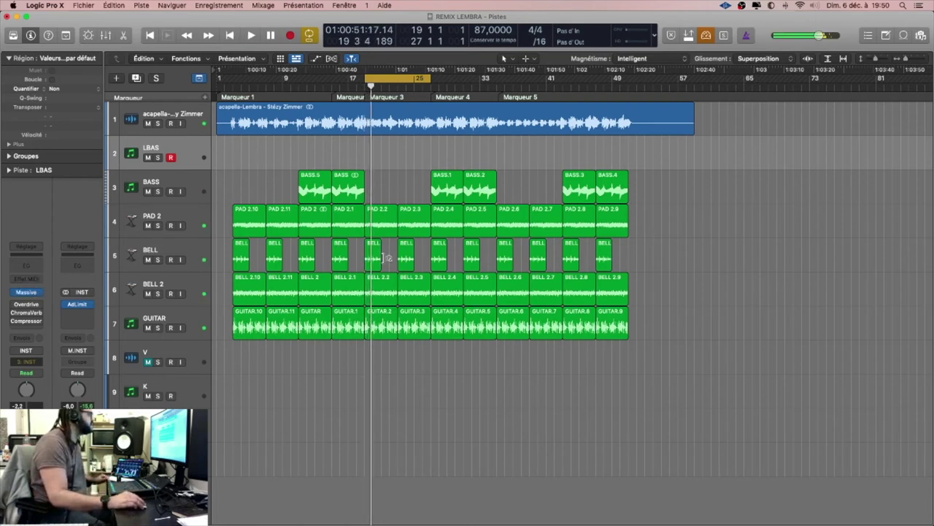
# Mute the two GUITAR regions between bars 19 and 27 and play the section.
pyautogui.moveTo(389, 343); pyautogui.dragTo(414, 328)
pyautogui.hotkey('ctrl', 'm')
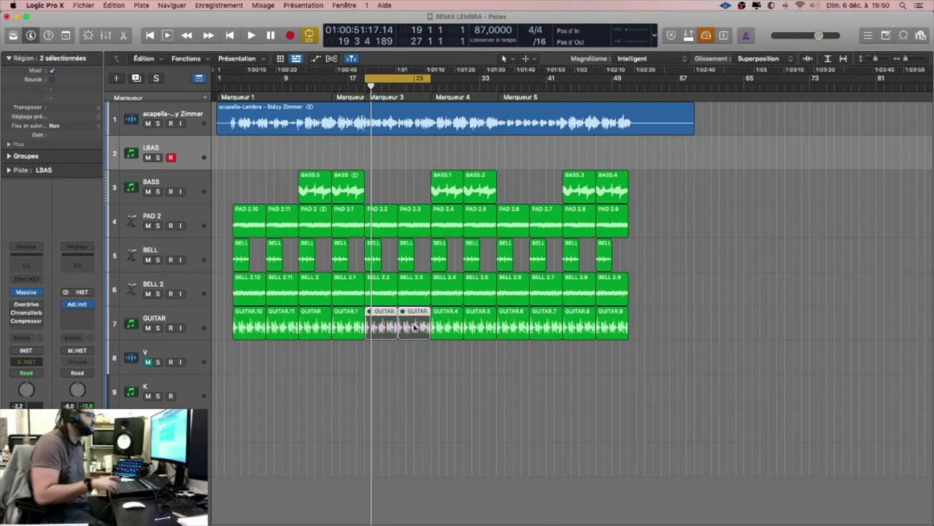
pyautogui.press('space')
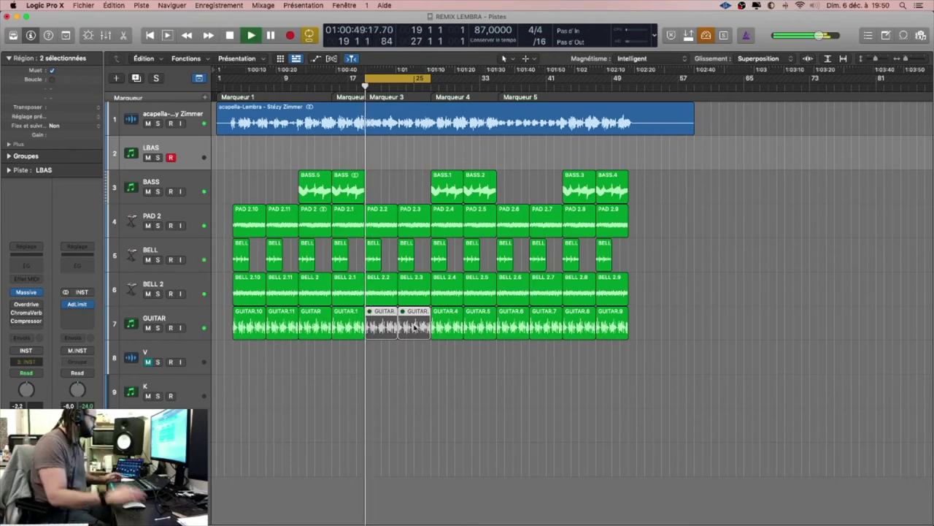
pyautogui.press('space')
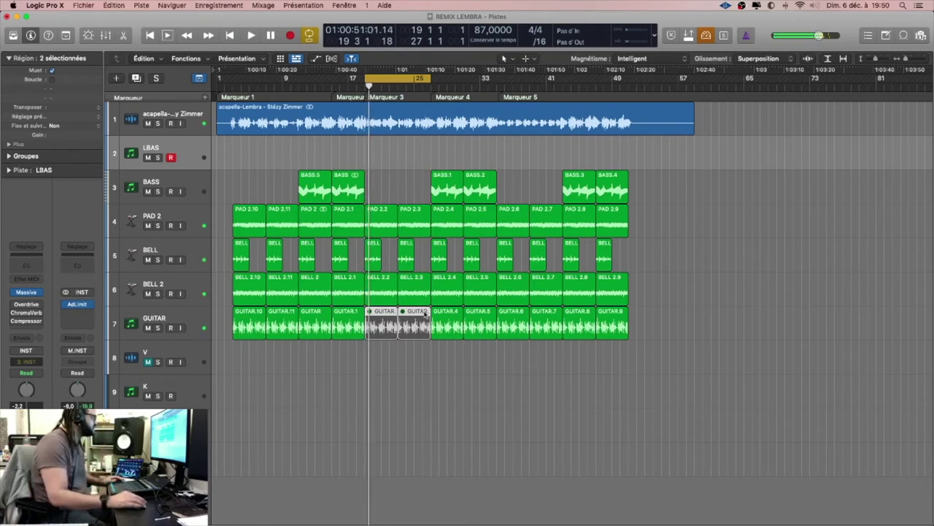
# Mute the BELL 2.2 and BELL 2.3 regions on the BELL 2 track.
pyautogui.click(395, 290)
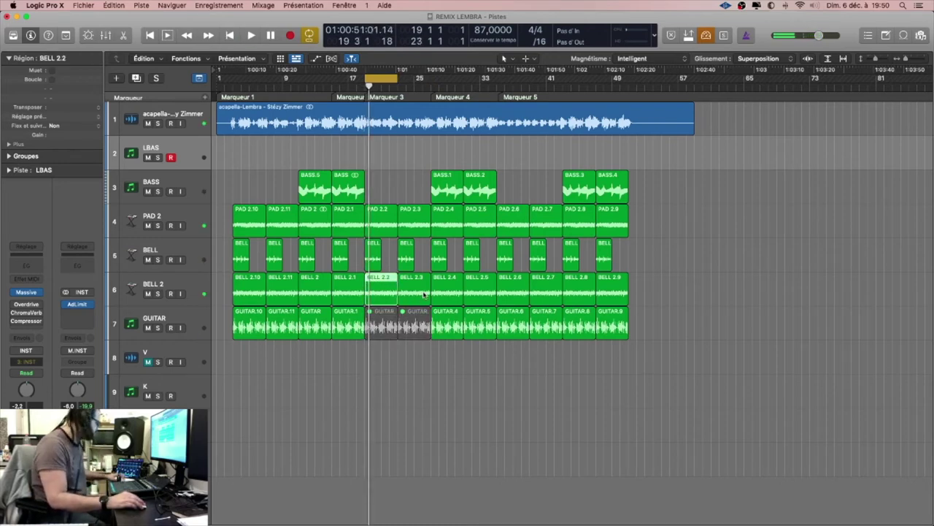
pyautogui.hotkey('ctrl', 'm')
pyautogui.click(424, 293)
pyautogui.hotkey('ctrl', 'm')
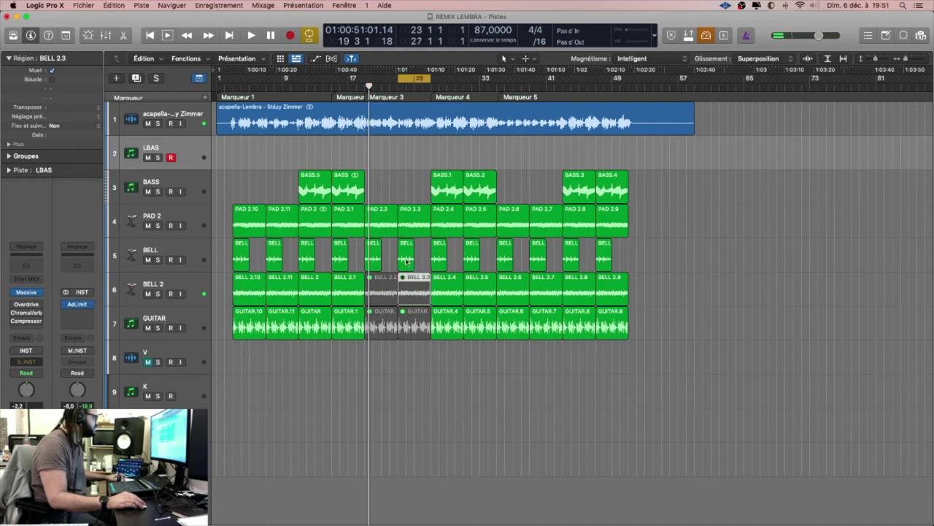
# Play the thinned-out section from bar 19, checking the remaining PAD 2 and BELL regions by ear.
pyautogui.press('space')
pyautogui.click(385, 227)
pyautogui.keyDown('shift'); pyautogui.click(409, 232); pyautogui.keyUp('shift')
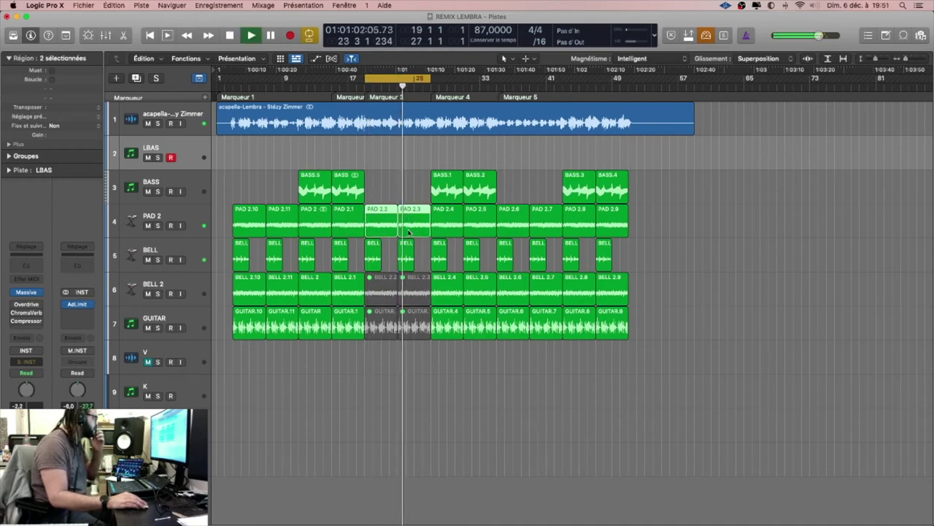
pyautogui.click(389, 219)
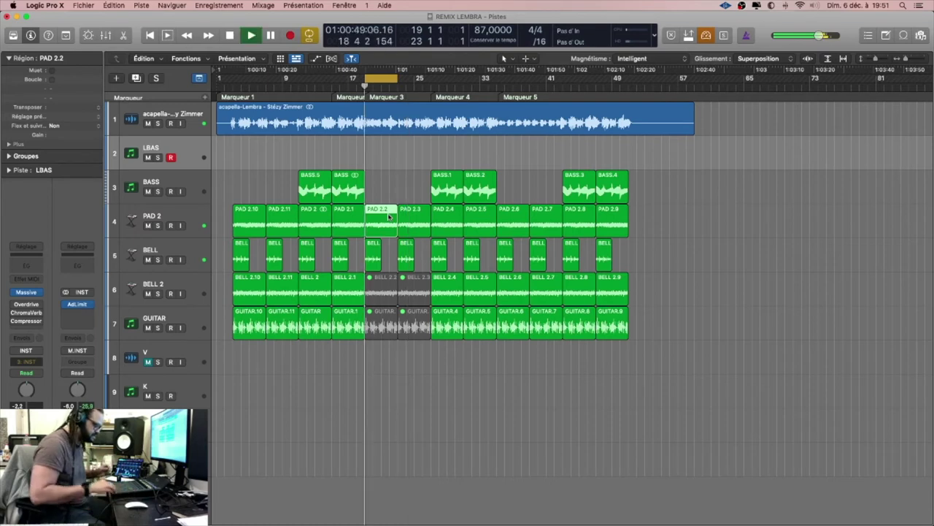
pyautogui.click(377, 261)
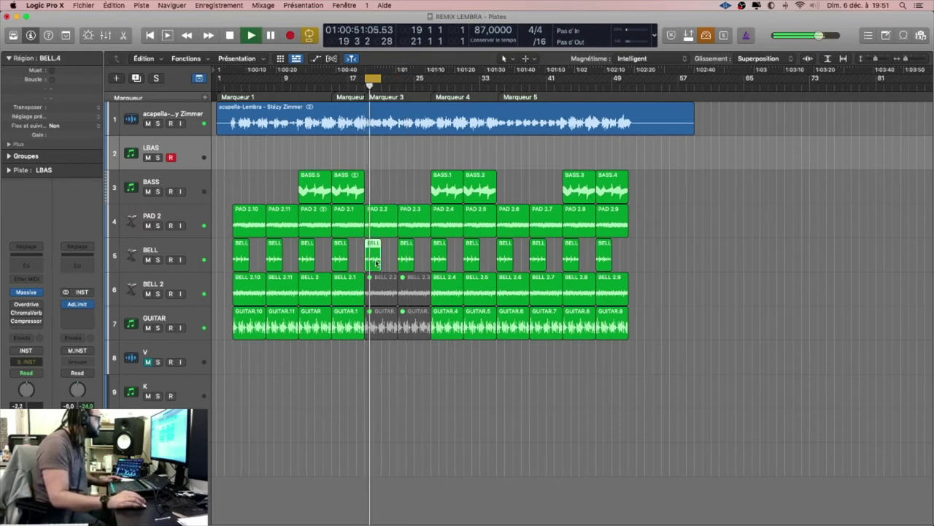
pyautogui.click(384, 219)
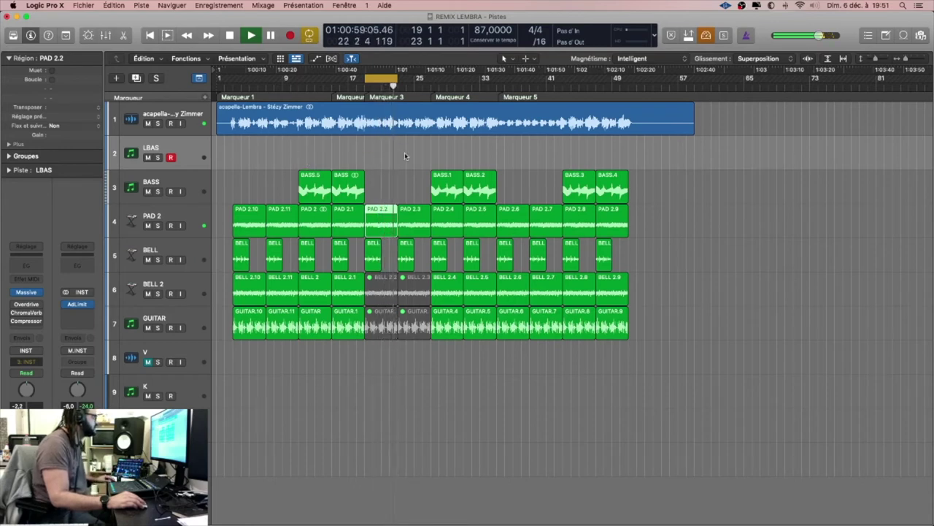
pyautogui.press('space')
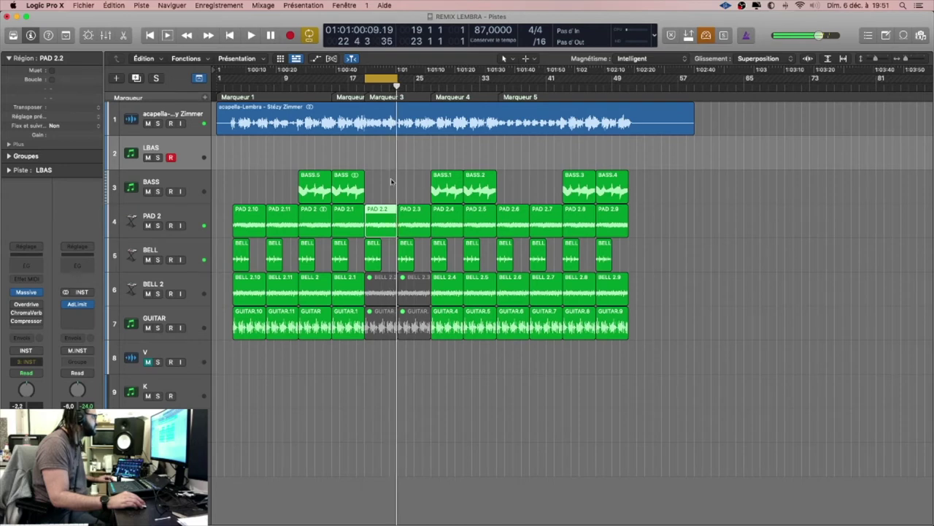
# Duplicate the PAD 2 track with its settings and move the PAD 2.2 and PAD 2.3 regions onto the new track.
pyautogui.click(203, 224)
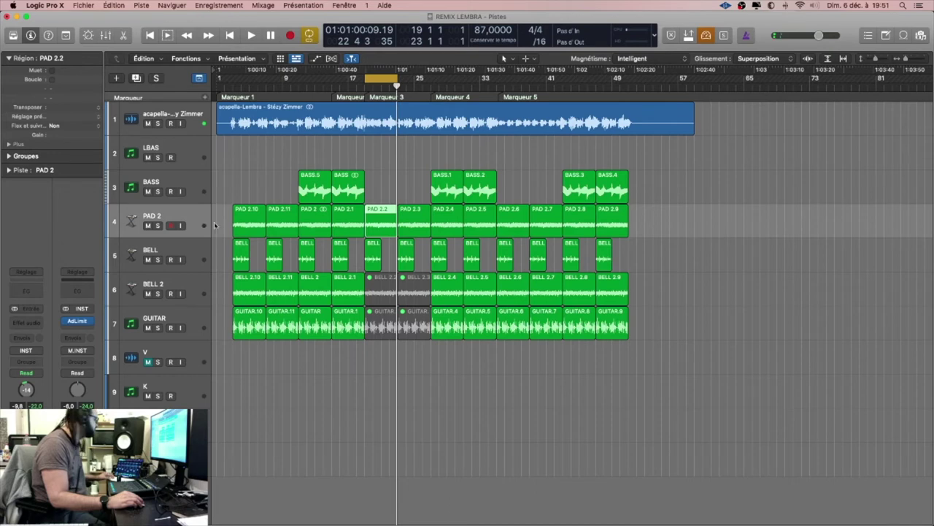
pyautogui.press('super+d')
pyautogui.moveTo(366, 249); pyautogui.dragTo(406, 268)
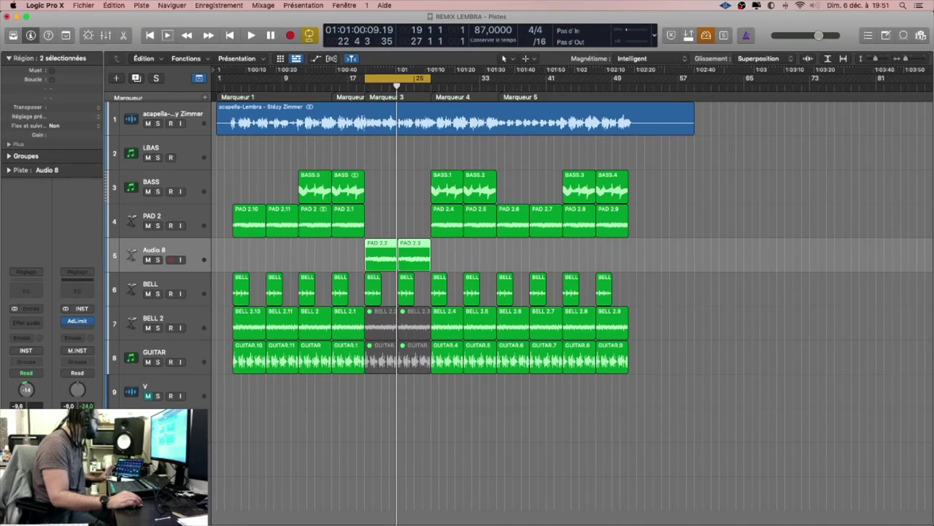
# Set the duplicated pad track's volume to -3.0 dB while listening, and copy its two regions back onto PAD 2 at bar 19.
pyautogui.press('space')
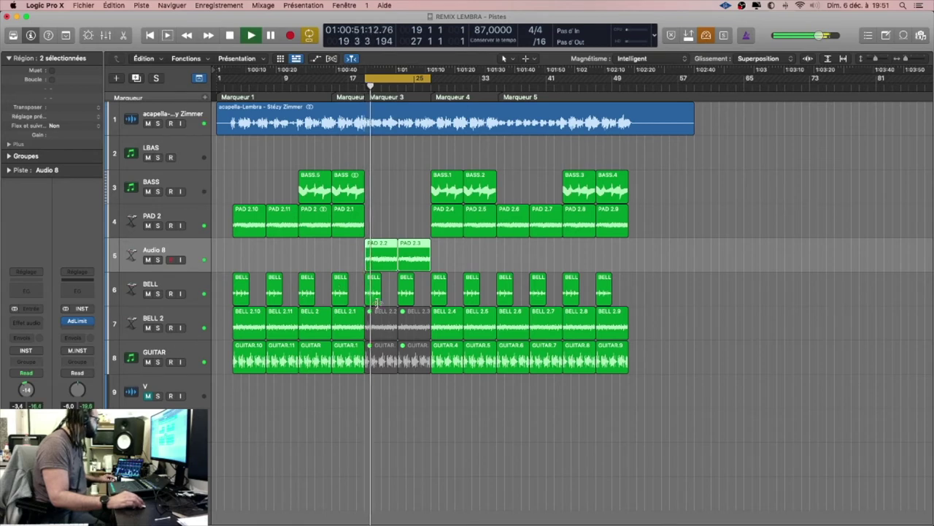
pyautogui.press('space')
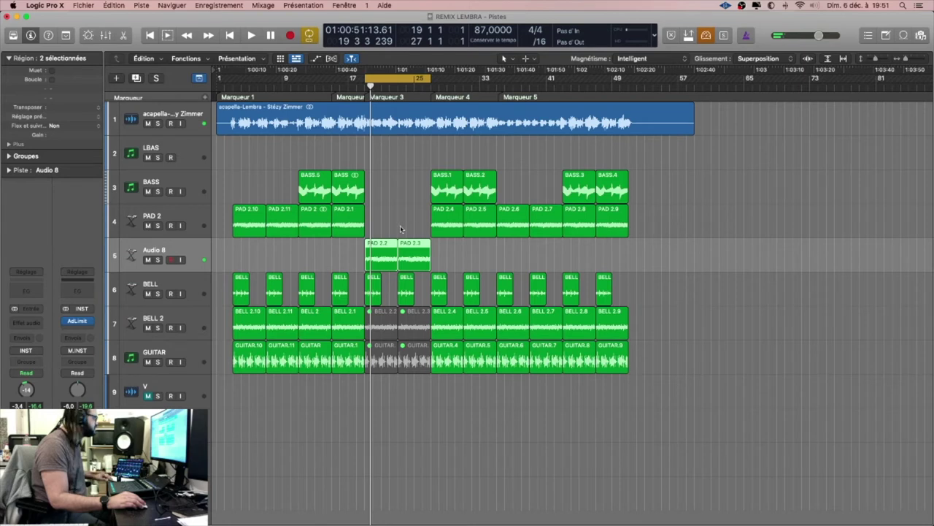
pyautogui.press('space')
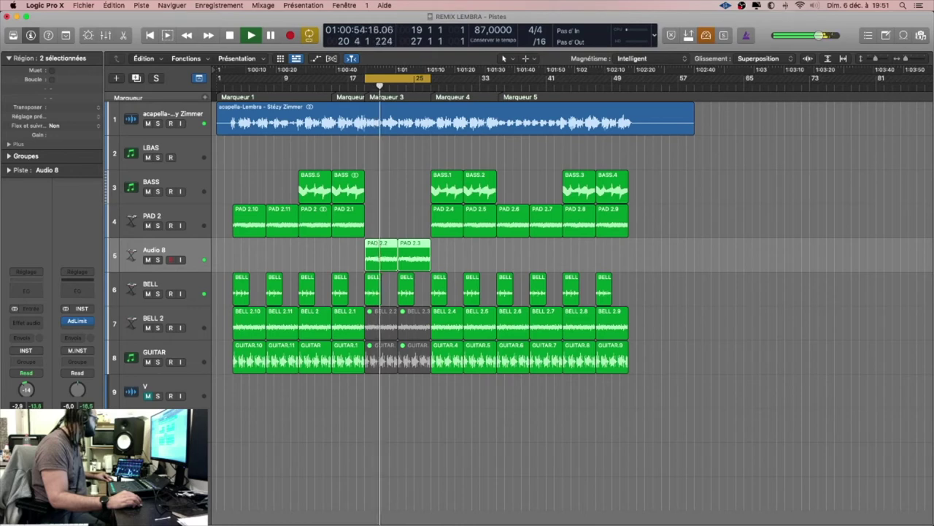
pyautogui.press('space')
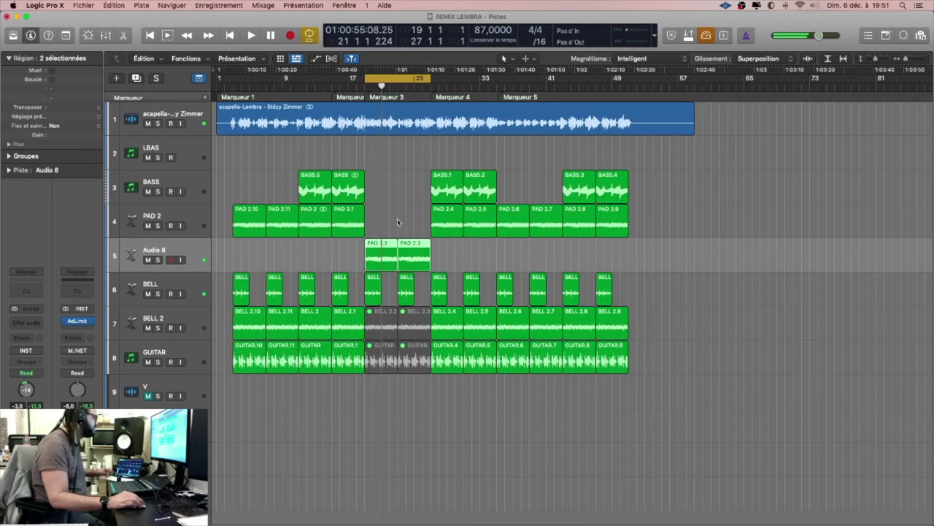
pyautogui.moveTo(387, 244); pyautogui.dragTo(385, 232)
# Automate the PAD 2 track's volume so that it rises to -3.1 dB from bar 19 to bar 27.
pyautogui.press('a')
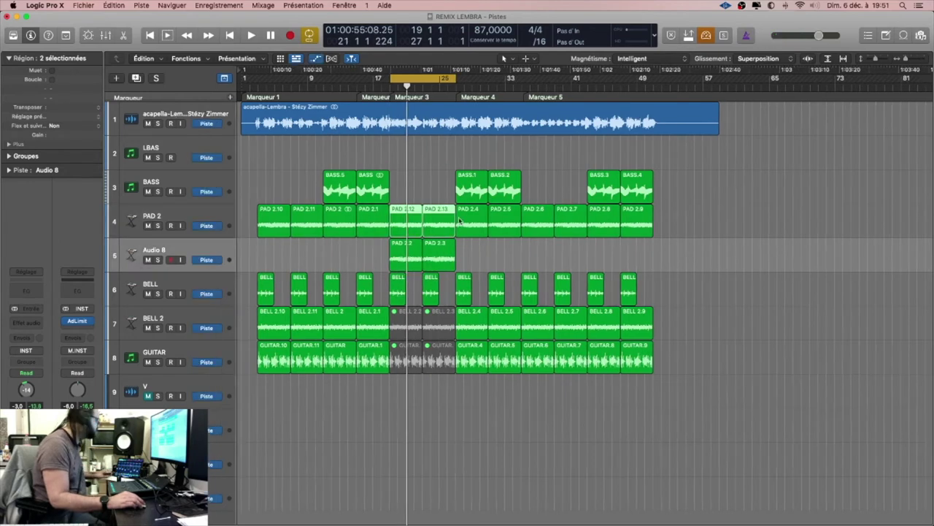
pyautogui.click(389, 238)
pyautogui.click(390, 238)
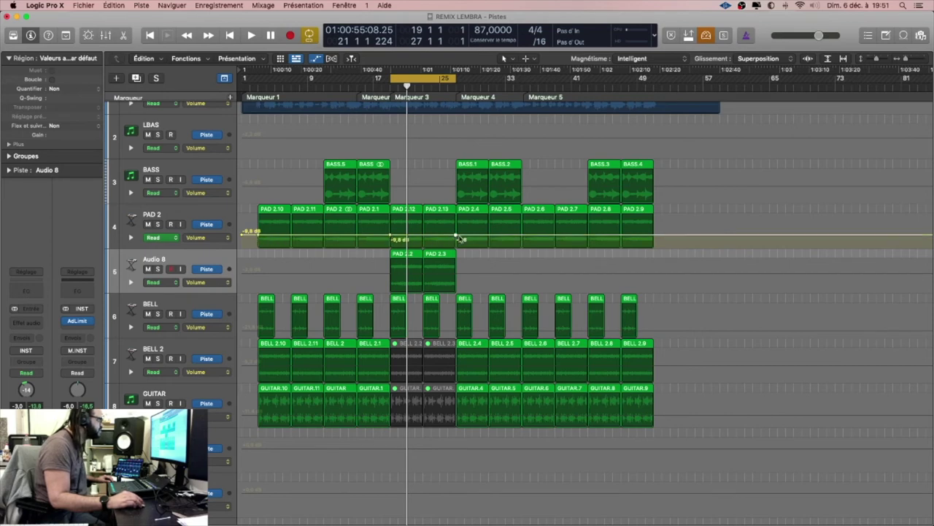
pyautogui.press('super+Right')
pyautogui.press('super+Right')
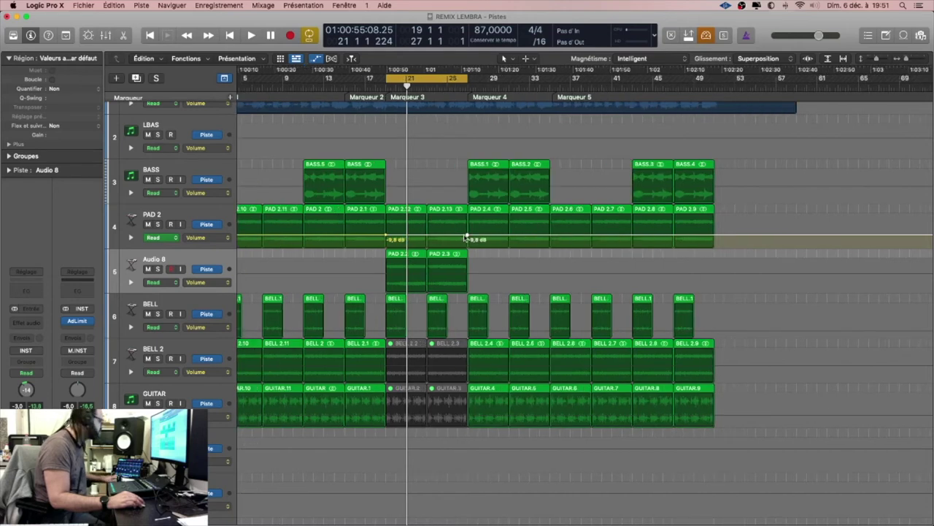
pyautogui.click(351, 235)
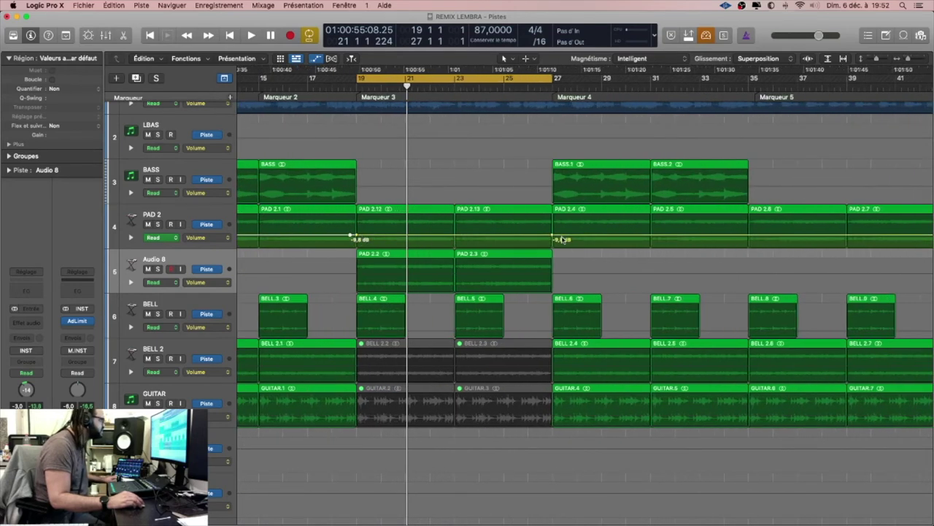
pyautogui.click(531, 238)
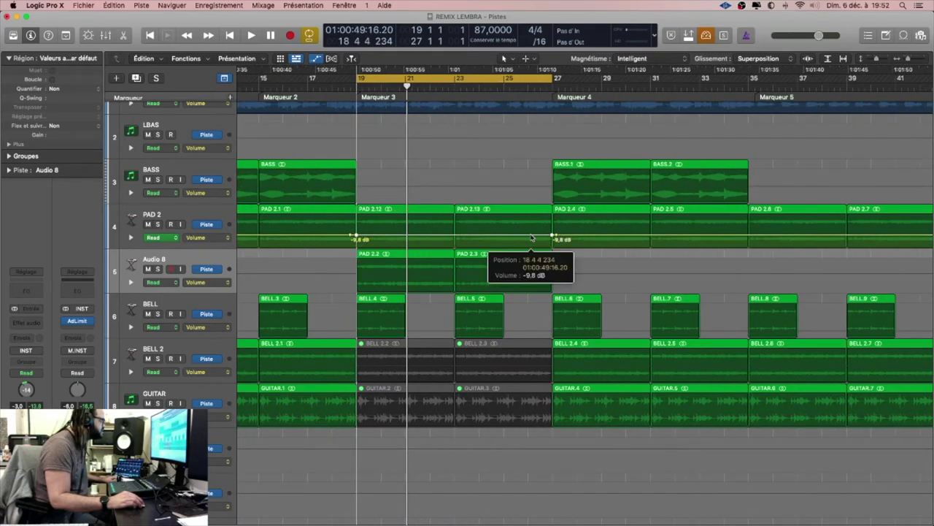
pyautogui.moveTo(532, 237); pyautogui.dragTo(533, 231)
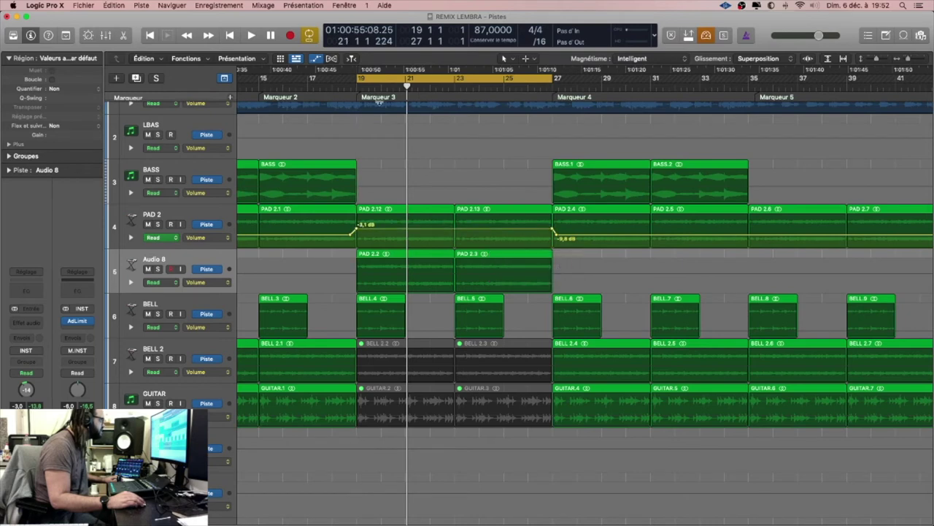
# Turn off cycle mode, start playback from bar 18 and mute the duplicated pad track Audio 8.
pyautogui.click(339, 87)
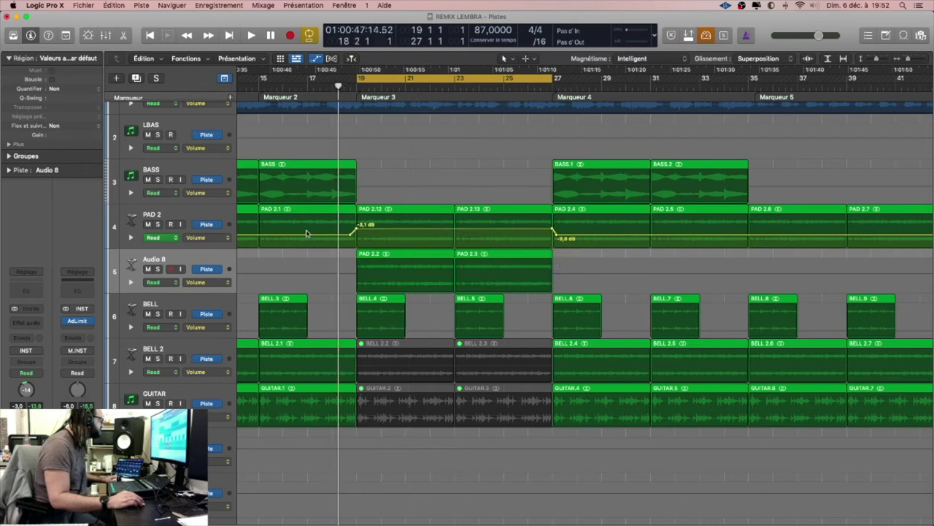
pyautogui.press('c')
pyautogui.press('space')
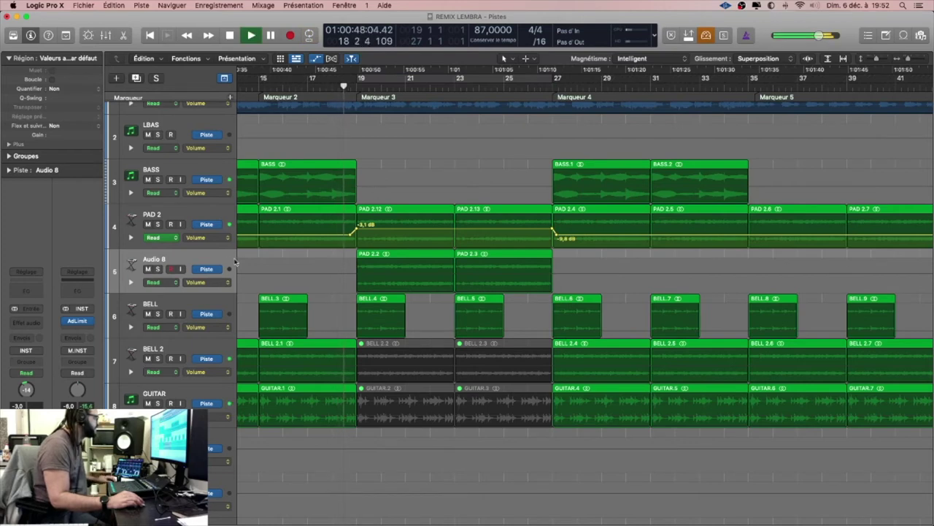
pyautogui.hotkey('ctrl', 'm')
# Play from bar 17 through the thinned-out section with automation hidden, save the project, and turn cycle mode back on.
pyautogui.click(308, 87)
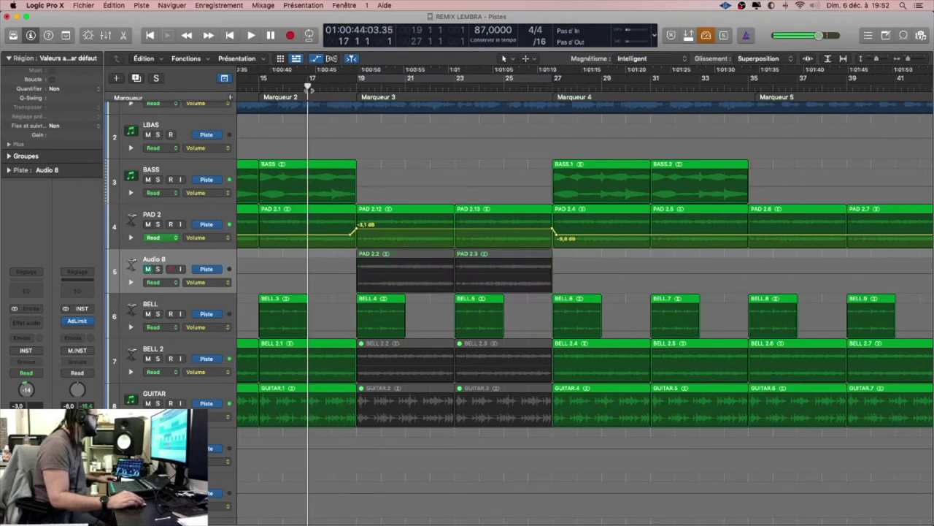
pyautogui.press('a')
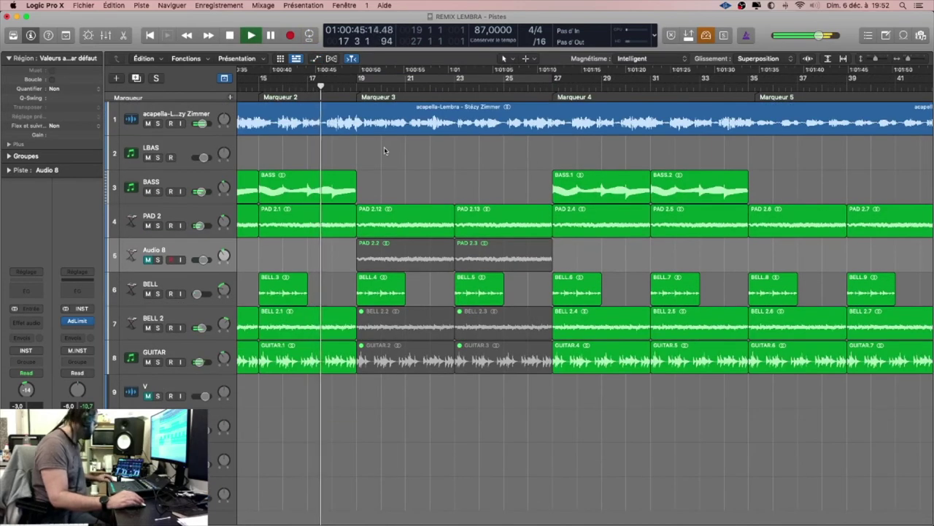
pyautogui.press('super+s')
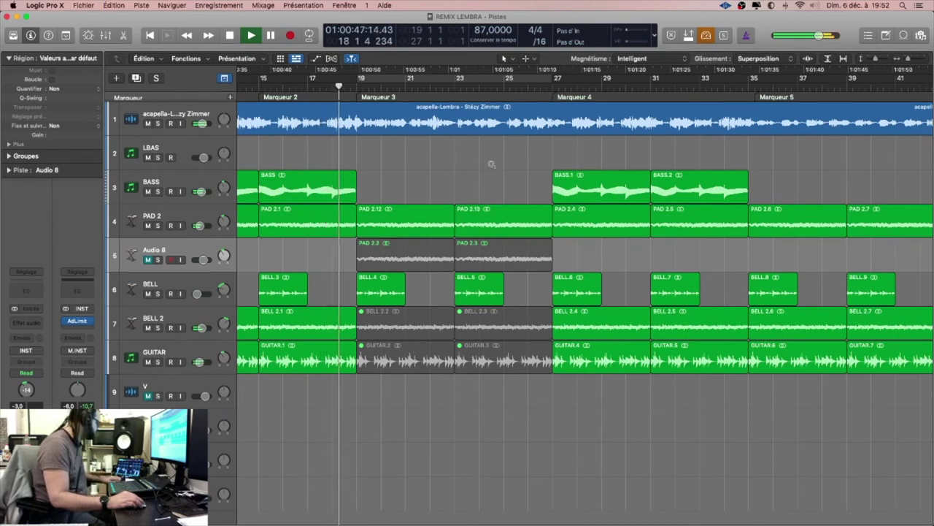
pyautogui.press('super+Left')
pyautogui.press('super+Left')
pyautogui.press('super+Left')
pyautogui.press('super+Left')
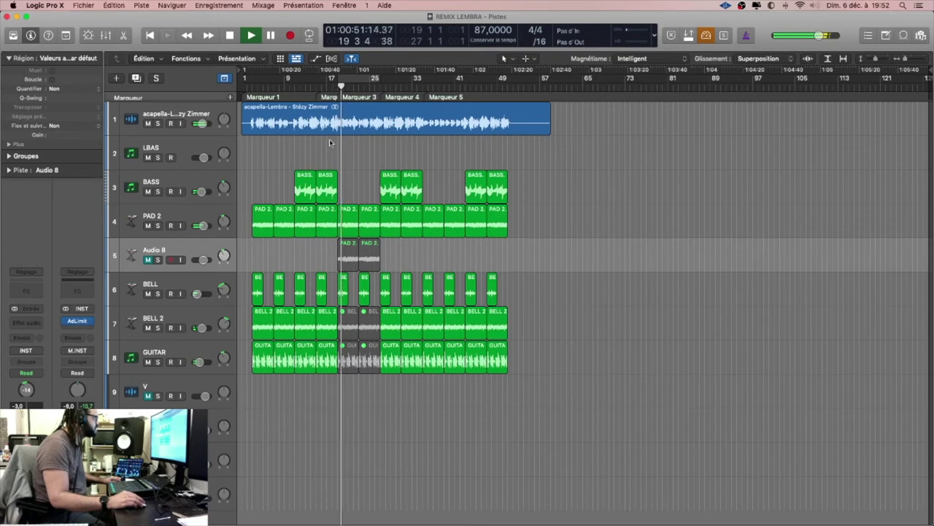
pyautogui.click(370, 82)
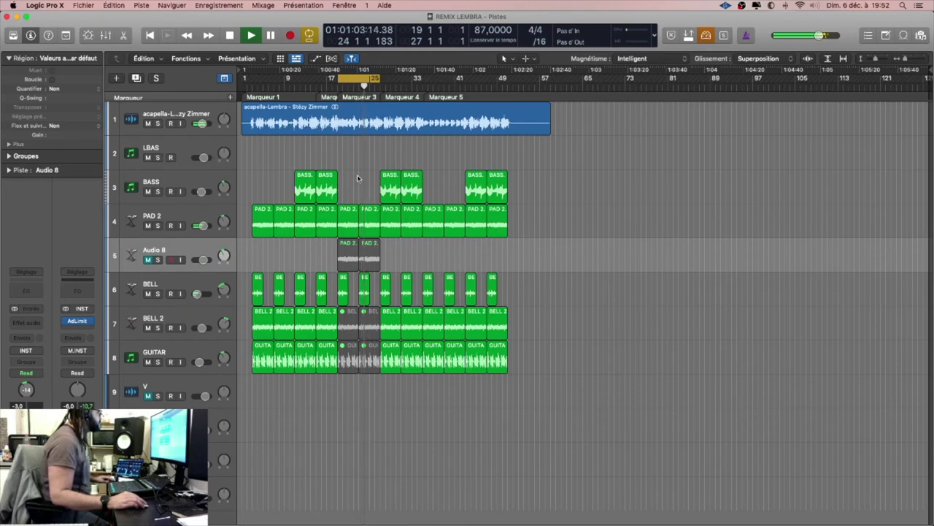
# Open the Massive instrument on the LBAS track and stop playback.
pyautogui.click(162, 167)
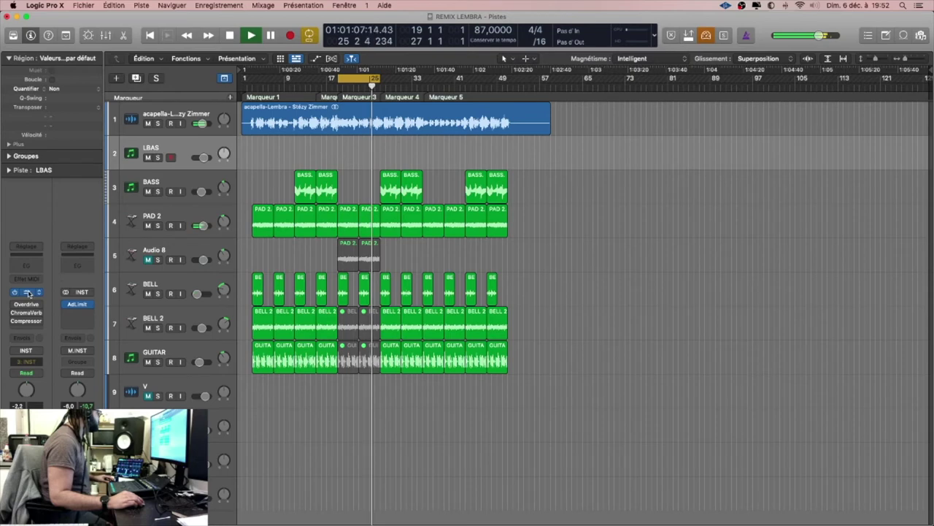
pyautogui.click(28, 293)
pyautogui.moveTo(571, 170); pyautogui.dragTo(591, 145)
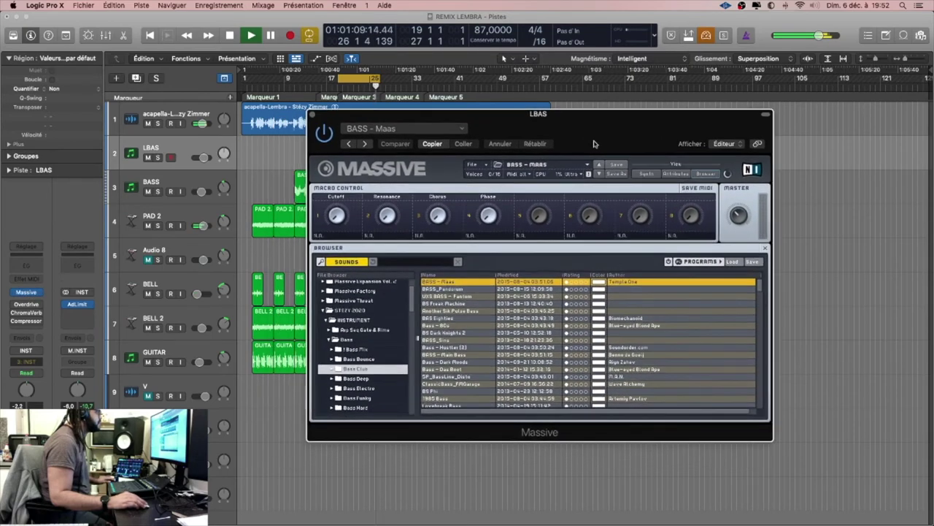
pyautogui.press('space')
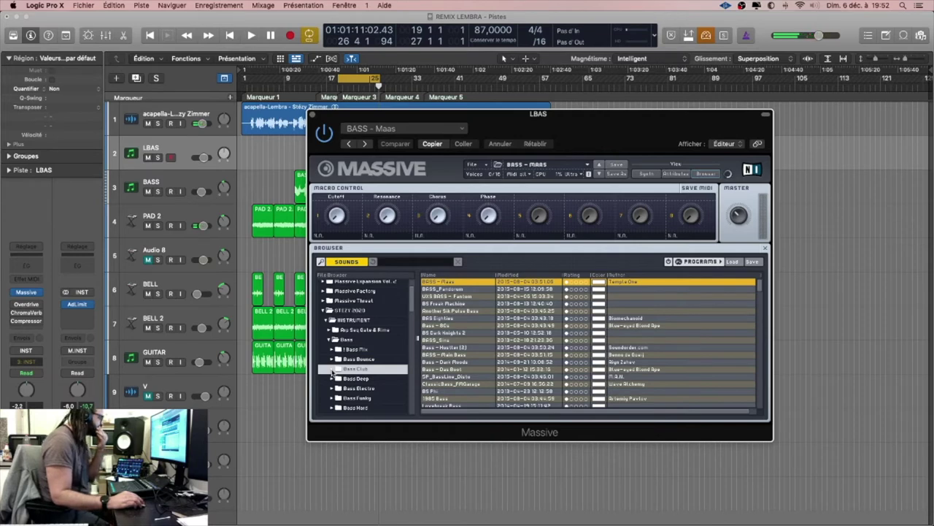
# Browse Massive's instrument folders past Bass and Leads, and open the Pluck 4 folder inside Plucks.
pyautogui.click(332, 341)
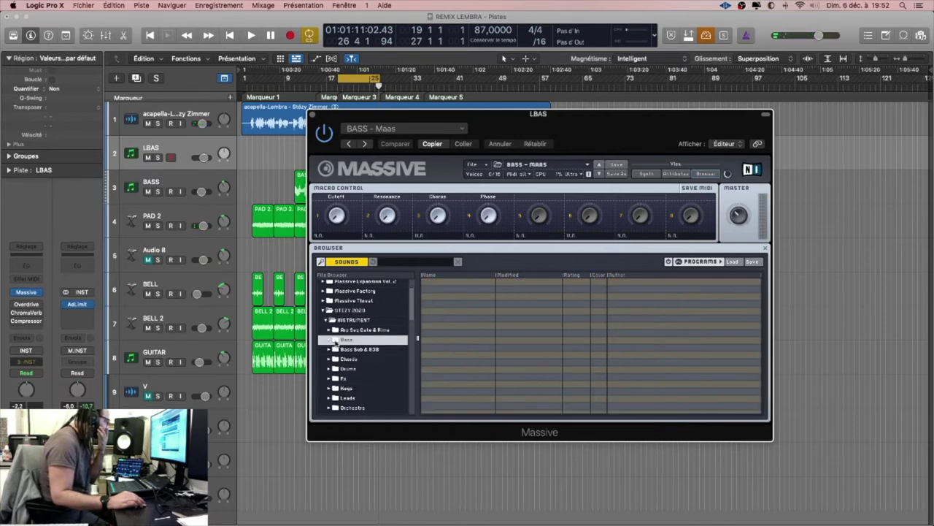
pyautogui.click(330, 398)
pyautogui.scroll(-5, 346, 381)
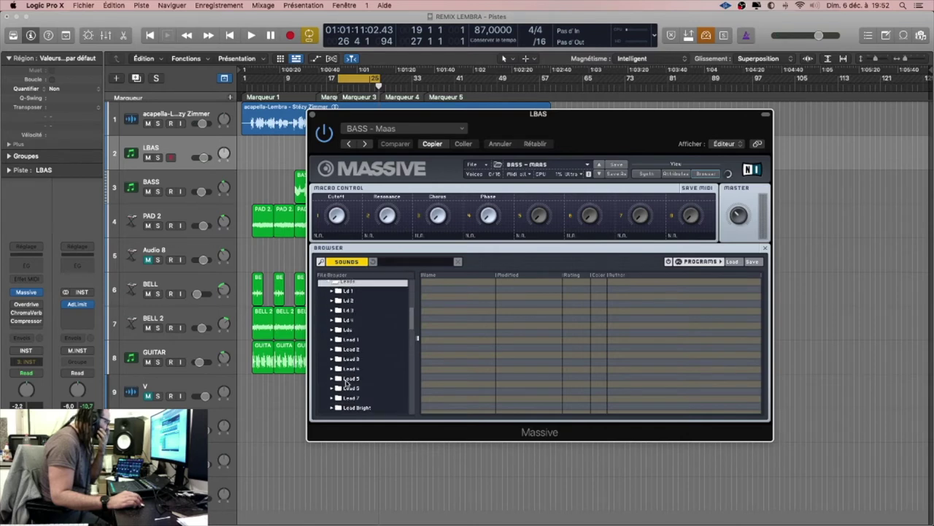
pyautogui.scroll(-4, 349, 378)
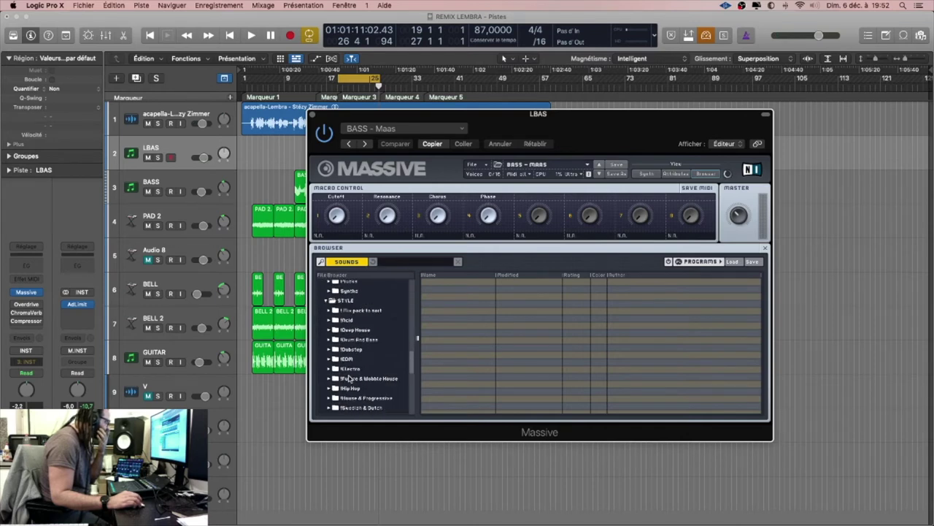
pyautogui.scroll(3, 349, 378)
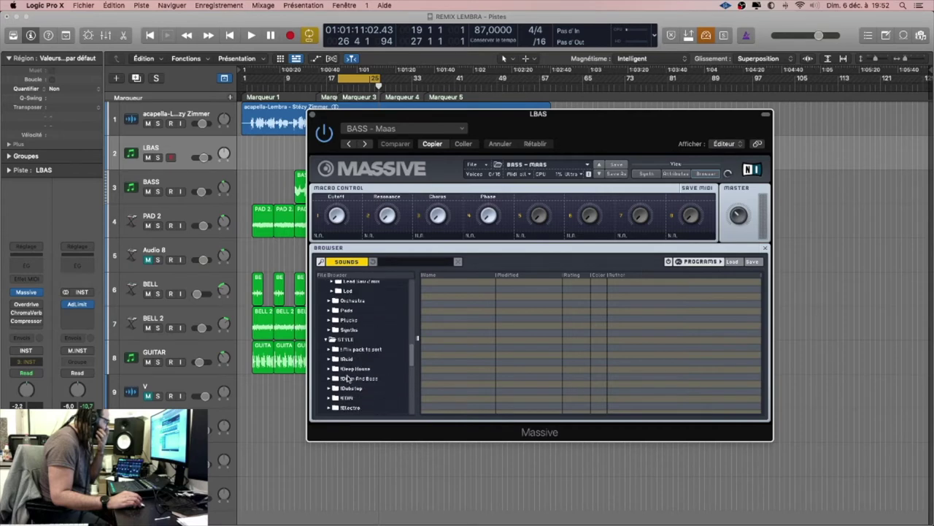
pyautogui.click(344, 323)
pyautogui.click(332, 322)
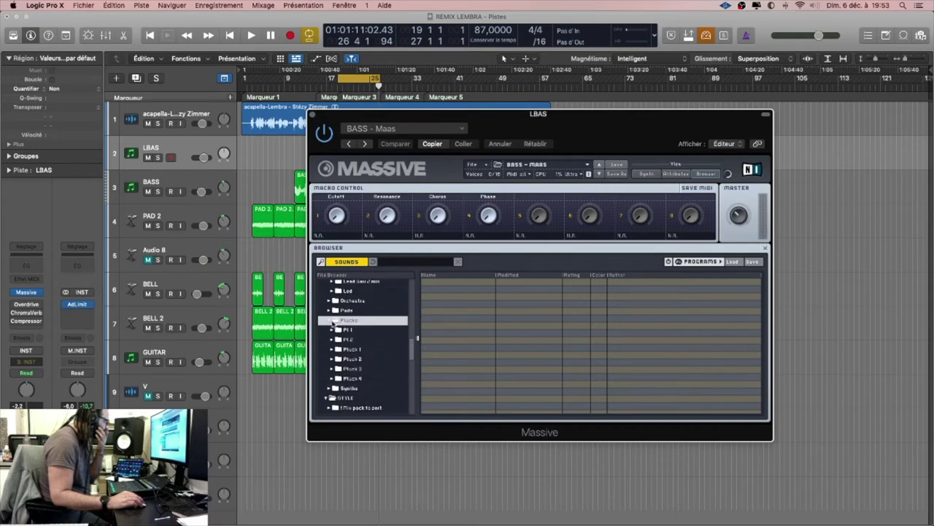
pyautogui.click(353, 379)
# Audition the Pluck 4 presets from [JP] Atlantean Celesta onward, load PLUCK - 1, and close the Massive window.
pyautogui.click(462, 283)
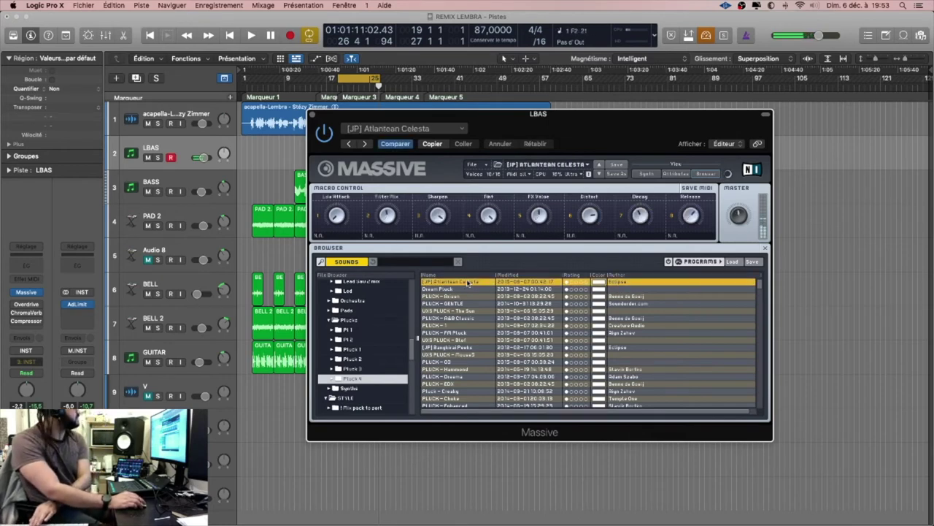
pyautogui.click(478, 297)
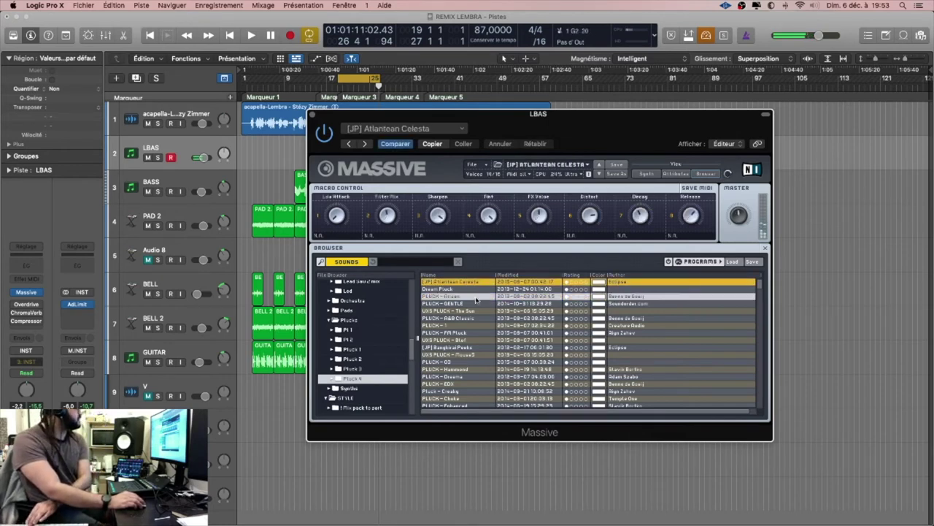
pyautogui.click(599, 175)
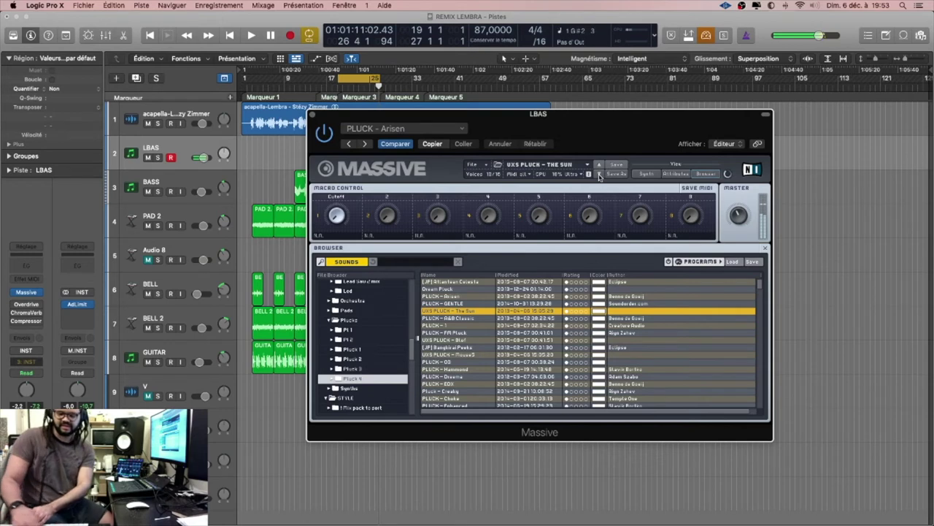
pyautogui.press('space')
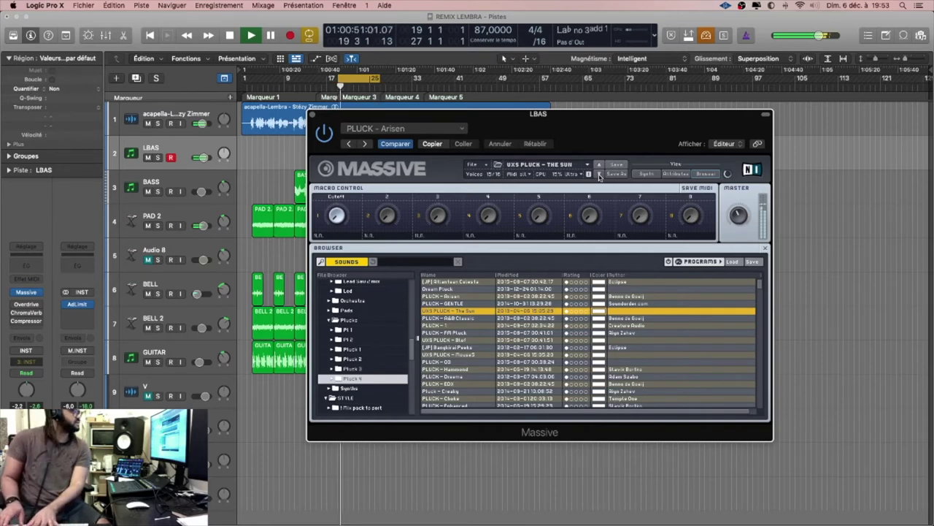
pyautogui.press('space')
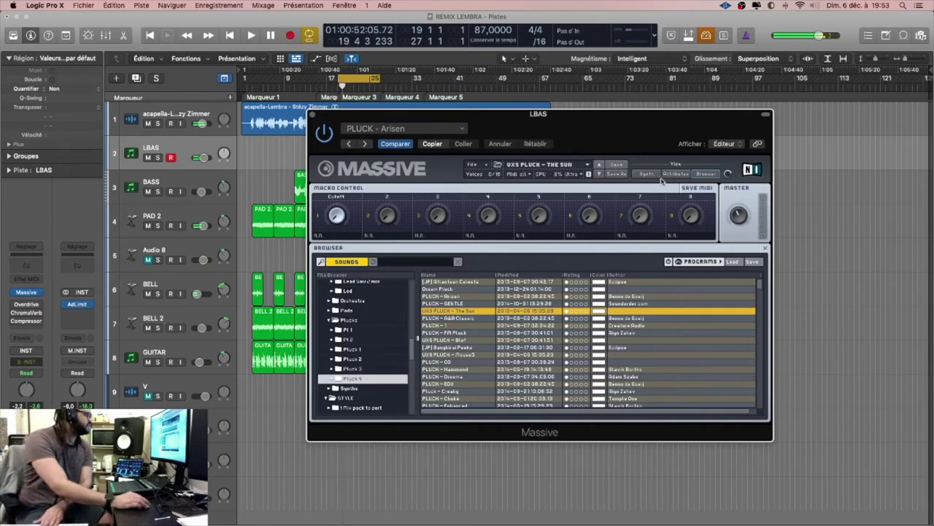
pyautogui.click(600, 175)
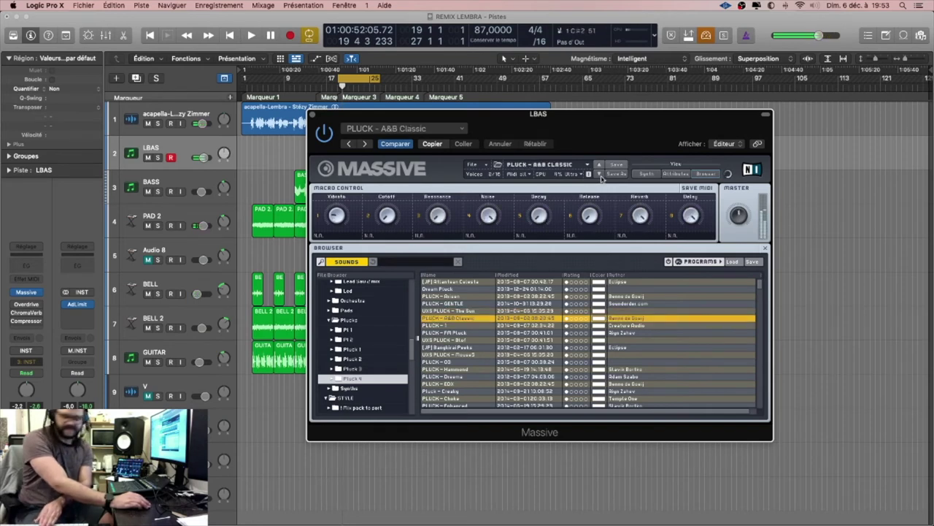
pyautogui.click(599, 174)
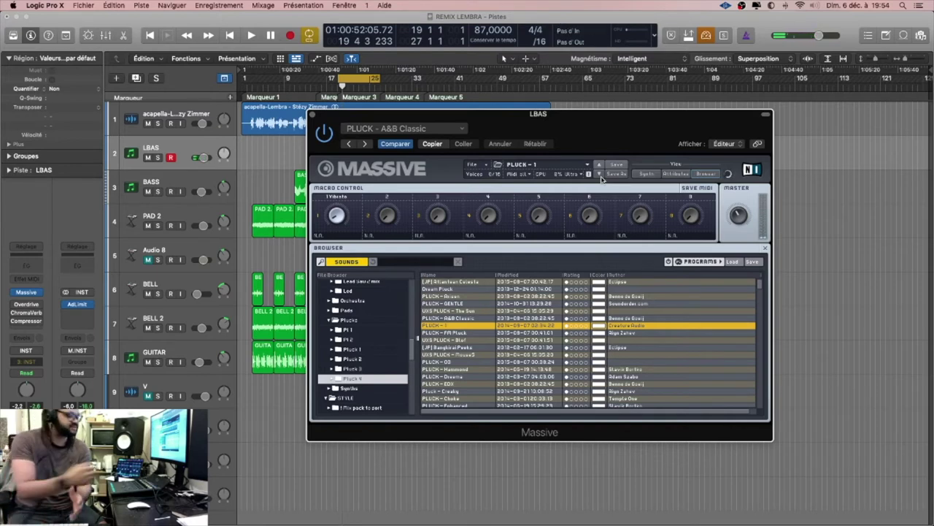
pyautogui.click(313, 115)
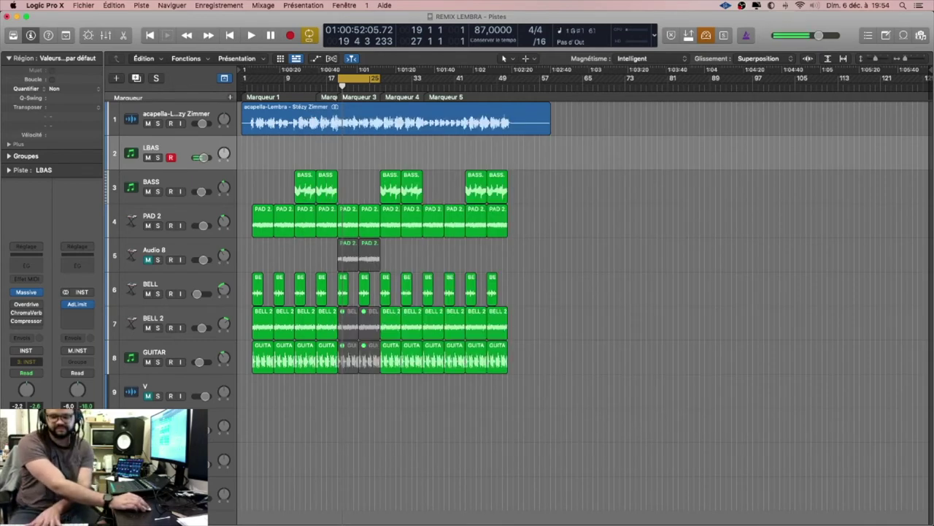
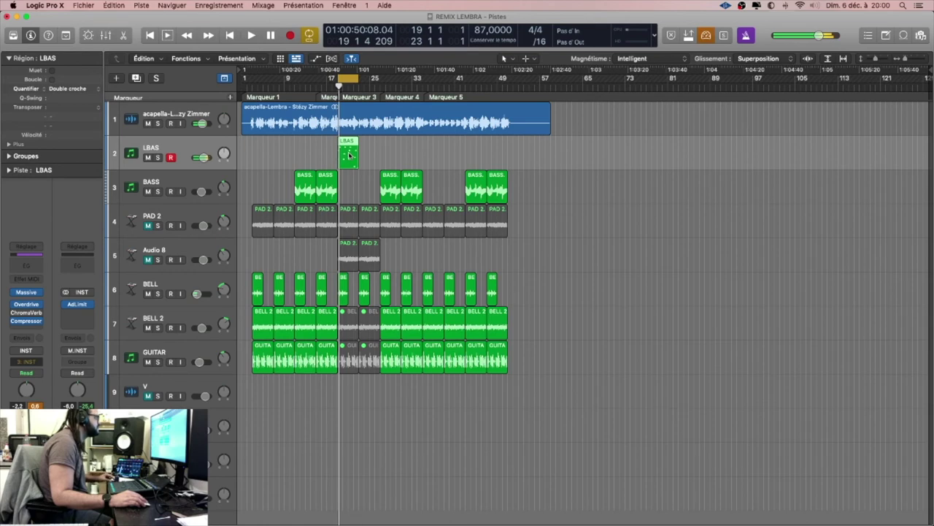
# Bounce the LBAS region in place to a new track named PLUK1, muting the source region.
pyautogui.rightClick(349, 155)
pyautogui.click(371, 157)
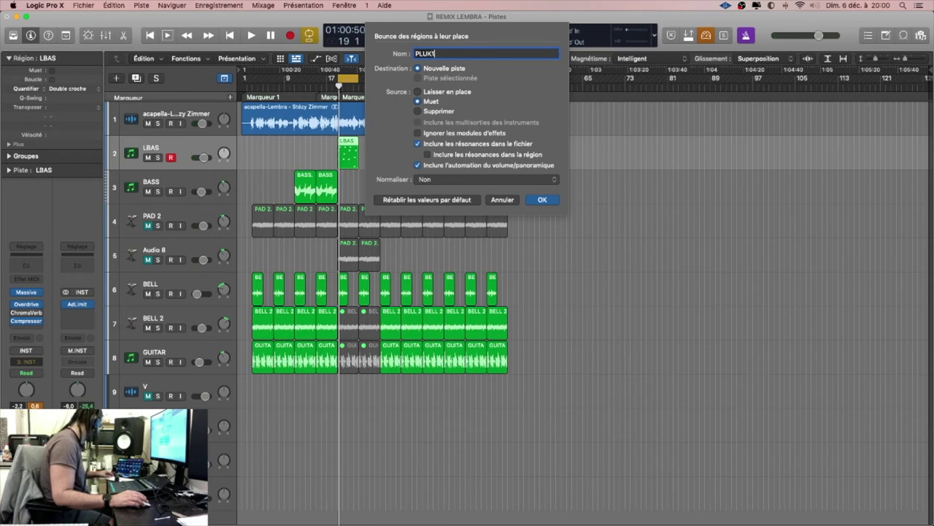
pyautogui.press('Return')
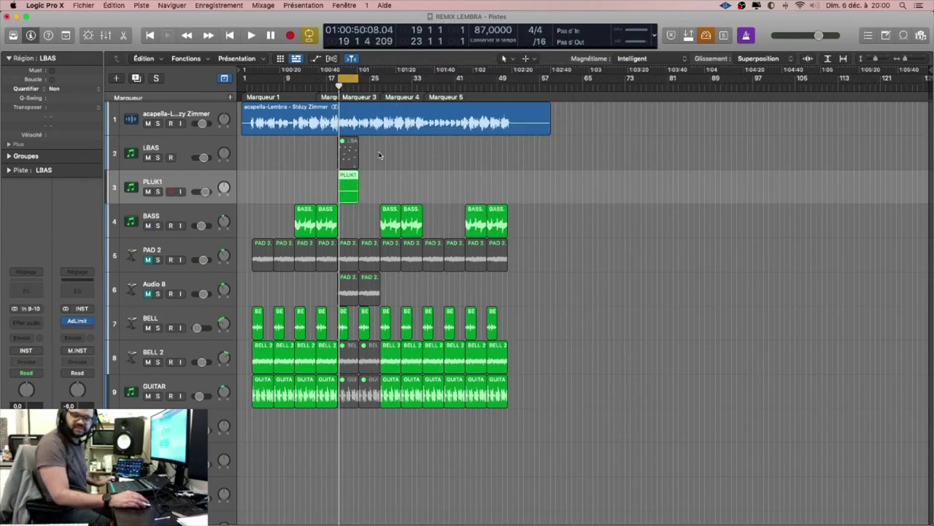
# Play back the bounced PLUK1 region within the bars 19 to 23 loop, select the muted LBAS region, and stop playback.
pyautogui.scroll(-1, 379, 154)
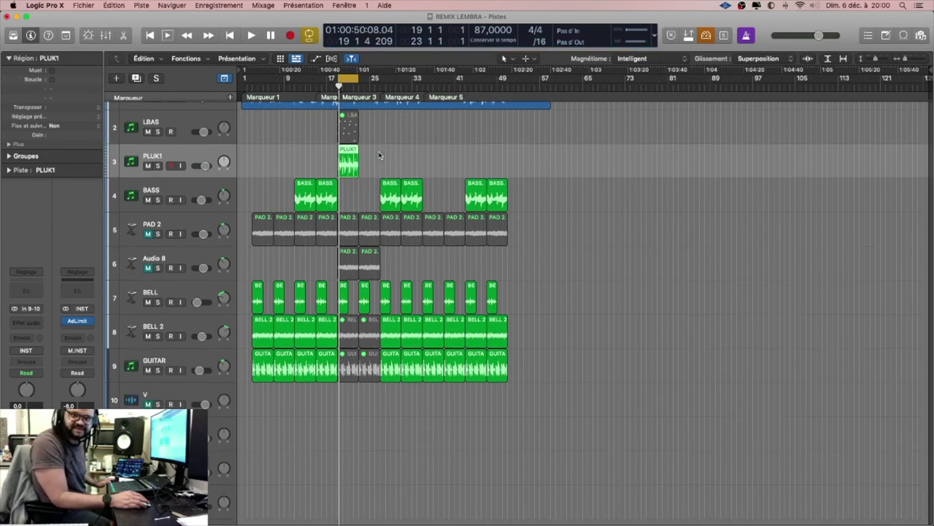
pyautogui.click(394, 153)
pyautogui.press('space')
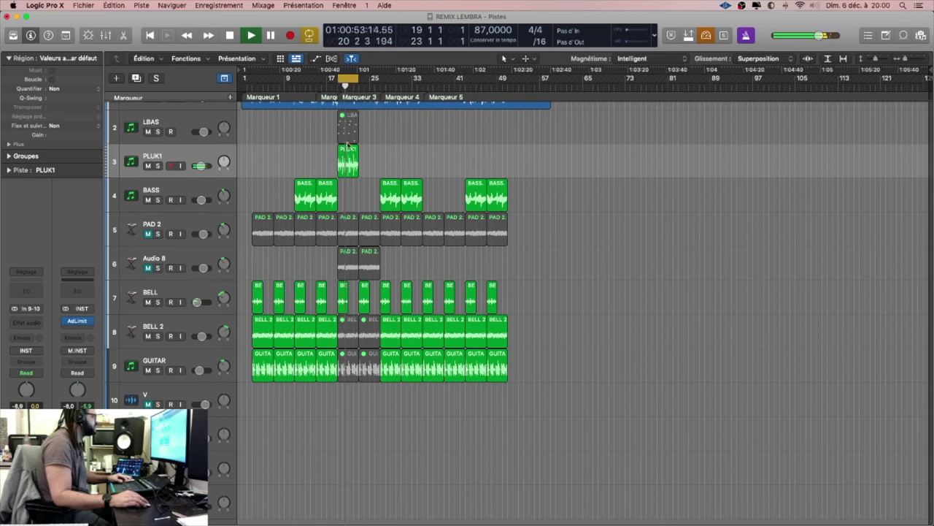
pyautogui.click(350, 134)
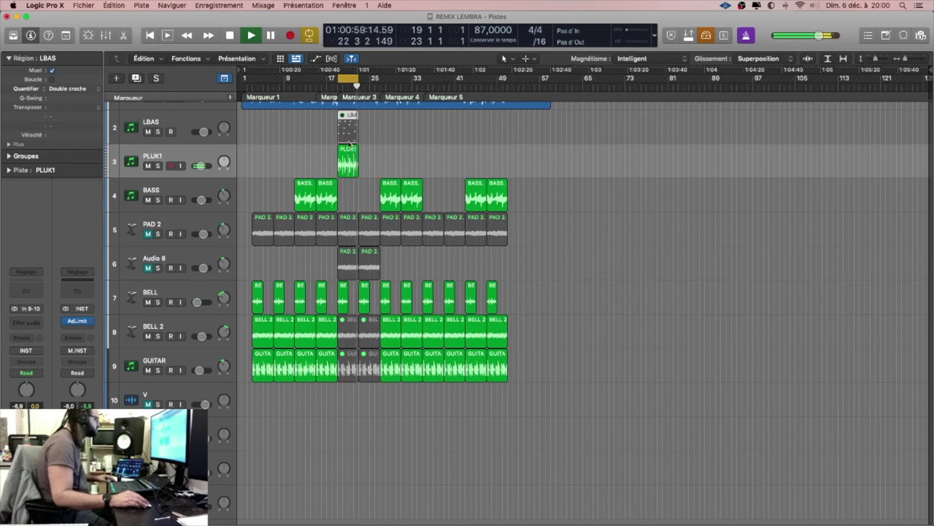
pyautogui.press('space')
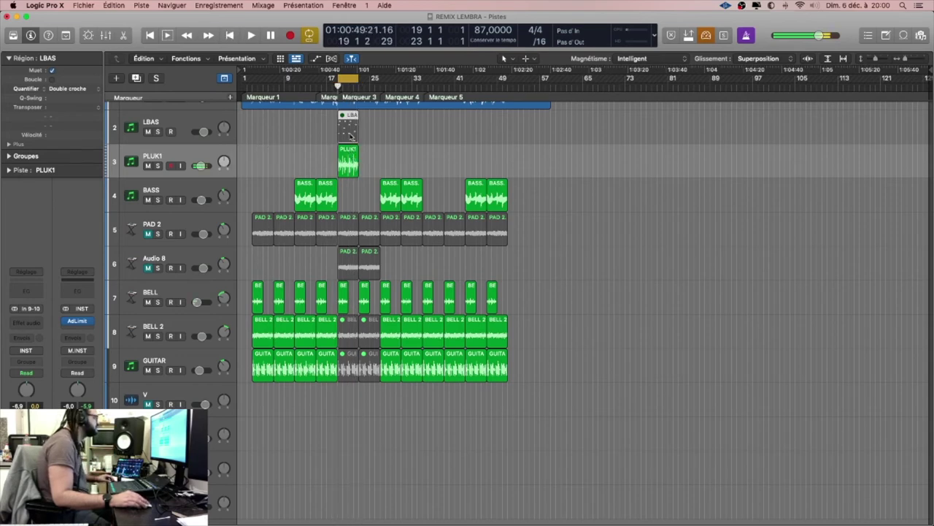
# Reopen Massive on the LBAS track and load the Pad - Dreamer preset from the Pad 1 folder inside Pads.
pyautogui.click(178, 129)
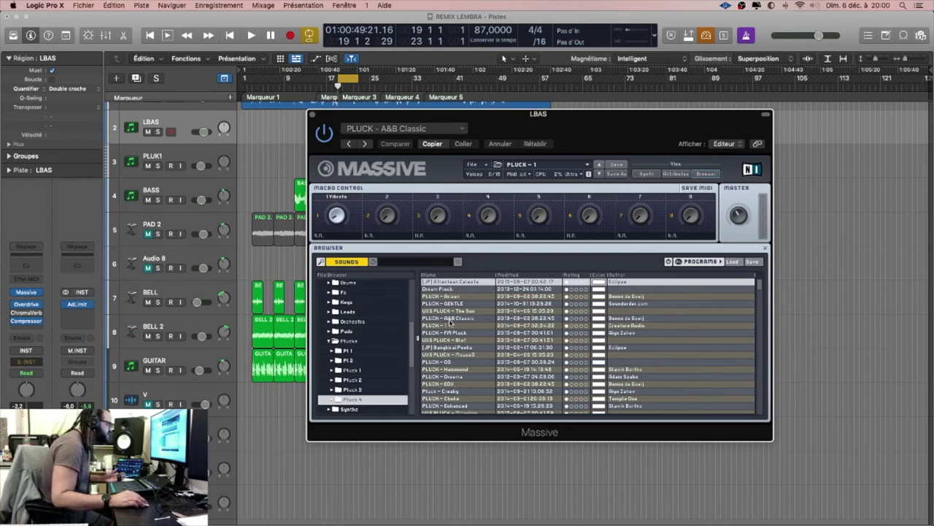
pyautogui.click(347, 332)
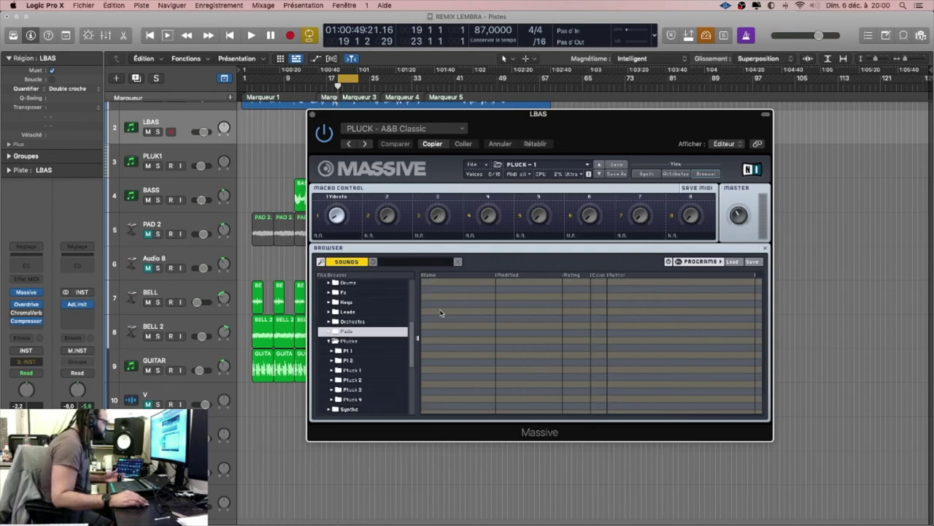
pyautogui.click(329, 332)
pyautogui.click(351, 341)
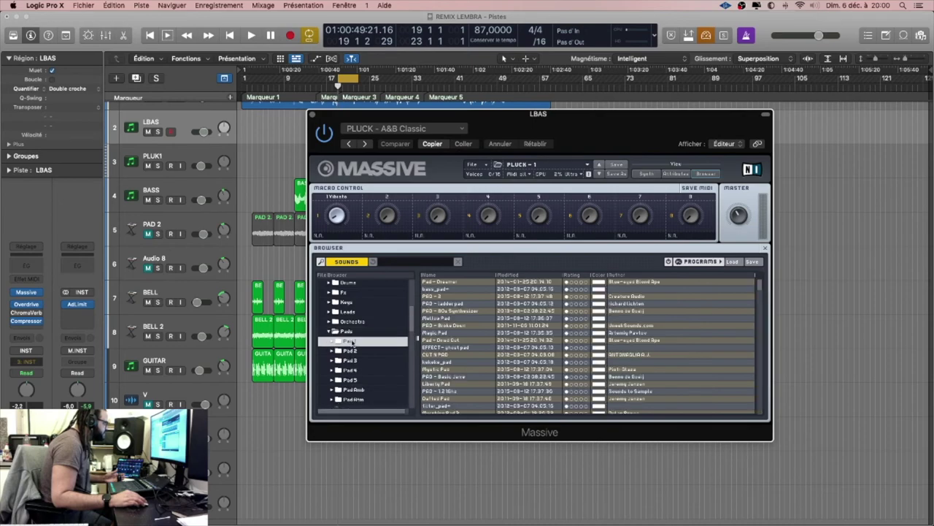
pyautogui.click(445, 283)
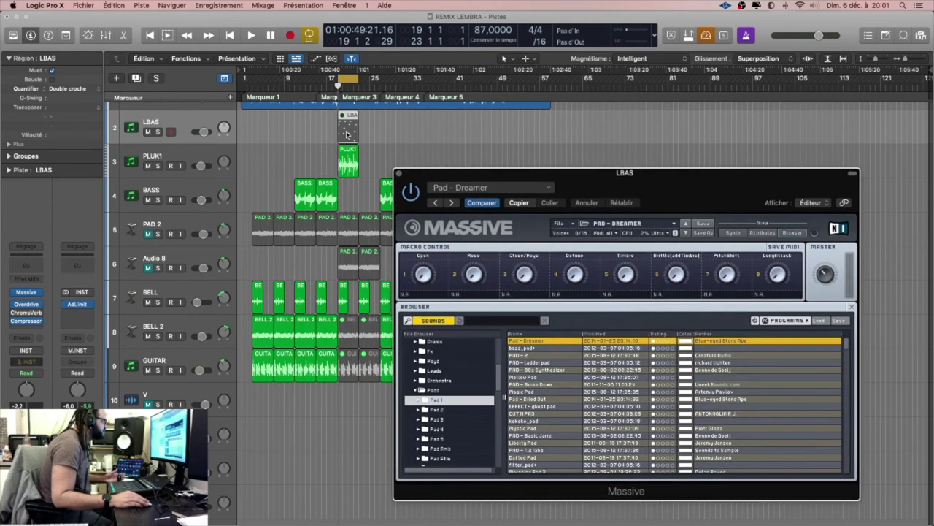
# Unmute the LBAS region and load Massive's bass_pad+ preset, auditioning it soloed together with the PLUK1 track.
pyautogui.click(347, 134)
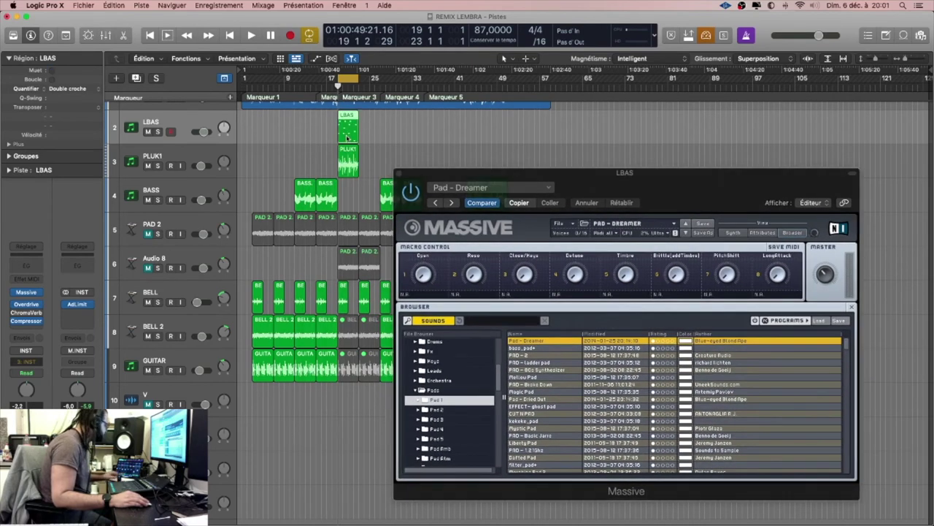
pyautogui.press('space')
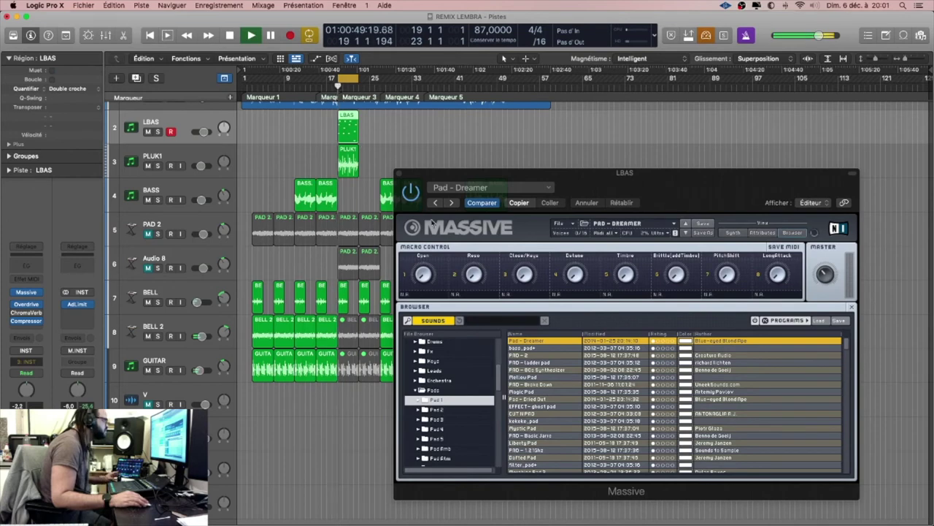
pyautogui.click(158, 132)
pyautogui.click(539, 349)
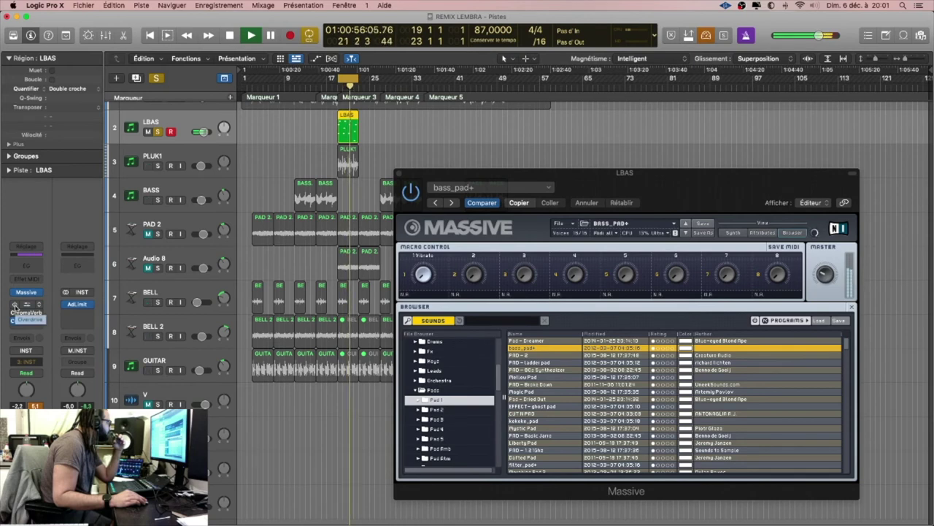
pyautogui.moveTo(14, 306); pyautogui.dragTo(16, 303)
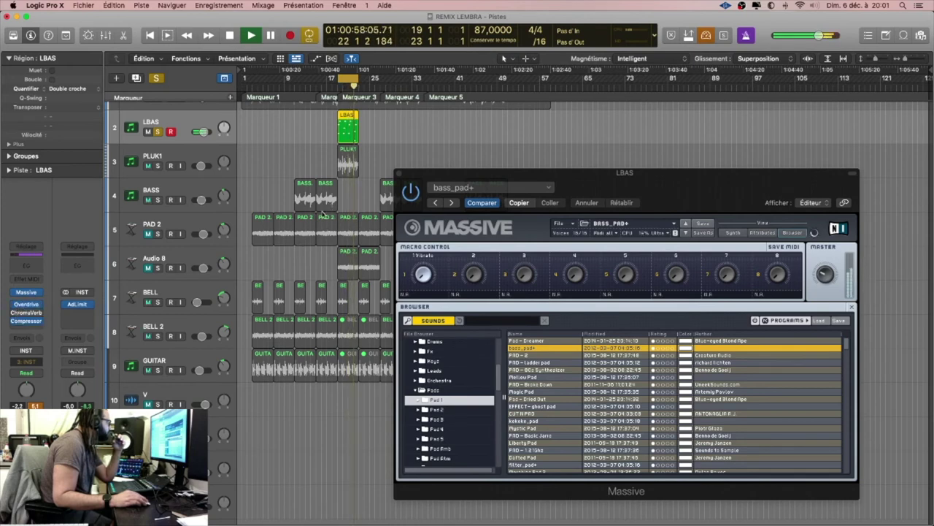
pyautogui.click(157, 166)
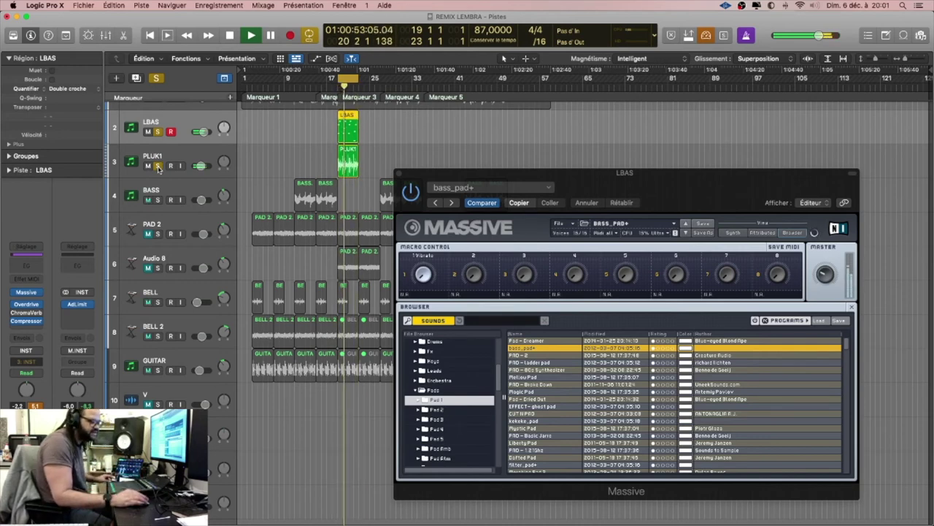
# Stop playback and bounce the LBAS region in place to a new track named BASS PLUK1, muting the source region.
pyautogui.press('space')
pyautogui.rightClick(348, 132)
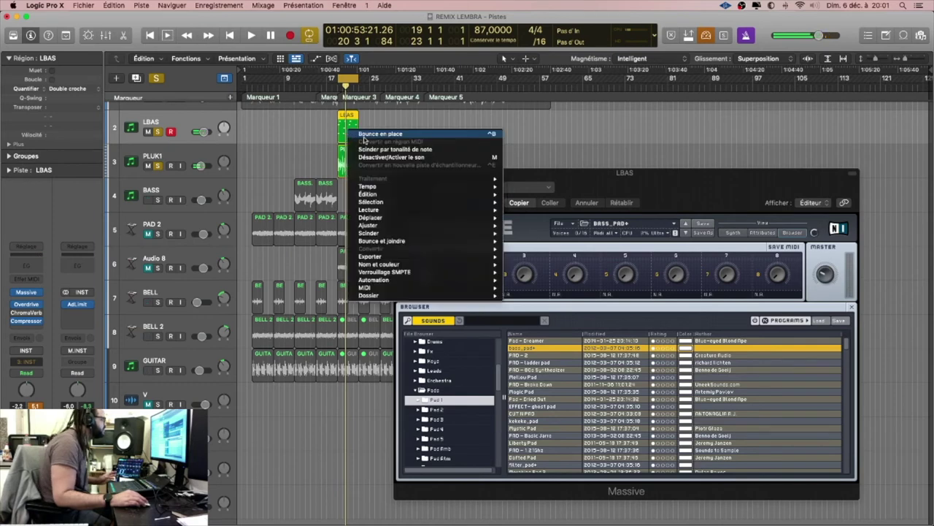
pyautogui.hotkey('ctrl', 'b')
pyautogui.write('BASS PLUK1')
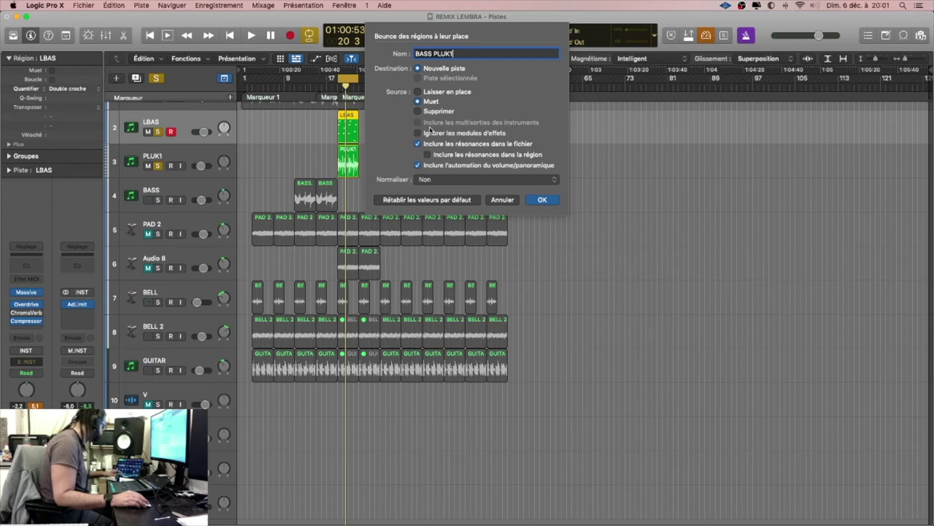
pyautogui.press('Return')
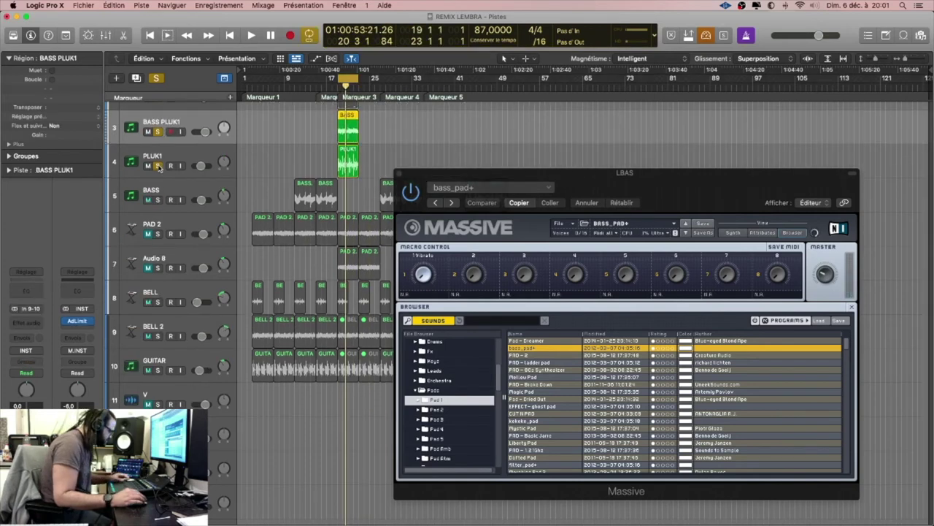
# Play the soloed BASS PLUK1 and PLUK1 bounces together and add the acapella track to the solo.
pyautogui.press('space')
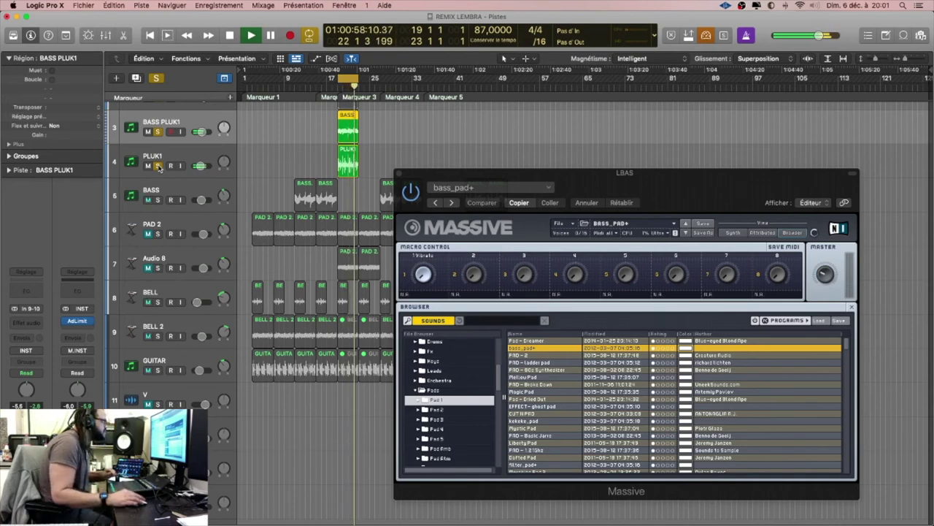
pyautogui.moveTo(526, 173); pyautogui.dragTo(532, 144)
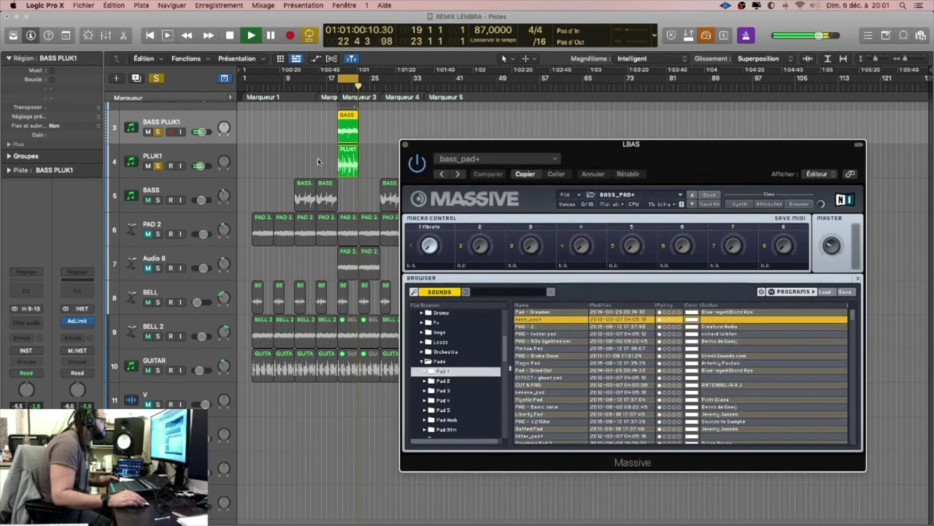
pyautogui.scroll(2, 318, 158)
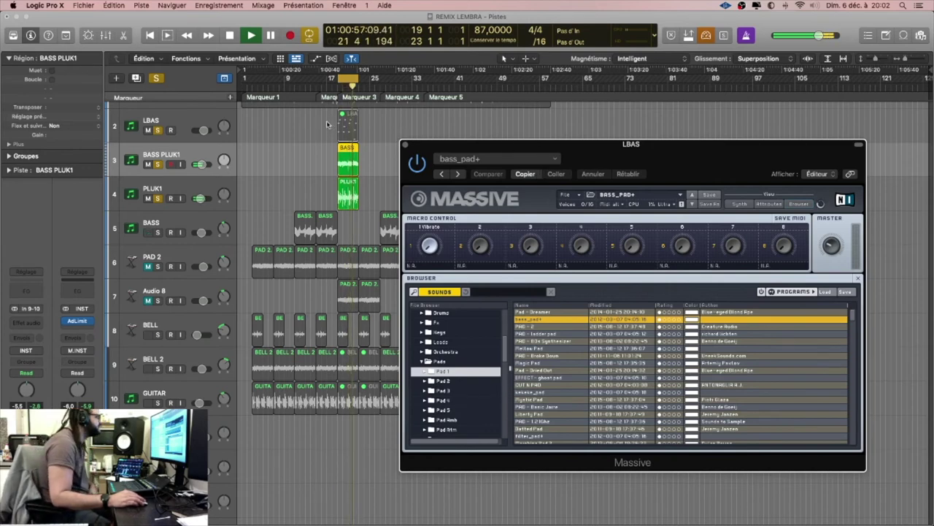
pyautogui.scroll(2, 190, 121)
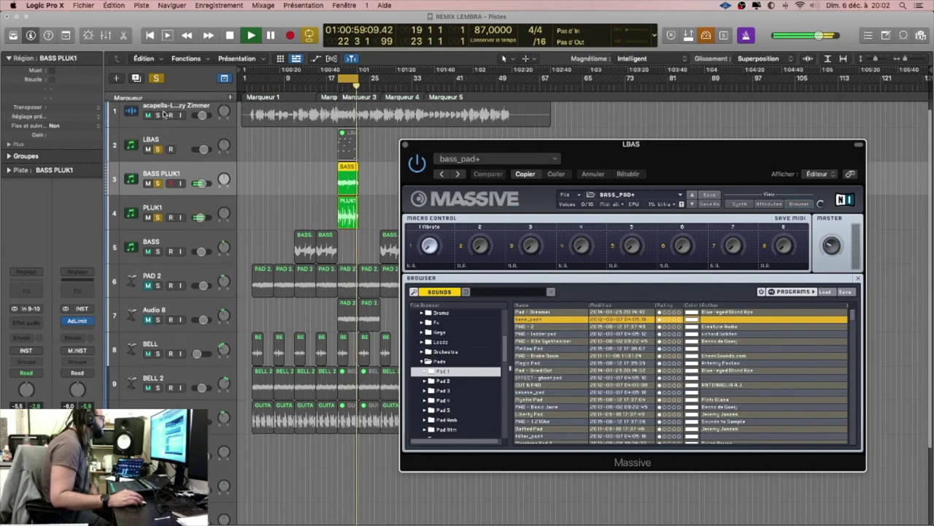
pyautogui.click(438, 119)
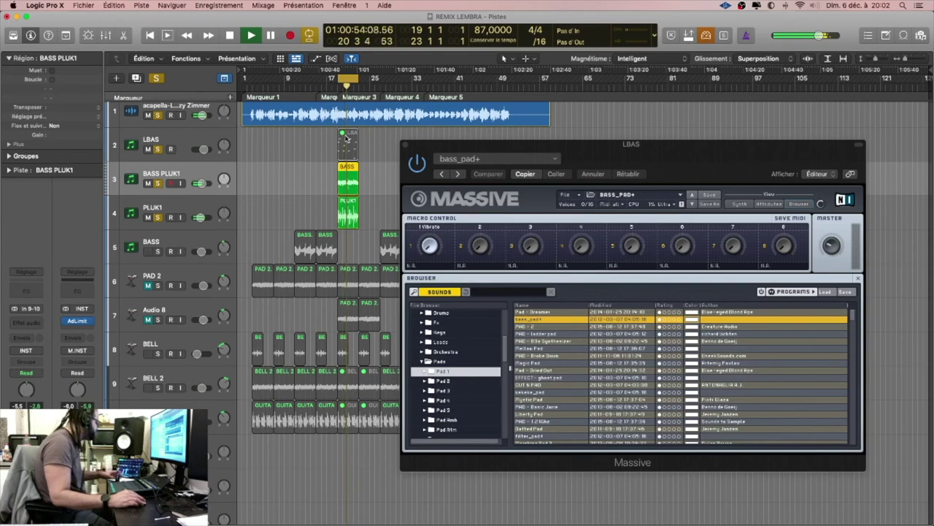
# Move the Massive window aside and copy the BASS PLUK1 and PLUK1 regions to bar 23.
pyautogui.moveTo(419, 150); pyautogui.dragTo(571, 131)
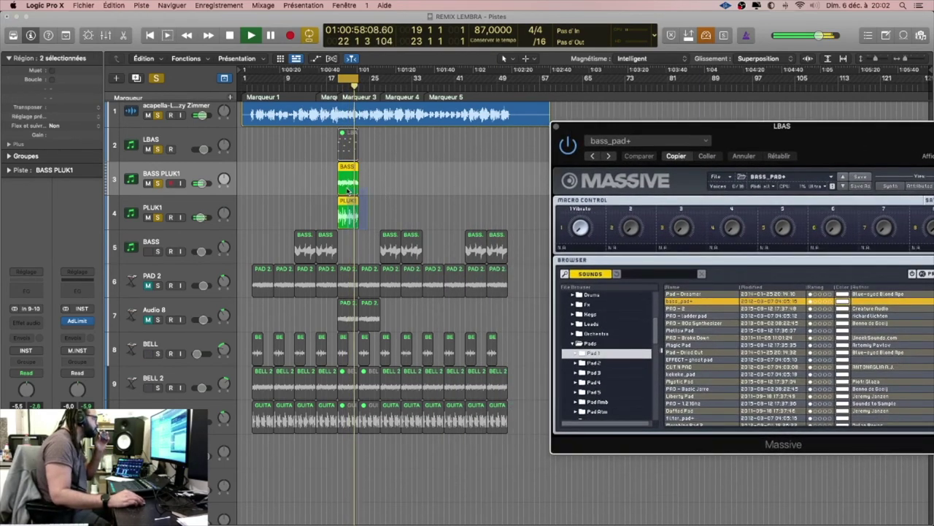
pyautogui.moveTo(350, 191); pyautogui.dragTo(374, 189)
pyautogui.press('space')
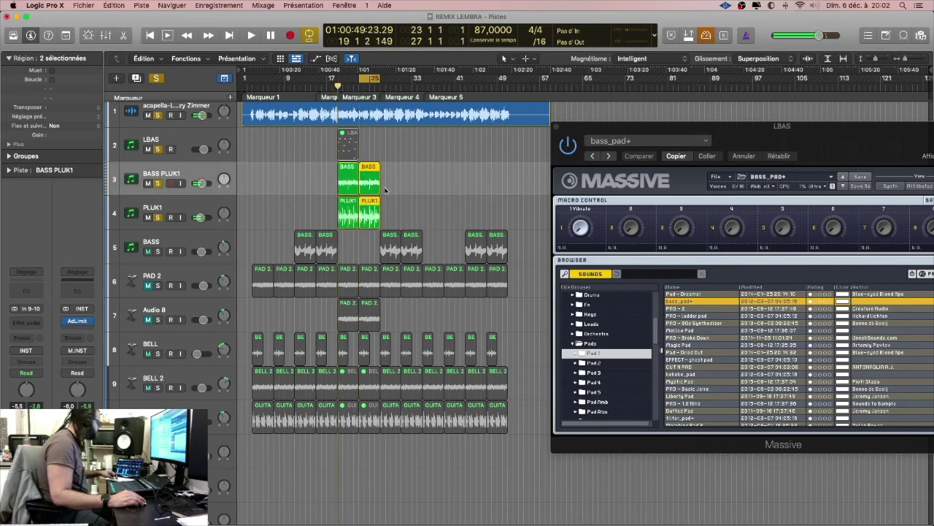
# Play the extended section, clear the track solos, and unmute the PAD 2 track.
pyautogui.press('space')
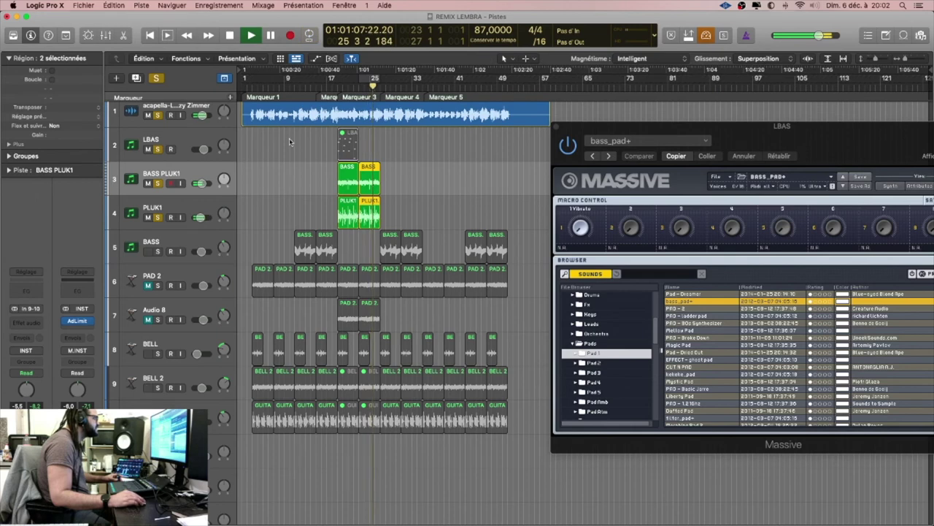
pyautogui.press('s')
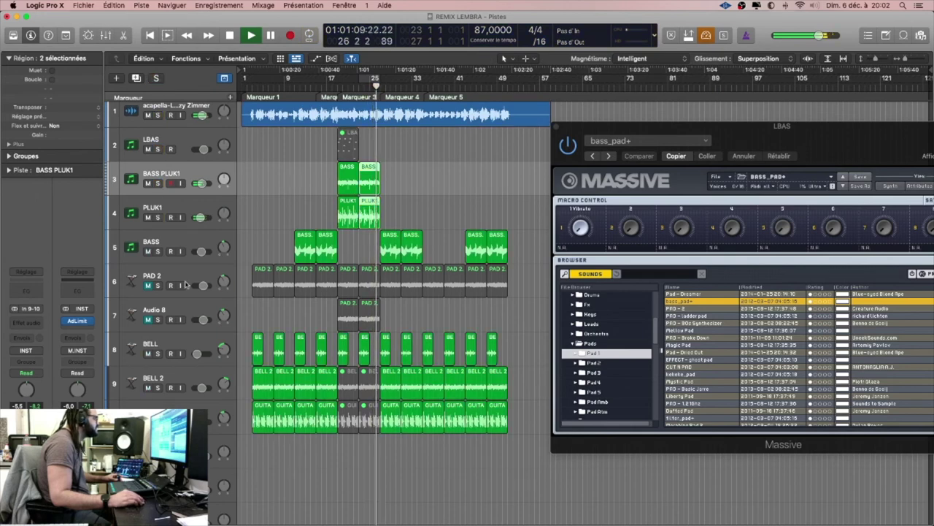
pyautogui.click(149, 285)
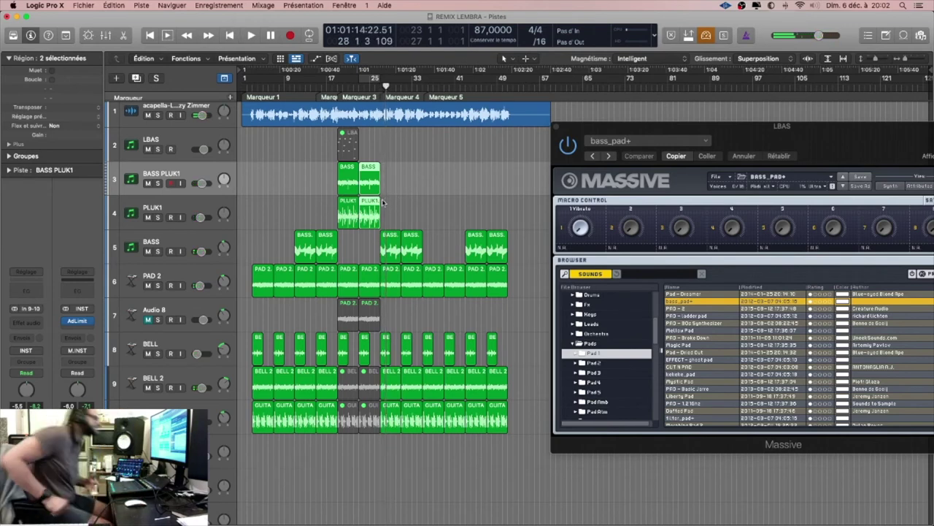
# Play from bar 19 and set the PAD 2 volume automation over bars 19 to 27 to -4.8 dB.
pyautogui.click(337, 87)
pyautogui.click(331, 86)
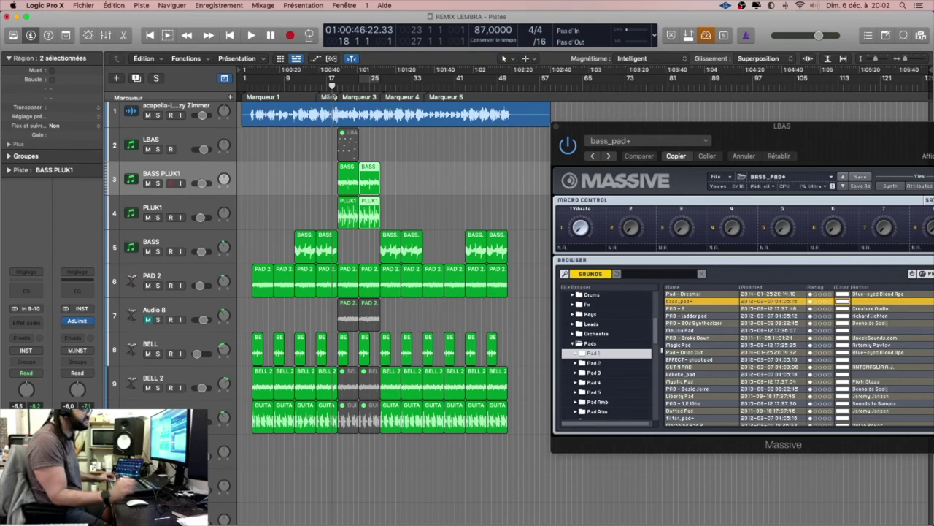
pyautogui.click(338, 87)
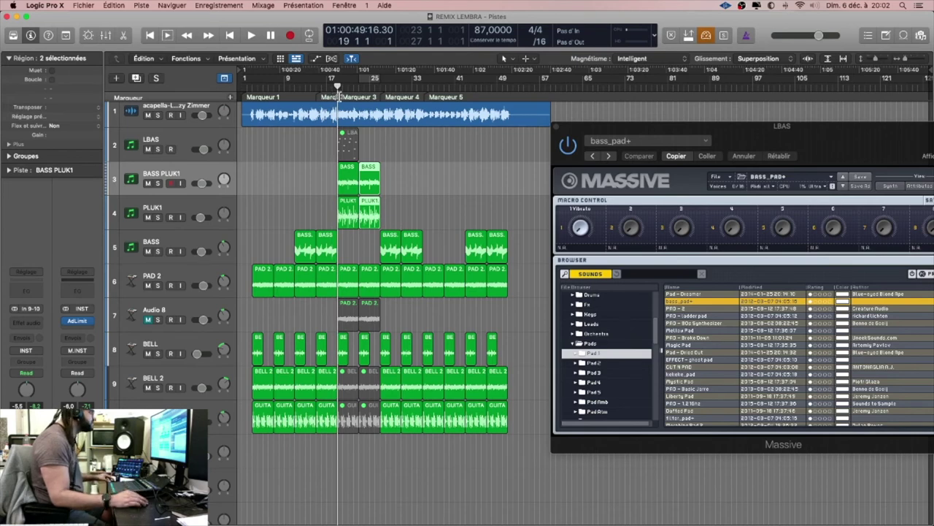
pyautogui.press('space')
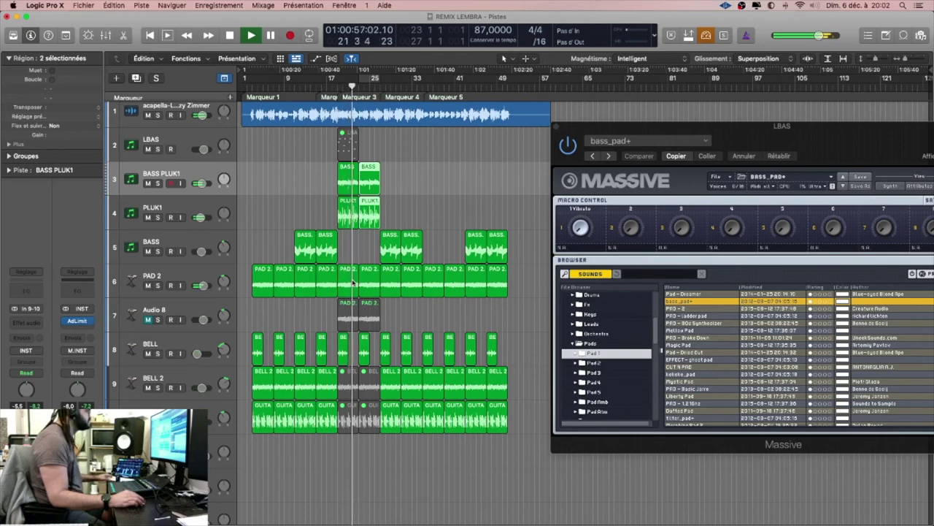
pyautogui.press('a')
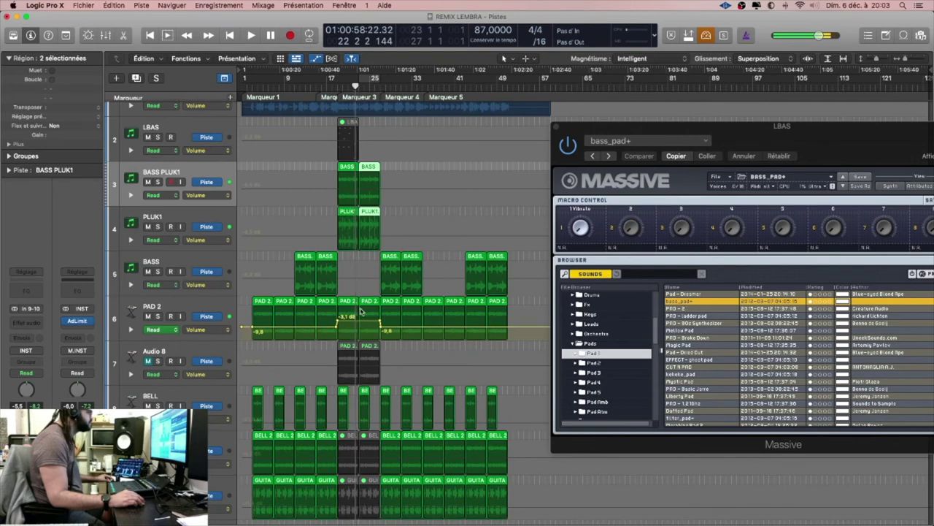
pyautogui.moveTo(365, 324); pyautogui.dragTo(365, 323)
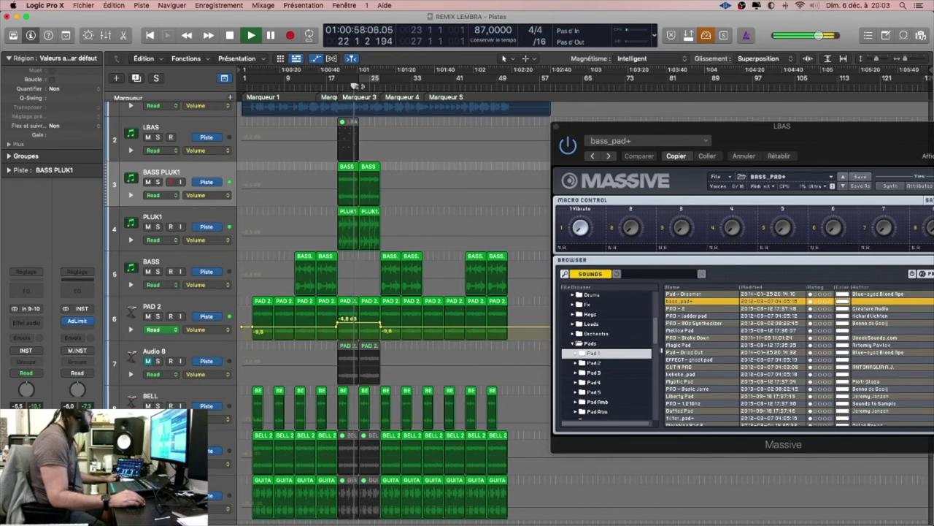
pyautogui.press('a')
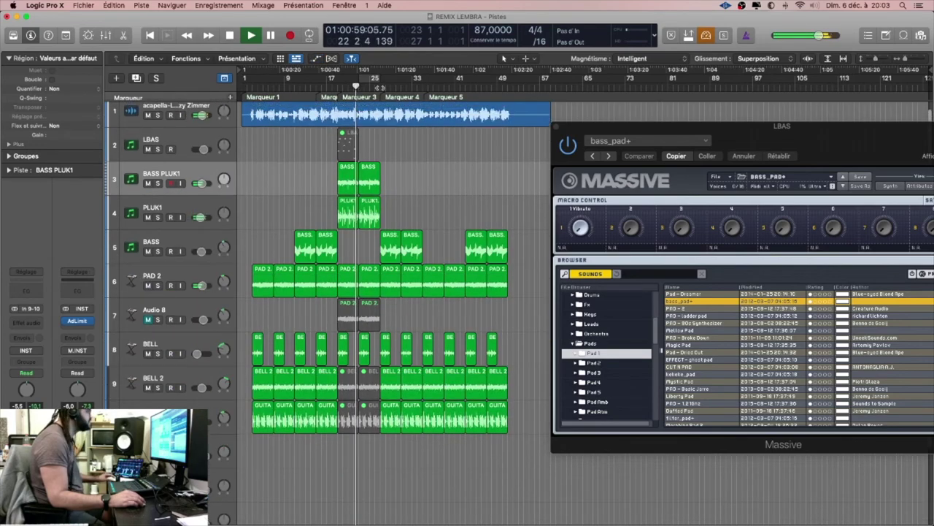
# Delete the muted LBAS source region at bar 19.
pyautogui.click(350, 145)
pyautogui.press('Delete')
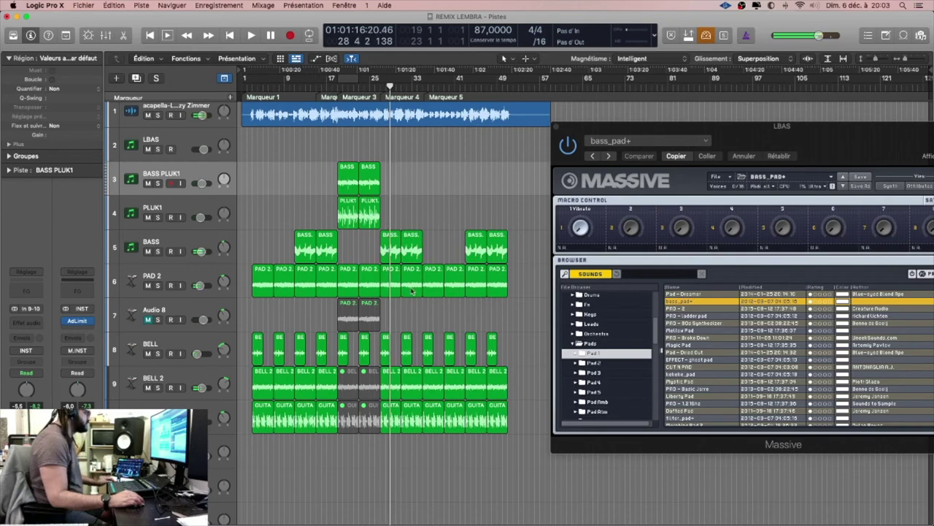
pyautogui.press('a')
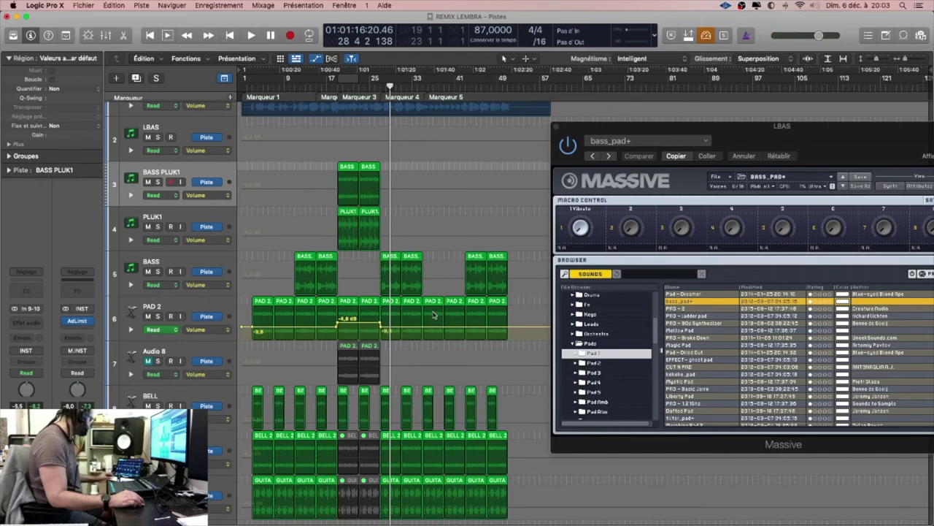
pyautogui.press('a')
pyautogui.moveTo(435, 252); pyautogui.dragTo(462, 294)
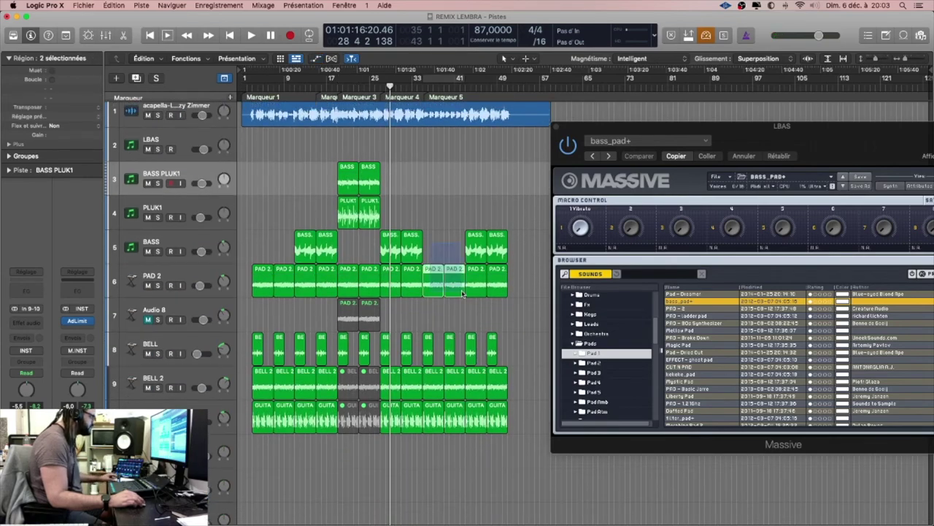
pyautogui.press('Delete')
pyautogui.press('a')
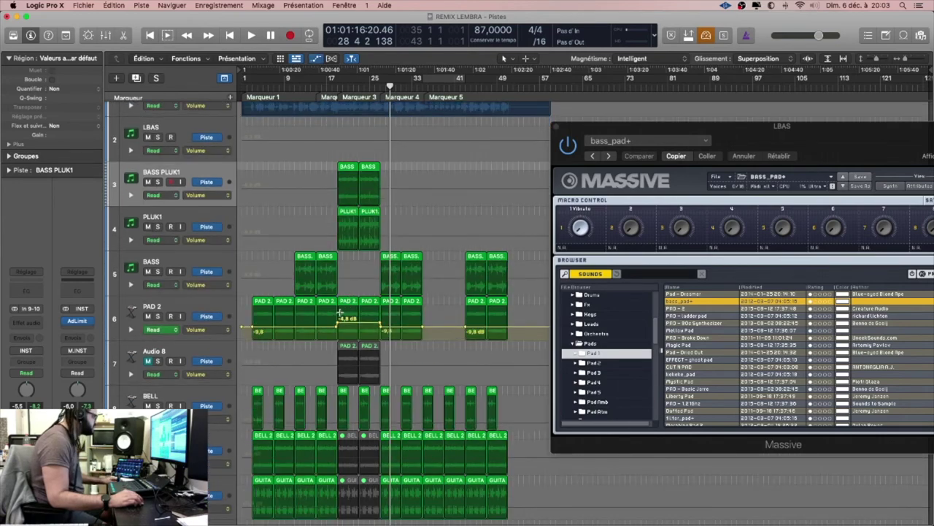
pyautogui.moveTo(338, 315); pyautogui.dragTo(381, 316)
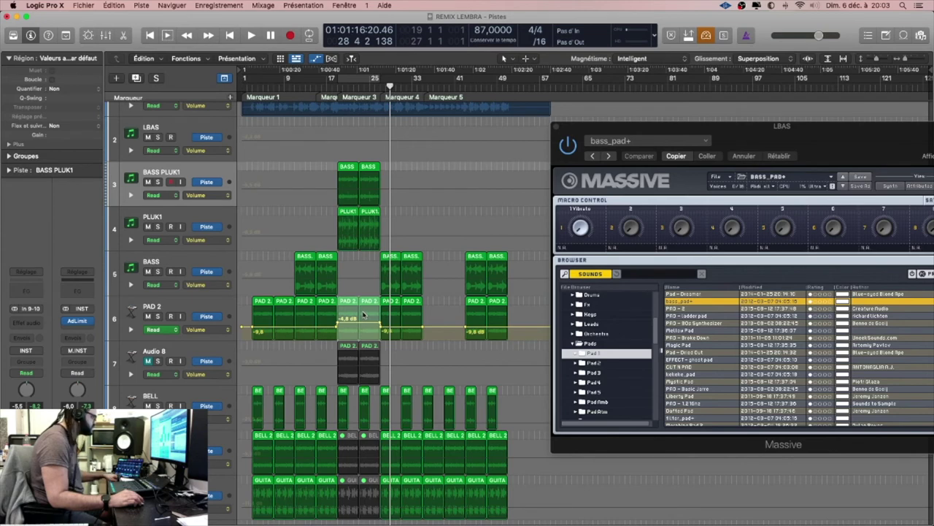
pyautogui.moveTo(363, 314); pyautogui.dragTo(449, 317)
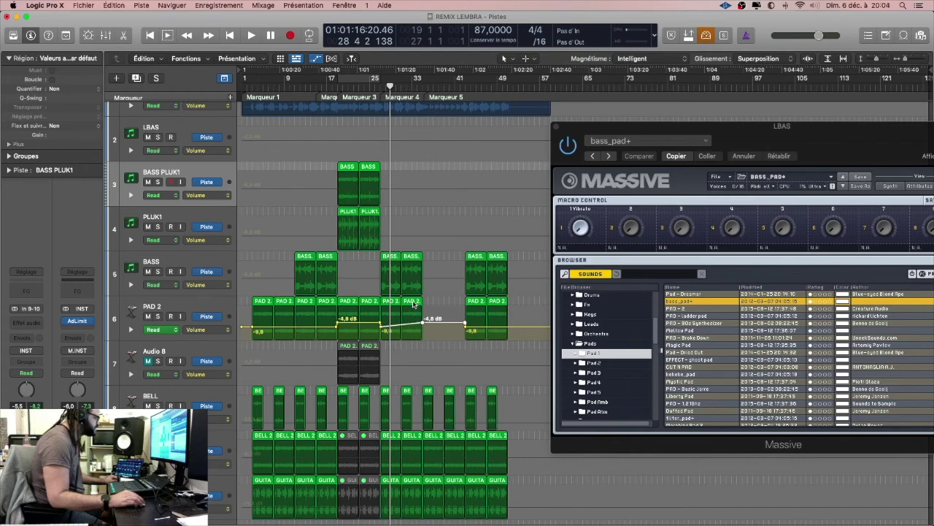
pyautogui.moveTo(413, 305); pyautogui.dragTo(454, 298)
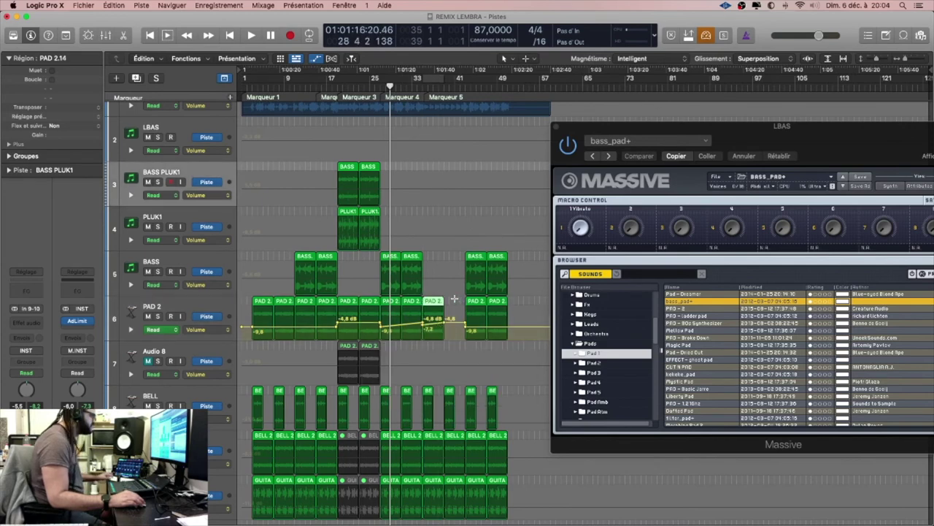
pyautogui.press('super+z')
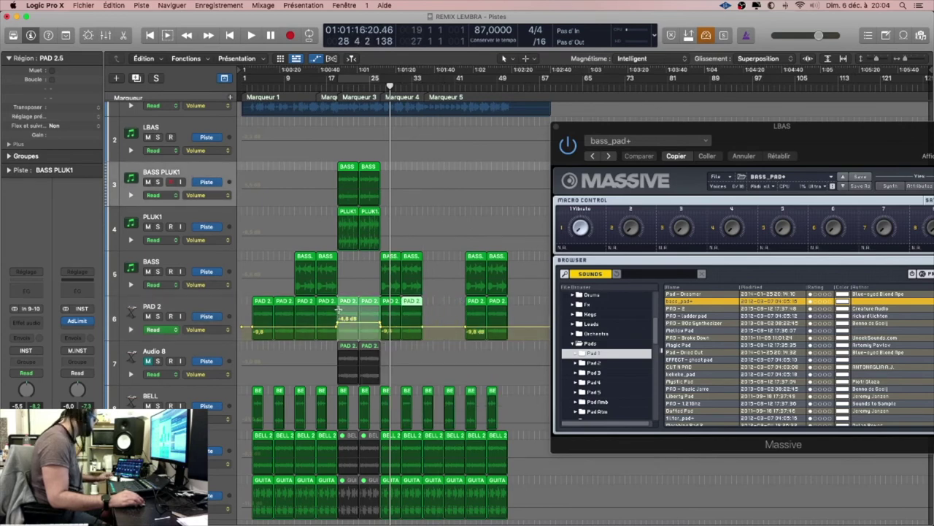
pyautogui.press('super+shift+z')
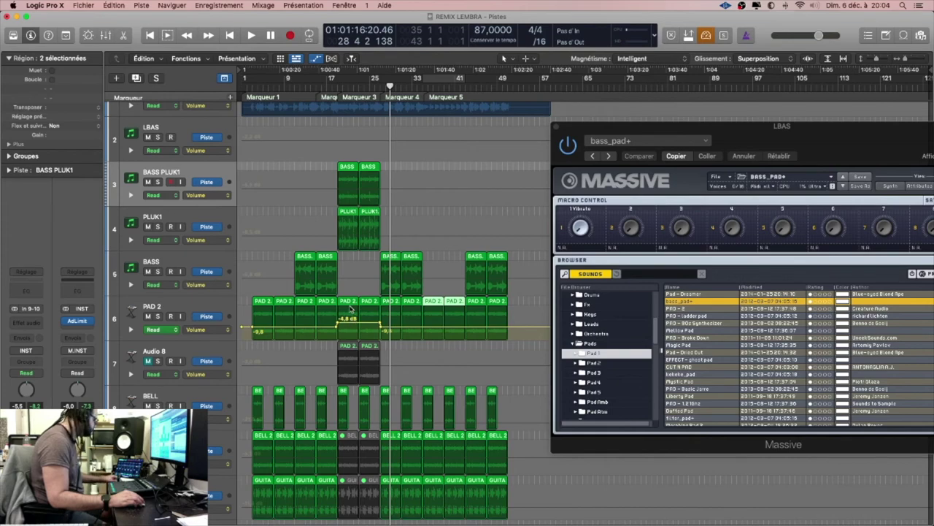
# Replace the two PAD 2 regions at bars 35 to 43 with copies of the bar 19 to 27 regions, including their volume automation.
pyautogui.press('a')
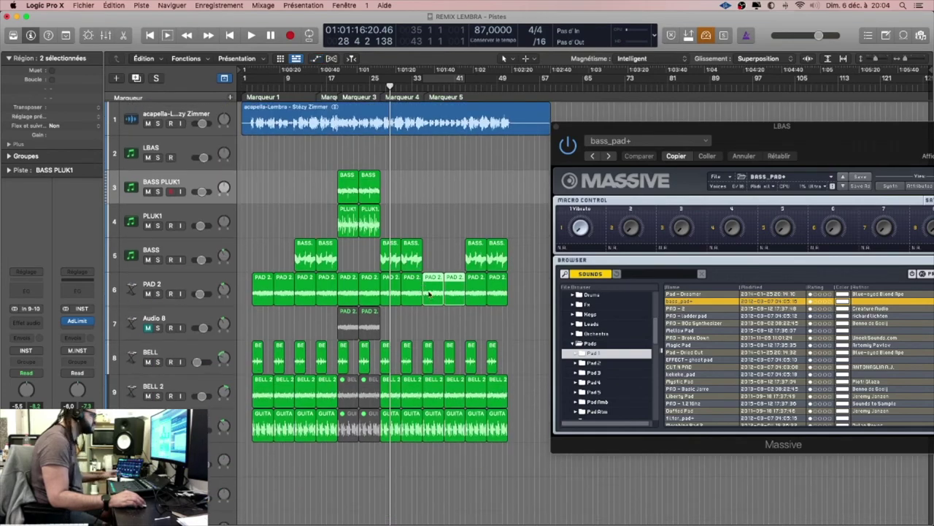
pyautogui.press('Delete')
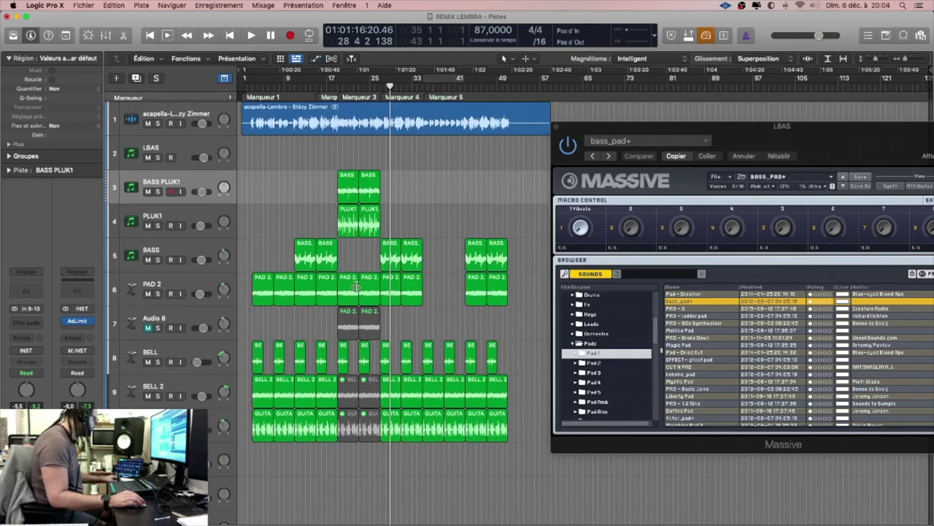
pyautogui.click(357, 286)
pyautogui.keyDown('shift'); pyautogui.click(371, 291); pyautogui.keyUp('shift')
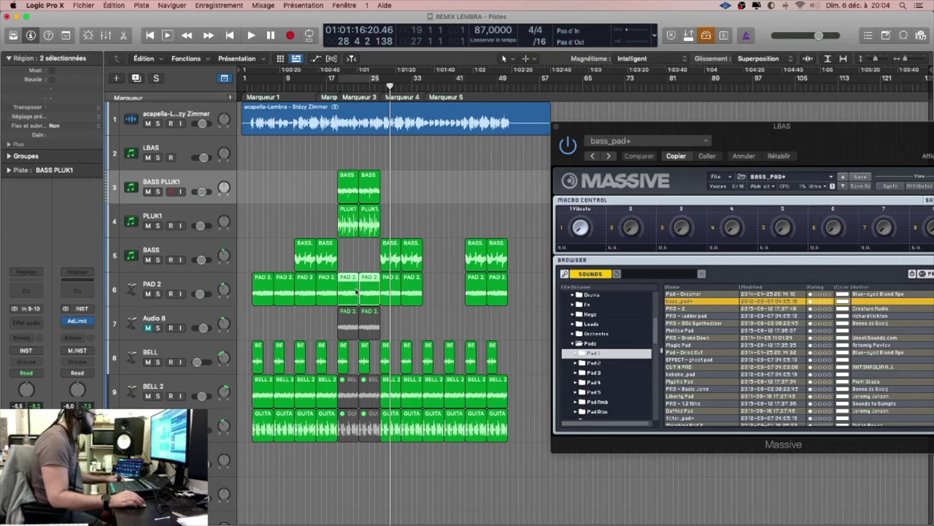
pyautogui.moveTo(365, 293); pyautogui.dragTo(433, 291)
pyautogui.press('a')
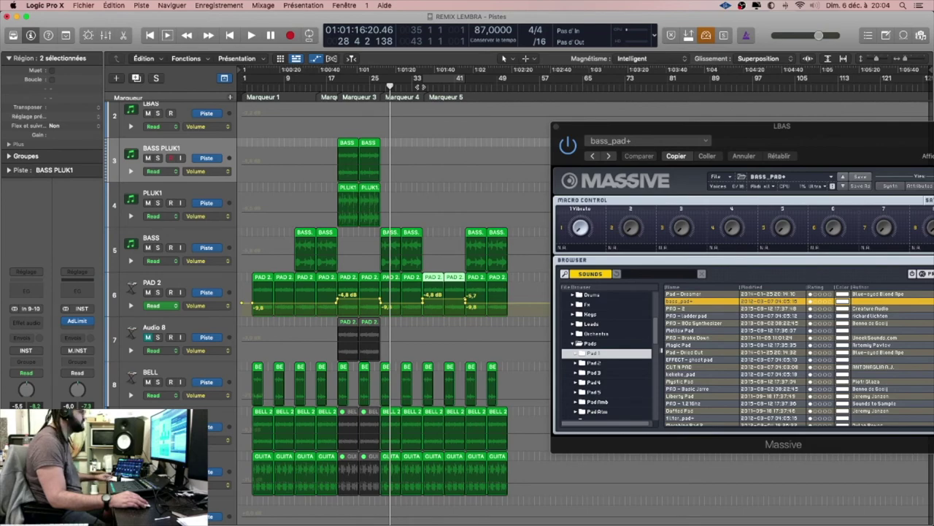
pyautogui.press('a')
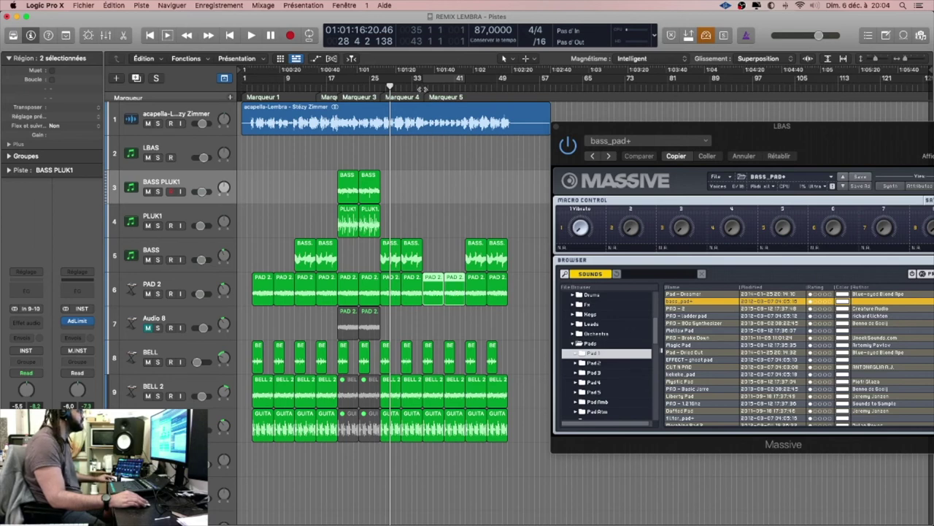
# Play from bar 35 and copy the BASS PLUK1 and PLUK1 regions from bars 19 to 27 to bar 35.
pyautogui.click(422, 88)
pyautogui.press('space')
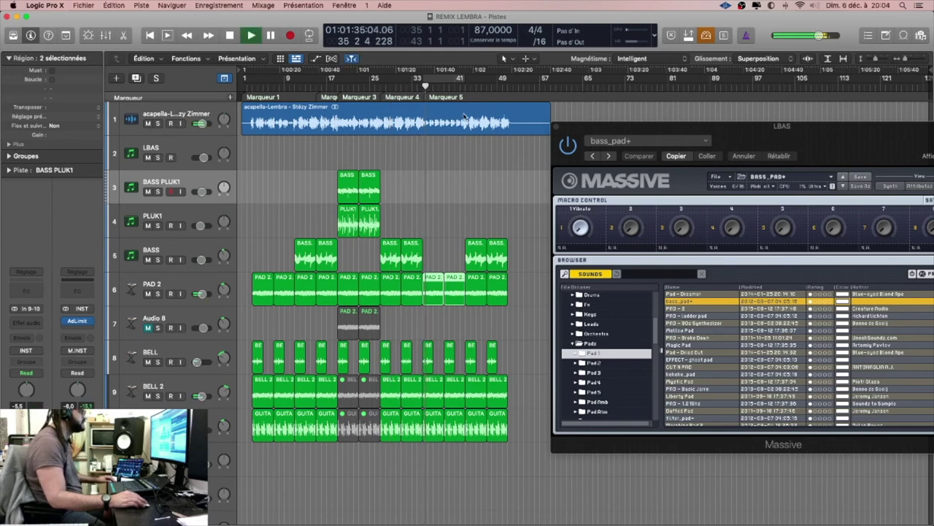
pyautogui.press('c')
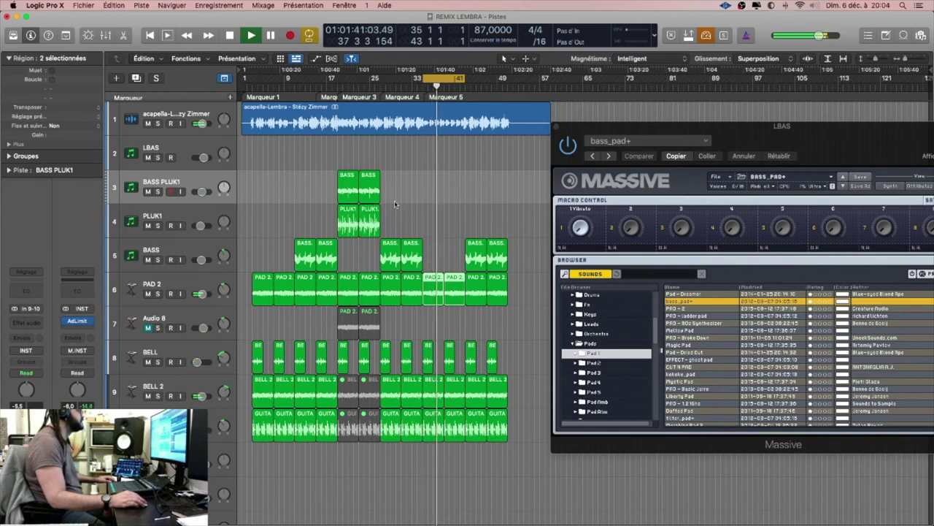
pyautogui.moveTo(395, 221); pyautogui.dragTo(436, 194)
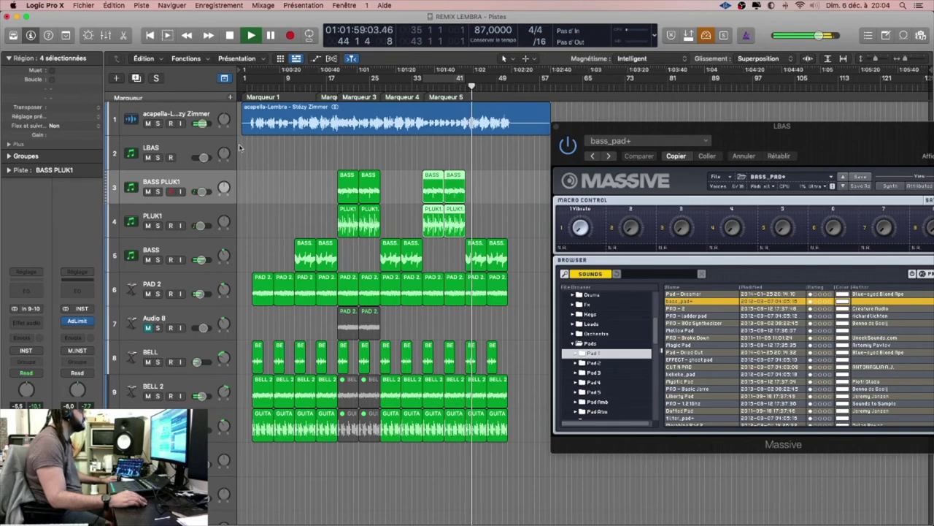
# Play the arrangement from bar 1 while saving the project, and bring the Massive window fully back into view.
pyautogui.click(248, 87)
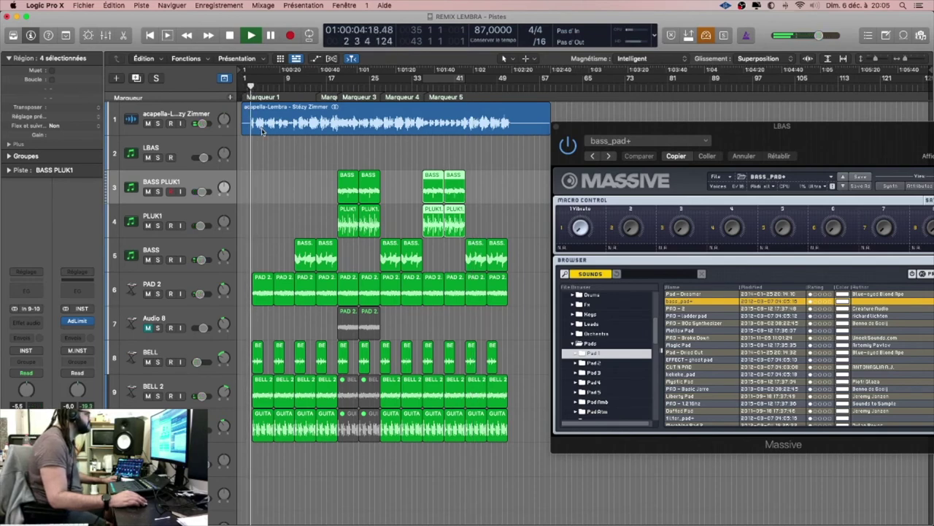
pyautogui.press('super+s')
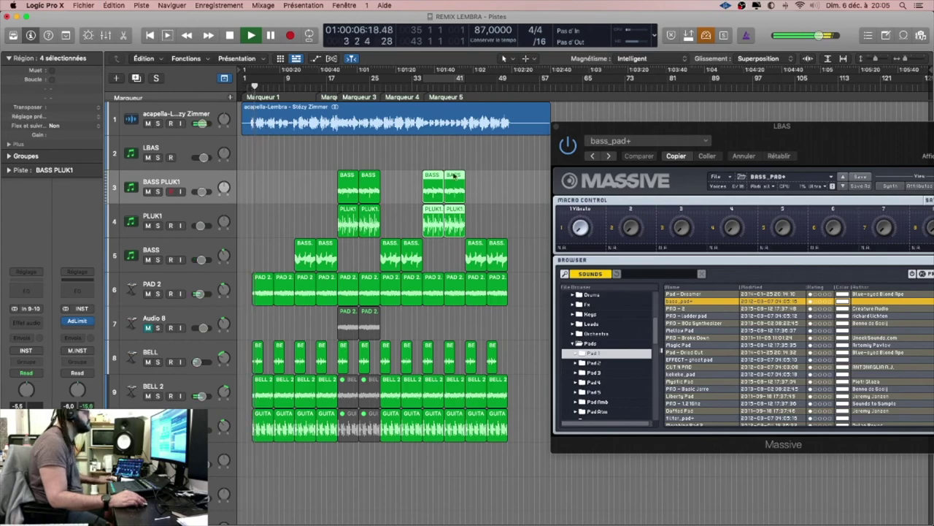
pyautogui.moveTo(768, 146); pyautogui.dragTo(643, 114)
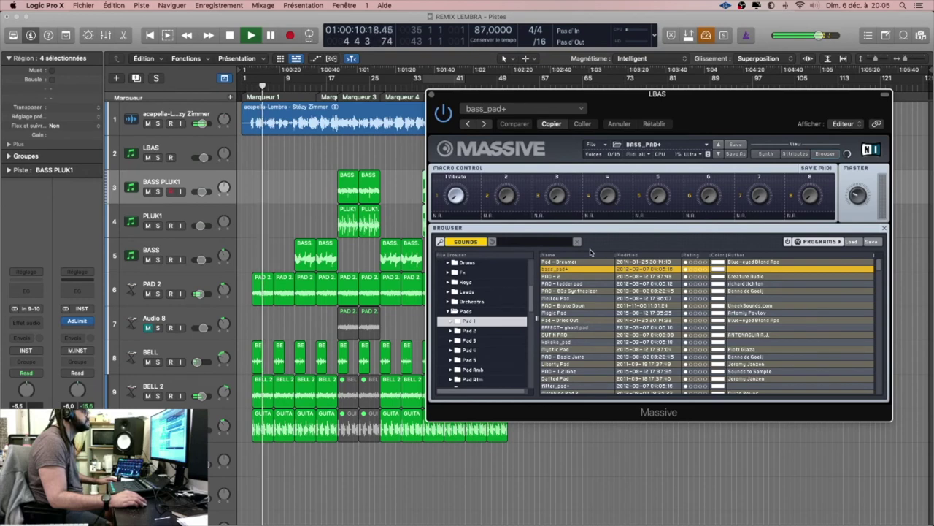
pyautogui.press('space')
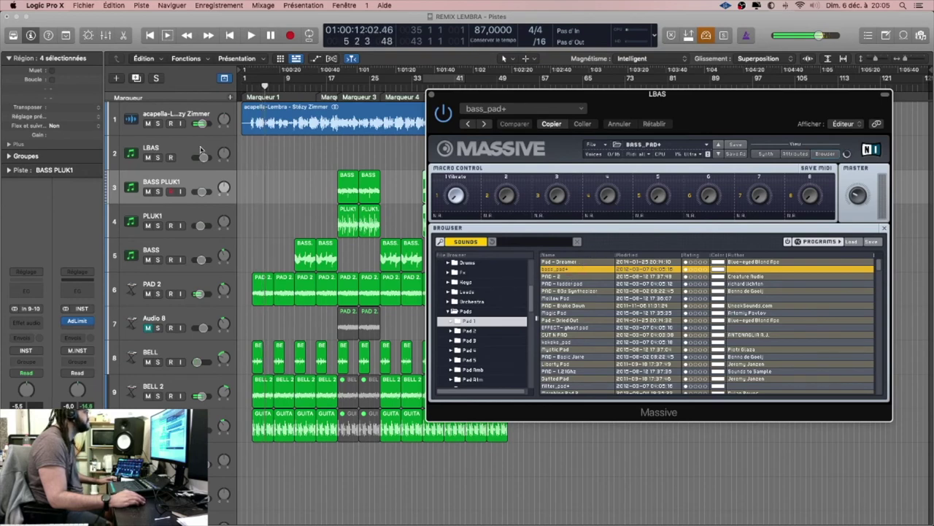
# Audition PAD - Bright Saw, PAD - Saw Pad, Saw Orchestral and Saw Fire Pad from Massive's Pads Saw folder on the LBAS track.
pyautogui.click(246, 165)
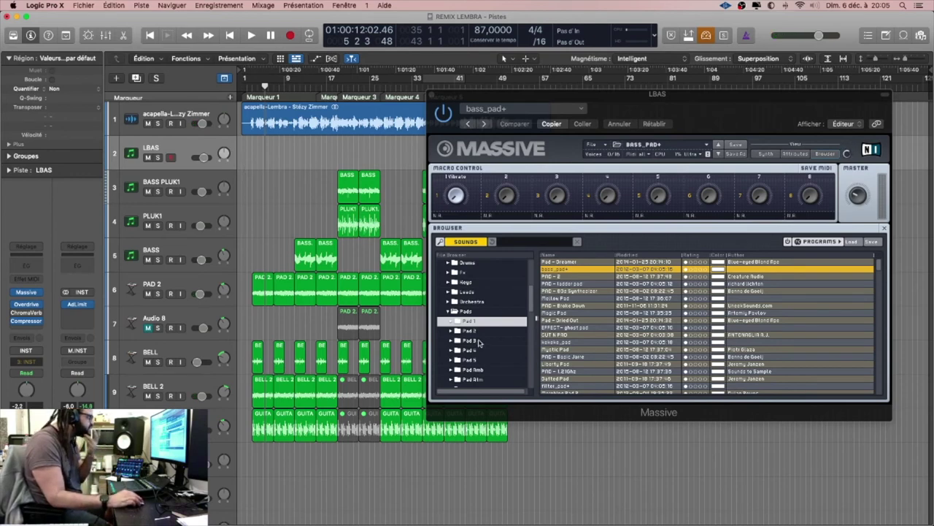
pyautogui.scroll(-3, 479, 343)
pyautogui.scroll(-5, 480, 343)
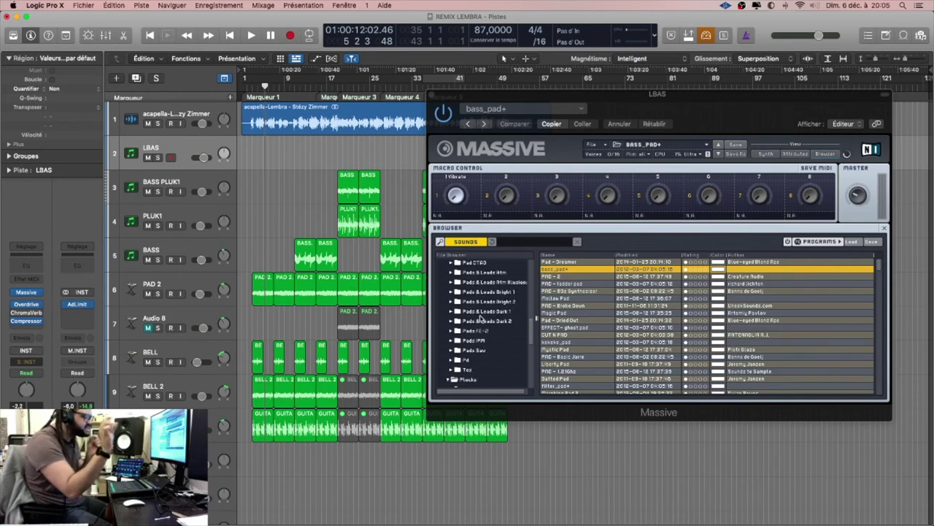
pyautogui.scroll(-2, 481, 318)
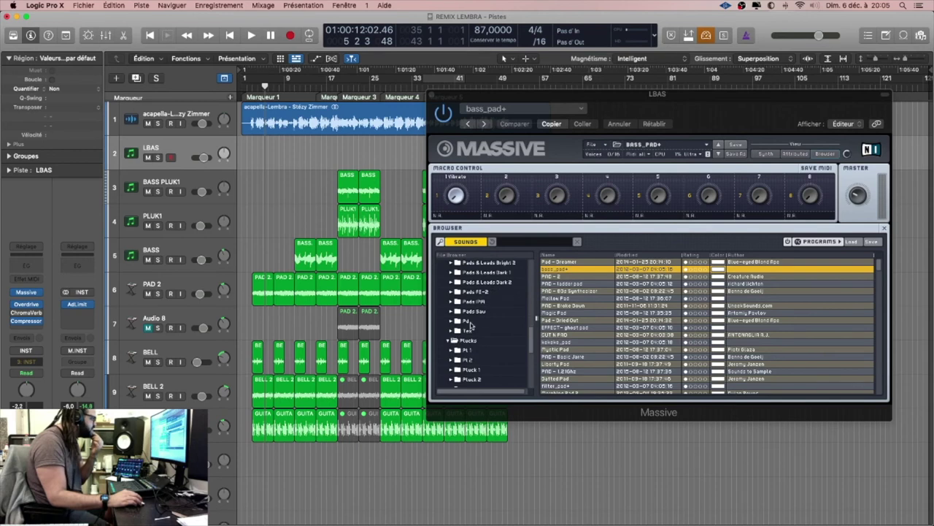
pyautogui.click(476, 312)
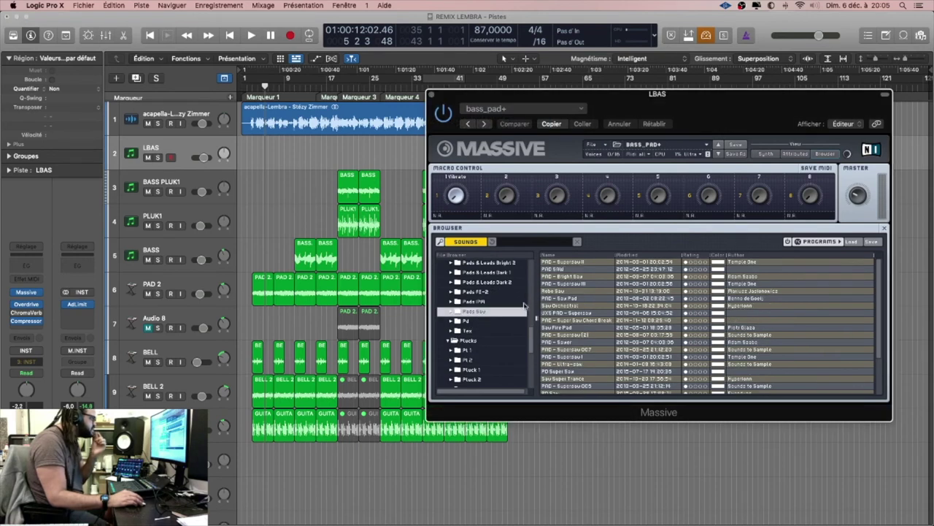
pyautogui.click(567, 277)
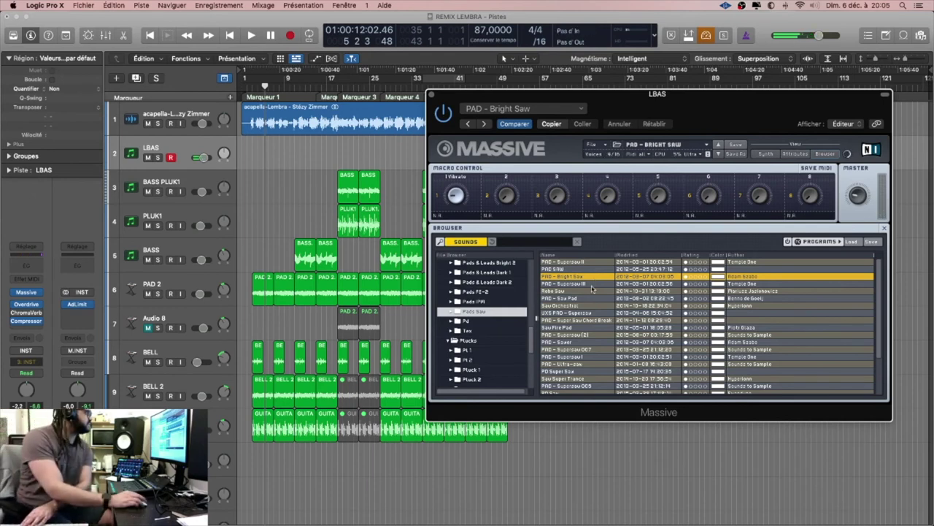
pyautogui.click(585, 299)
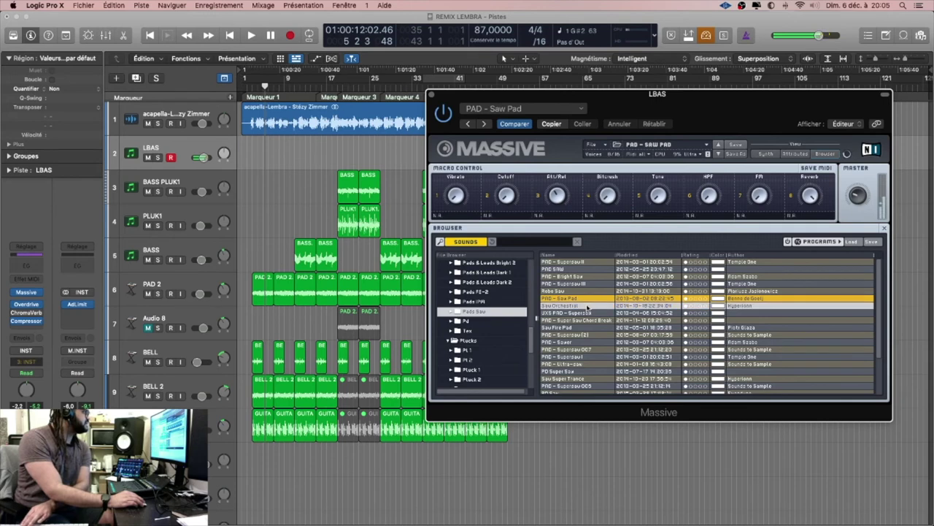
pyautogui.click(594, 307)
pyautogui.click(610, 327)
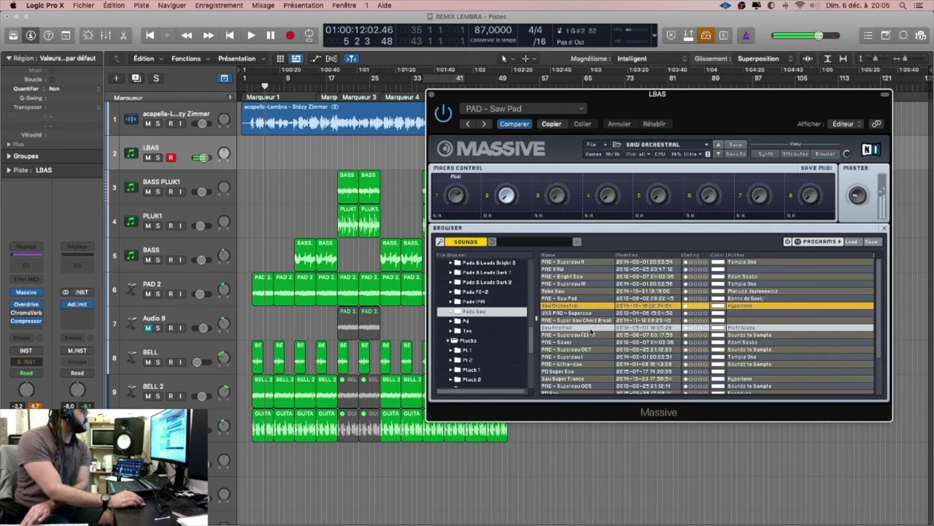
# Audition PL M1 Style, PL 80s Polysynth, PL Breathy Pulse and PL Oscar Drive from Massive's first Plucks folder.
pyautogui.click(467, 351)
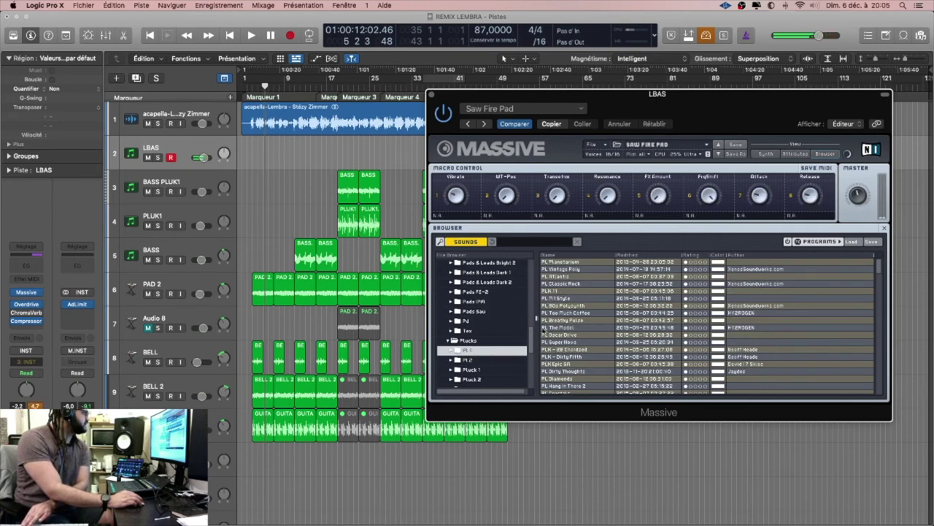
pyautogui.click(562, 298)
pyautogui.click(564, 306)
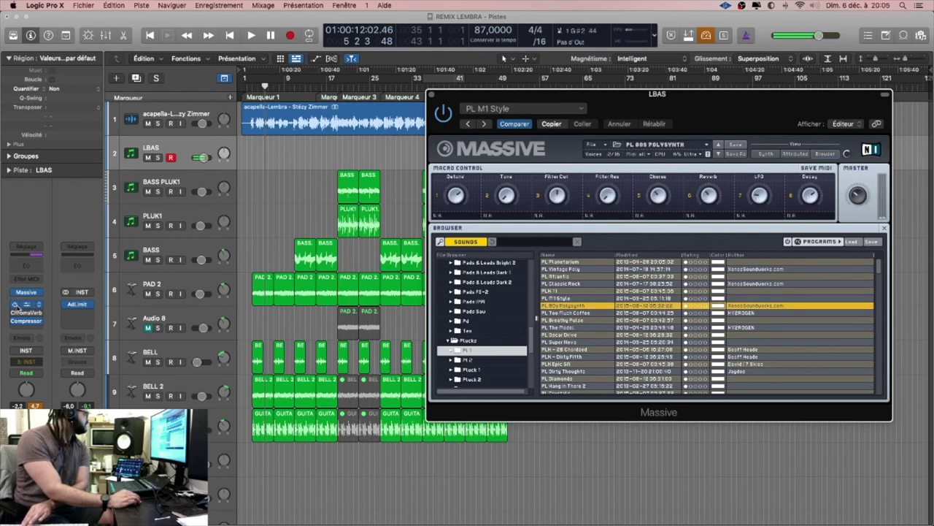
pyautogui.click(576, 320)
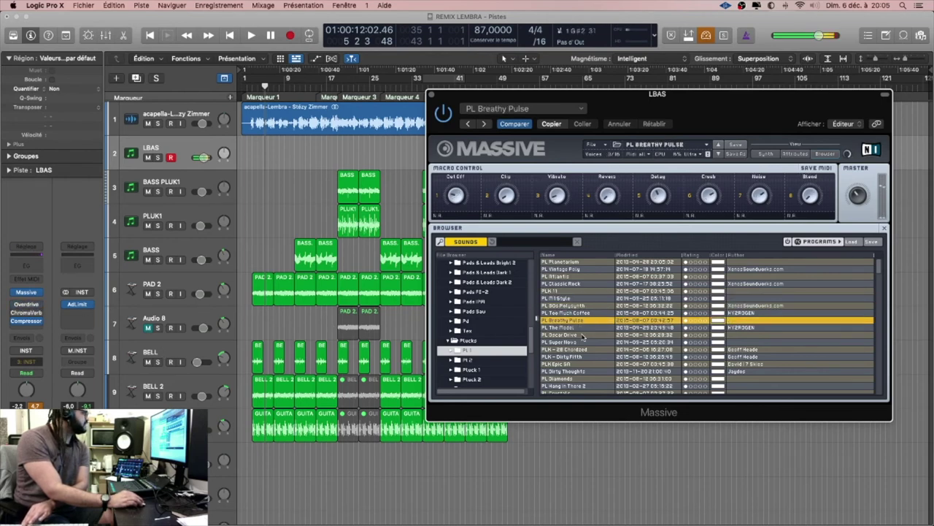
pyautogui.click(583, 335)
pyautogui.click(582, 321)
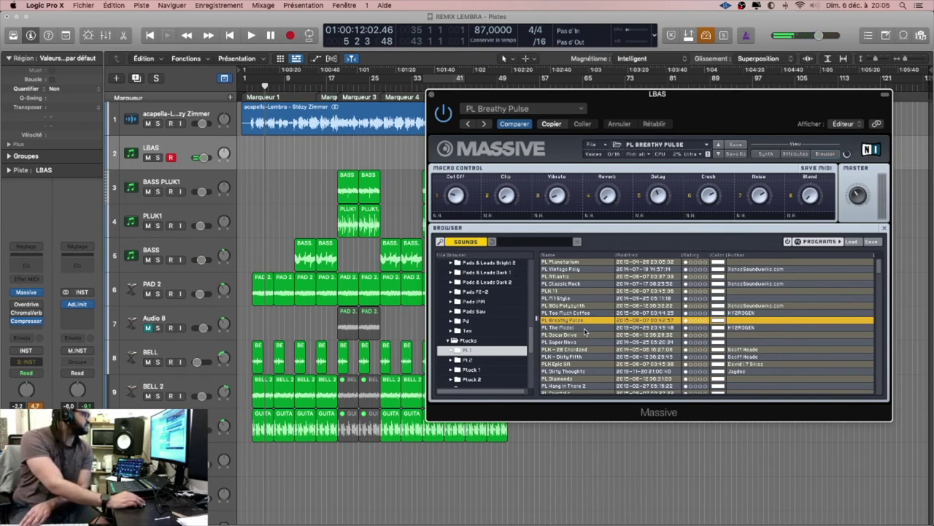
# Compare PL The Model, PL Oscar Drive and PL Super Nova, and load the PLK - 2B Chordzed preset on the LBAS track.
pyautogui.click(584, 328)
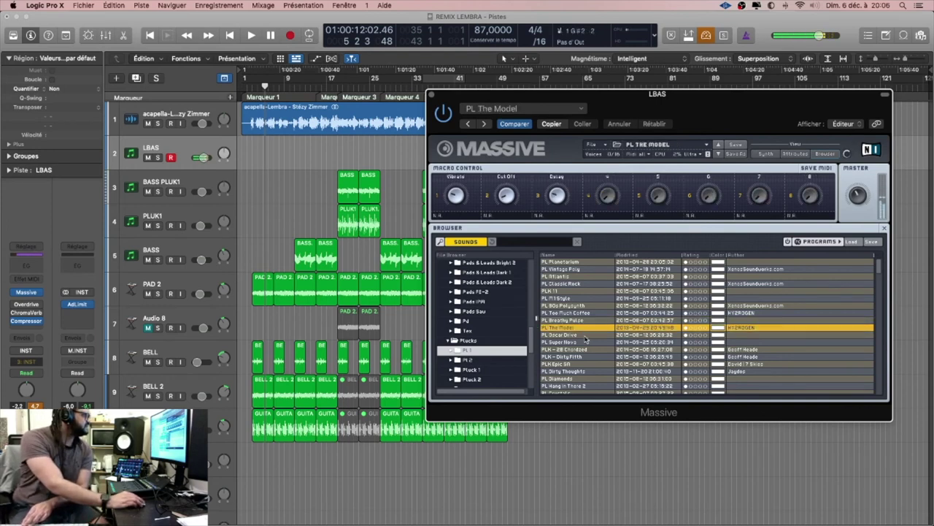
pyautogui.click(584, 335)
pyautogui.click(585, 342)
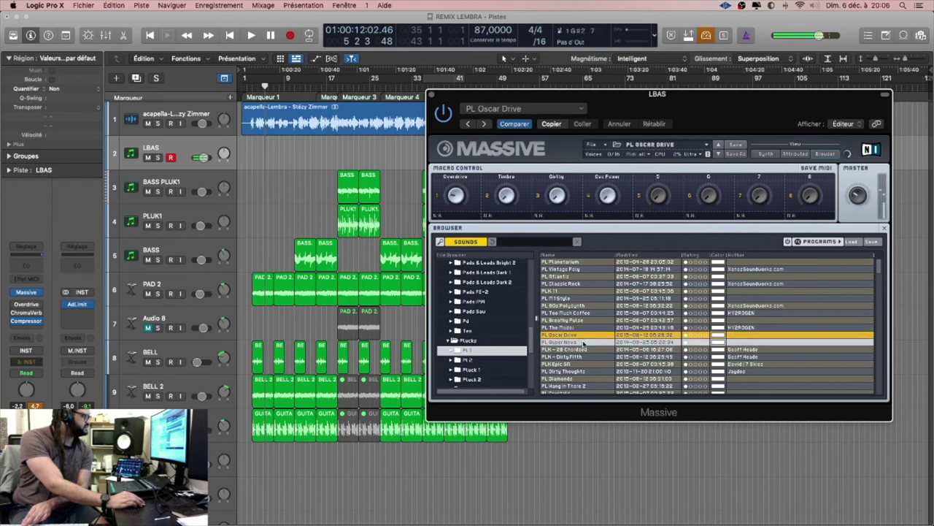
pyautogui.click(585, 350)
pyautogui.click(584, 342)
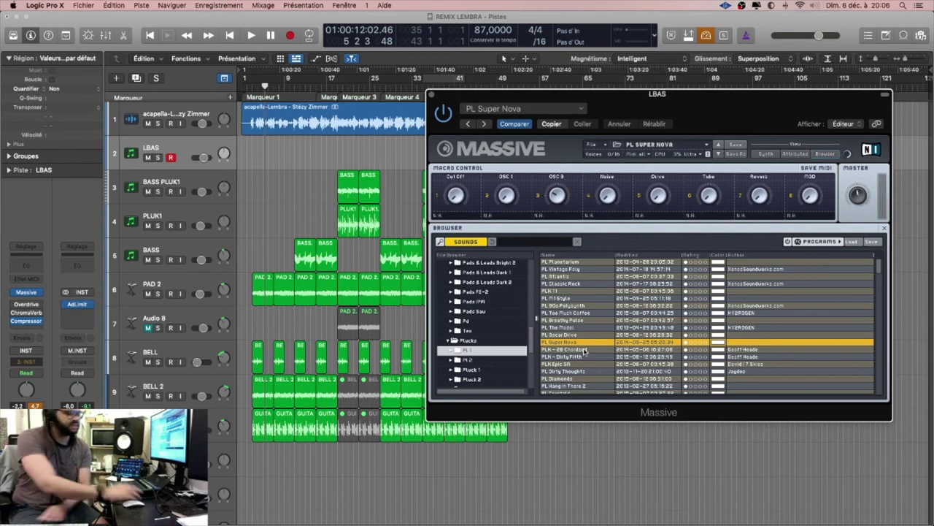
pyautogui.click(584, 351)
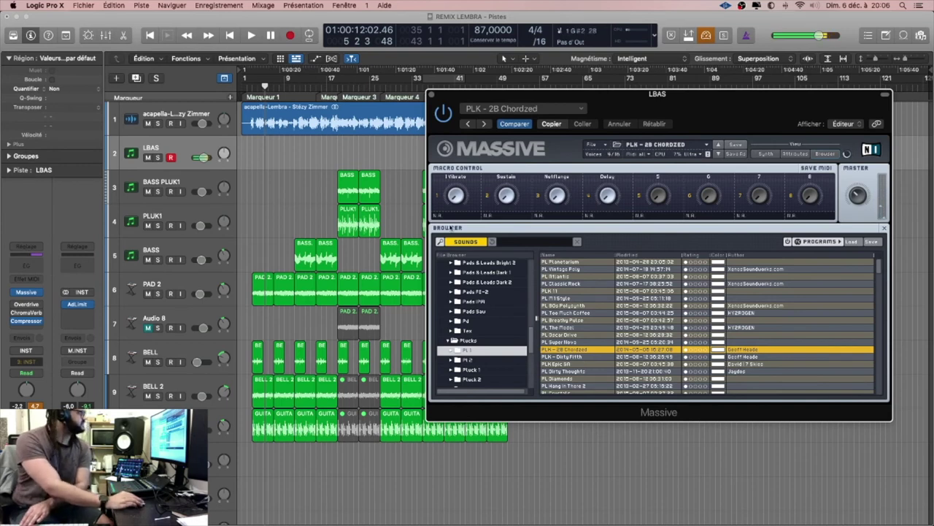
# Play the arrangement from near its start and audition Massive's pluck presets from PLK - Dirty Fifth through PLK Insomnia SA on the LBAS track.
pyautogui.doubleClick(251, 85)
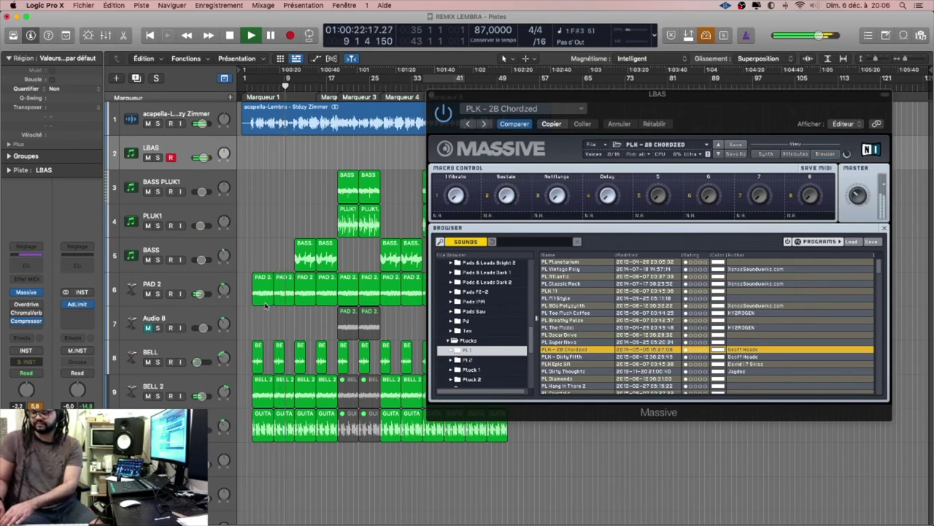
pyautogui.click(720, 155)
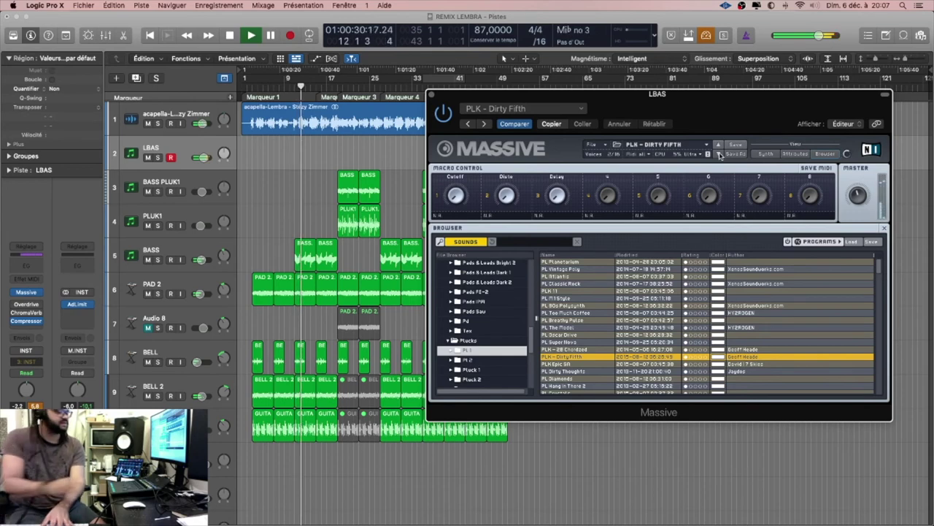
pyautogui.click(720, 154)
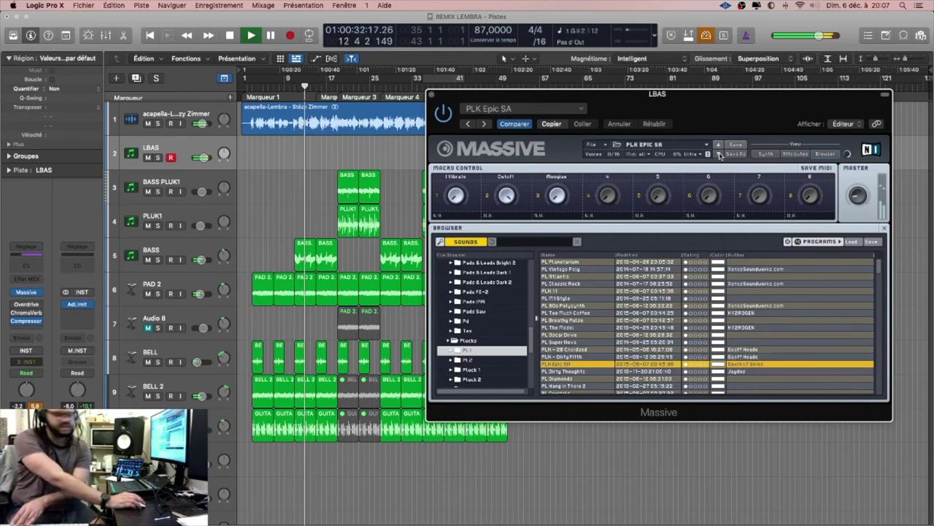
pyautogui.click(720, 155)
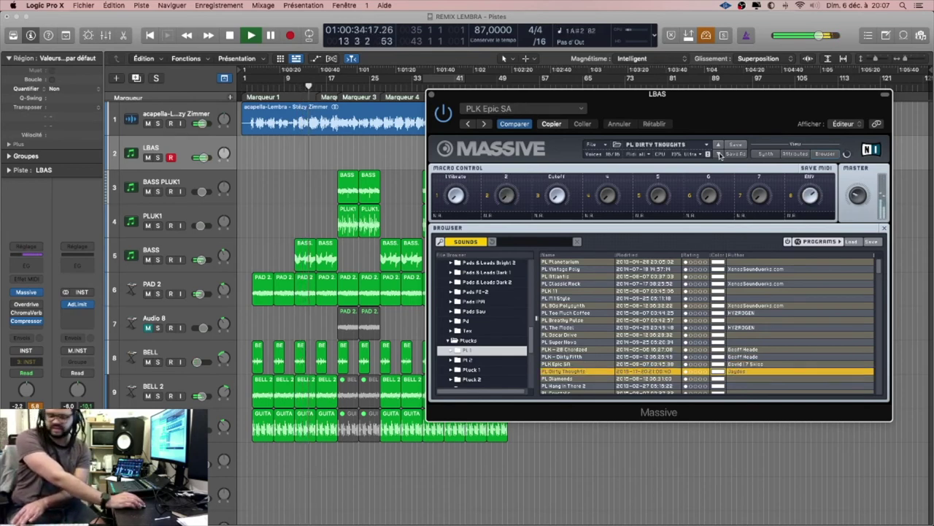
pyautogui.click(720, 155)
pyautogui.click(720, 154)
pyautogui.click(720, 155)
pyautogui.click(720, 155)
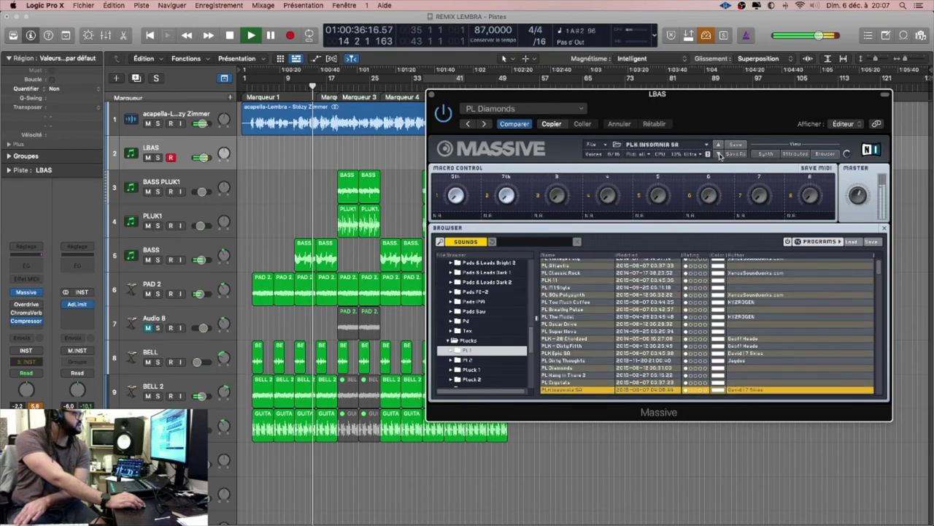
# Audition PL Childhood Memories, PLK WATER, PLK 9, PL Play Some Chords, PL Weird Voices and PLK 15 further down the PL 1 pluck folder.
pyautogui.scroll(-5, 589, 329)
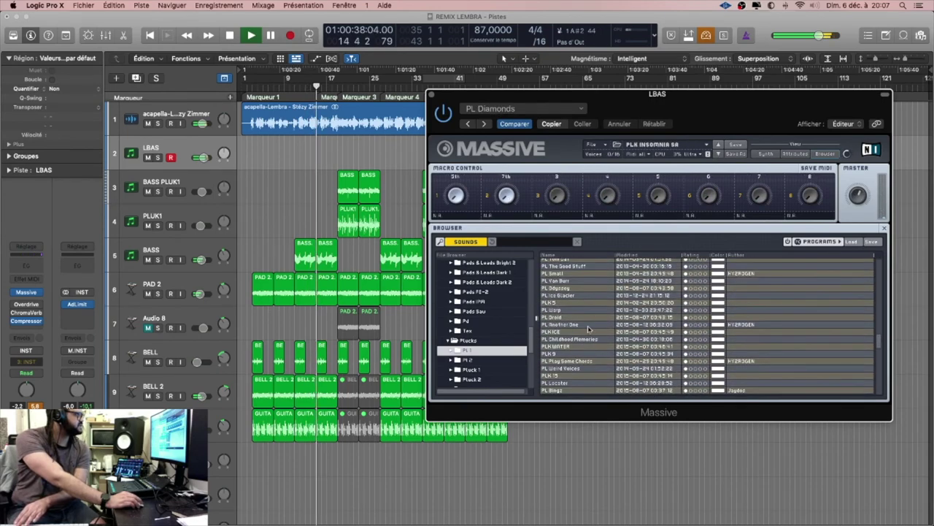
pyautogui.scroll(-3, 588, 329)
pyautogui.click(589, 319)
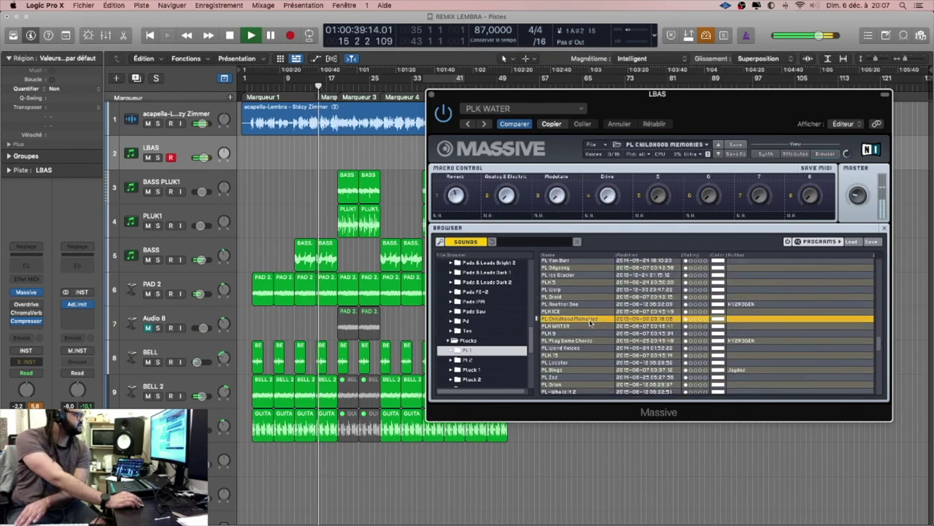
pyautogui.click(719, 155)
pyautogui.click(719, 155)
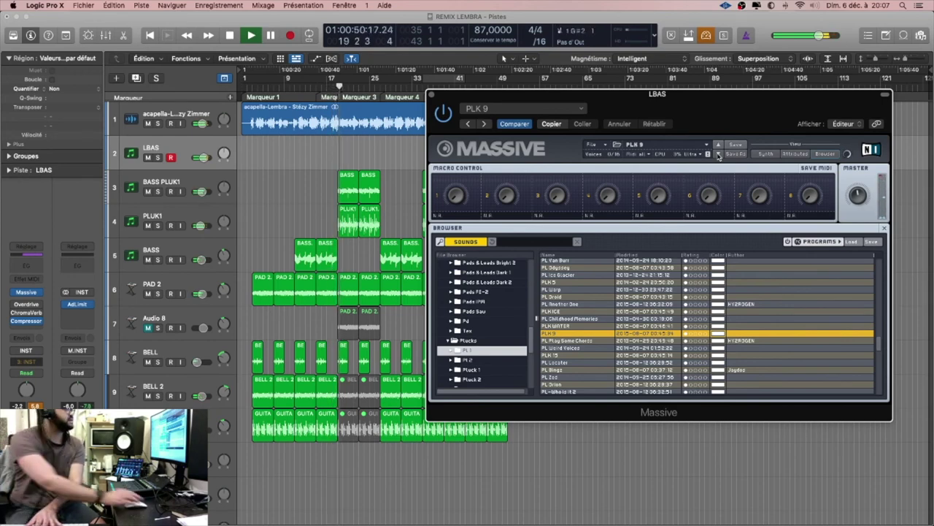
pyautogui.click(718, 156)
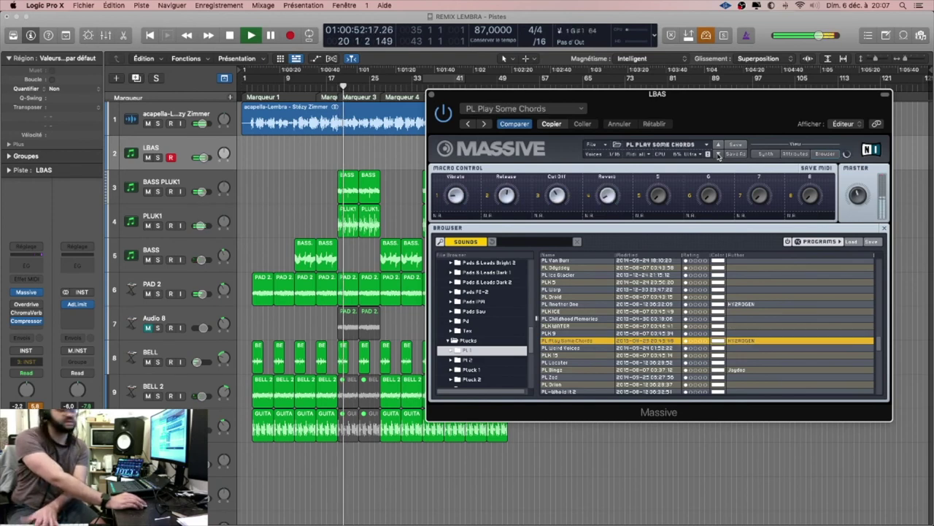
pyautogui.click(718, 156)
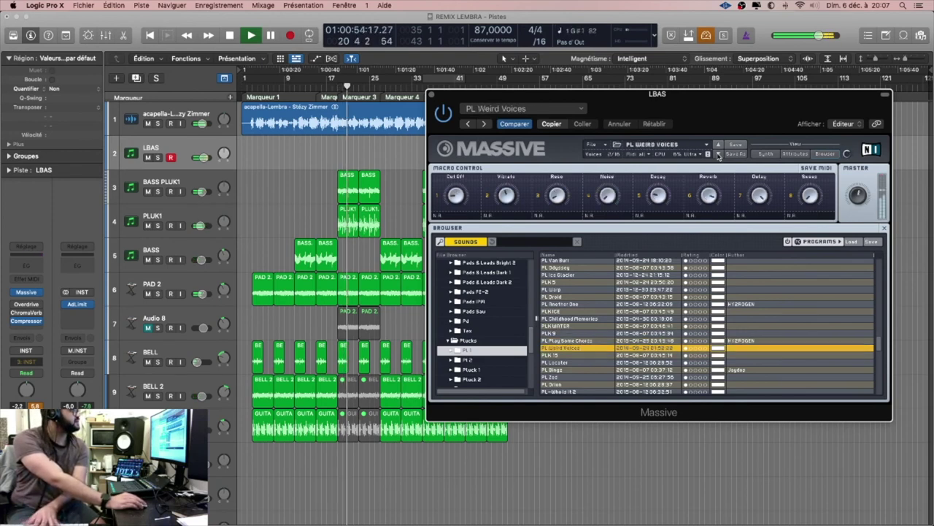
pyautogui.click(719, 156)
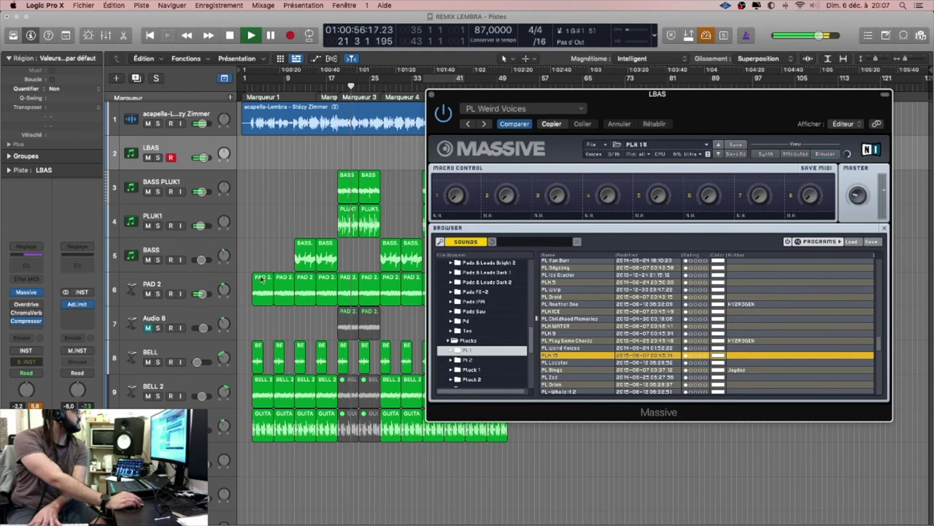
# Set the cycle range to the first two PAD 2 regions and restart playback from there.
pyautogui.moveTo(267, 278); pyautogui.dragTo(278, 285)
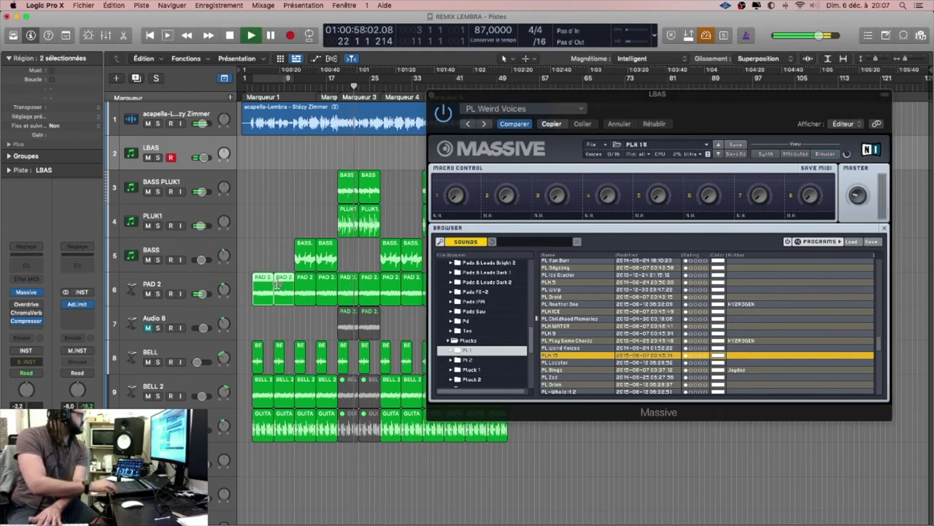
pyautogui.press('super+u')
pyautogui.press('space')
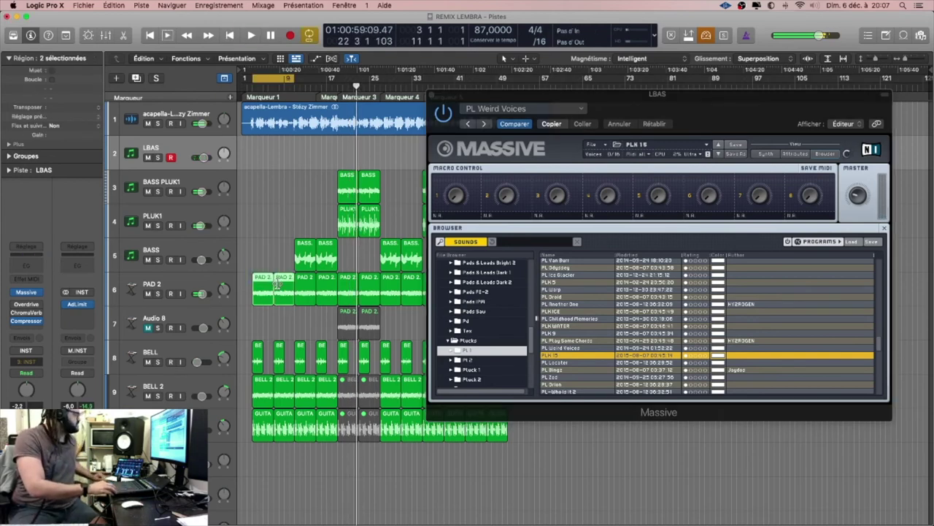
pyautogui.press('space')
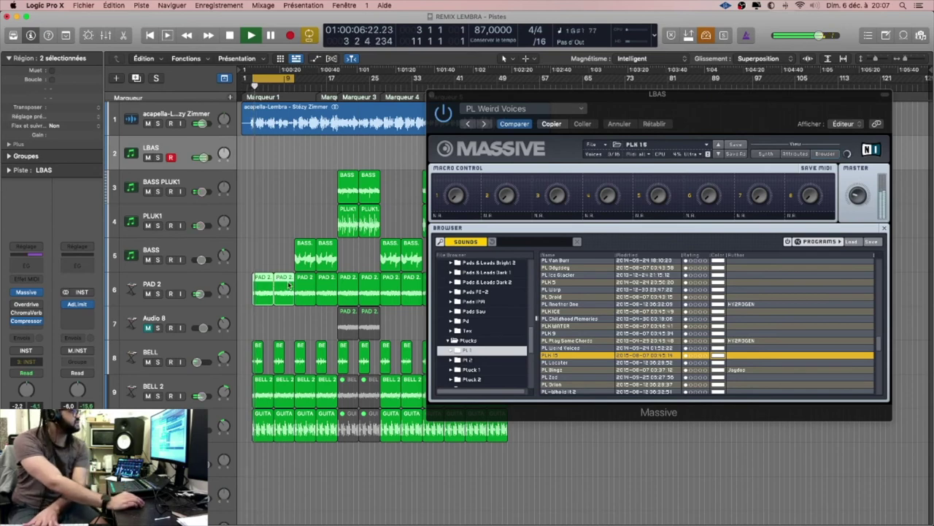
# Audition the PL Locater and PL Bingz presets on the LBAS track over the looped section.
pyautogui.click(717, 155)
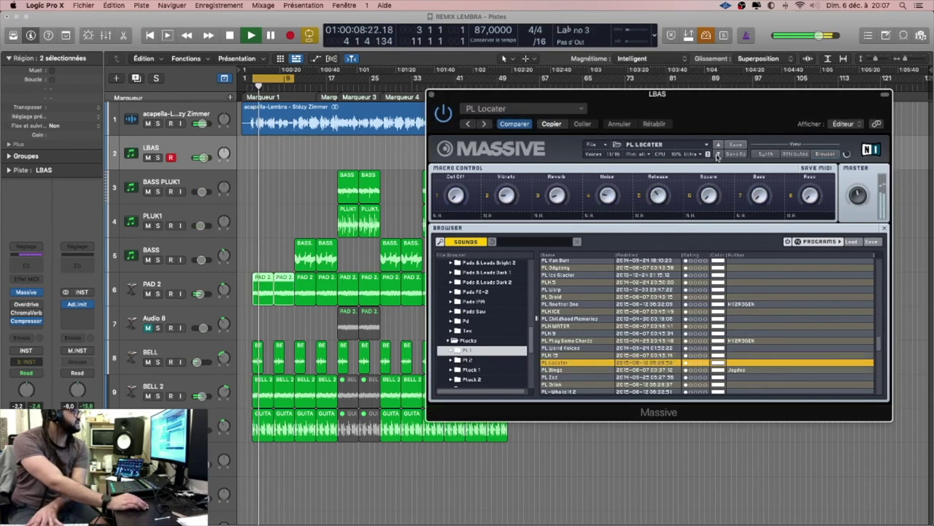
pyautogui.click(718, 155)
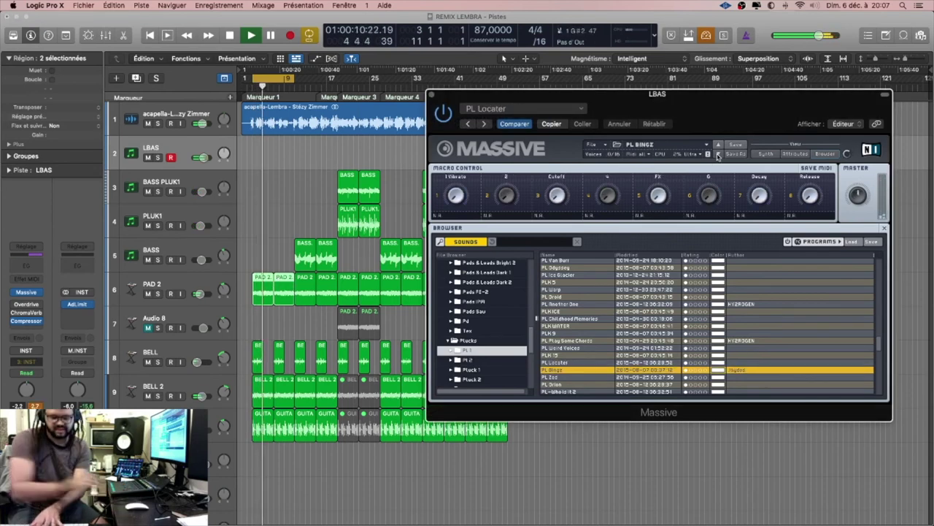